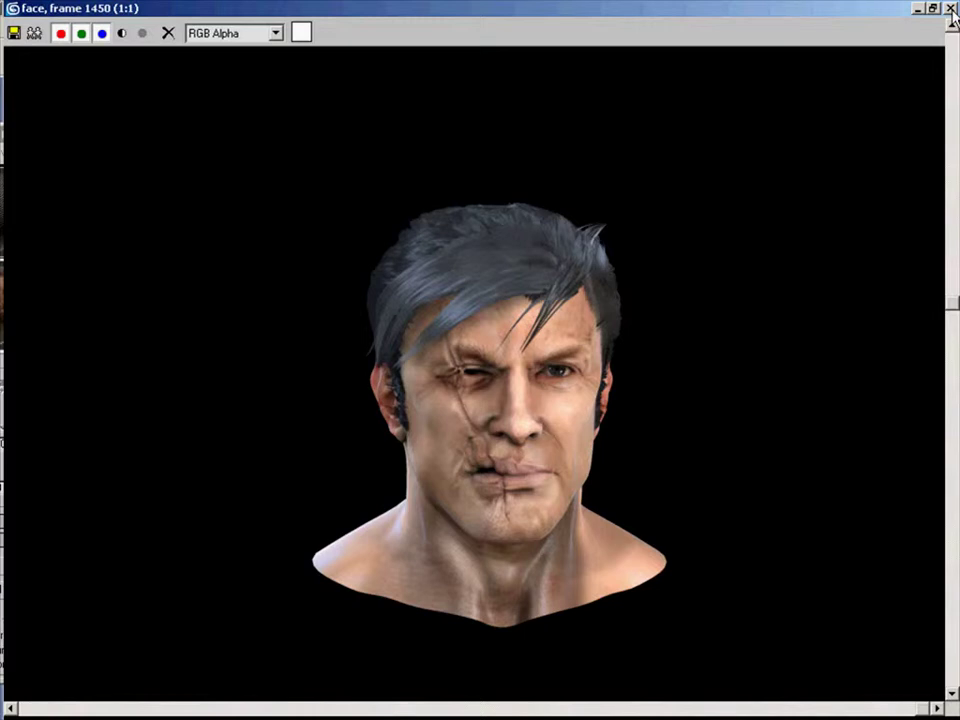
# - Close the rendered face image and select the hair object Hair_ScarGuy_Haircap_01 in the front view
pyautogui.click(950, 8)
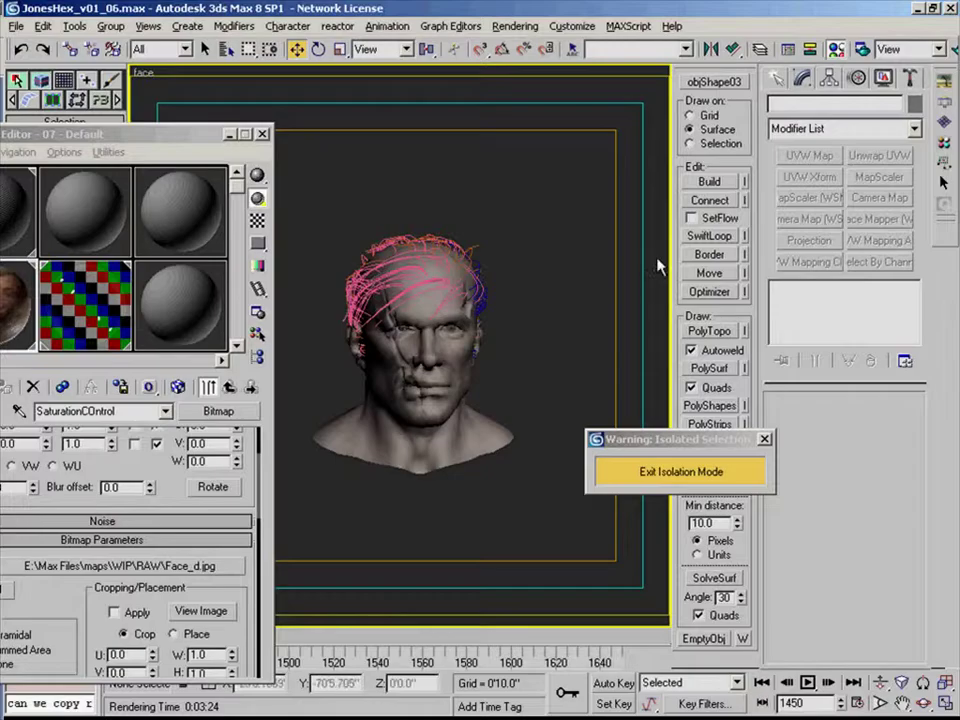
pyautogui.click(398, 288)
pyautogui.press('f')
pyautogui.moveTo(452, 208); pyautogui.dragTo(515, 247, button='middle')
pyautogui.scroll(-4, 515, 247)
# - Pick the hair cap's material from the model into the second material sample slot and examine its parameters
pyautogui.moveTo(144, 133); pyautogui.dragTo(263, 169)
pyautogui.click(180, 253)
pyautogui.click(138, 448)
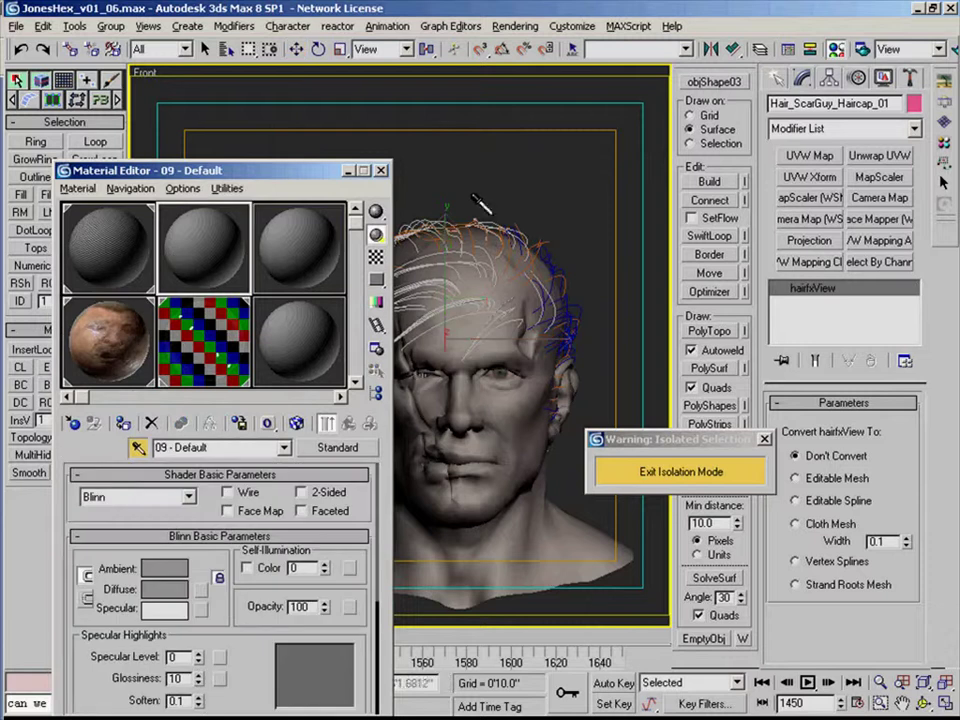
pyautogui.click(416, 284)
pyautogui.moveTo(517, 213); pyautogui.dragTo(574, 150, button='middle')
pyautogui.moveTo(235, 531); pyautogui.dragTo(235, 503)
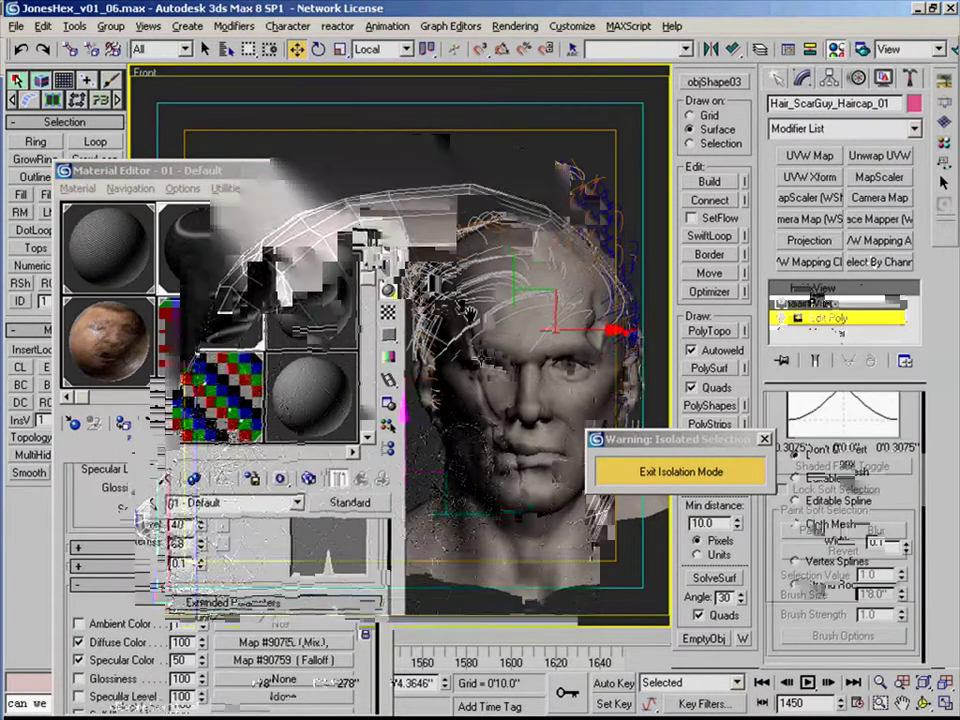
# - In objHead's Edit Poly level, select the scalp polygons from the side view, from the forehead to above the ear
pyautogui.moveTo(203, 182); pyautogui.dragTo(439, 354)
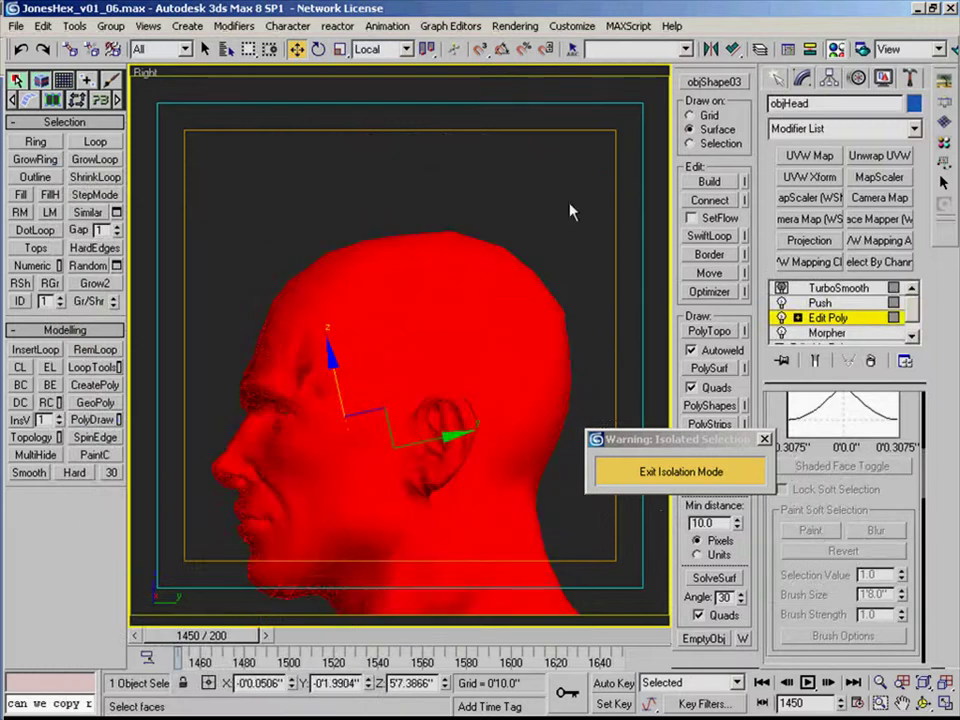
pyautogui.scroll(3, 572, 208)
pyautogui.keyDown('ctrl'); pyautogui.moveTo(236, 219); pyautogui.dragTo(556, 313); pyautogui.keyUp('ctrl')
pyautogui.keyDown('ctrl'); pyautogui.moveTo(621, 206); pyautogui.dragTo(359, 347); pyautogui.keyUp('ctrl')
pyautogui.keyDown('ctrl'); pyautogui.moveTo(596, 231); pyautogui.dragTo(484, 343); pyautogui.keyUp('ctrl')
pyautogui.scroll(3, 449, 317)
pyautogui.scroll(-4, 401, 343)
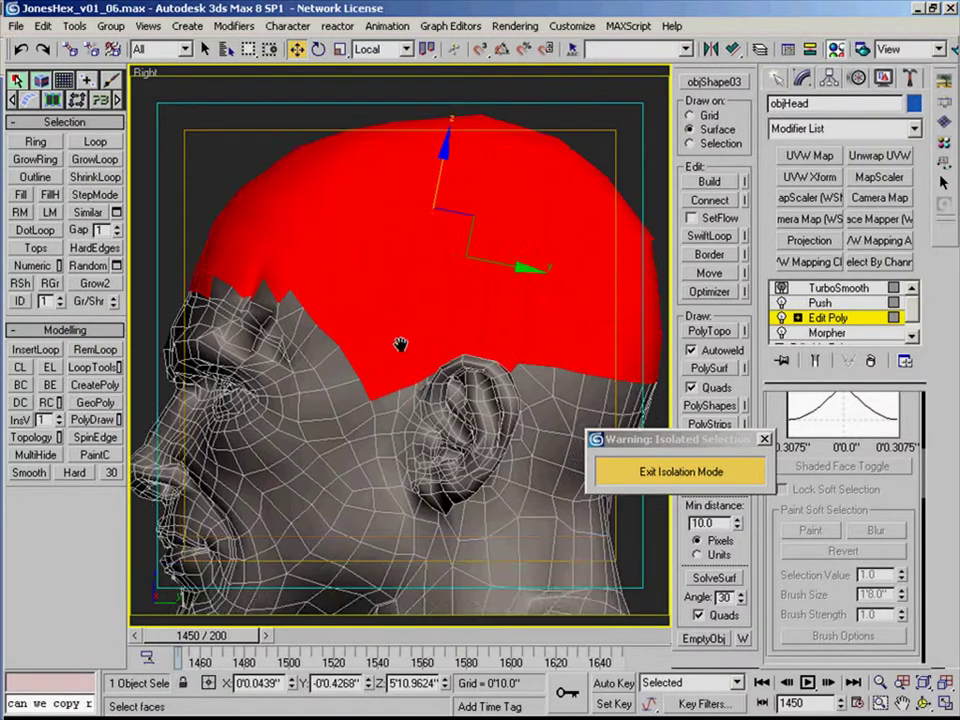
pyautogui.keyDown('ctrl'); pyautogui.moveTo(481, 403); pyautogui.dragTo(480, 402); pyautogui.keyUp('ctrl')
pyautogui.scroll(3, 527, 386)
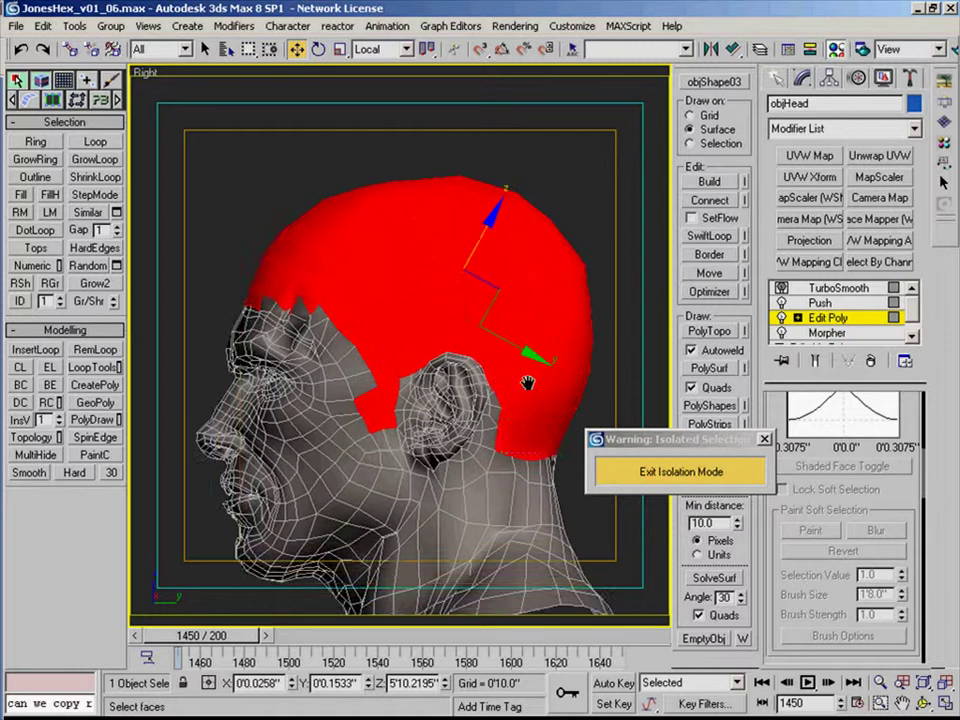
# - Extend the scalp polygon selection down the back of the head to the nape, trimming it behind the ear
pyautogui.moveTo(527, 386); pyautogui.dragTo(471, 363, button='middle')
pyautogui.keyDown('ctrl'); pyautogui.moveTo(540, 424); pyautogui.dragTo(444, 396); pyautogui.keyUp('ctrl')
pyautogui.keyDown('ctrl'); pyautogui.moveTo(565, 375); pyautogui.dragTo(440, 468); pyautogui.keyUp('ctrl')
pyautogui.keyDown('ctrl'); pyautogui.moveTo(550, 417); pyautogui.dragTo(434, 418); pyautogui.keyUp('ctrl')
pyautogui.keyDown('alt'); pyautogui.moveTo(549, 536); pyautogui.dragTo(448, 486); pyautogui.keyUp('alt')
pyautogui.keyDown('alt'); pyautogui.moveTo(448, 486); pyautogui.dragTo(403, 482, button='middle'); pyautogui.keyUp('alt')
pyautogui.hotkey('shift', 'z')
pyautogui.scroll(1, 376, 333)
pyautogui.scroll(3, 598, 315)
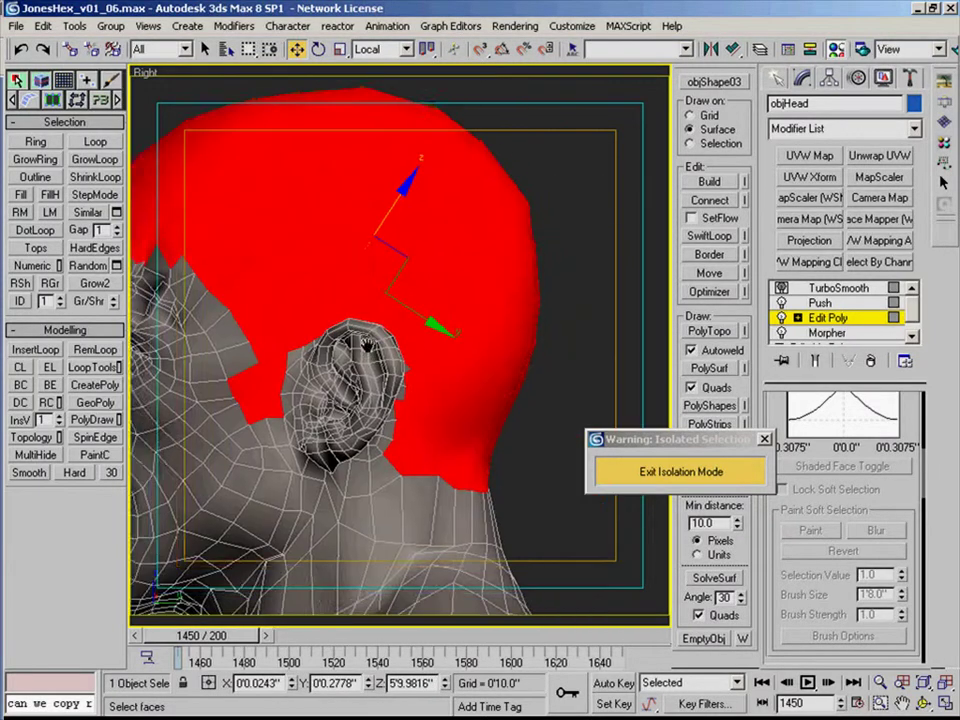
pyautogui.moveTo(609, 551); pyautogui.dragTo(552, 496)
pyautogui.keyDown('ctrl'); pyautogui.moveTo(557, 488); pyautogui.dragTo(400, 398); pyautogui.keyUp('ctrl')
# - Add the sideburn polygons in front of the ear and check the scalp selection from several angles
pyautogui.moveTo(342, 352); pyautogui.dragTo(450, 393, button='middle')
pyautogui.scroll(-3, 450, 393)
pyautogui.keyDown('ctrl'); pyautogui.moveTo(315, 161); pyautogui.dragTo(392, 331); pyautogui.keyUp('ctrl')
pyautogui.keyDown('ctrl'); pyautogui.click(389, 412); pyautogui.keyUp('ctrl')
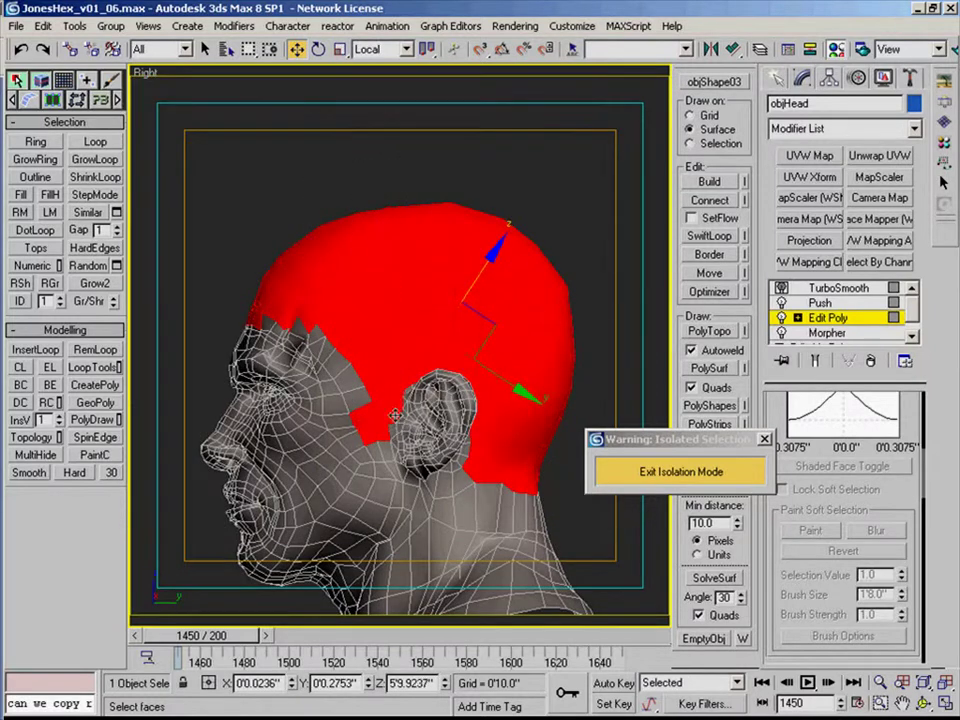
pyautogui.scroll(1, 392, 405)
pyautogui.keyDown('ctrl'); pyautogui.click(366, 451); pyautogui.keyUp('ctrl')
pyautogui.scroll(2, 392, 416)
pyautogui.keyDown('alt'); pyautogui.moveTo(392, 416); pyautogui.dragTo(441, 466, button='middle'); pyautogui.keyUp('alt')
pyautogui.scroll(-4, 467, 383)
pyautogui.scroll(2, 514, 311)
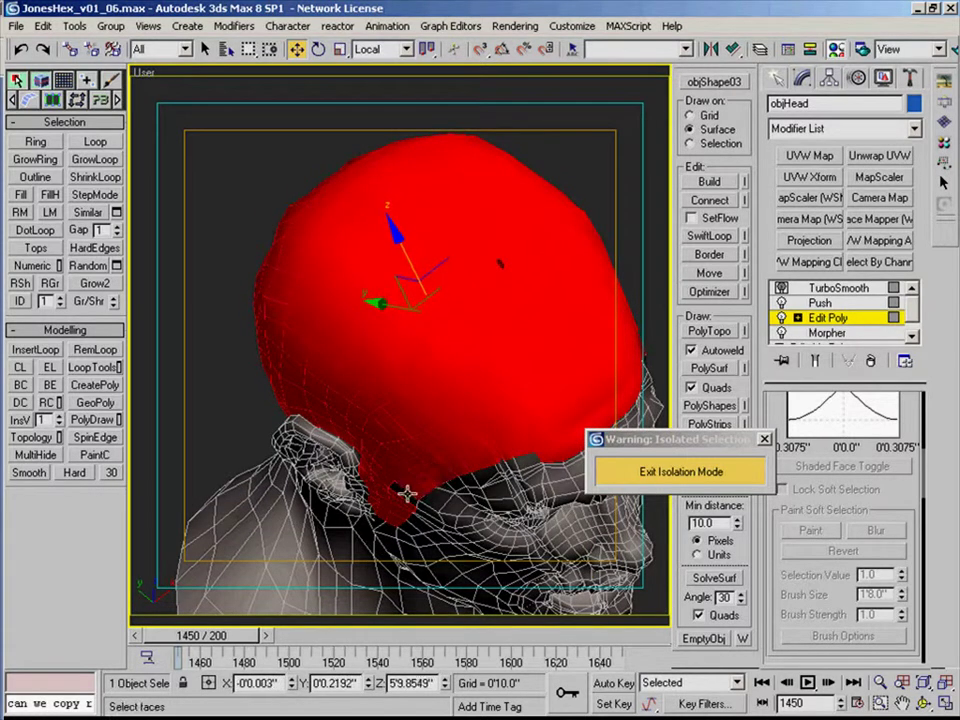
pyautogui.keyDown('alt'); pyautogui.moveTo(305, 370); pyautogui.dragTo(340, 340, button='middle'); pyautogui.keyUp('alt')
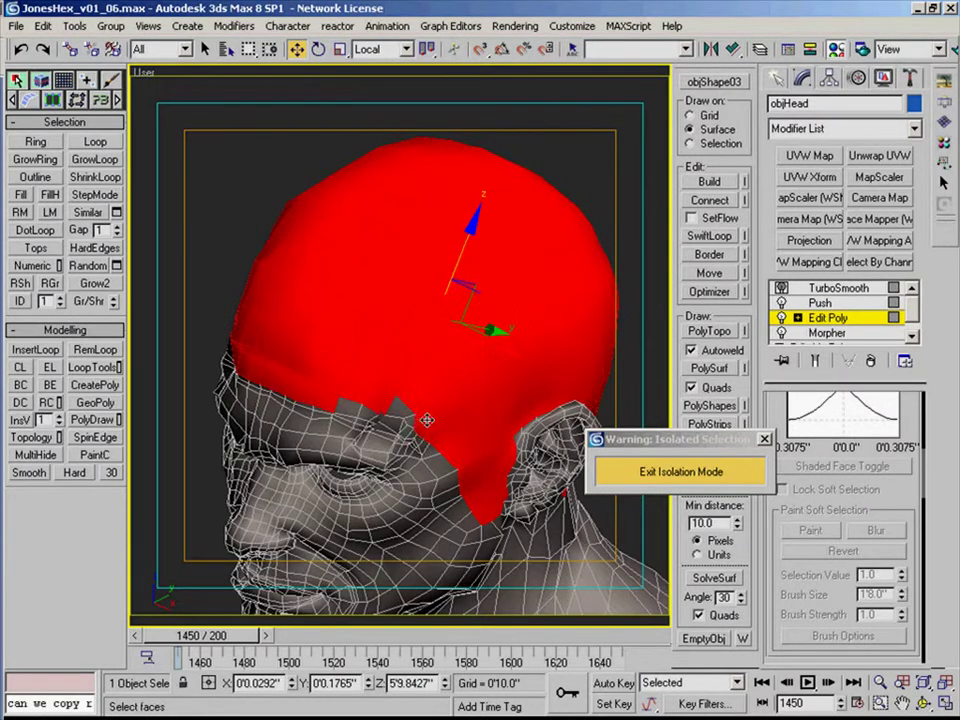
pyautogui.keyDown('alt'); pyautogui.moveTo(429, 420); pyautogui.dragTo(386, 283, button='middle'); pyautogui.keyUp('alt')
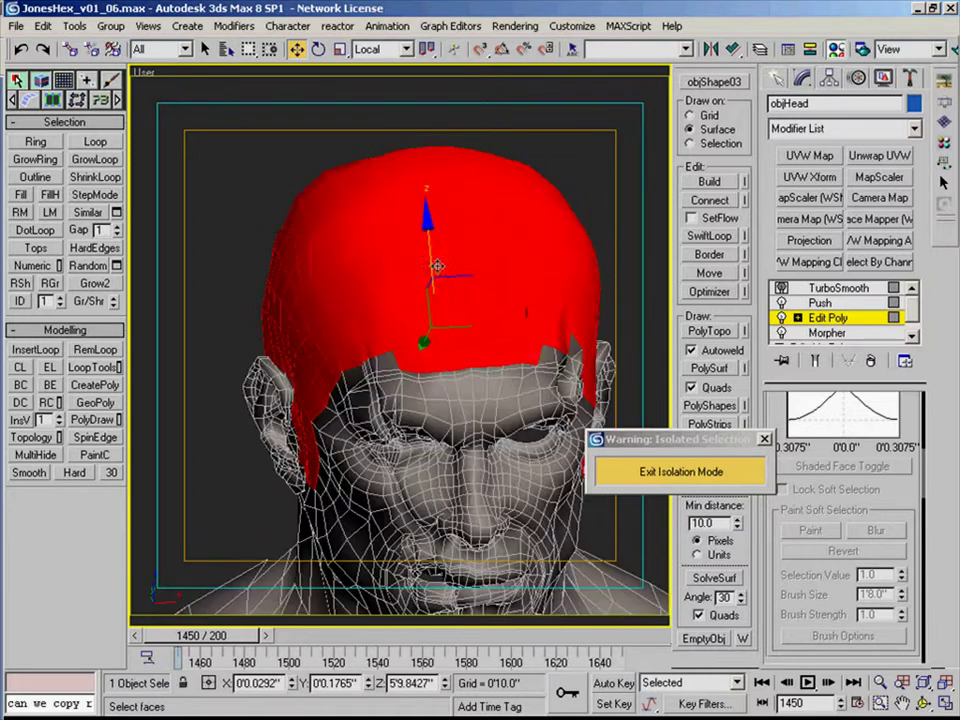
# - Detach the selected scalp polygons as a clone named NewHairCap
pyautogui.scroll(-6, 897, 578)
pyautogui.moveTo(897, 615); pyautogui.dragTo(900, 503)
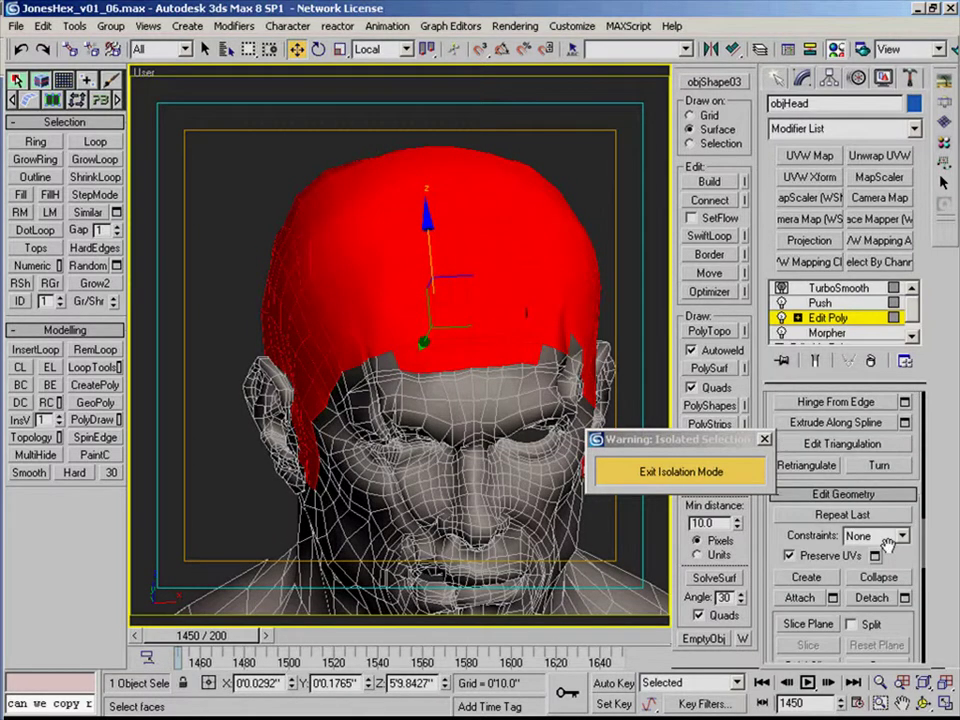
pyautogui.click(877, 599)
pyautogui.click(439, 315)
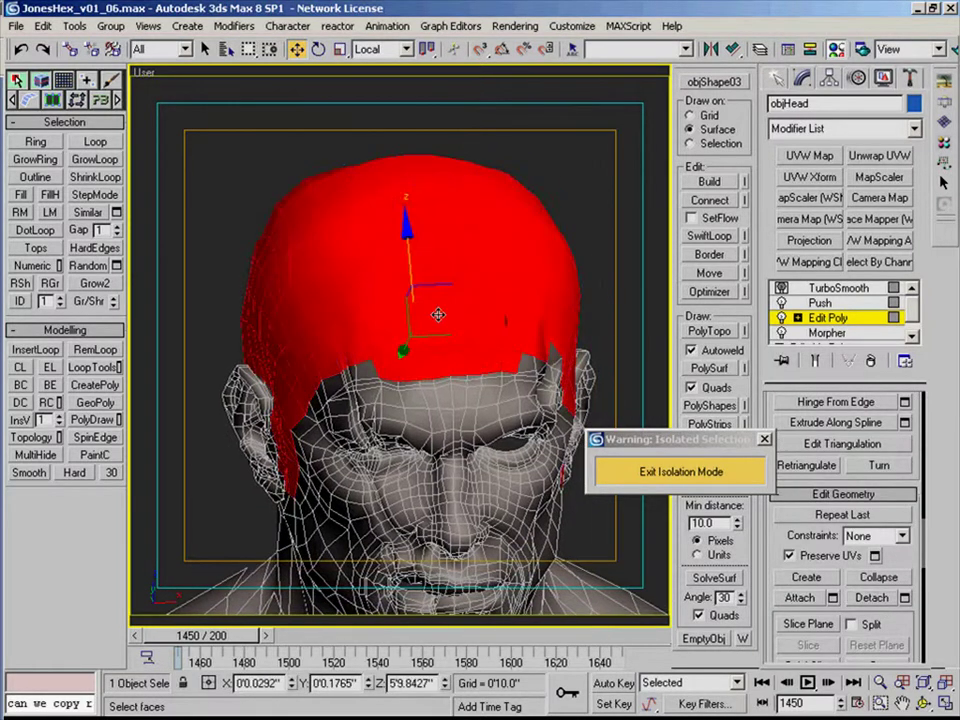
pyautogui.click(871, 597)
pyautogui.write('NewHairCap')
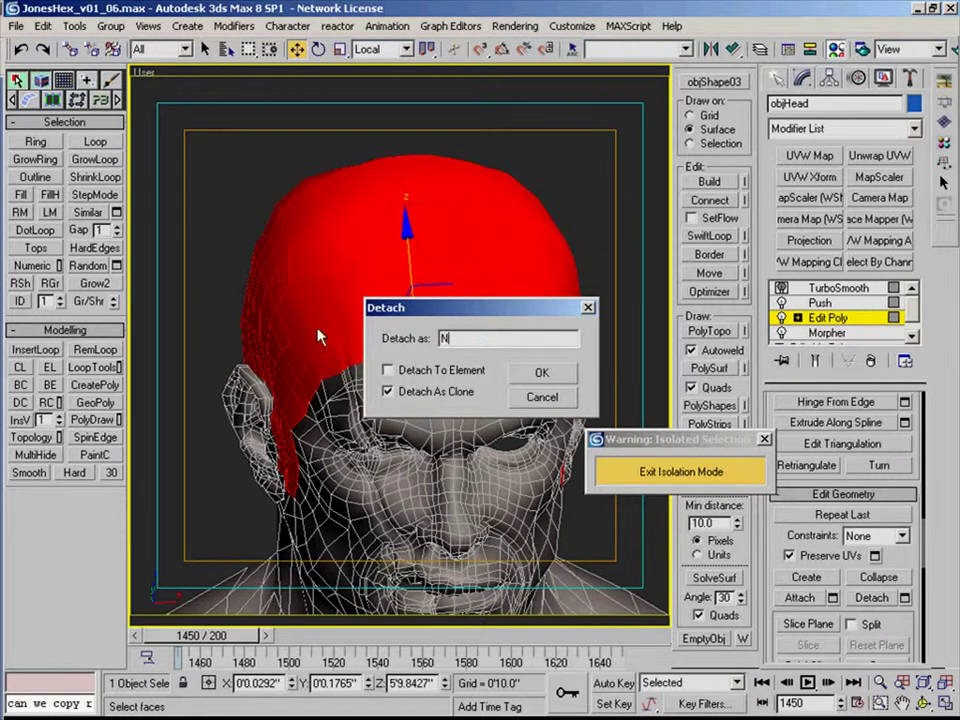
pyautogui.click(541, 373)
# - Leave polygon editing of the head and isolate the NewHairCap object
pyautogui.click(553, 208)
pyautogui.click(435, 301)
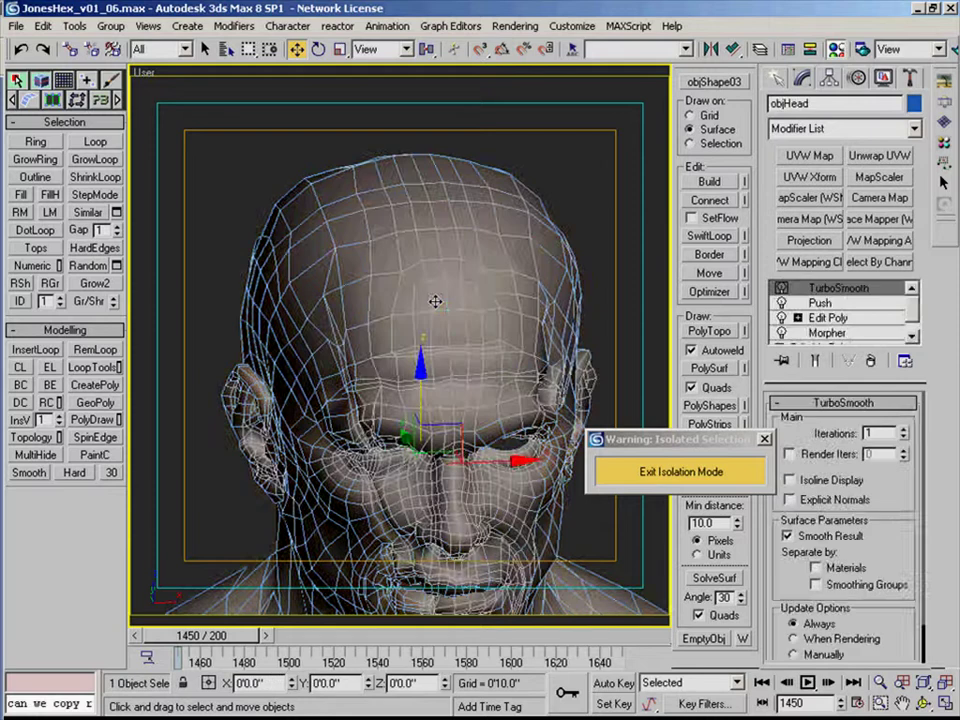
pyautogui.click(435, 301)
pyautogui.hotkey('alt', 'q')
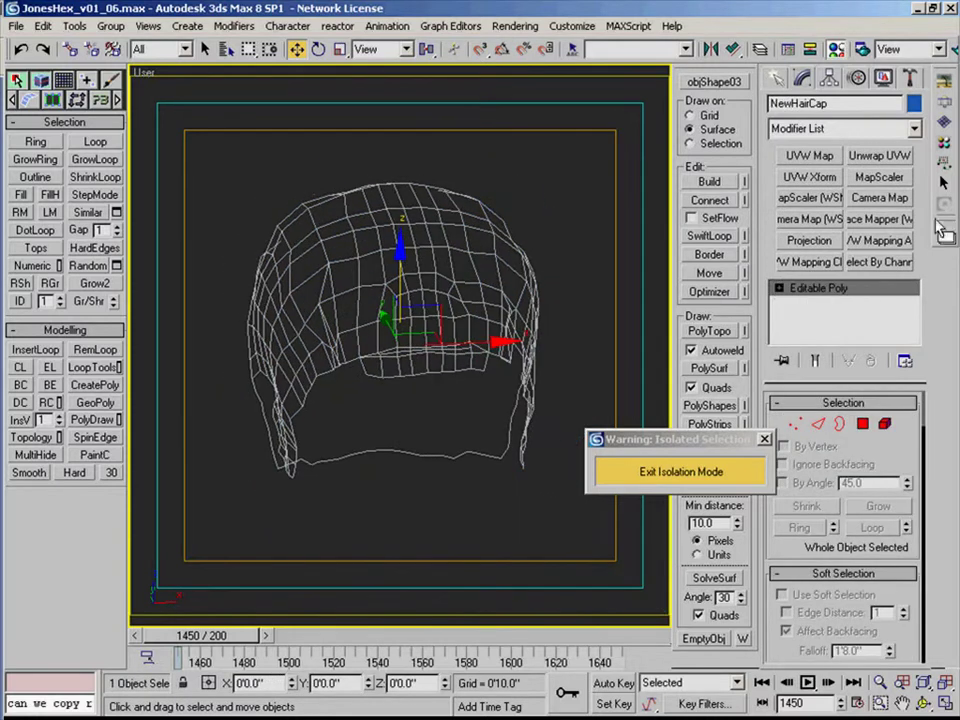
# - Apply Unwrap UVW to NewHairCap, open its UV editor and set the map channel to 2
pyautogui.click(895, 156)
pyautogui.click(854, 472)
pyautogui.moveTo(503, 411); pyautogui.dragTo(318, 238)
pyautogui.moveTo(882, 557); pyautogui.dragTo(805, 546)
pyautogui.write('2')
pyautogui.press('Return')
pyautogui.press('Return')
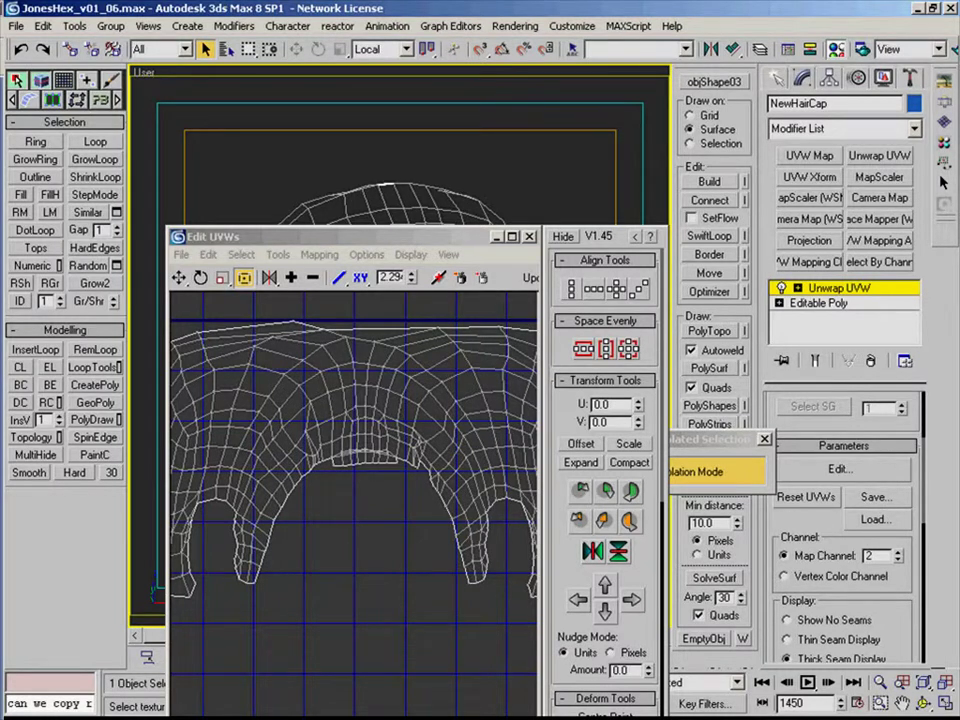
# - Save the channel 2 UV layout as a UVW file named hair
pyautogui.click(876, 497)
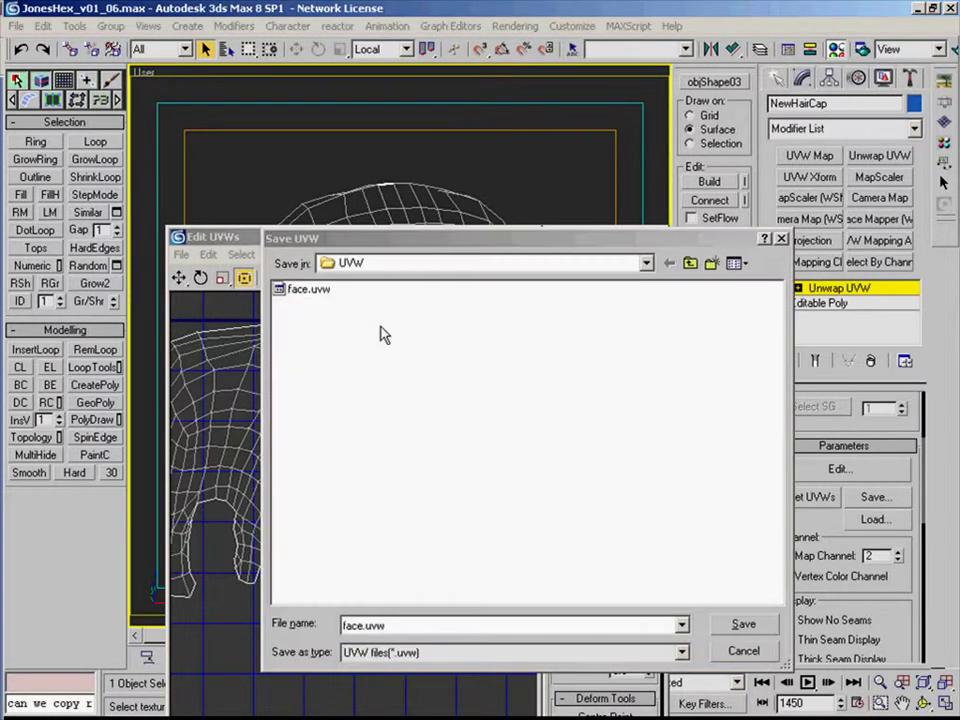
pyautogui.doubleClick(419, 624)
pyautogui.write('hair')
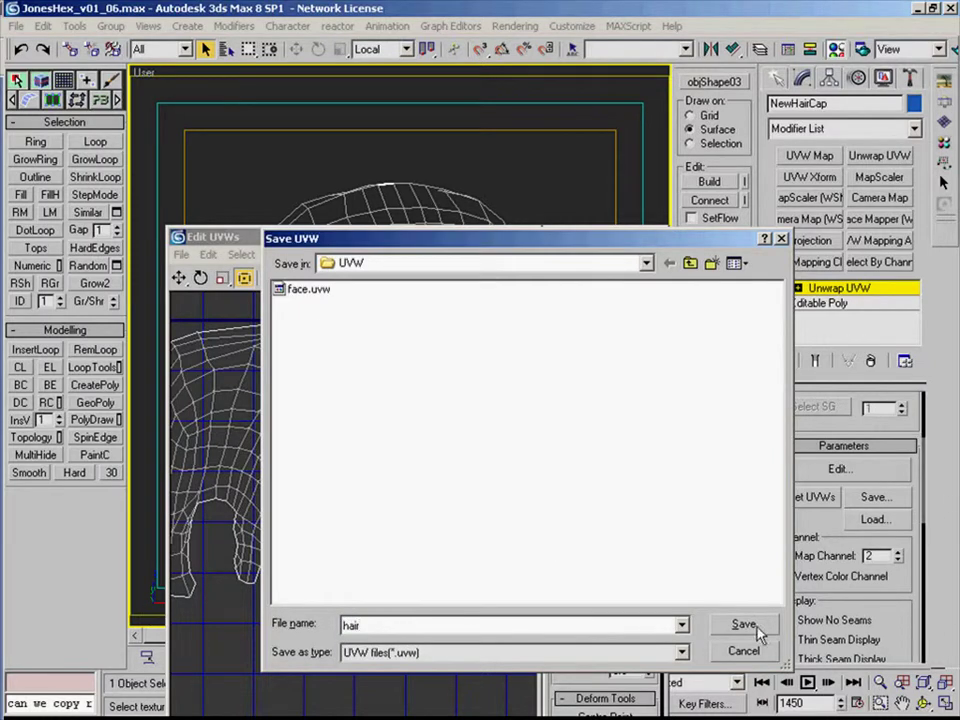
pyautogui.click(745, 625)
# - Reset the UVs to map channel 1, load the saved hair layout and collapse the modifier stack
pyautogui.click(818, 500)
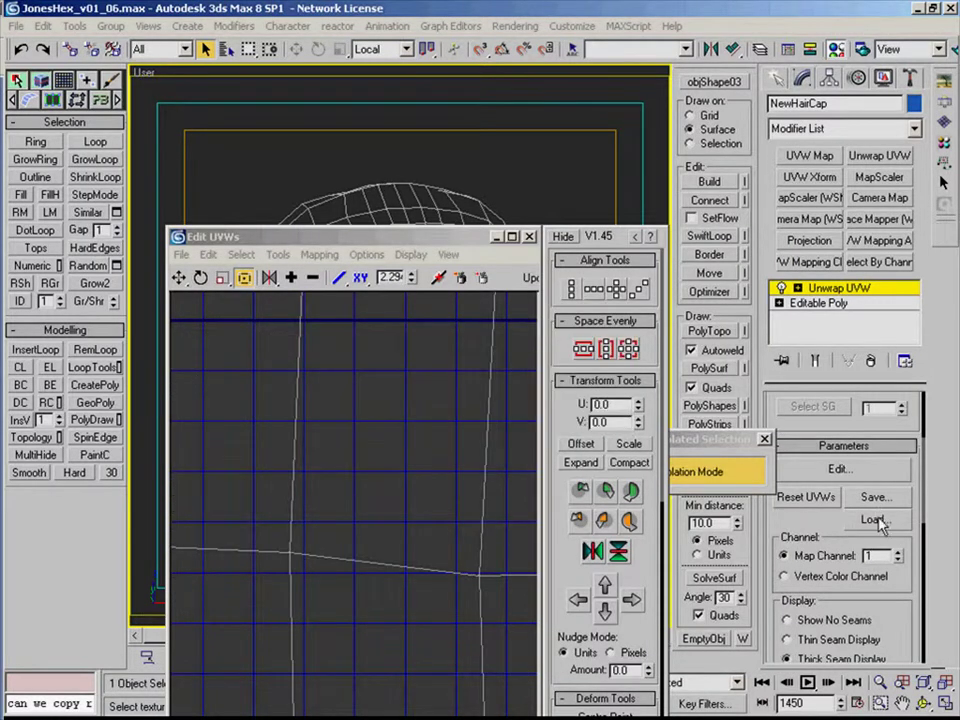
pyautogui.click(873, 519)
pyautogui.doubleClick(300, 302)
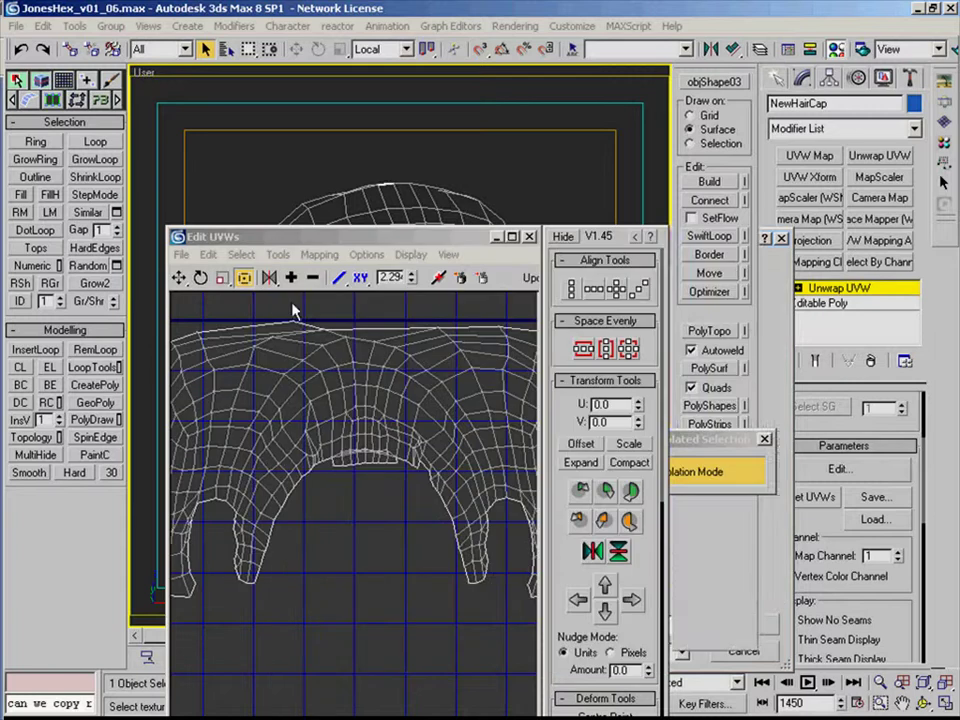
pyautogui.click(531, 237)
pyautogui.rightClick(822, 294)
pyautogui.click(784, 431)
pyautogui.click(595, 340)
# - Switch to Photoshop and copy a lassoed hair patch on Layer 33 copy up to the texture's upper-left edge, merging it down
pyautogui.click(457, 280)
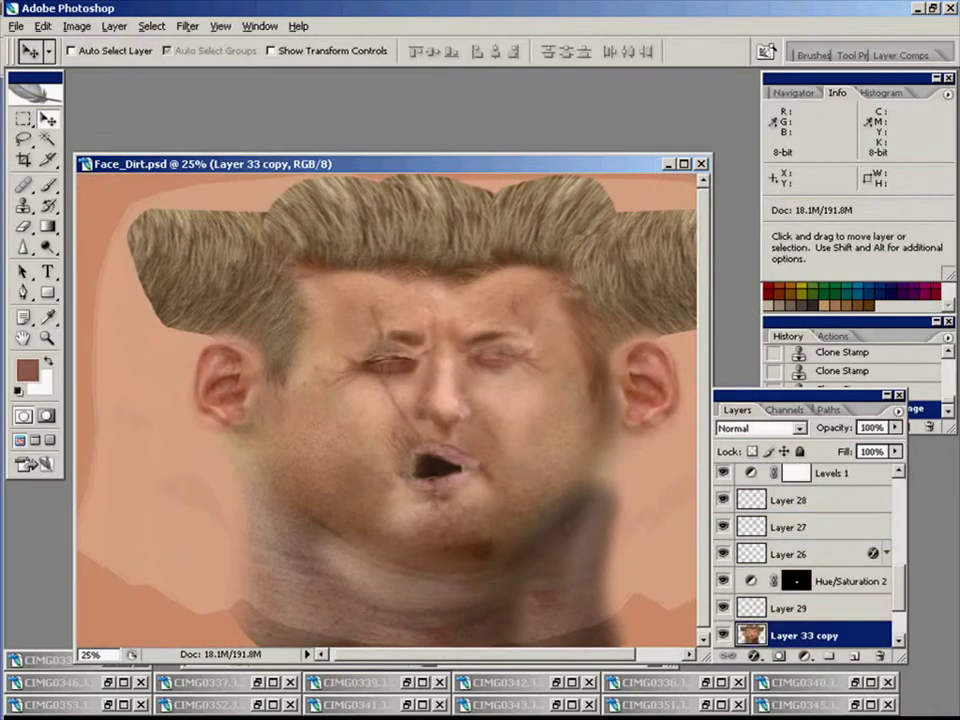
pyautogui.press('l')
pyautogui.moveTo(288, 244)
pyautogui.mouseDown()
pyautogui.moveTo(161, 285)
pyautogui.moveTo(286, 240)
pyautogui.mouseUp()
pyautogui.hotkey('ctrl', 'c')
pyautogui.hotkey('ctrl', 'v')
pyautogui.press('v')
pyautogui.moveTo(228, 276); pyautogui.dragTo(225, 230)
pyautogui.hotkey('ctrl', 'e')
# - Clone hair along the texture's upper edge, and extend it down the right side with a larger Clone Stamp brush
pyautogui.press('s')
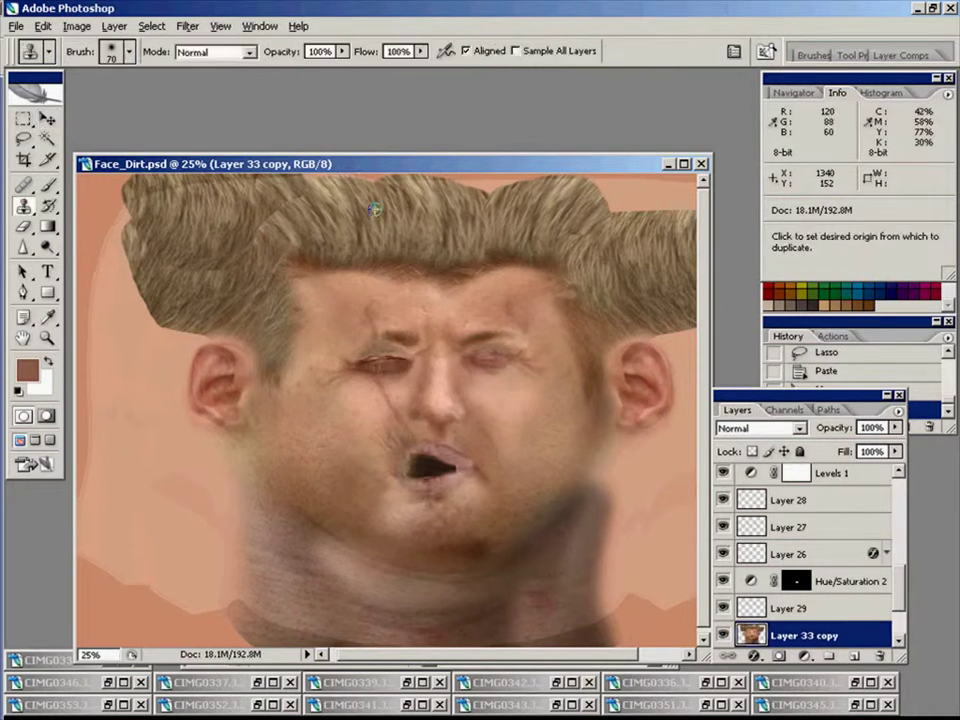
pyautogui.keyDown('alt'); pyautogui.click(375, 209); pyautogui.keyUp('alt')
pyautogui.moveTo(345, 182); pyautogui.dragTo(530, 190)
pyautogui.press(']')
pyautogui.press(']')
pyautogui.press(']')
pyautogui.press(']')
pyautogui.press(']')
pyautogui.press(']')
pyautogui.press(']')
pyautogui.press(']')
pyautogui.moveTo(613, 224)
pyautogui.mouseDown()
pyautogui.moveTo(525, 221)
pyautogui.moveTo(641, 195)
pyautogui.moveTo(655, 285)
pyautogui.moveTo(628, 332)
pyautogui.moveTo(664, 386)
pyautogui.moveTo(621, 380)
pyautogui.moveTo(625, 392)
pyautogui.mouseUp()
# - Add a new layer and clone hair onto it to fill the area behind the right-hand ear
pyautogui.keyDown('alt'); pyautogui.click(525, 221); pyautogui.keyUp('alt')
pyautogui.click(854, 656)
pyautogui.scroll(-1, 804, 590)
pyautogui.click(804, 581)
pyautogui.click(793, 554)
pyautogui.moveTo(901, 604); pyautogui.dragTo(899, 484)
pyautogui.moveTo(615, 349); pyautogui.dragTo(615, 364)
pyautogui.moveTo(374, 265); pyautogui.dragTo(399, 270)
# - Copy the right-side hair to the texture's left side, flip it horizontally and merge it into the new hair layer
pyautogui.hotkey('ctrl', '-')
pyautogui.press('m')
pyautogui.moveTo(636, 493); pyautogui.dragTo(396, 250)
pyautogui.click(854, 656)
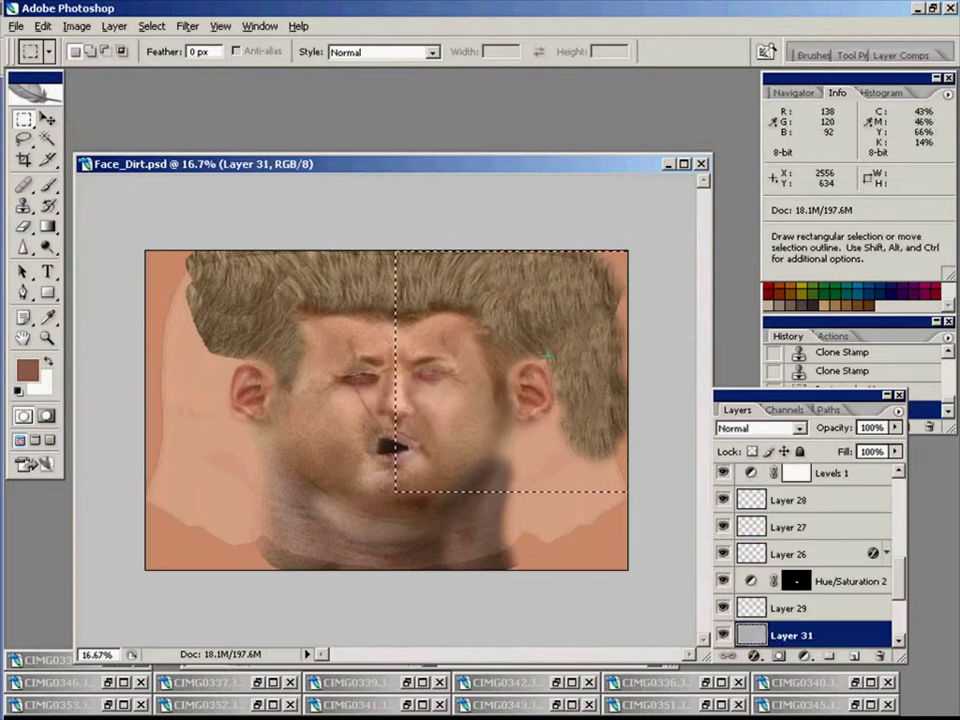
pyautogui.press('v')
pyautogui.moveTo(547, 355); pyautogui.dragTo(303, 355)
pyautogui.click(43, 26)
pyautogui.click(315, 510)
pyautogui.keyDown('shift'); pyautogui.moveTo(514, 368); pyautogui.dragTo(355, 365); pyautogui.keyUp('shift')
pyautogui.hotkey('ctrl', 'e')
# - Clone hair into the gap at the texture's upper left and move Layer 30 below Layer 33 copy
pyautogui.press('s')
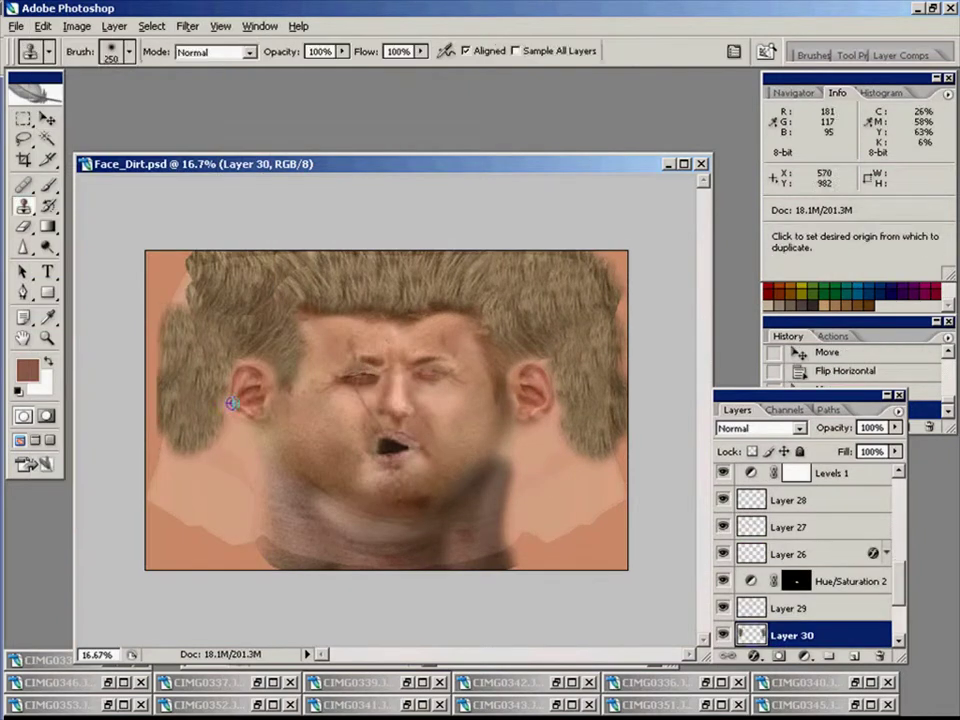
pyautogui.keyDown('alt'); pyautogui.click(231, 403); pyautogui.keyUp('alt')
pyautogui.moveTo(178, 307); pyautogui.dragTo(203, 278)
pyautogui.press('e')
pyautogui.press('v')
pyautogui.scroll(-4, 767, 581)
pyautogui.moveTo(796, 530); pyautogui.dragTo(796, 567)
# - Erase the hard hair edges on both sides of Layer 33 copy and merge it down into Layer 30
pyautogui.click(804, 527)
pyautogui.press('e')
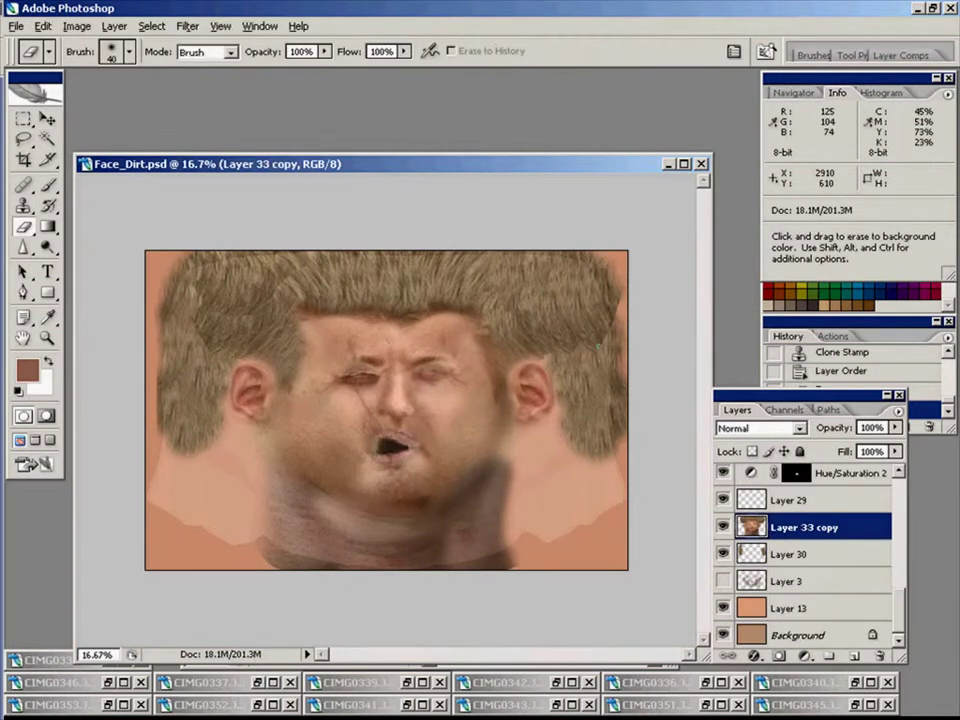
pyautogui.moveTo(599, 346); pyautogui.dragTo(612, 342)
pyautogui.moveTo(200, 347); pyautogui.dragTo(207, 333)
pyautogui.press('v')
pyautogui.hotkey('ctrl', 'e')
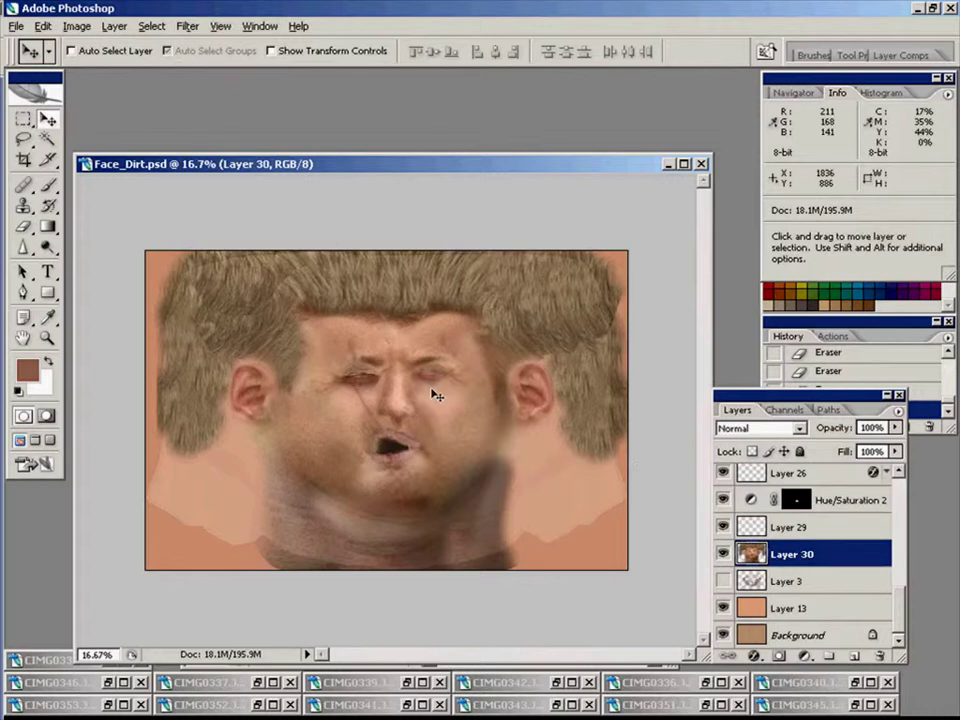
# - Create a new layer above Layer 11 and stamp all visible layers onto it
pyautogui.scroll(5, 752, 550)
pyautogui.click(823, 533)
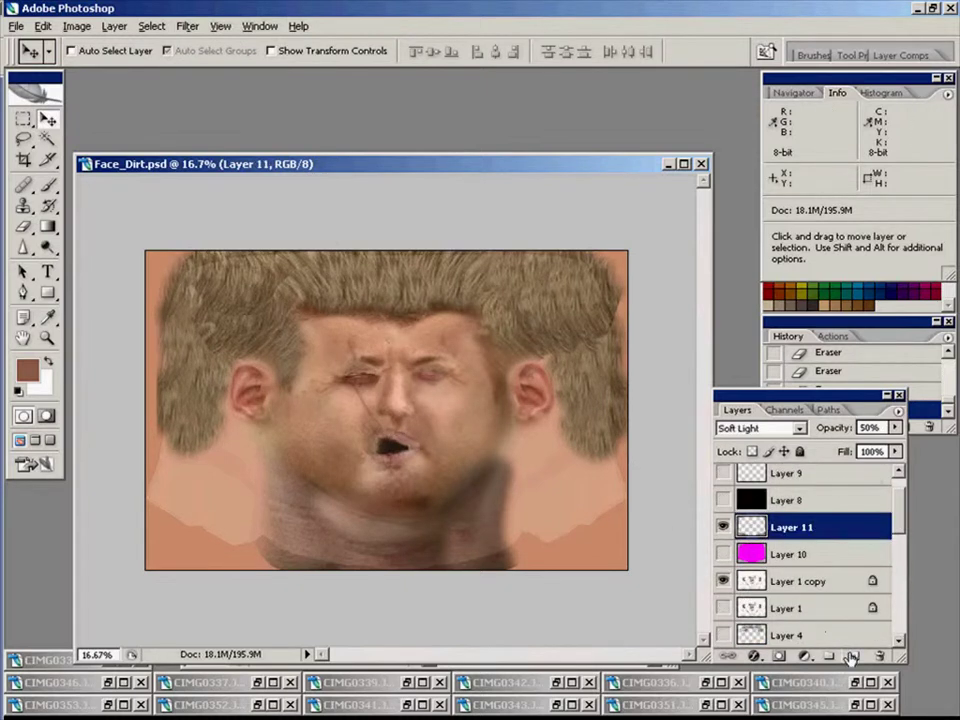
pyautogui.click(851, 657)
pyautogui.hotkey('ctrl', 'alt', 'shift', 'e')
# - Desaturate and invert the stamped texture layer
pyautogui.hotkey('ctrl', 'shift', 'u')
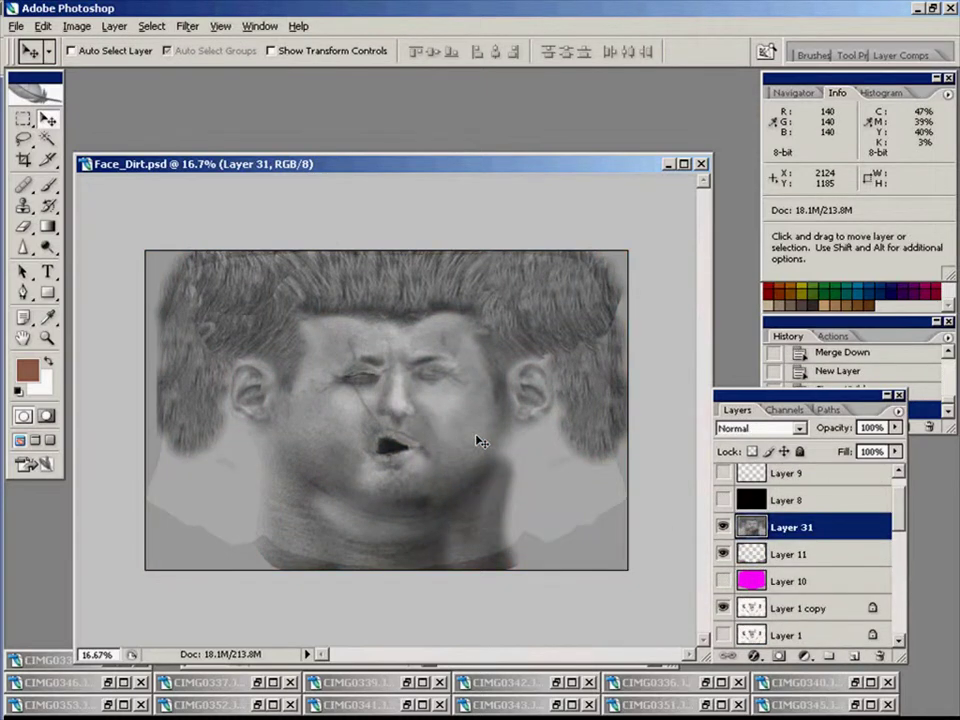
pyautogui.hotkey('ctrl', 'u')
pyautogui.press('Escape')
pyautogui.hotkey('ctrl', 'i')
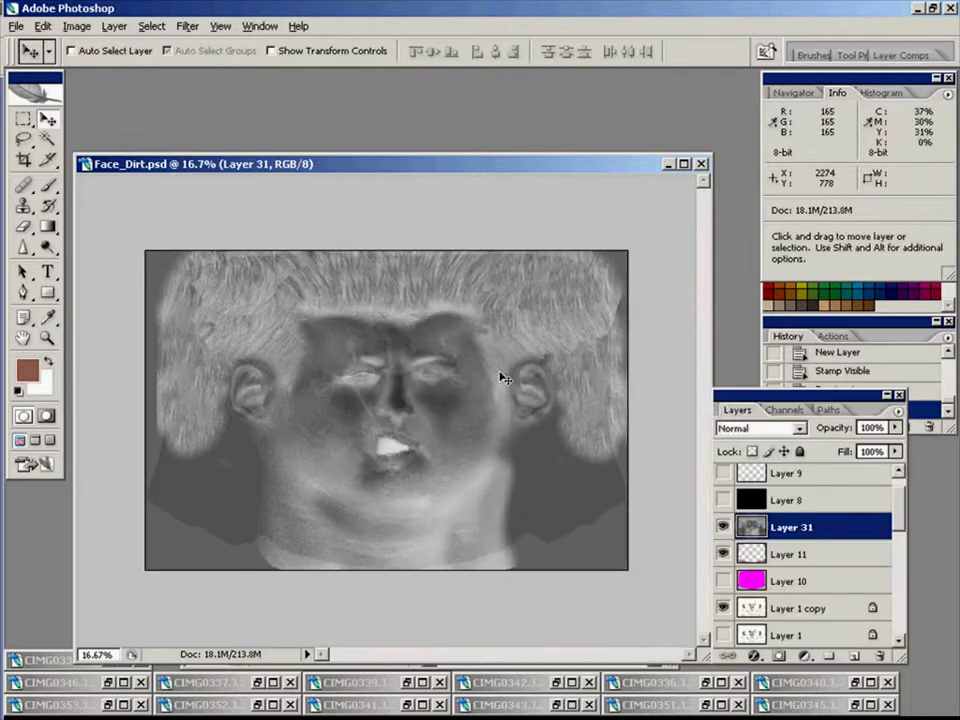
# - Apply Levels to the inverted layer with input levels 98, 0.61 and 205
pyautogui.hotkey('ctrl', 'l')
pyautogui.moveTo(162, 607); pyautogui.dragTo(235, 608)
pyautogui.moveTo(44, 609); pyautogui.dragTo(69, 609)
pyautogui.moveTo(194, 608); pyautogui.dragTo(178, 609)
pyautogui.moveTo(69, 609); pyautogui.dragTo(136, 605)
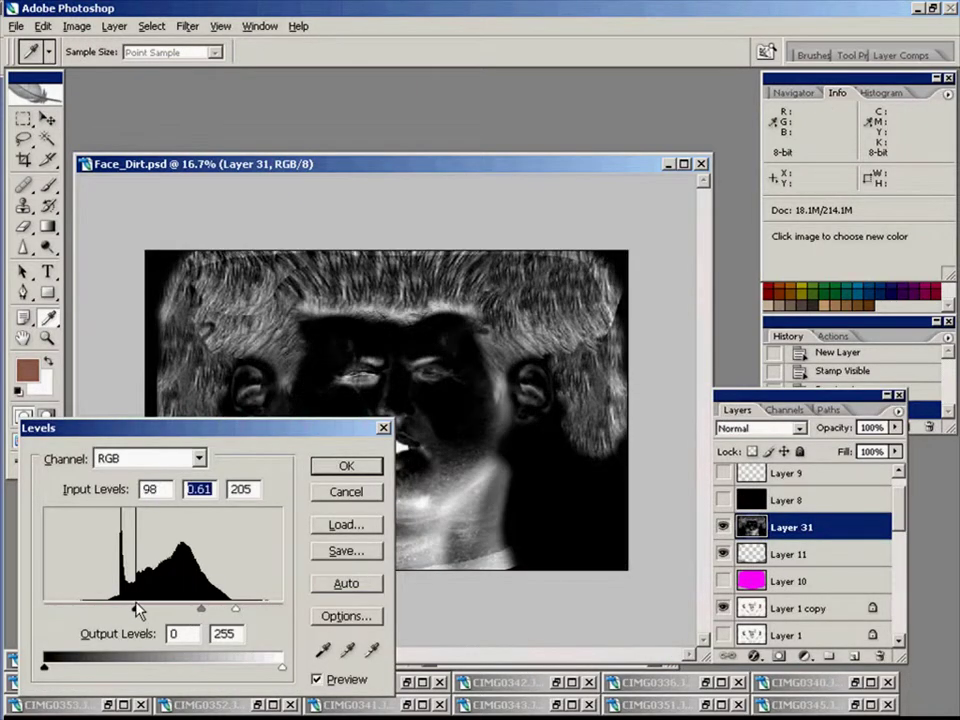
pyautogui.click(346, 466)
pyautogui.press('v')
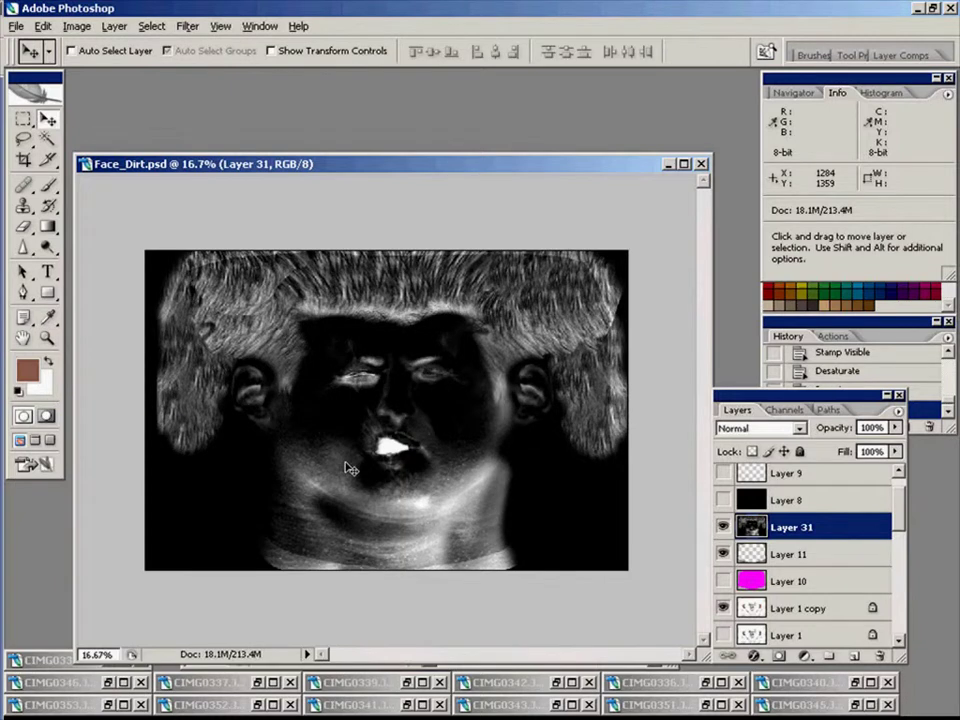
# - Create a new layer above Layer 31 and paint black over both ears with a soft brush
pyautogui.press('b')
pyautogui.hotkey('ctrl', 'shift', 'alt', 'n')
pyautogui.press('d')
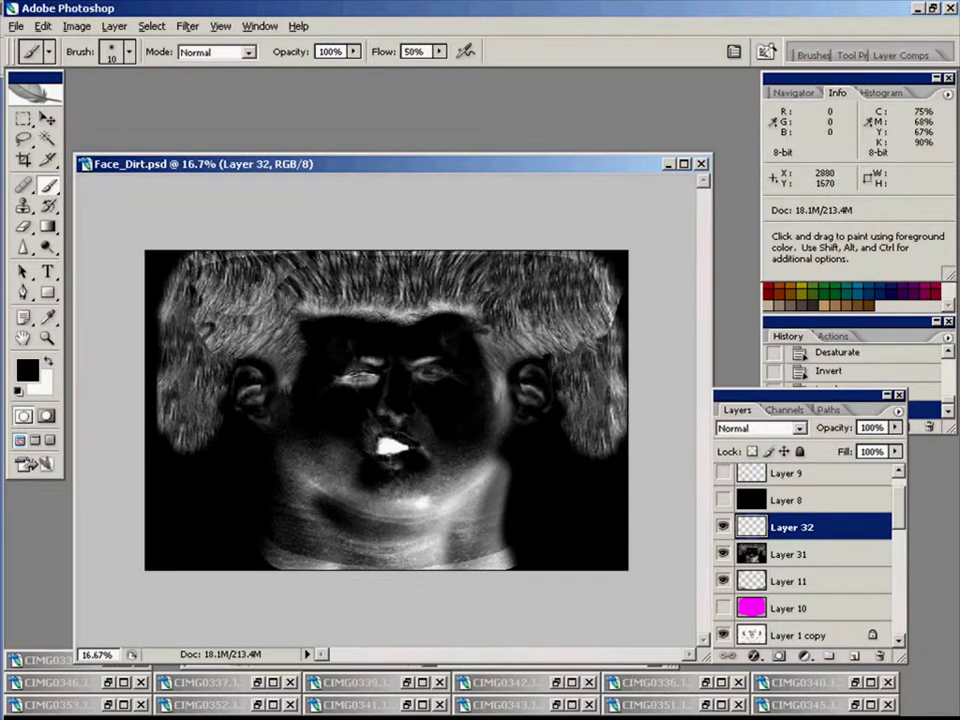
pyautogui.press(']')
pyautogui.press(']')
pyautogui.press(']')
pyautogui.press(']')
pyautogui.press(']')
pyautogui.press(']')
pyautogui.press(']')
pyautogui.press(']')
pyautogui.press(']')
pyautogui.press(']')
pyautogui.press(']')
pyautogui.press(']')
pyautogui.press(']')
pyautogui.press(']')
pyautogui.press(']')
pyautogui.press(']')
pyautogui.press(']')
pyautogui.press(']')
pyautogui.press(']')
pyautogui.press(']')
pyautogui.press('[')
pyautogui.press('[')
pyautogui.press('[')
pyautogui.press('[')
pyautogui.press('[')
pyautogui.press('[')
pyautogui.press('[')
pyautogui.press('[')
pyautogui.moveTo(249, 390)
pyautogui.mouseDown()
pyautogui.moveTo(251, 401)
pyautogui.moveTo(257, 392)
pyautogui.mouseUp()
pyautogui.moveTo(511, 404)
pyautogui.mouseDown()
pyautogui.moveTo(534, 371)
pyautogui.moveTo(514, 433)
pyautogui.moveTo(496, 416)
pyautogui.mouseUp()
# - Paint black over the face, jaw and neck on Layer 32, leaving only the hair uncovered
pyautogui.press(']')
pyautogui.press(']')
pyautogui.press(']')
pyautogui.moveTo(350, 383)
pyautogui.mouseDown()
pyautogui.moveTo(432, 390)
pyautogui.moveTo(384, 418)
pyautogui.moveTo(300, 431)
pyautogui.moveTo(337, 418)
pyautogui.mouseUp()
pyautogui.press('[')
pyautogui.press('[')
pyautogui.moveTo(279, 519); pyautogui.dragTo(384, 445)
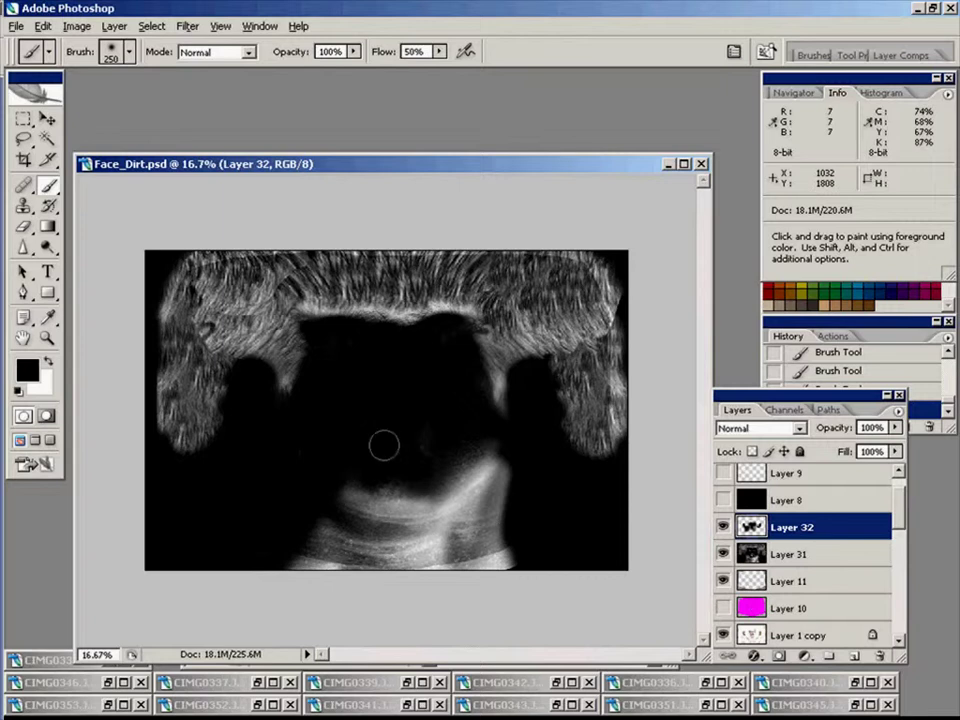
pyautogui.moveTo(358, 488); pyautogui.dragTo(315, 557)
pyautogui.press(']')
pyautogui.press(']')
pyautogui.press(']')
pyautogui.press(']')
pyautogui.press(']')
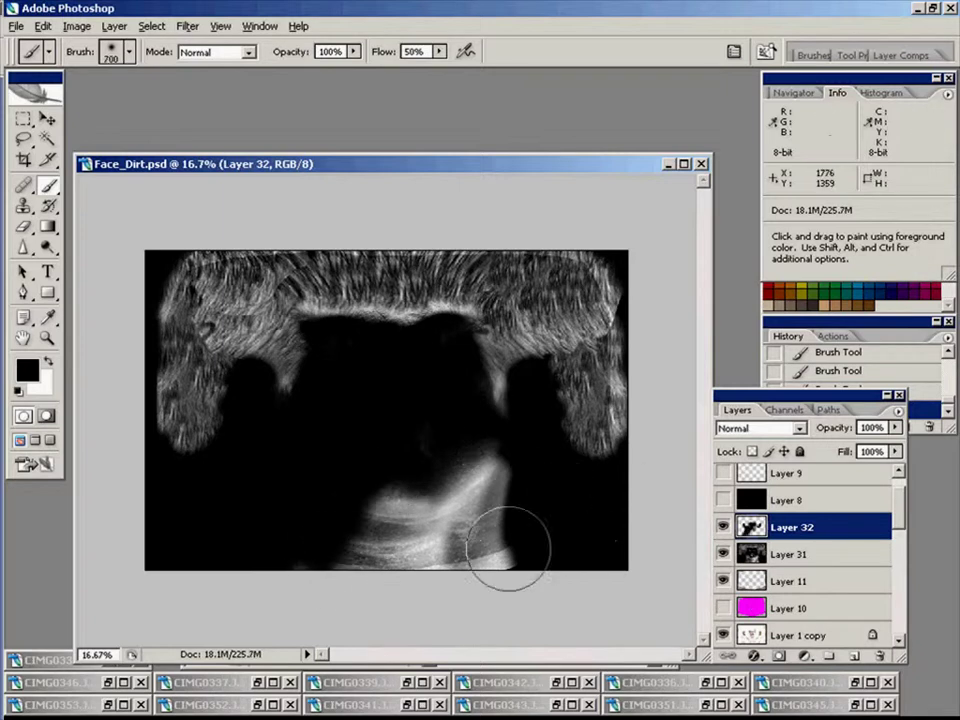
pyautogui.moveTo(540, 560); pyautogui.dragTo(400, 500)
# - Outline the area below the hairline freehand with the Lasso, fill it with black and deselect
pyautogui.press('l')
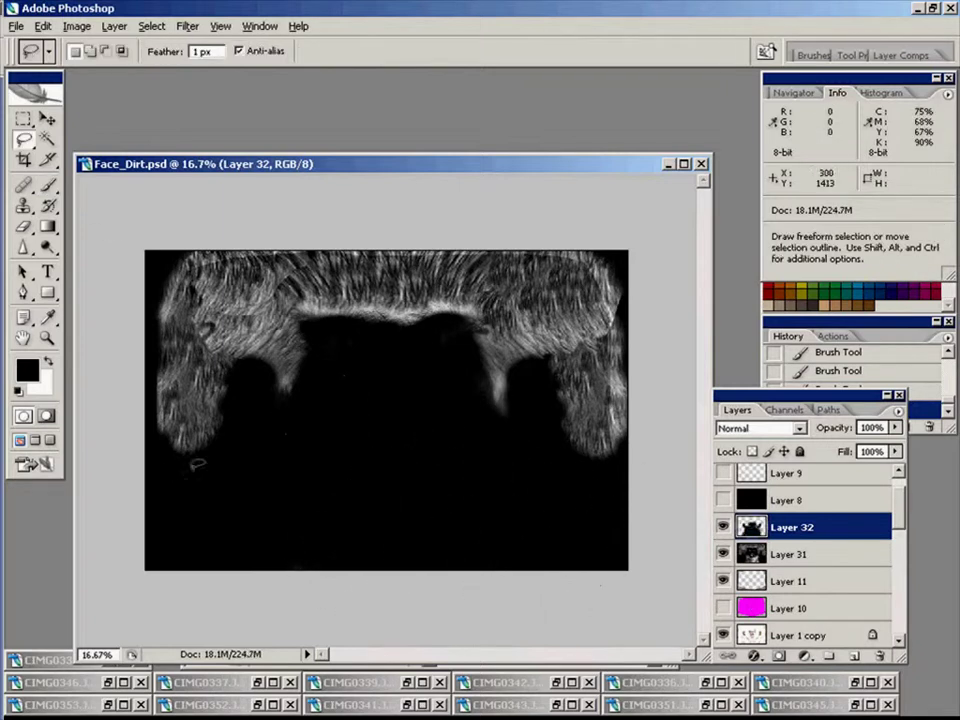
pyautogui.moveTo(197, 463)
pyautogui.mouseDown()
pyautogui.moveTo(262, 385)
pyautogui.moveTo(450, 325)
pyautogui.moveTo(548, 505)
pyautogui.moveTo(480, 543)
pyautogui.mouseUp()
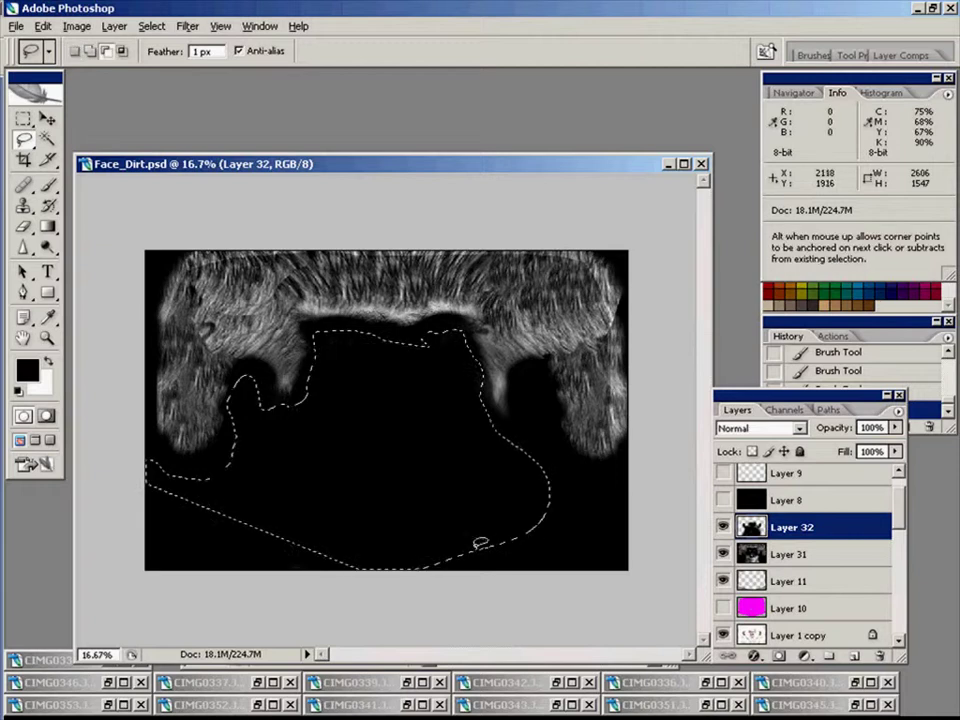
pyautogui.hotkey('alt', 'BackSpace')
pyautogui.hotkey('ctrl', 'd')
# - Duplicate Layer 32, set the copy's blending mode to Screen and merge both mask layers down into Layer 31
pyautogui.moveTo(858, 527); pyautogui.dragTo(854, 656)
pyautogui.click(775, 428)
pyautogui.click(758, 159)
pyautogui.click(765, 428)
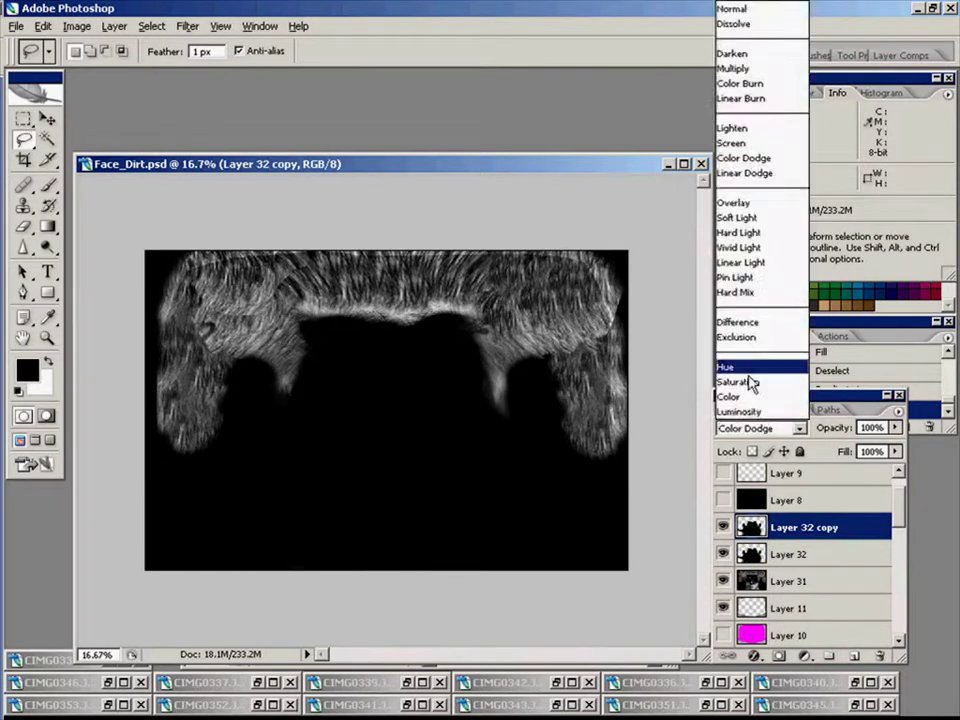
pyautogui.click(735, 144)
pyautogui.hotkey('ctrl', 'e')
pyautogui.hotkey('ctrl', 'e')
# - Duplicate Layer 31, set the copy to Color Dodge and merge it down to boost the hair contrast
pyautogui.moveTo(803, 530); pyautogui.dragTo(854, 656)
pyautogui.click(768, 428)
pyautogui.click(745, 159)
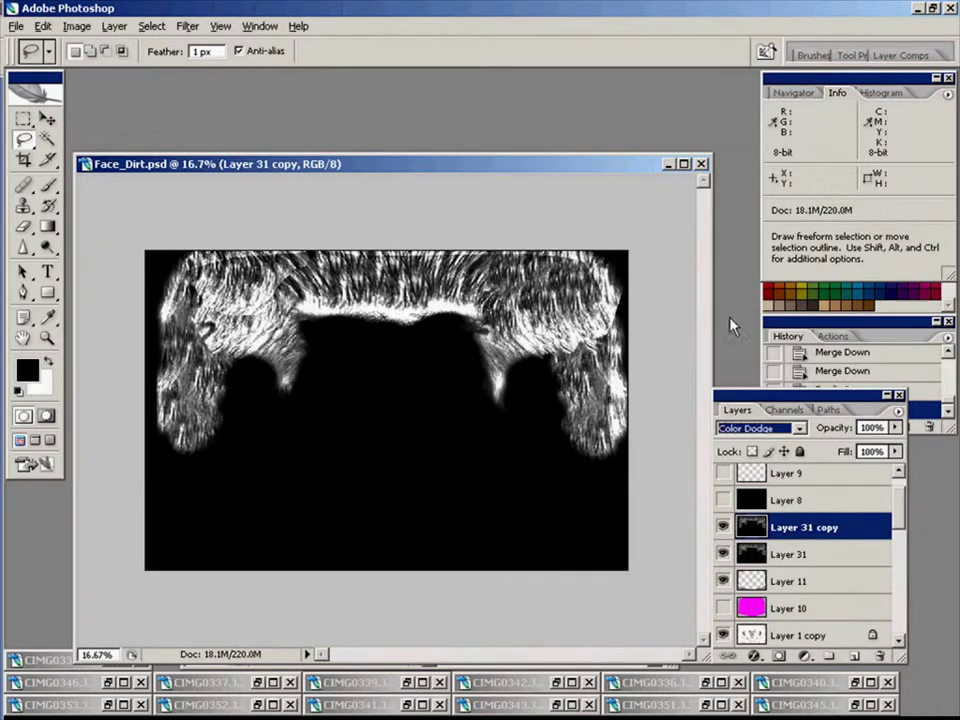
pyautogui.hotkey('ctrl', 'e')
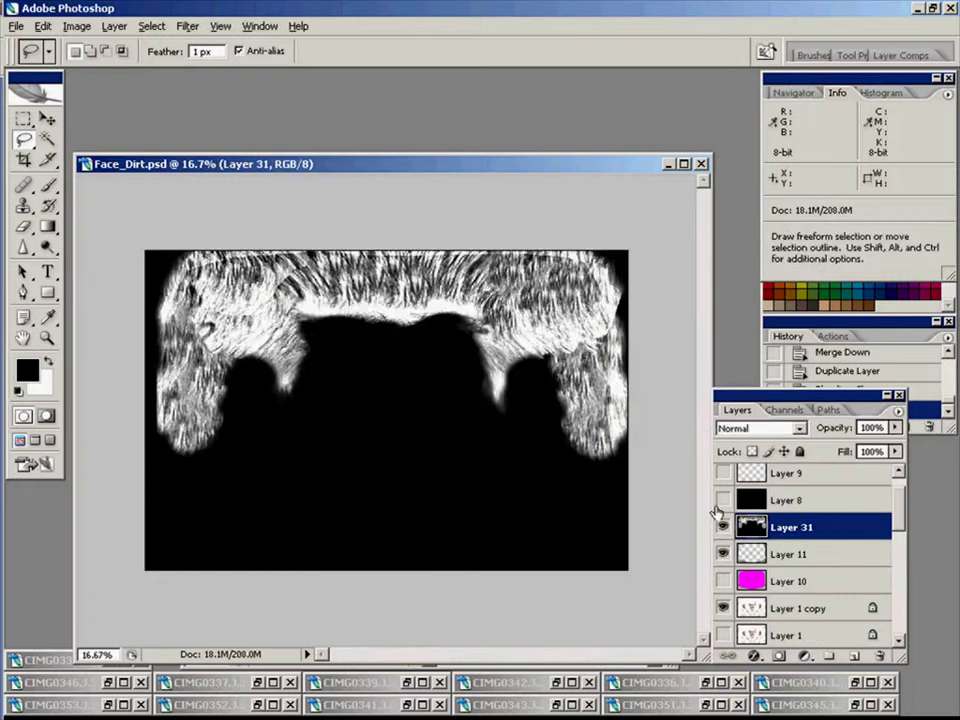
# - Paint black along the front hairline and beside the sideburn with a 250 px brush on Layer 31
pyautogui.press('e')
pyautogui.press('b')
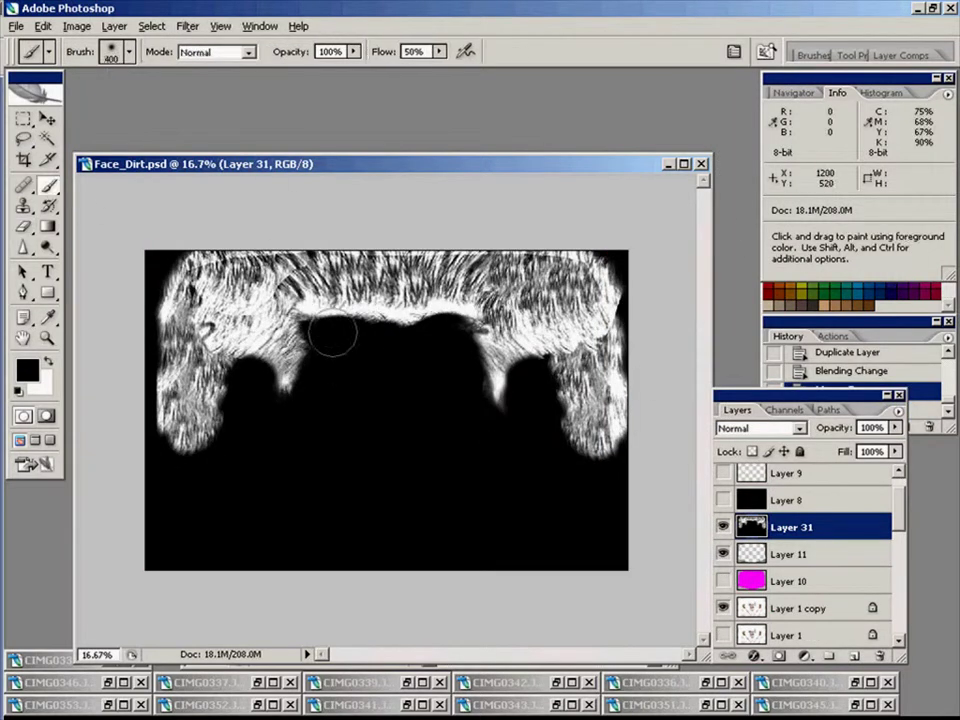
pyautogui.press('[')
pyautogui.press('[')
pyautogui.moveTo(477, 403); pyautogui.dragTo(500, 402)
pyautogui.moveTo(323, 332)
pyautogui.mouseDown()
pyautogui.moveTo(450, 326)
pyautogui.moveTo(474, 346)
pyautogui.mouseUp()
# - Save the black-and-white hair map as a JPEG copy named hair_cap.jpg in the RAW folder
pyautogui.hotkey('ctrl', 'shift', 's')
pyautogui.click(395, 456)
pyautogui.click(375, 545)
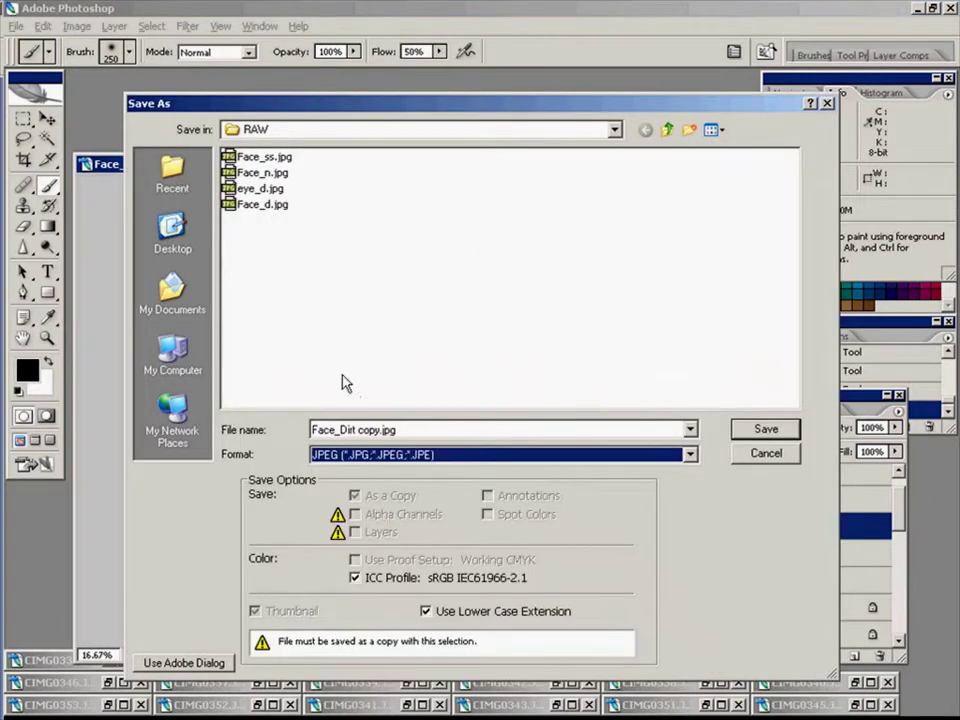
pyautogui.hotkey('shift', 'Tab')
pyautogui.write('ha')
pyautogui.press('Return')
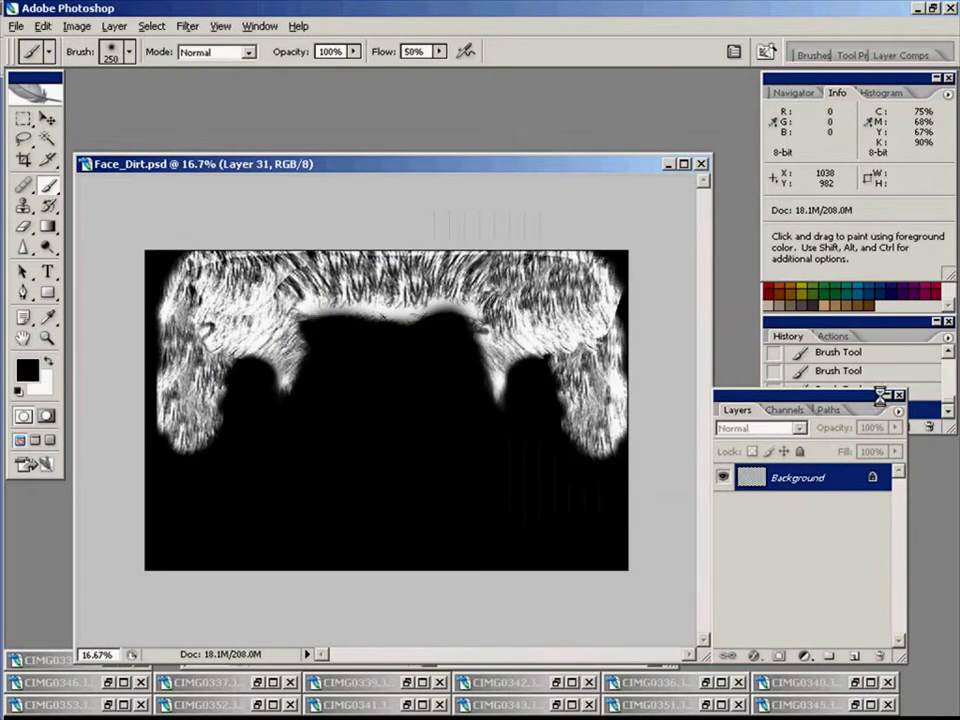
# - Save the colour texture without Layer 31 as a JPEG over Face_d.jpg, with quality 10
pyautogui.hotkey('ctrl', 'shift', 's')
pyautogui.click(400, 455)
pyautogui.click(375, 543)
pyautogui.doubleClick(255, 202)
pyautogui.click(471, 445)
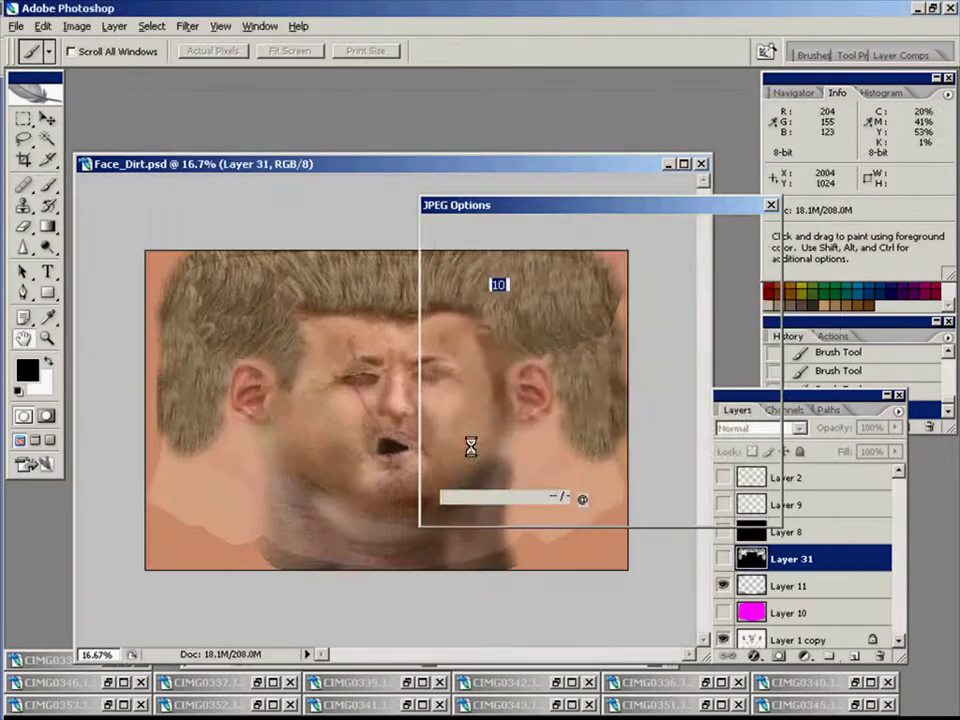
pyautogui.press('Return')
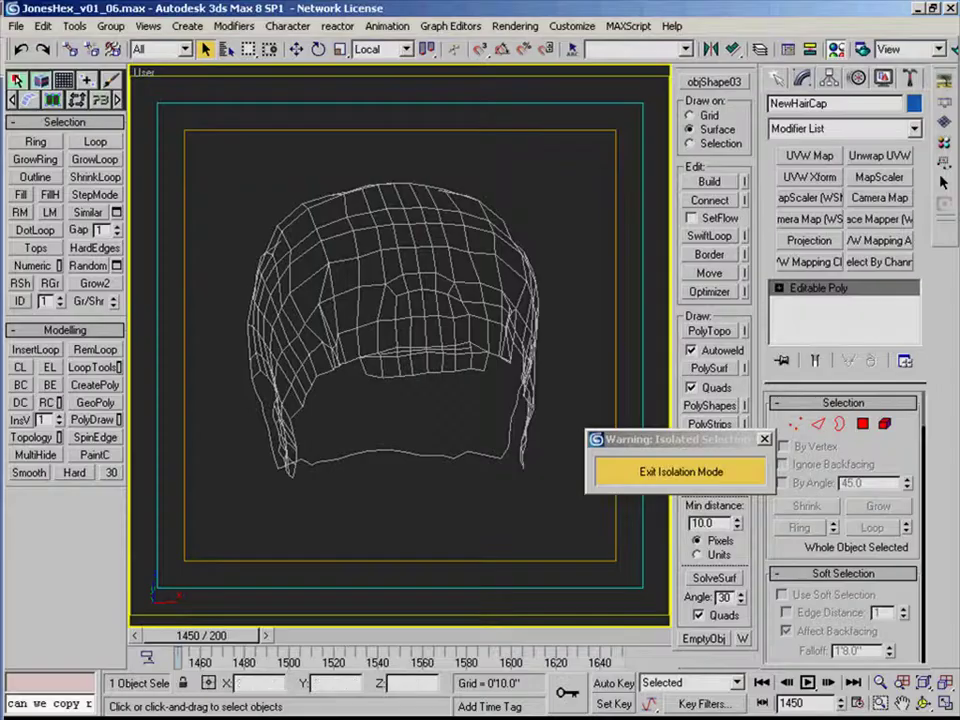
# - Switch to 3ds Max and open the Environment and Effects settings, keeping the hair cap in view
pyautogui.click(515, 26)
pyautogui.click(530, 58)
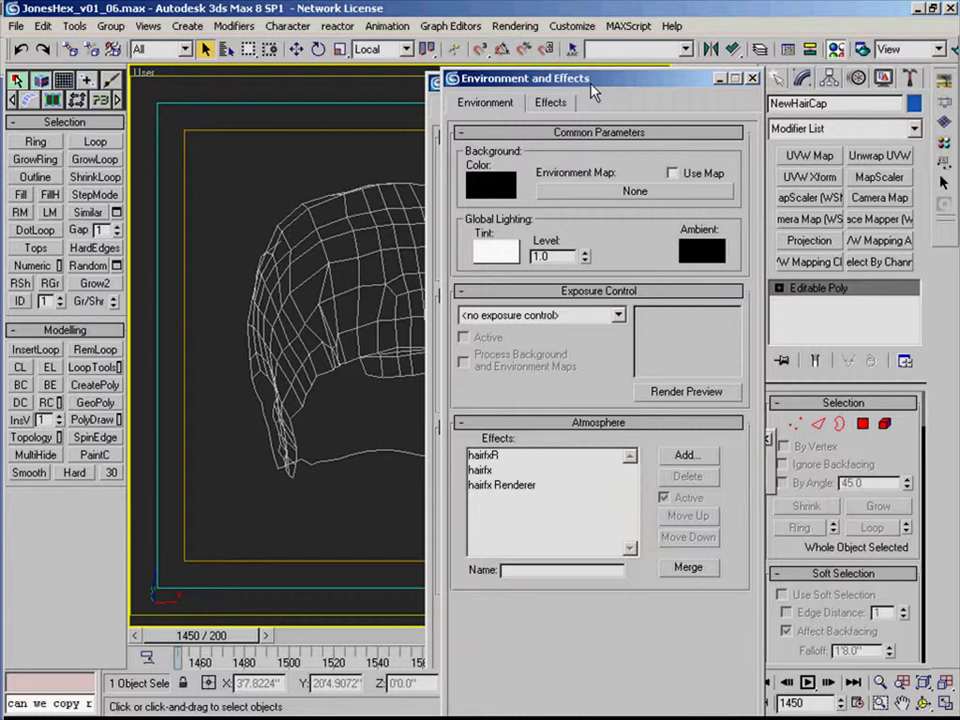
pyautogui.moveTo(592, 88); pyautogui.dragTo(707, 44)
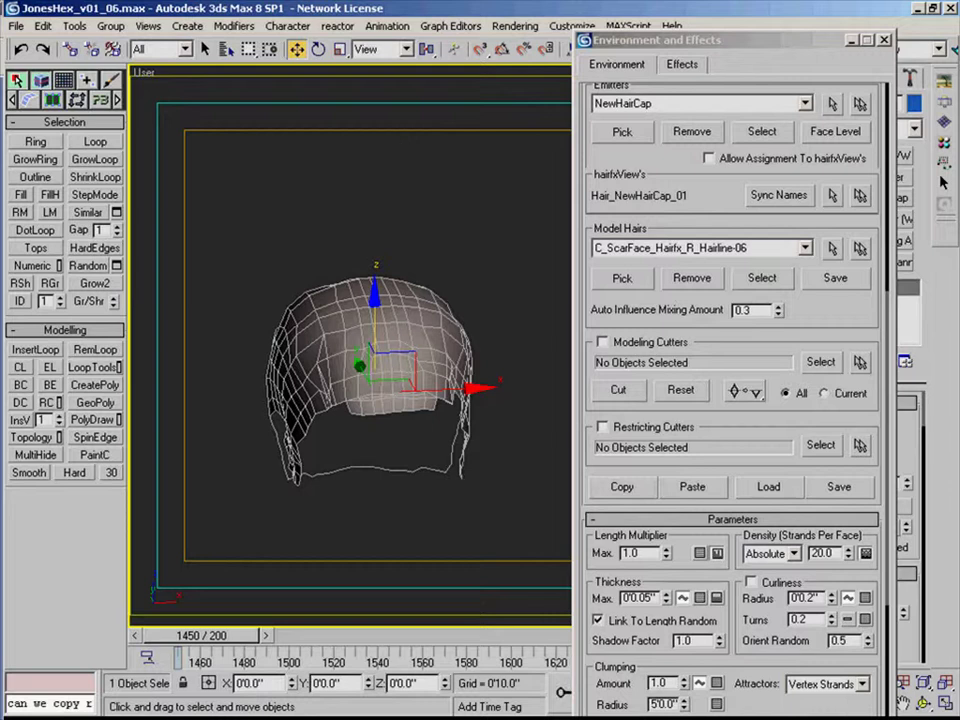
# - Bring the hairfxR density distribution map into the sample slot of material 09 - Default for editing
pyautogui.press('m')
pyautogui.click(399, 250)
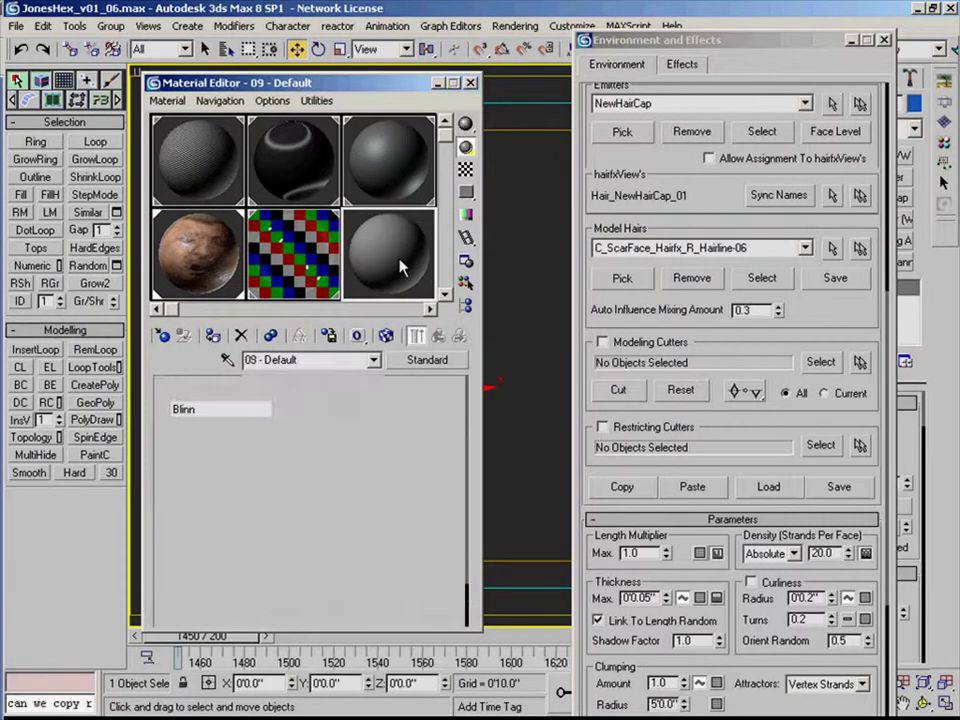
pyautogui.click(716, 553)
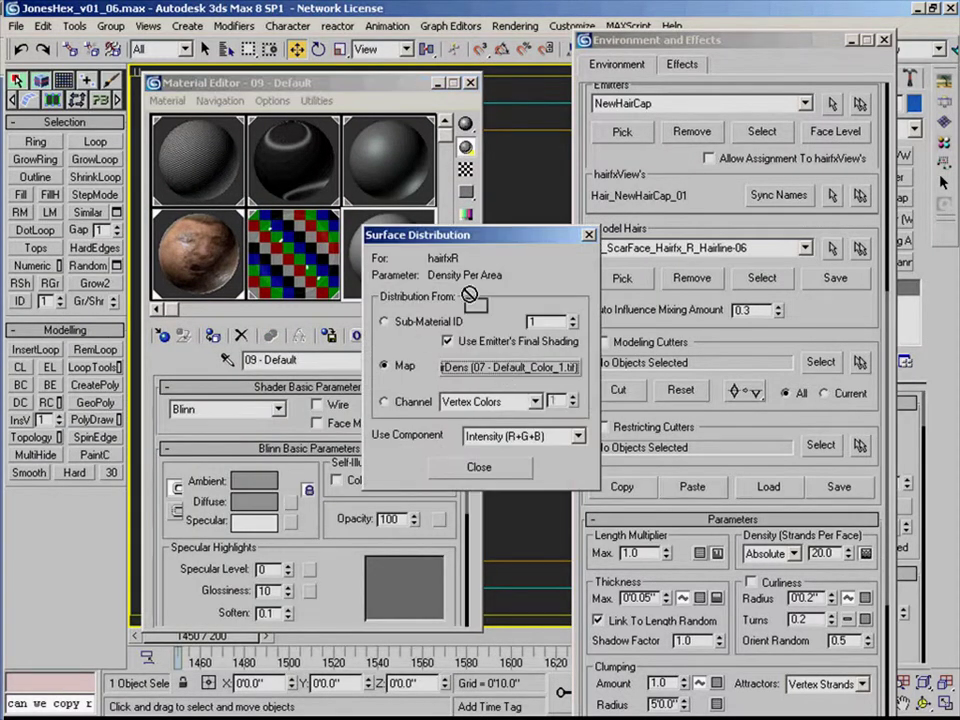
pyautogui.moveTo(352, 232); pyautogui.dragTo(352, 236)
pyautogui.click(271, 411)
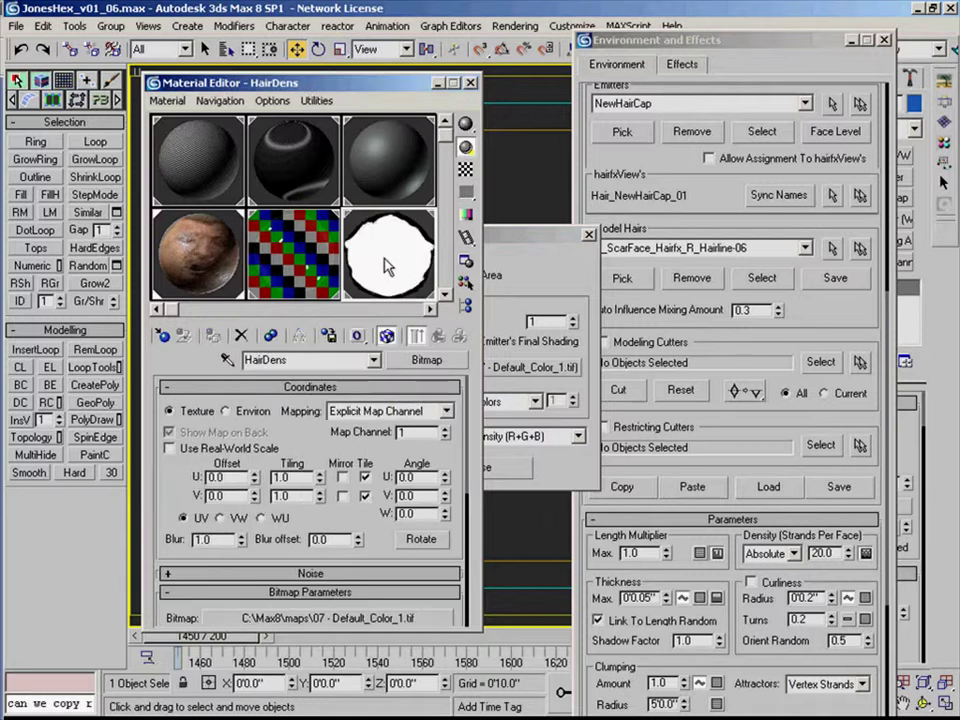
# - Replace the HairDens bitmap with hair_cap.jpg from E:\Max Files\maps\WIP\RAW, listing all file types
pyautogui.click(350, 618)
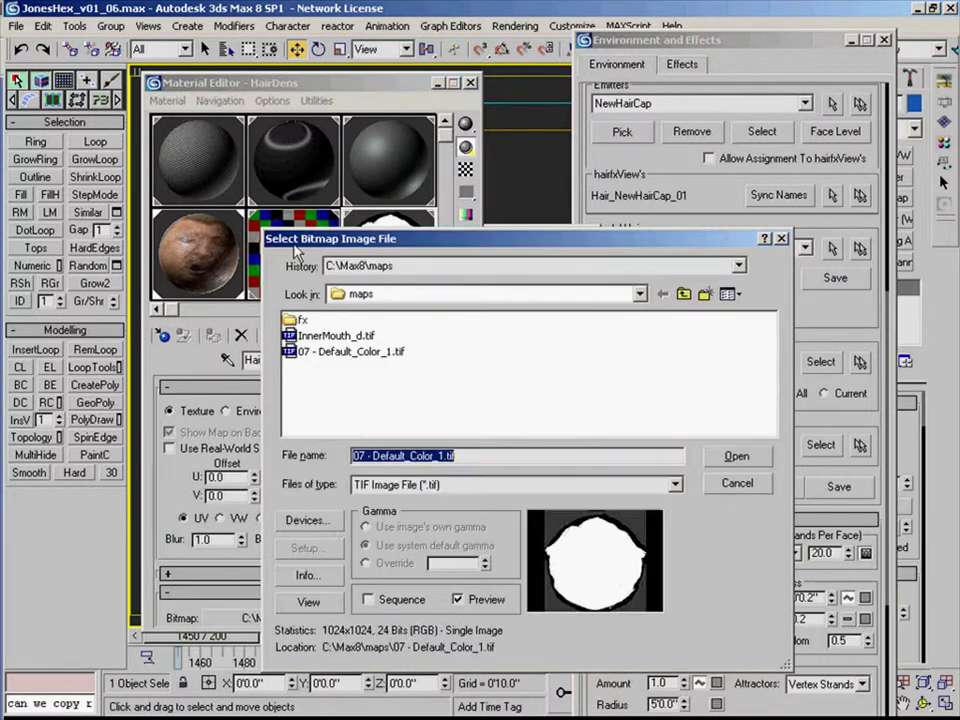
pyautogui.click(367, 294)
pyautogui.click(338, 368)
pyautogui.doubleClick(317, 317)
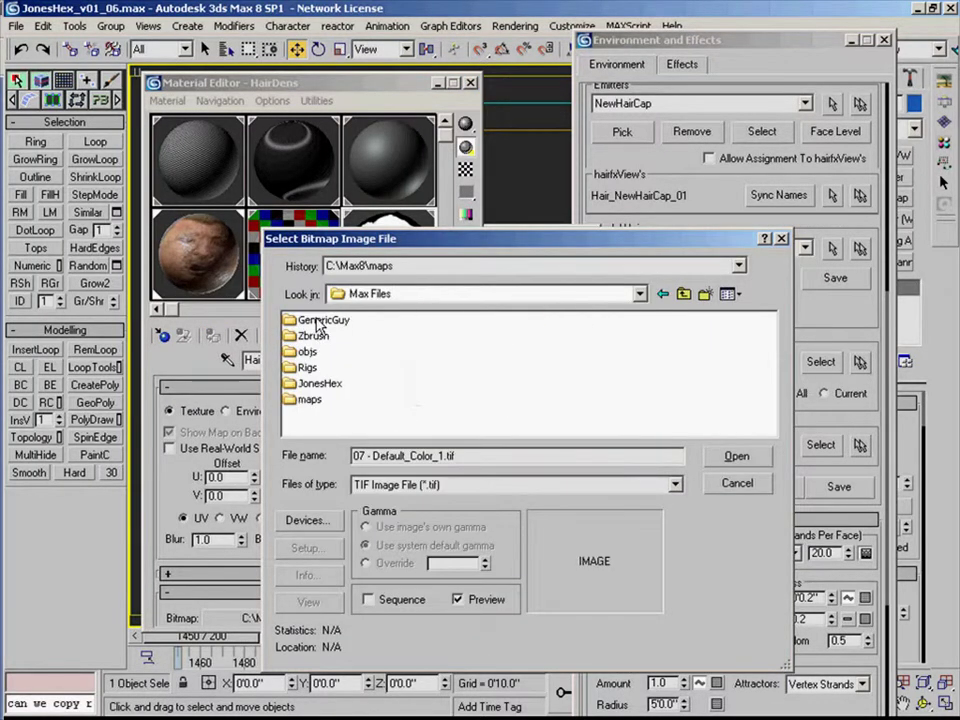
pyautogui.doubleClick(309, 399)
pyautogui.doubleClick(306, 334)
pyautogui.doubleClick(306, 319)
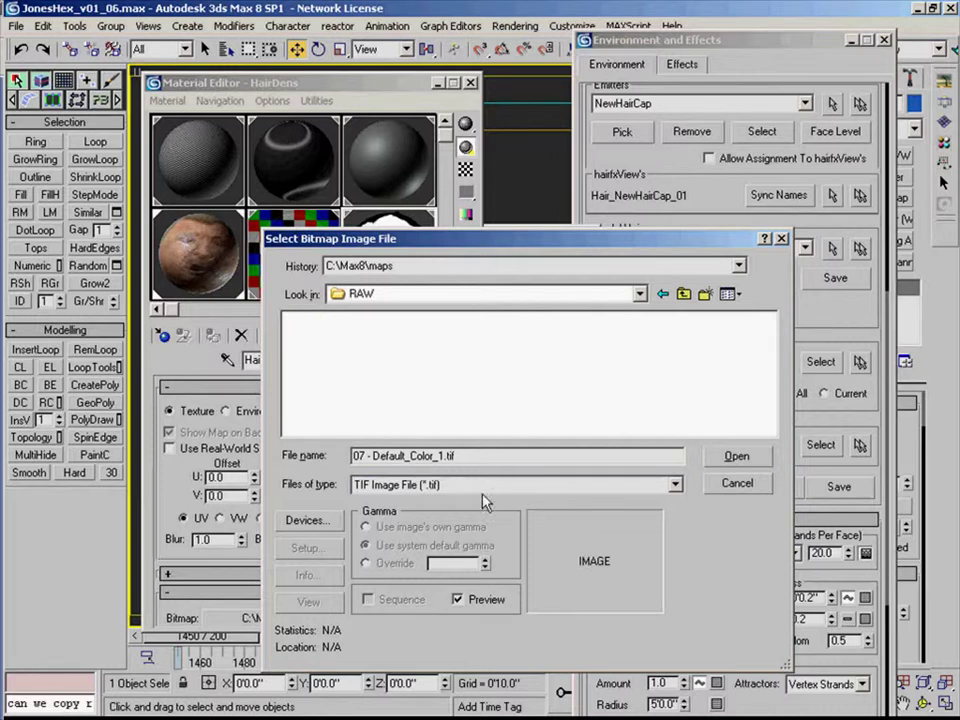
pyautogui.click(482, 486)
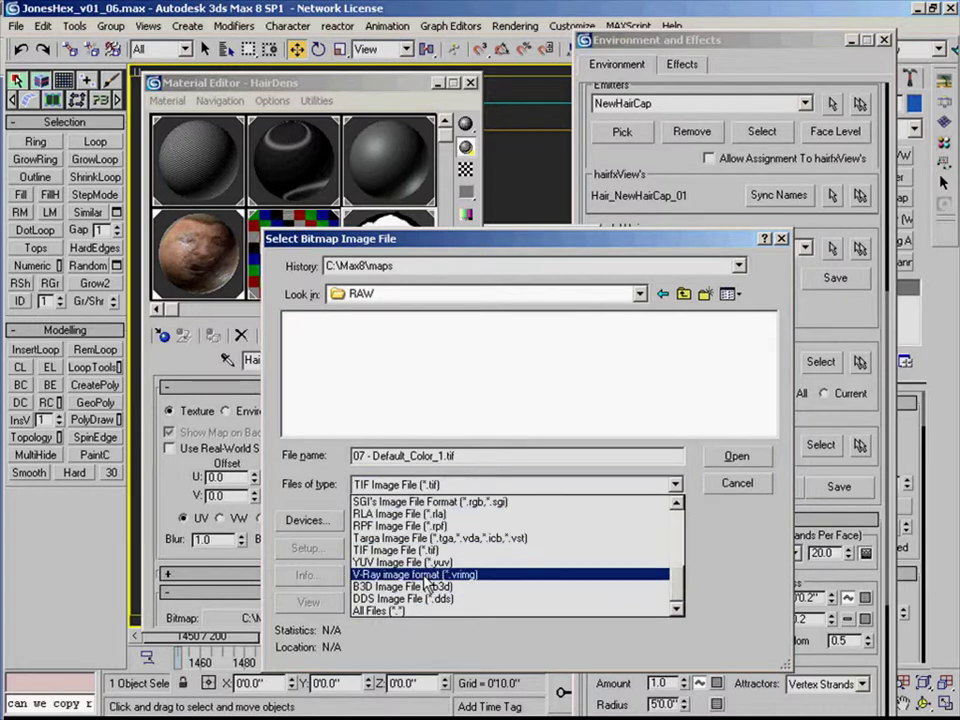
pyautogui.click(385, 610)
pyautogui.click(425, 383)
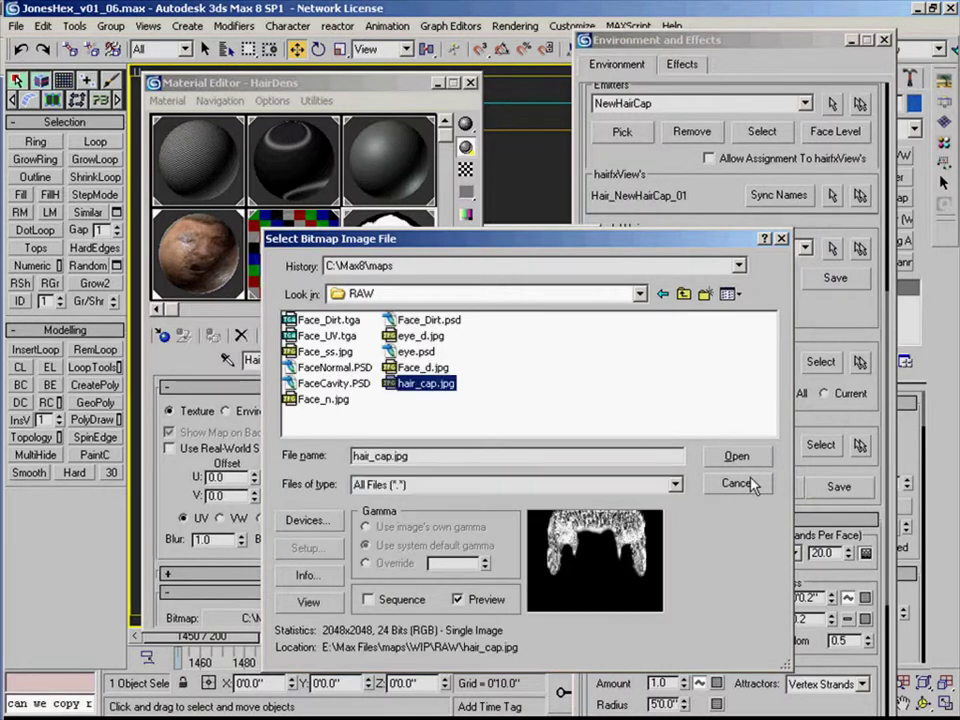
pyautogui.click(746, 462)
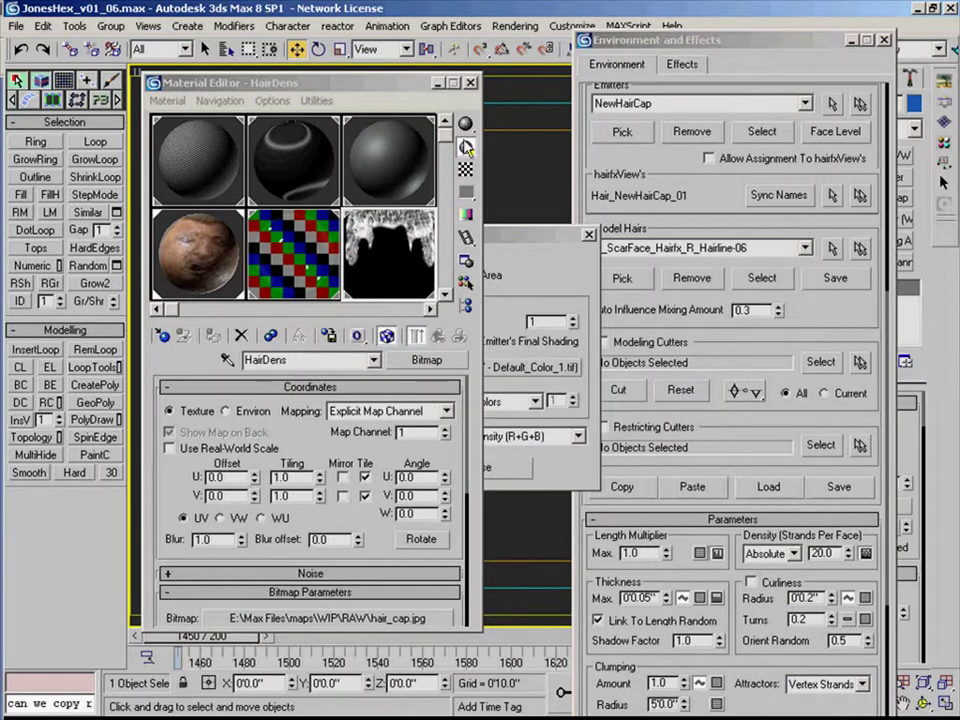
# - Assign the HairDens map as an instance to the hairfxR density distribution and close the Environment and Effects settings
pyautogui.moveTo(436, 453); pyautogui.dragTo(405, 450)
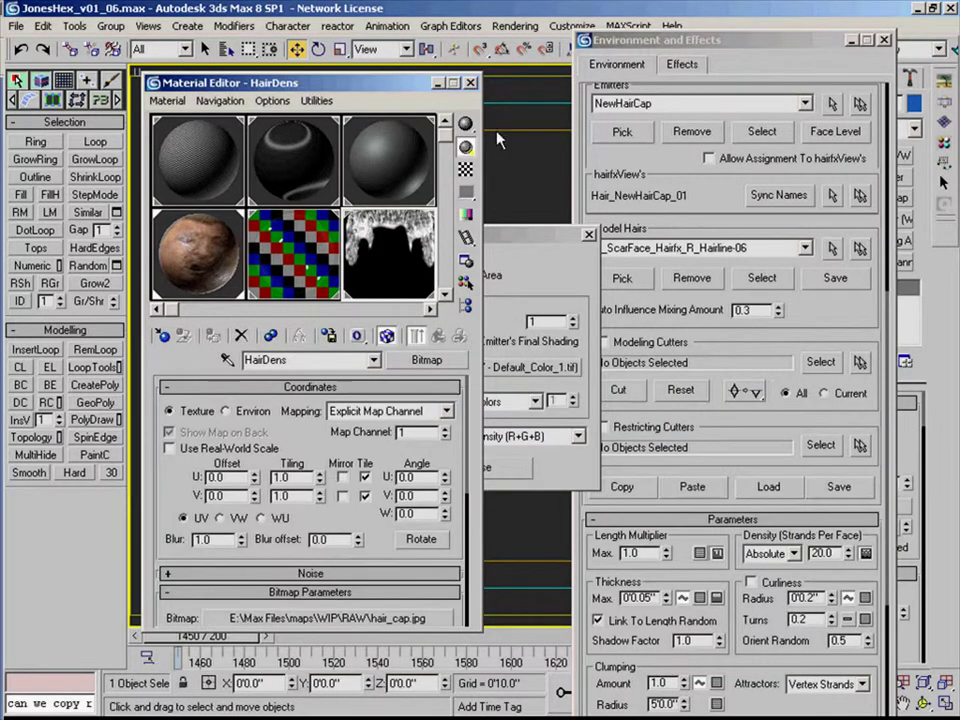
pyautogui.click(471, 83)
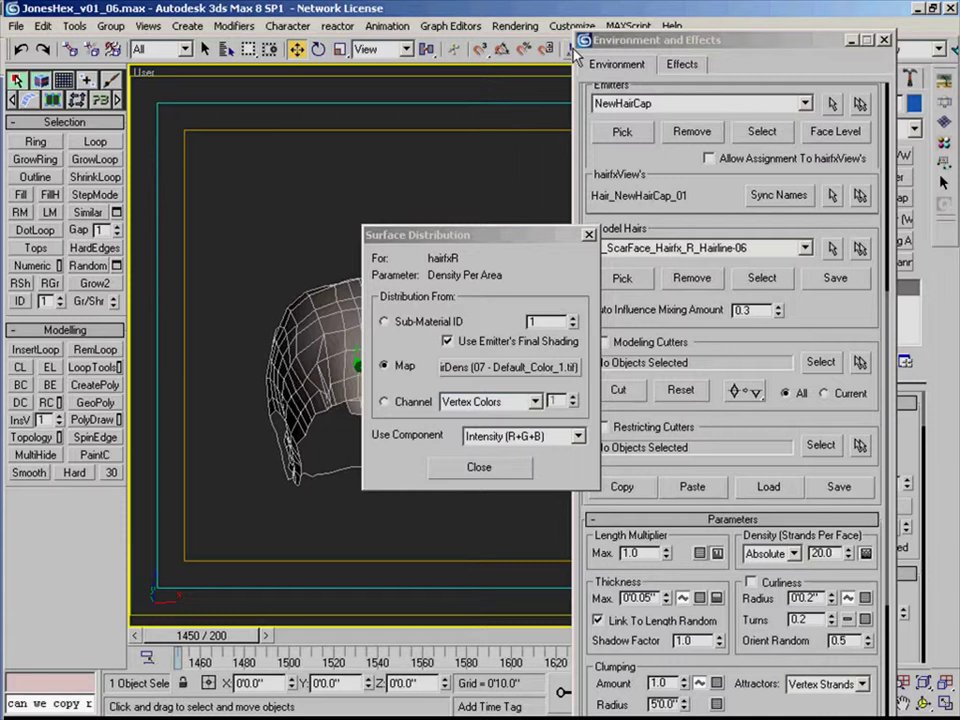
pyautogui.moveTo(613, 45); pyautogui.dragTo(708, 90)
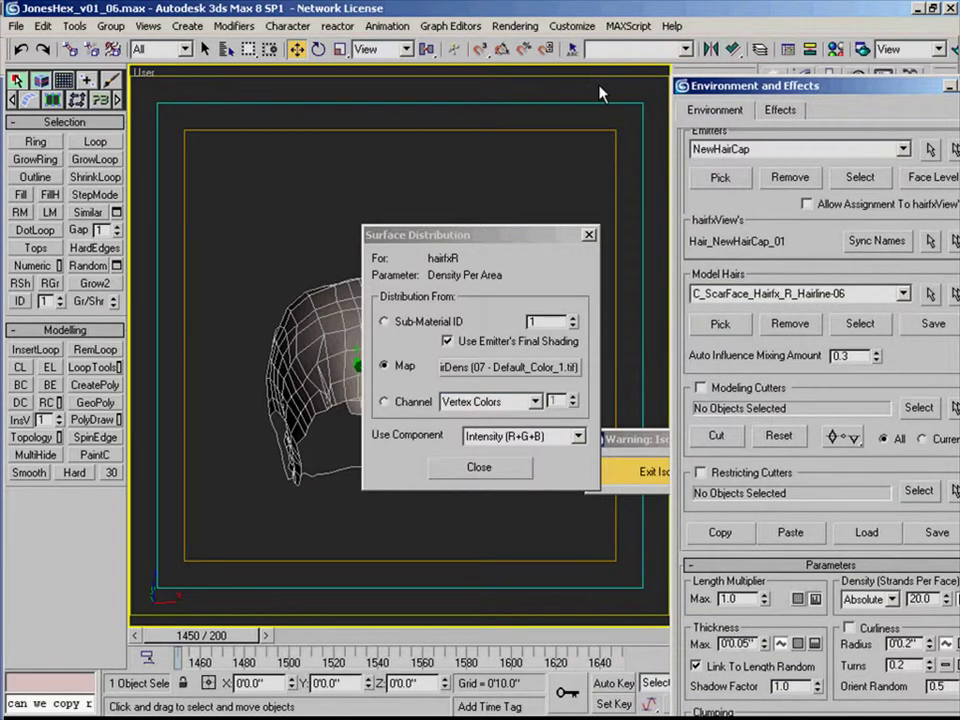
pyautogui.press('m')
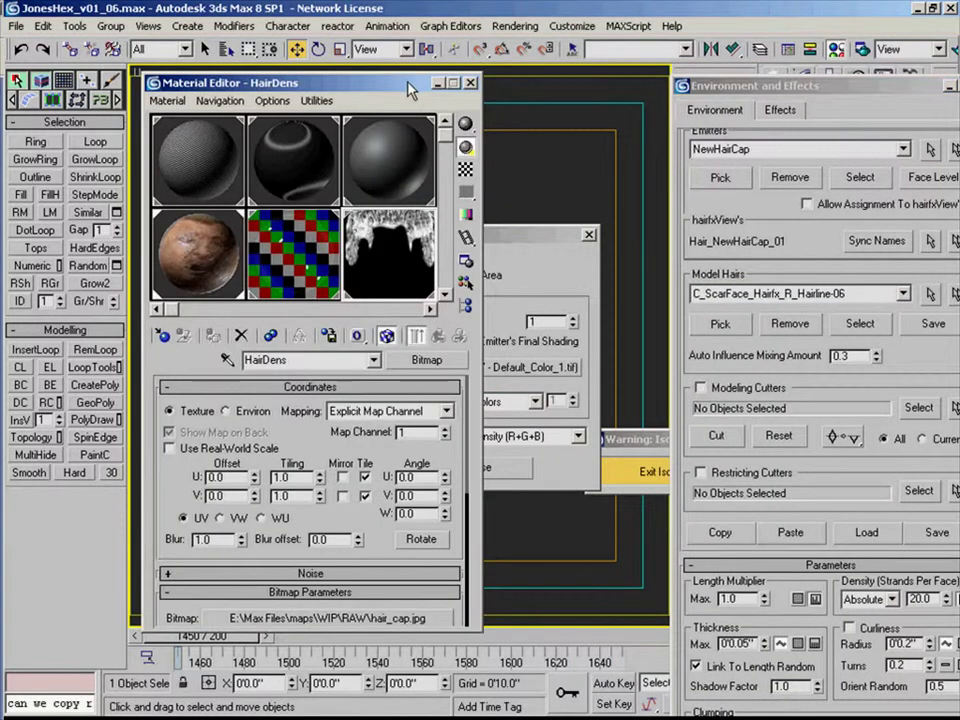
pyautogui.moveTo(407, 83); pyautogui.dragTo(317, 87)
pyautogui.moveTo(324, 264); pyautogui.dragTo(505, 372)
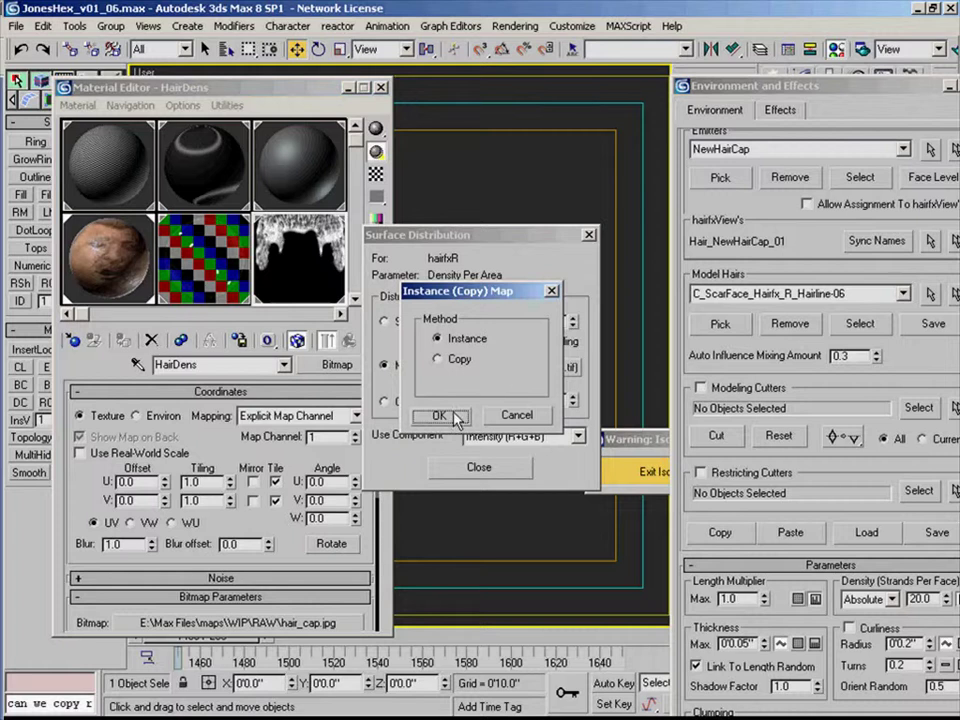
pyautogui.click(454, 413)
pyautogui.click(469, 469)
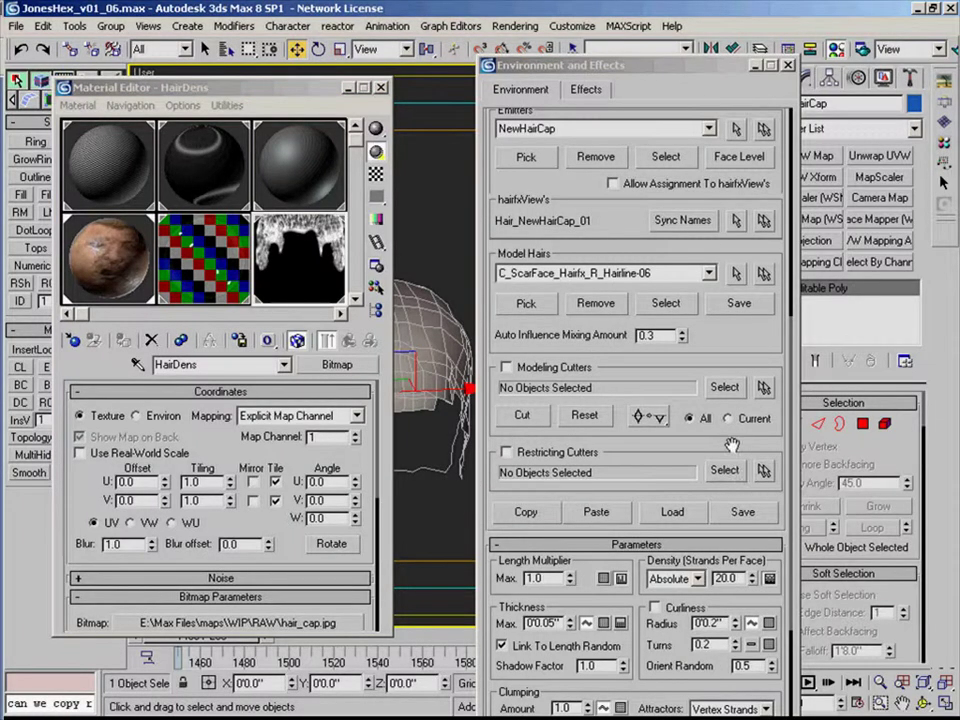
pyautogui.scroll(-5, 733, 445)
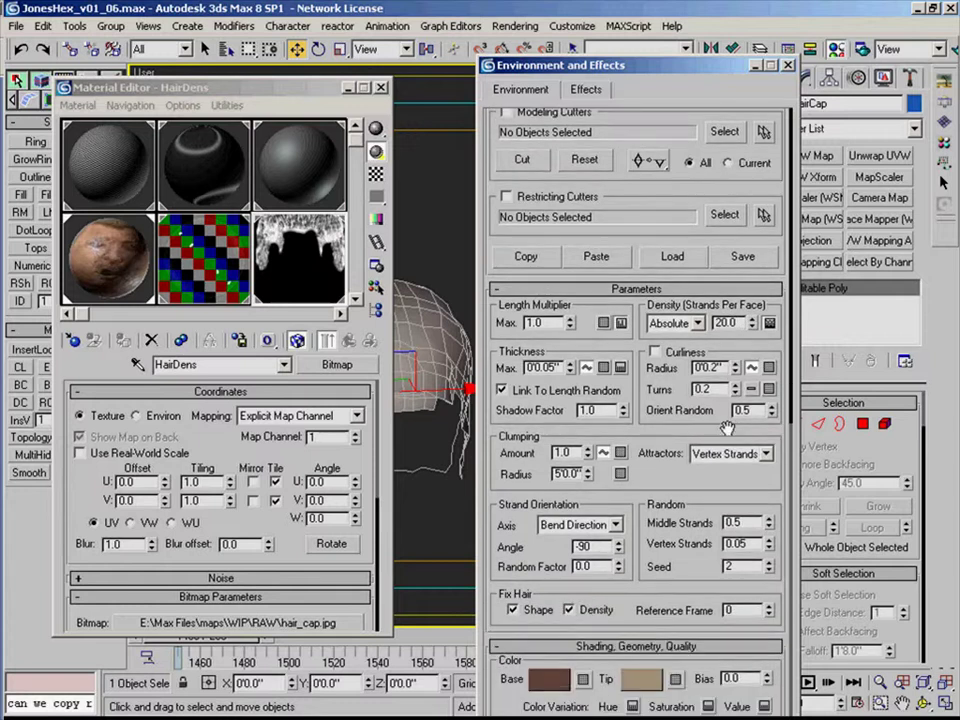
pyautogui.click(788, 65)
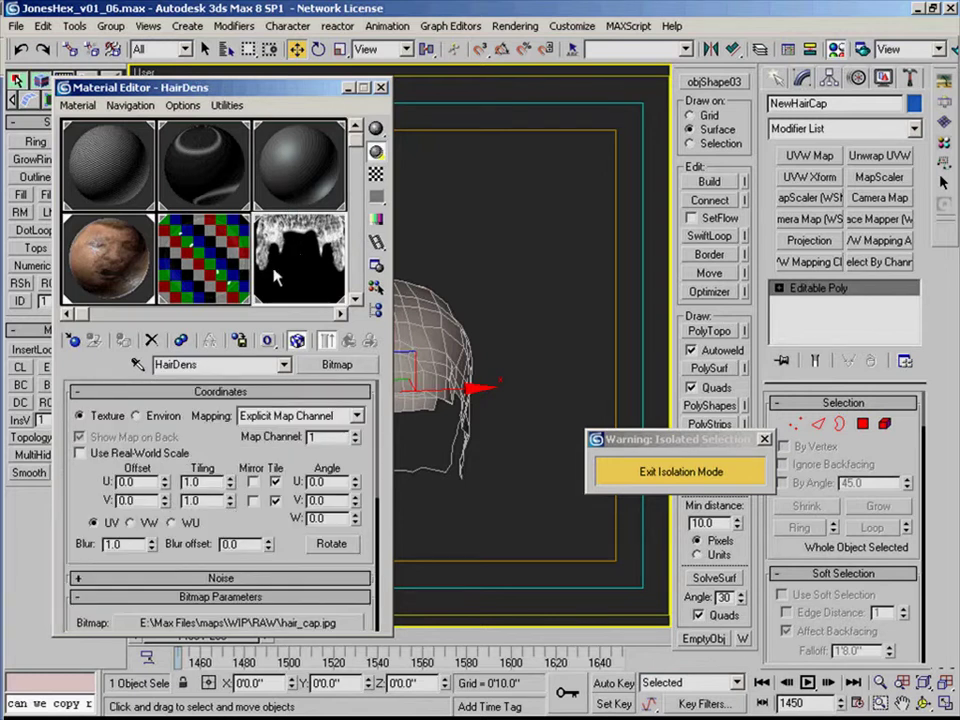
# - Pick the NewHairCap object's material into the sample slot of material 08 - Default
pyautogui.click(310, 178)
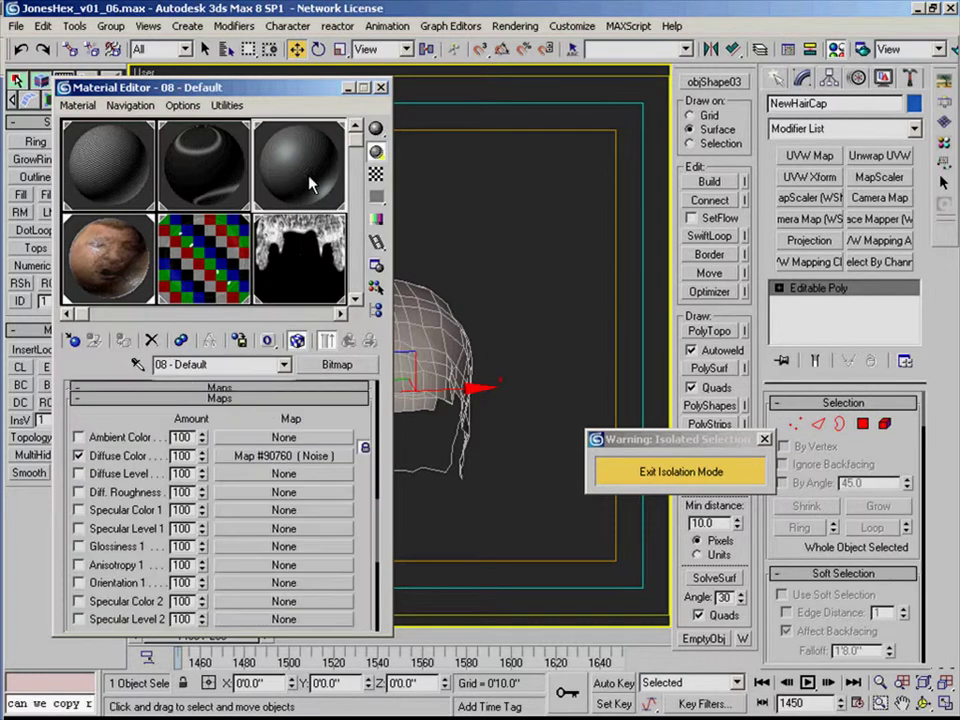
pyautogui.click(141, 364)
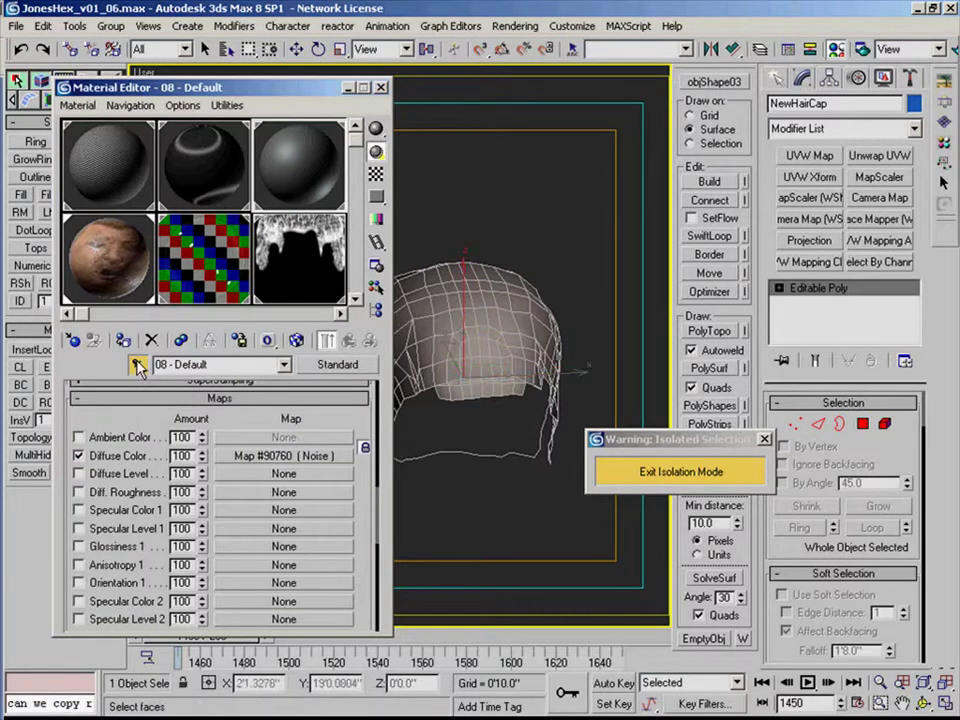
pyautogui.click(450, 317)
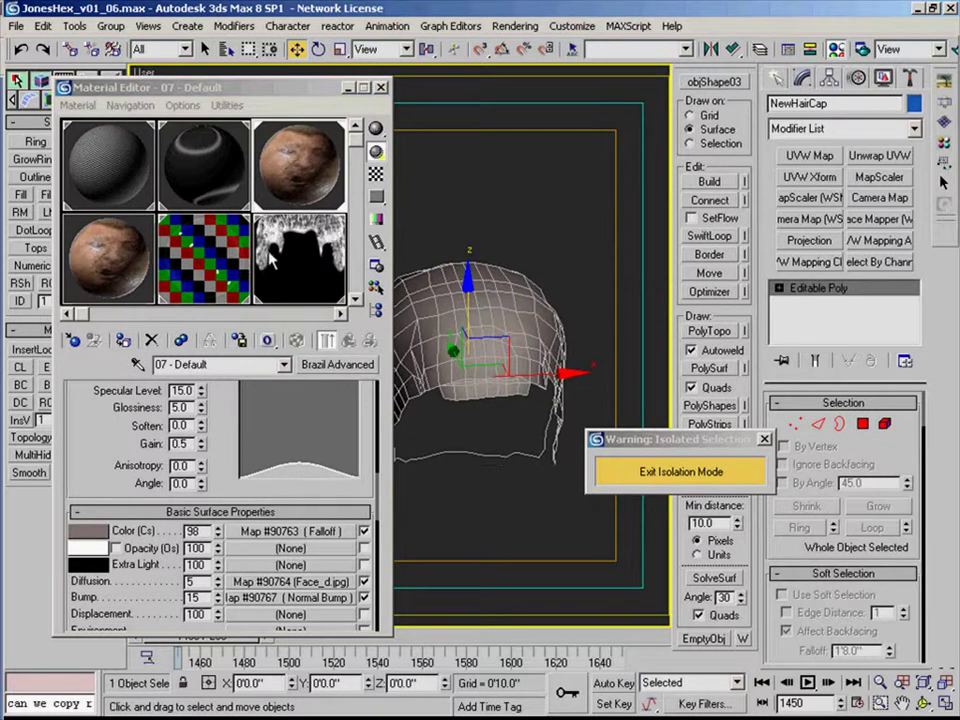
# - Place the HairDens map in the diffuse channel of the unused standard material 04 - Default
pyautogui.click(341, 314)
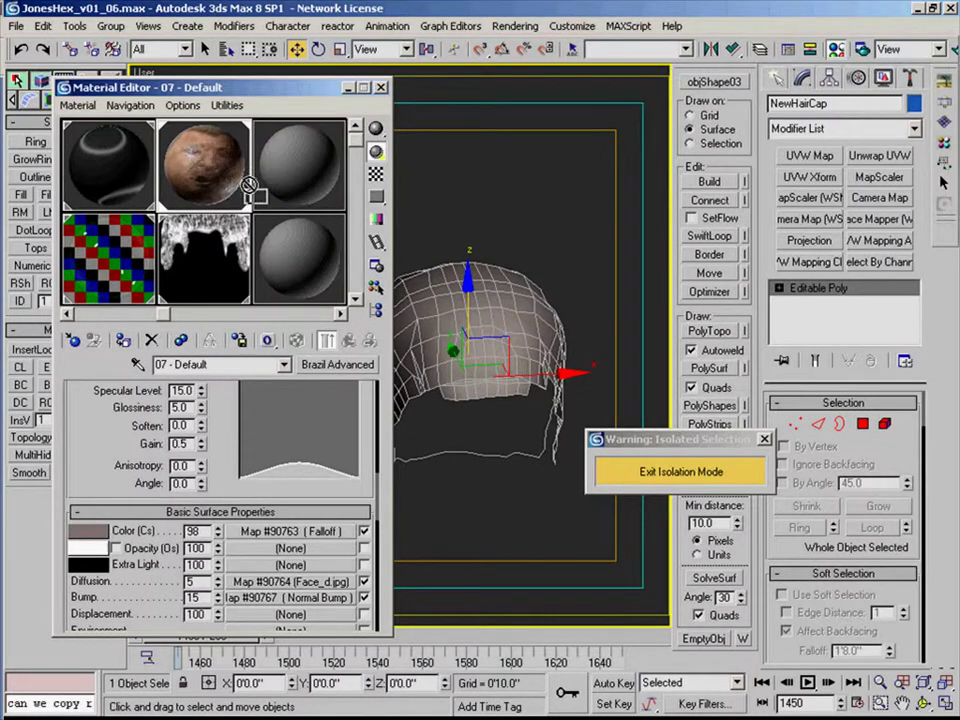
pyautogui.click(228, 258)
pyautogui.moveTo(217, 254); pyautogui.dragTo(203, 508)
pyautogui.click(200, 360)
pyautogui.click(182, 415)
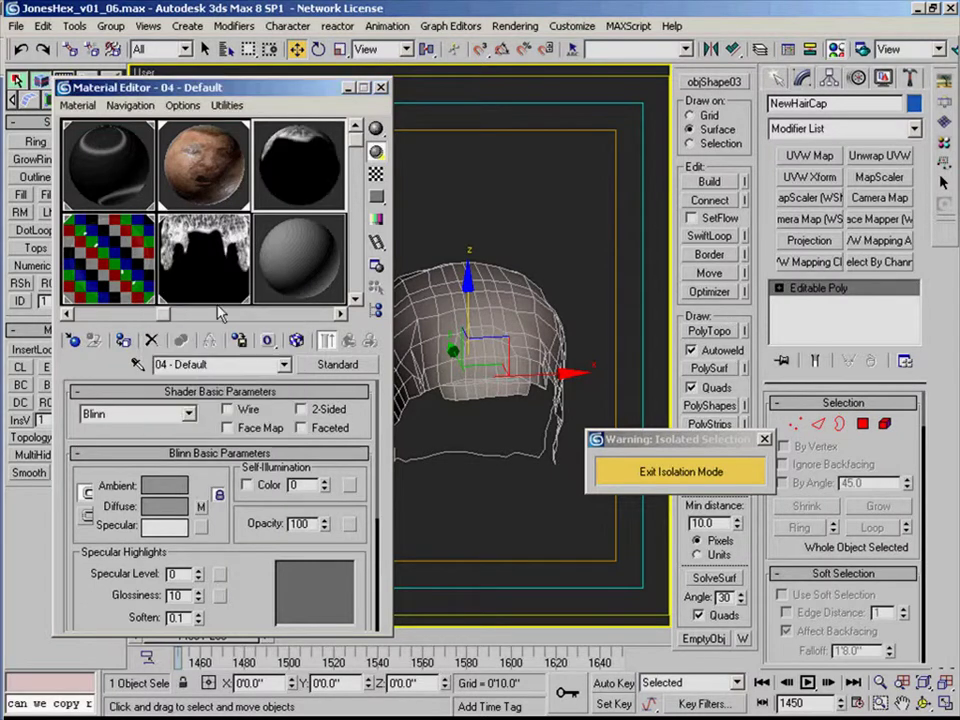
# - Assign material 04 - Default to NewHairCap and display its HairDens diffuse map in the viewport
pyautogui.click(124, 341)
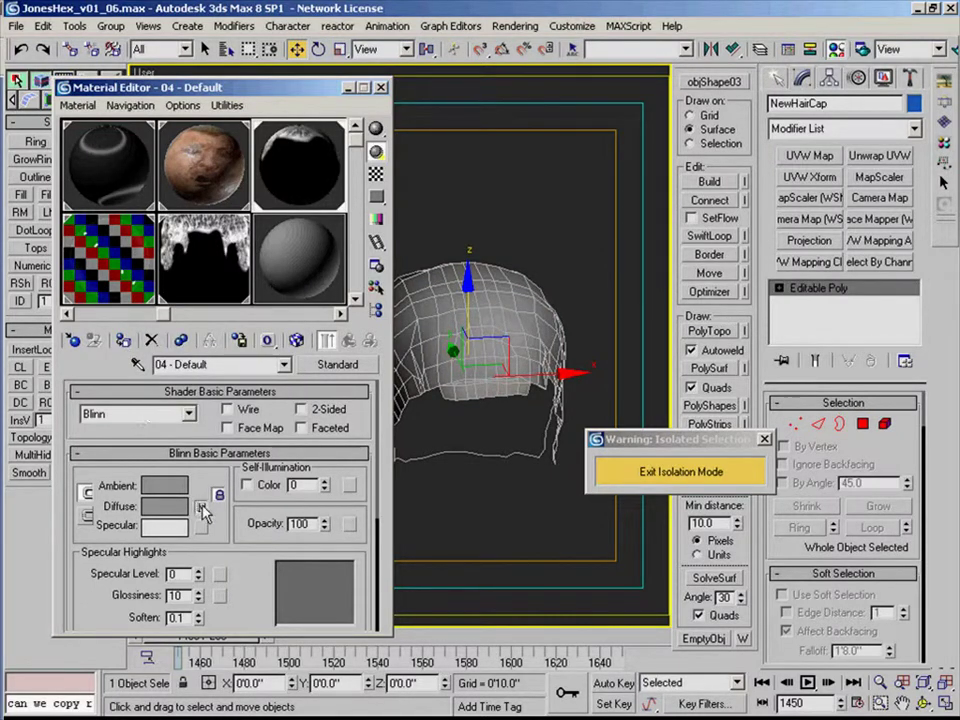
pyautogui.click(201, 507)
pyautogui.click(296, 340)
pyautogui.scroll(-4, 484, 333)
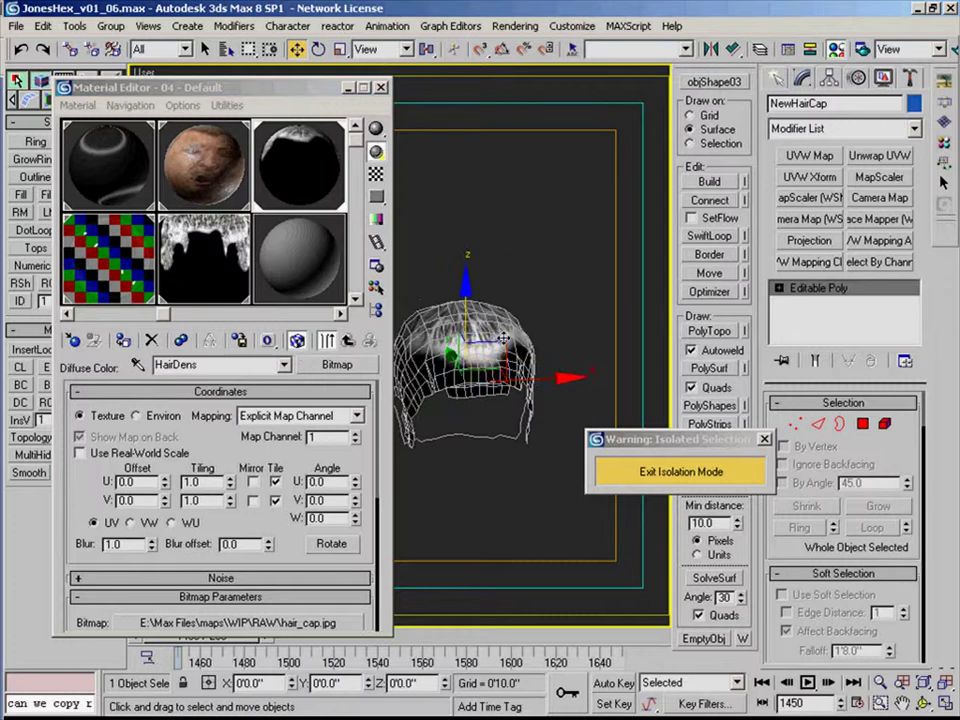
# - Check the display properties of the NewHairCap object and accept them
pyautogui.keyDown('alt'); pyautogui.moveTo(485, 333); pyautogui.dragTo(566, 243, button='middle'); pyautogui.keyUp('alt')
pyautogui.keyDown('alt'); pyautogui.moveTo(566, 243); pyautogui.dragTo(498, 300, button='middle'); pyautogui.keyUp('alt')
pyautogui.rightClick(497, 316)
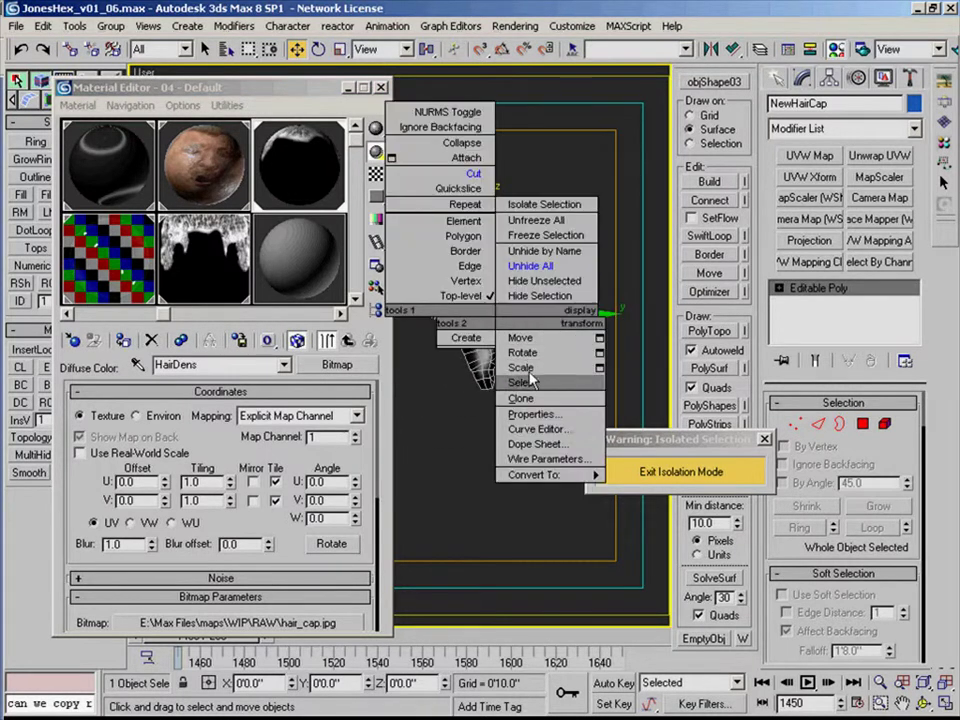
pyautogui.click(537, 413)
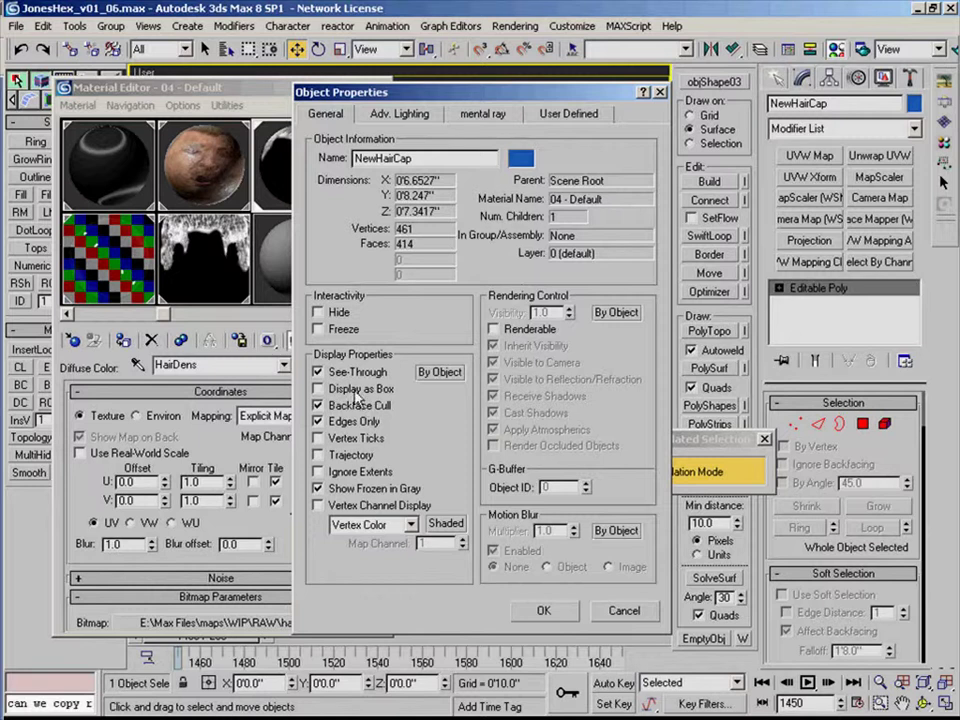
pyautogui.click(546, 612)
pyautogui.rightClick(529, 336)
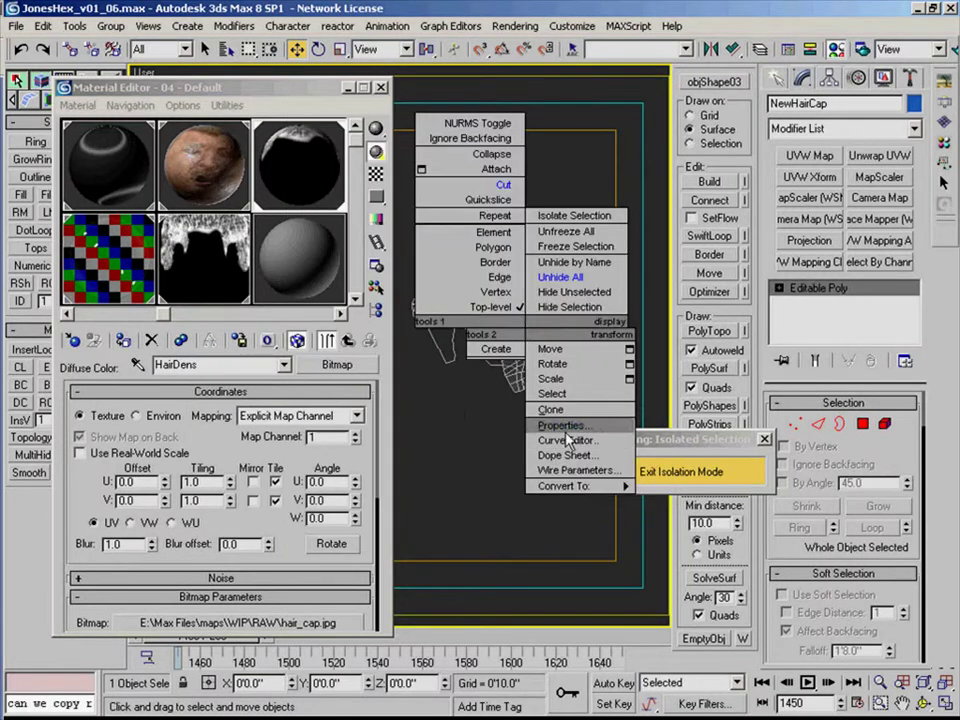
pyautogui.click(550, 426)
pyautogui.click(543, 610)
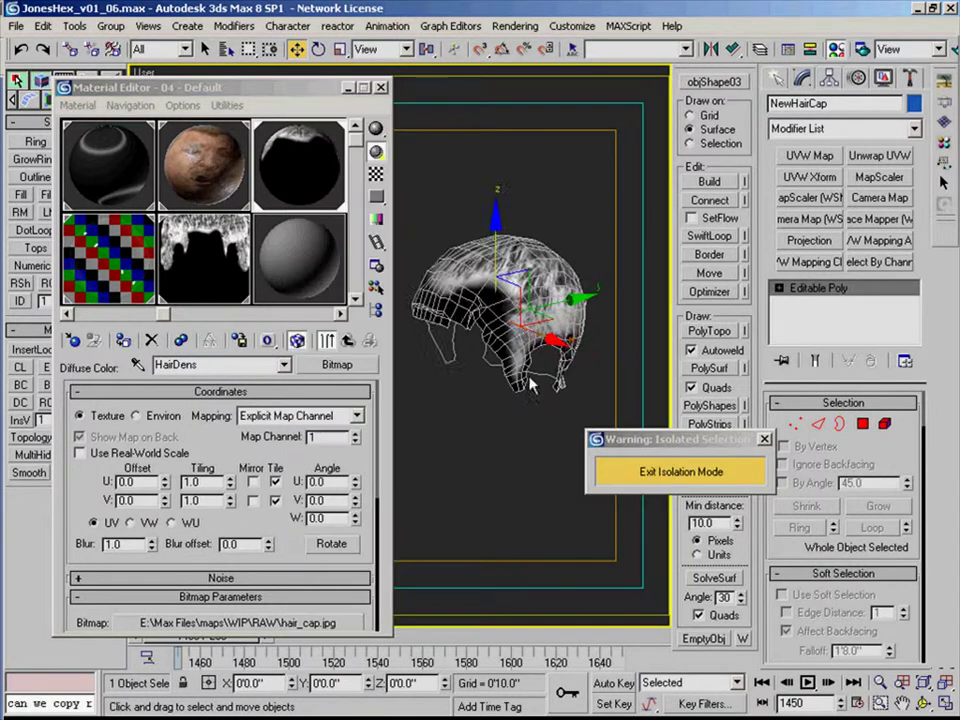
# - Leave the current isolation and isolate NewHairCap together with Hair_NewHairCap_01
pyautogui.click(648, 470)
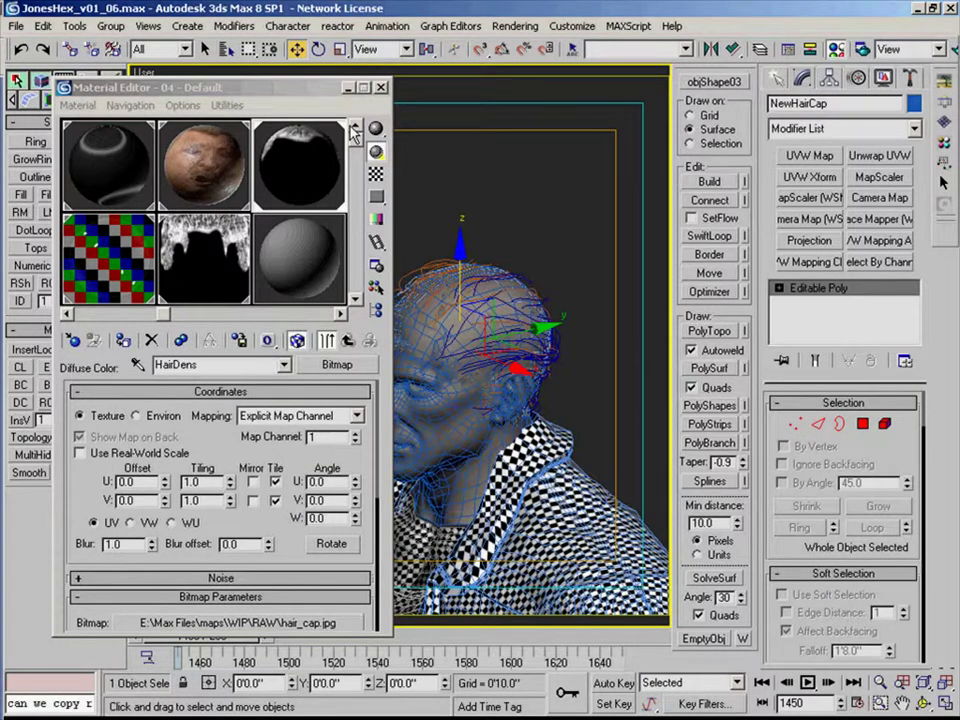
pyautogui.keyDown('alt'); pyautogui.moveTo(612, 270); pyautogui.dragTo(466, 262, button='middle'); pyautogui.keyUp('alt')
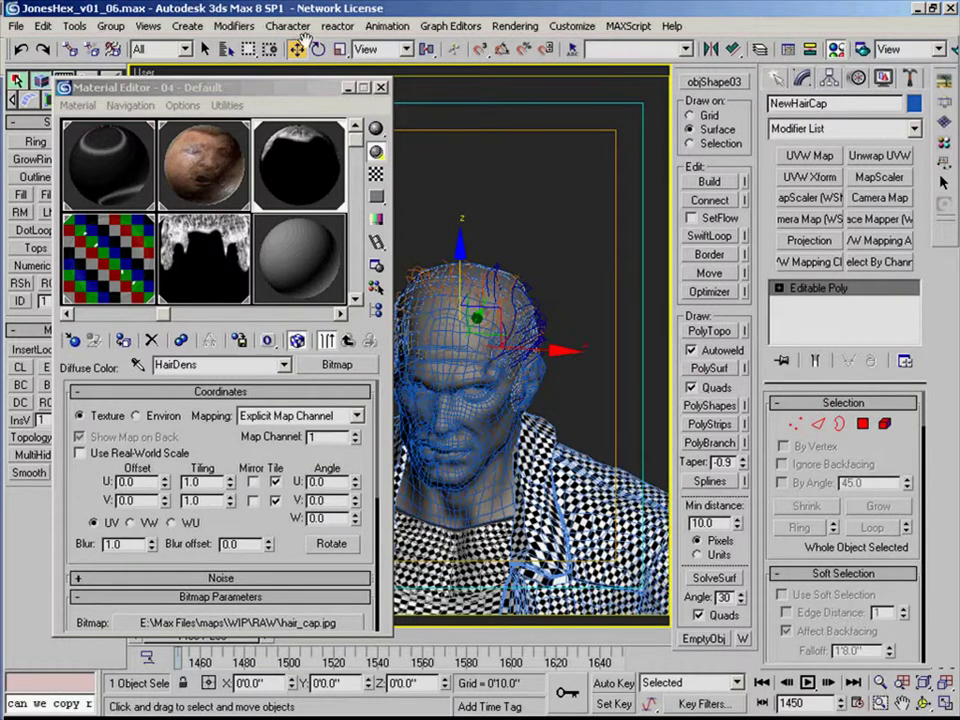
pyautogui.click(227, 49)
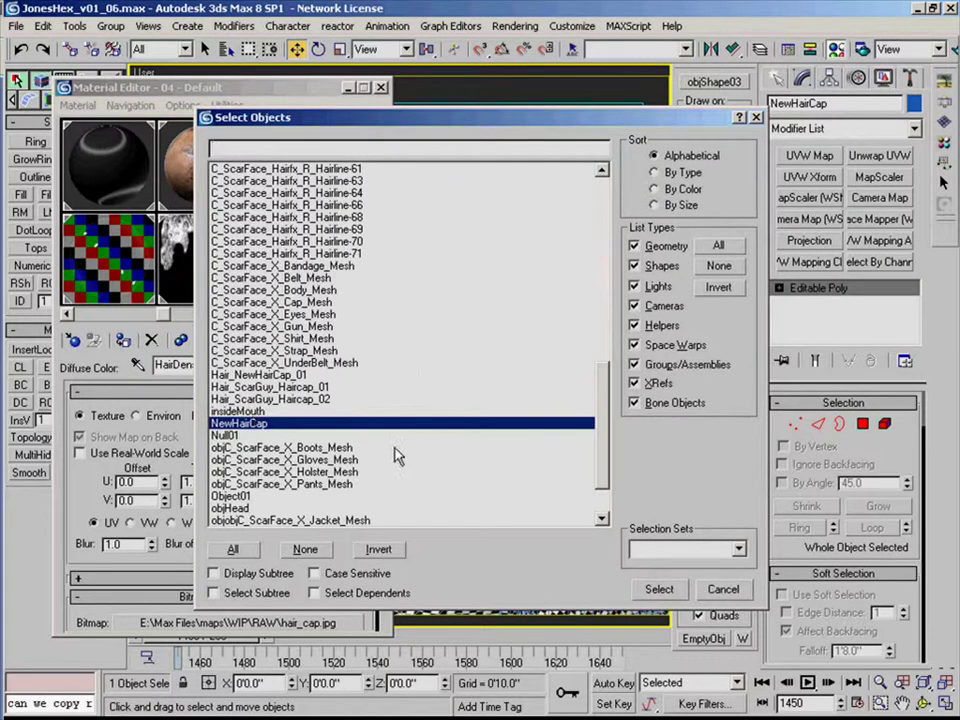
pyautogui.keyDown('ctrl'); pyautogui.click(293, 376); pyautogui.keyUp('ctrl')
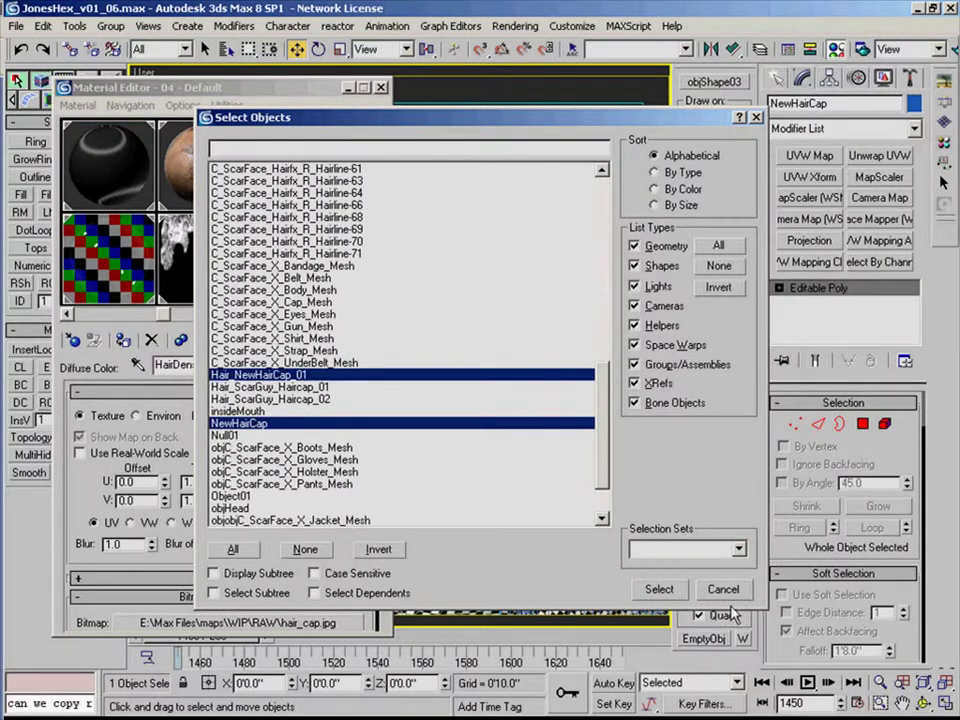
pyautogui.click(658, 589)
pyautogui.hotkey('alt', 'q')
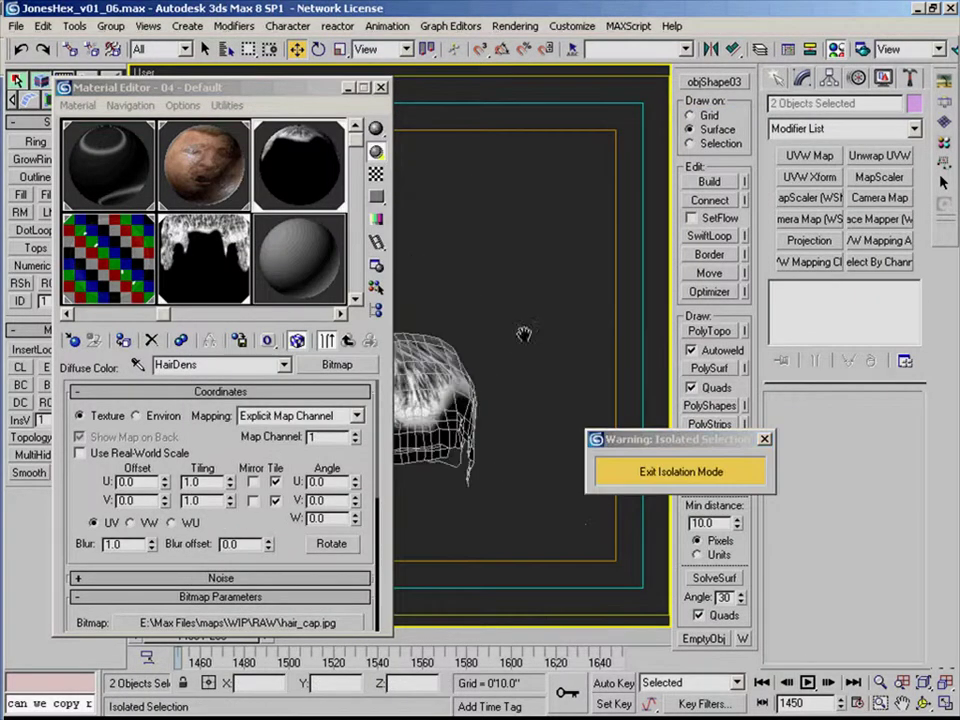
# - Select Hair_NewHairCap_01 by name and inspect it against the hair cap
pyautogui.click(497, 311)
pyautogui.moveTo(496, 309); pyautogui.dragTo(527, 320, button='middle')
pyautogui.click(555, 210)
pyautogui.click(226, 49)
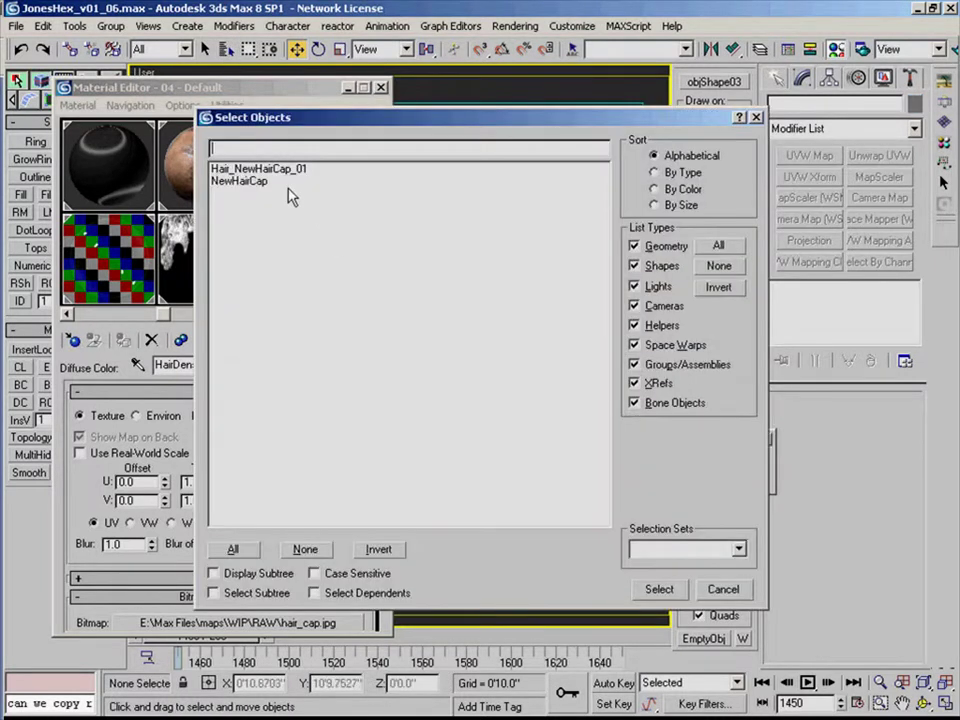
pyautogui.doubleClick(284, 167)
pyautogui.scroll(-4, 424, 356)
pyautogui.scroll(-3, 518, 305)
pyautogui.moveTo(518, 305); pyautogui.dragTo(583, 287, button='middle')
pyautogui.scroll(3, 533, 366)
pyautogui.scroll(3, 482, 328)
pyautogui.scroll(3, 444, 358)
# - Select one lengthwise half of NewHairCap's polygons from the top view and return to object level
pyautogui.click(448, 358)
pyautogui.click(863, 425)
pyautogui.press('t')
pyautogui.press('z')
pyautogui.scroll(-5, 583, 287)
pyautogui.moveTo(528, 321)
pyautogui.mouseDown(button='middle')
pyautogui.moveTo(546, 345)
pyautogui.moveTo(527, 303)
pyautogui.mouseUp(button='middle')
pyautogui.scroll(3, 538, 332)
pyautogui.scroll(-3, 536, 329)
pyautogui.moveTo(474, 274); pyautogui.dragTo(479, 293, button='middle')
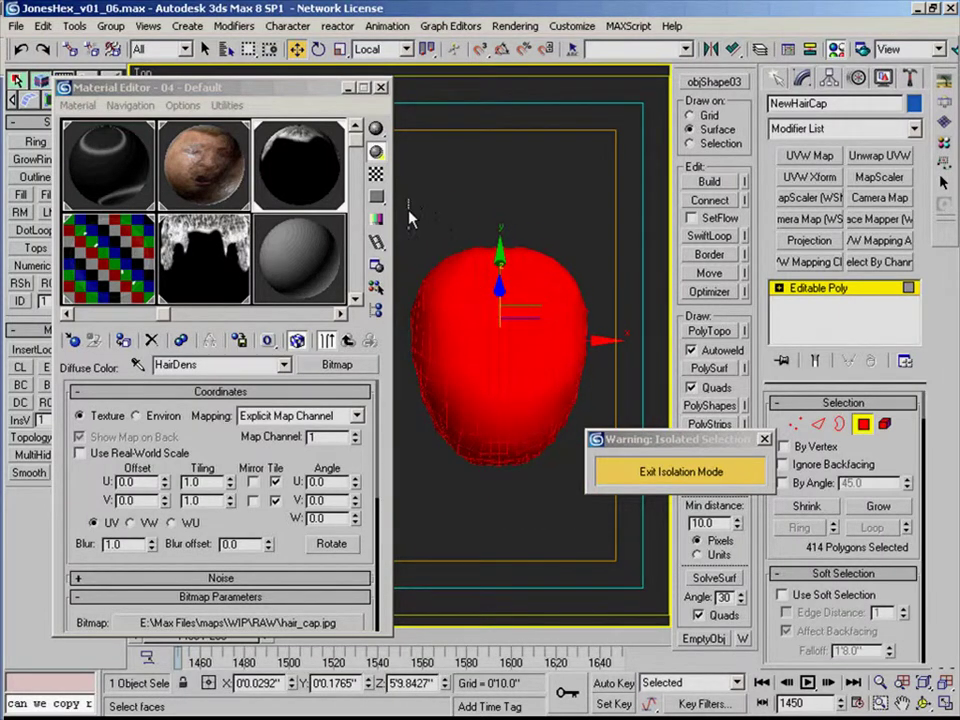
pyautogui.moveTo(411, 200); pyautogui.dragTo(495, 498)
pyautogui.keyDown('alt'); pyautogui.moveTo(495, 498); pyautogui.dragTo(480, 356, button='middle'); pyautogui.keyUp('alt')
pyautogui.click(866, 425)
# - Unhide the C_ScarFace_X_Cap_Mesh object by name
pyautogui.rightClick(622, 375)
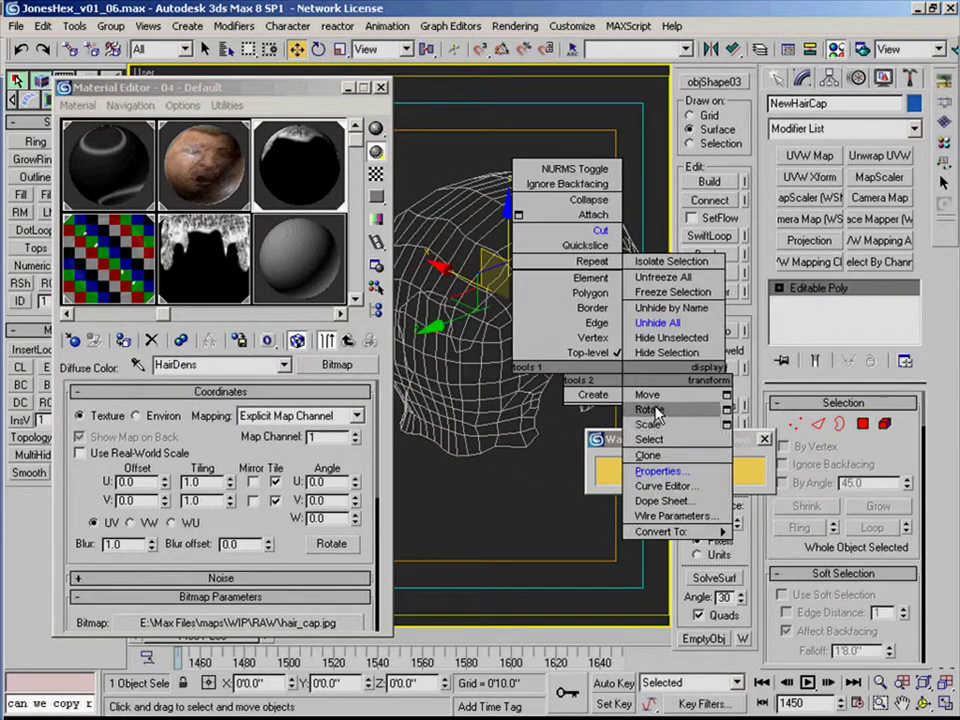
pyautogui.click(672, 308)
pyautogui.click(320, 398)
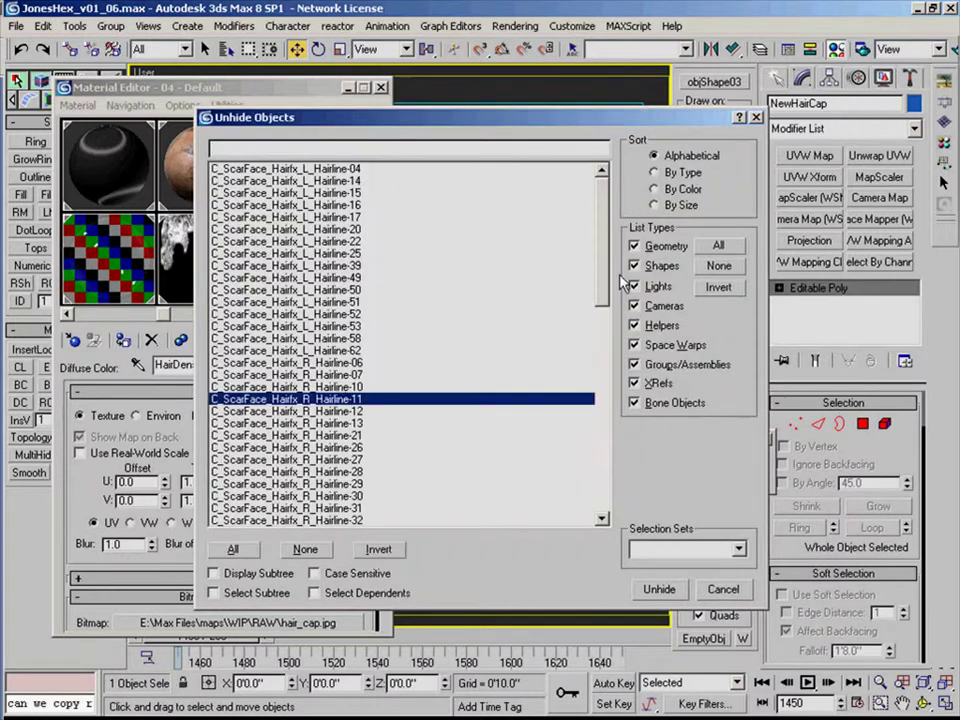
pyautogui.scroll(-20, 615, 292)
pyautogui.click(307, 326)
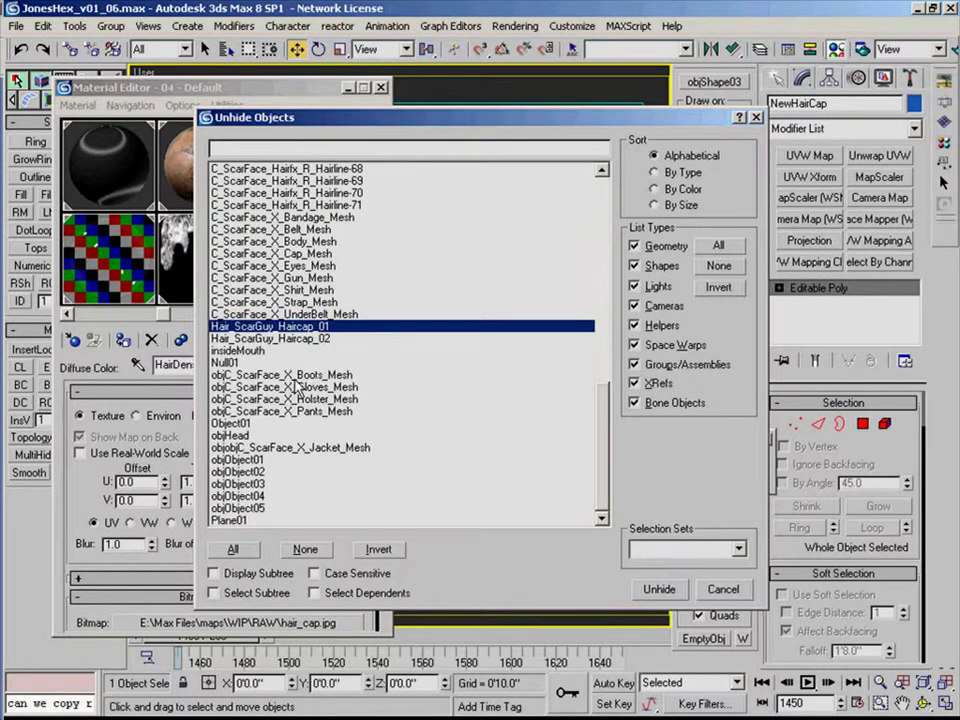
pyautogui.click(275, 447)
pyautogui.scroll(2, 300, 360)
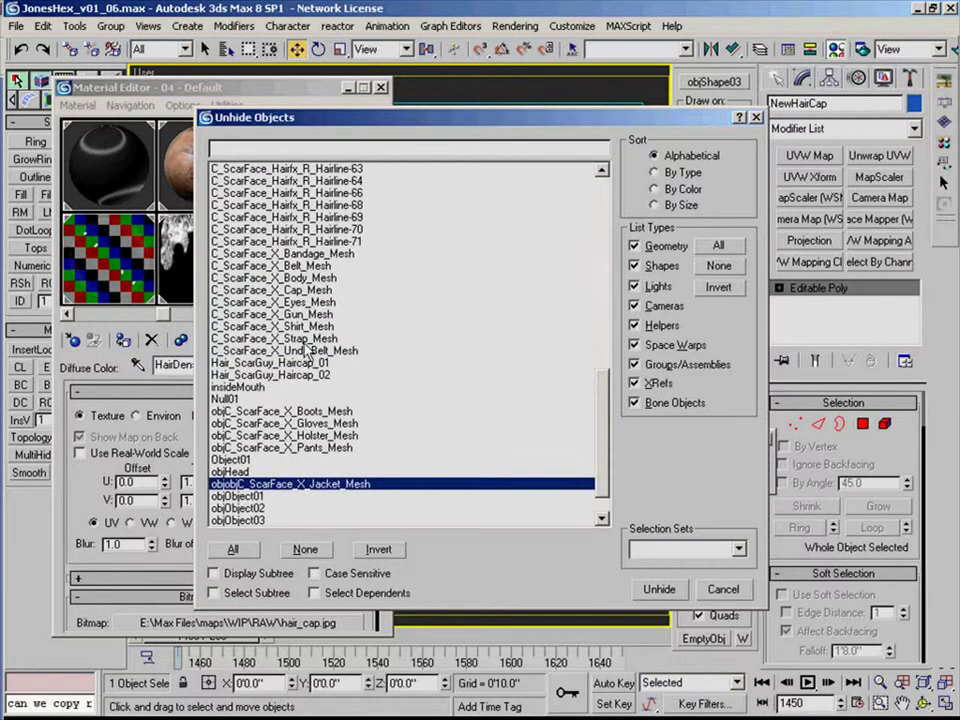
pyautogui.click(305, 351)
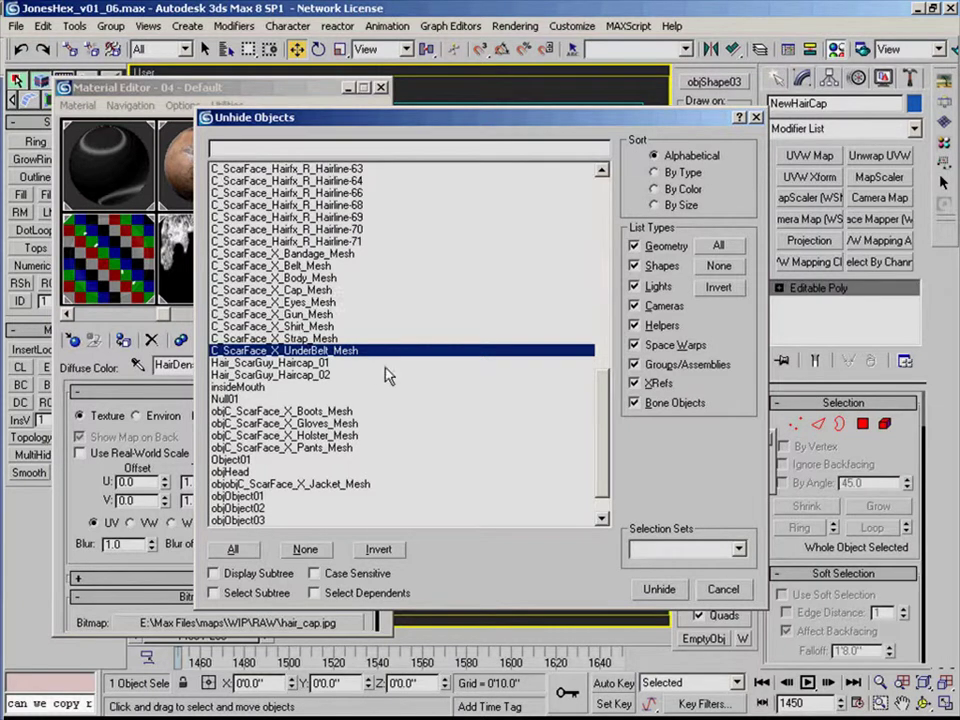
pyautogui.click(337, 290)
pyautogui.click(659, 590)
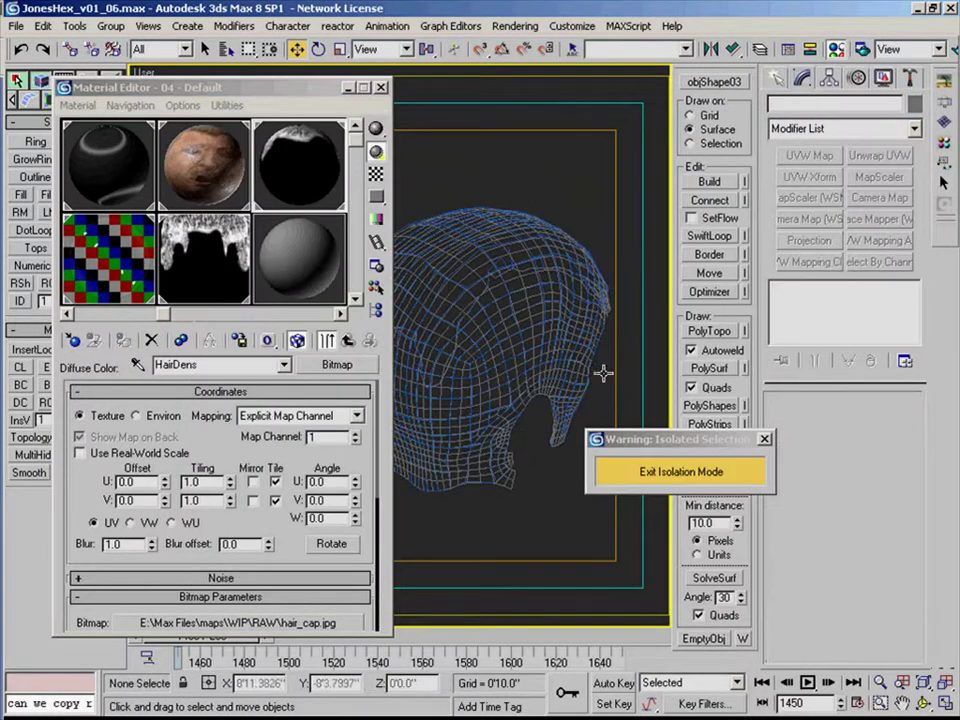
# - Examine the polygon selection and polygon settings of C_ScarFace_X_Cap_Mesh
pyautogui.click(863, 425)
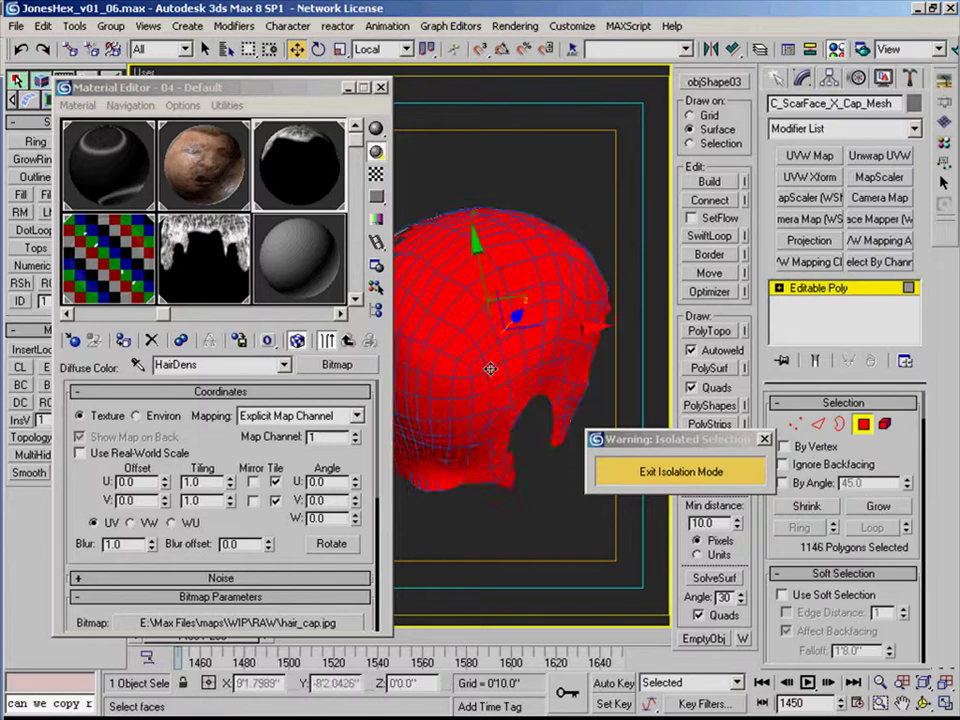
pyautogui.click(490, 368)
pyautogui.moveTo(793, 556); pyautogui.dragTo(790, 494)
pyautogui.scroll(-5, 834, 572)
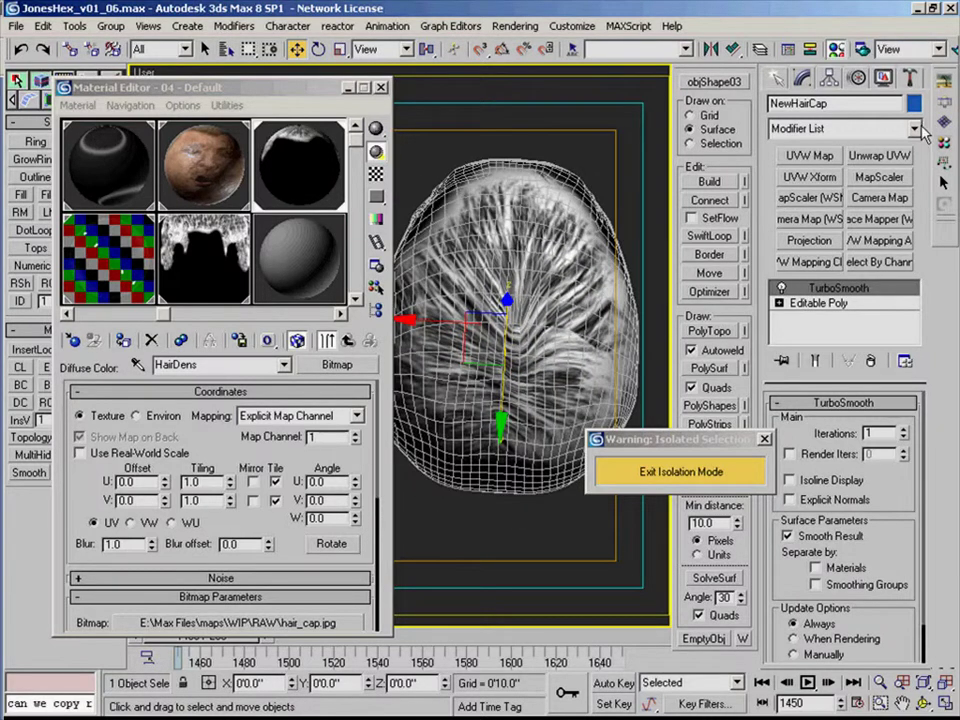
# - Add an Edit Poly modifier above TurboSmooth on NewHairCap
pyautogui.click(915, 129)
pyautogui.press('e')
pyautogui.click(831, 187)
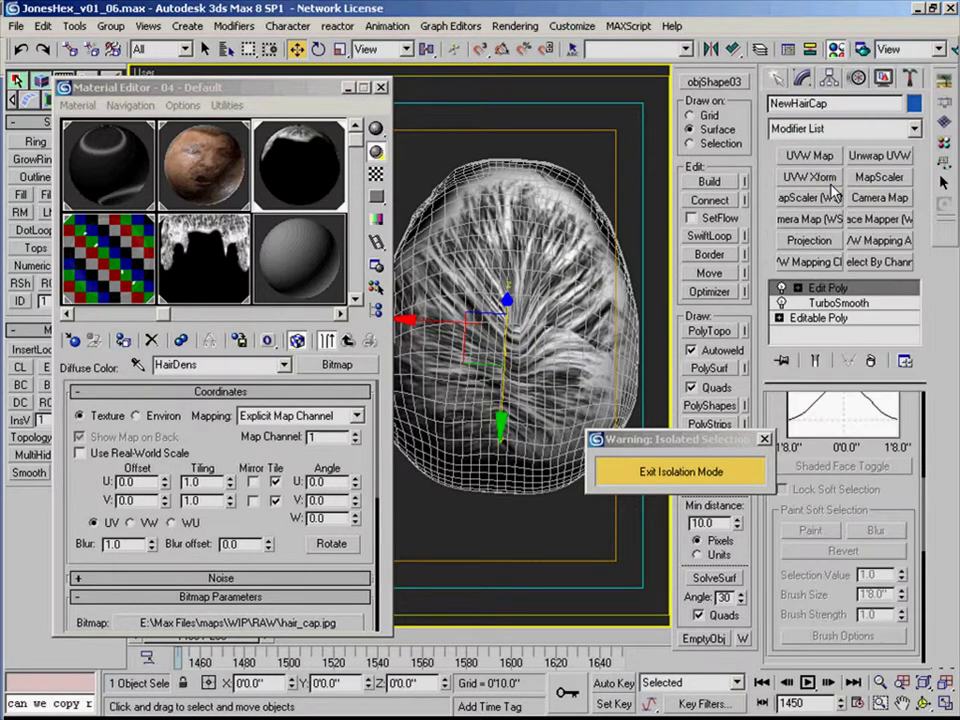
# - Set the material ID of the selected half of NewHairCap's polygons to 2
pyautogui.press('4')
pyautogui.keyDown('alt'); pyautogui.moveTo(638, 428); pyautogui.dragTo(538, 325, button='middle'); pyautogui.keyUp('alt')
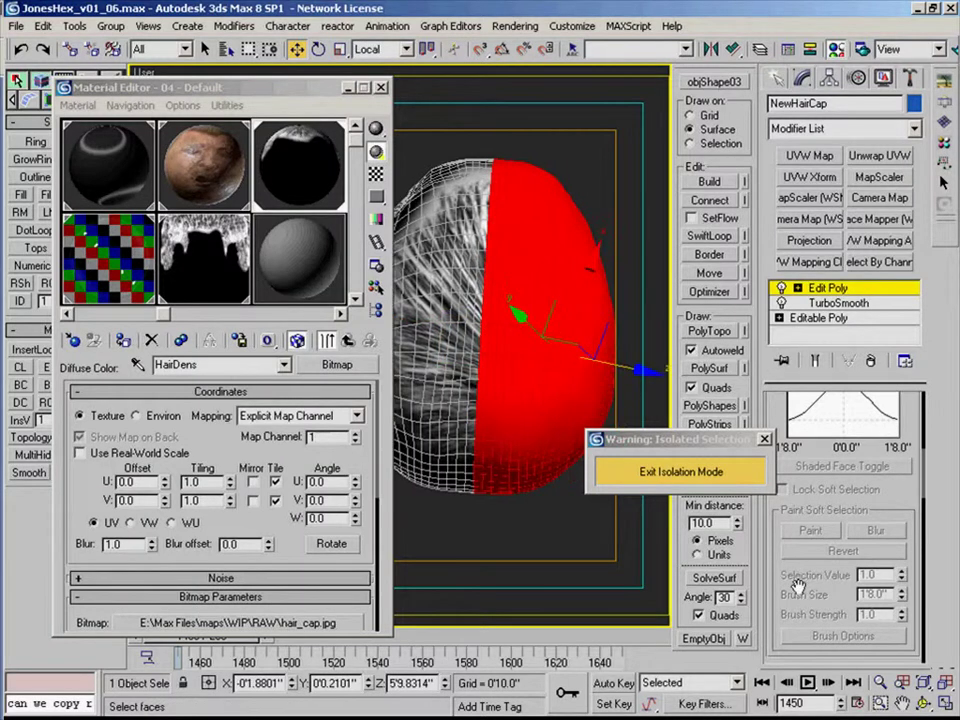
pyautogui.scroll(-15, 800, 586)
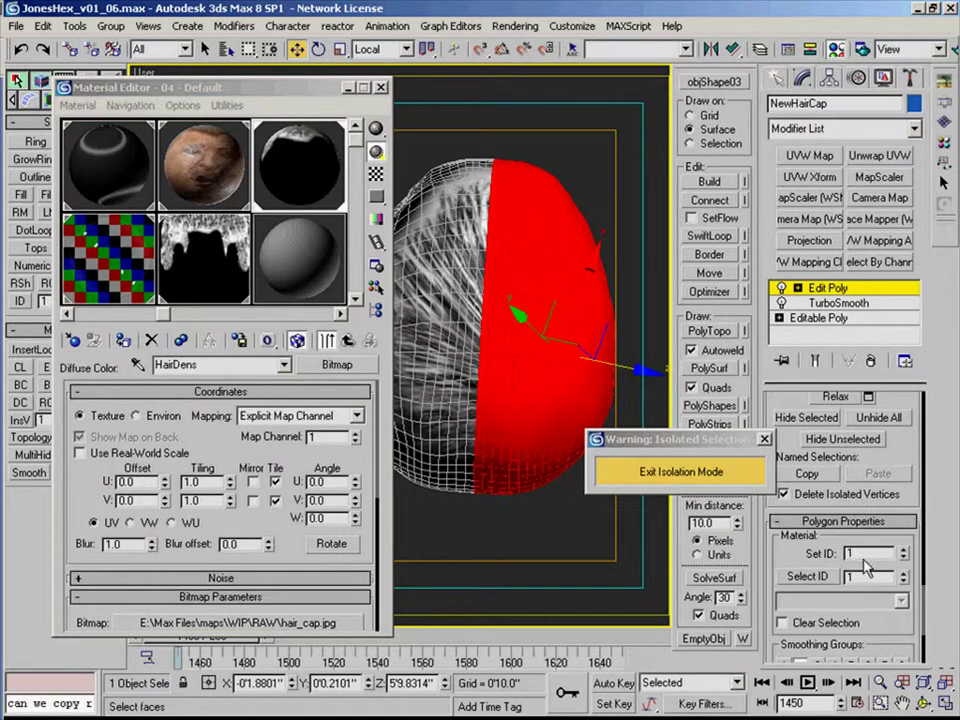
pyautogui.doubleClick(858, 552)
pyautogui.write('2')
pyautogui.press('Return')
# - Add the missed polygons along the cap's centre seam and front to the selected half and set the material ID to 2
pyautogui.moveTo(546, 347); pyautogui.dragTo(556, 358, button='middle')
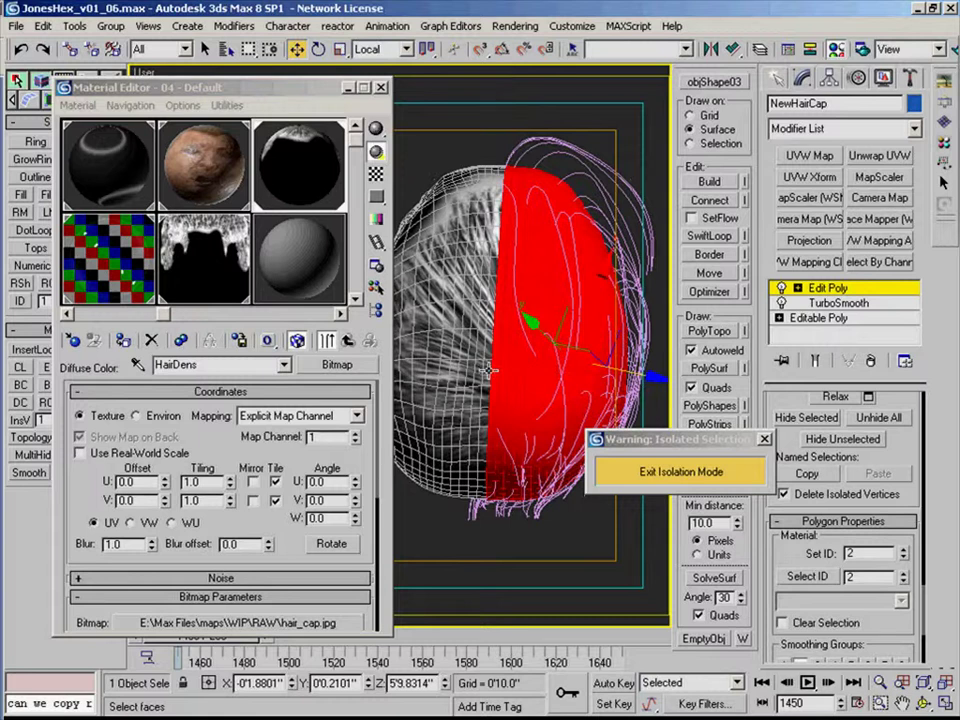
pyautogui.keyDown('ctrl'); pyautogui.click(488, 371); pyautogui.keyUp('ctrl')
pyautogui.keyDown('ctrl'); pyautogui.click(495, 198); pyautogui.keyUp('ctrl')
pyautogui.keyDown('alt'); pyautogui.moveTo(495, 198); pyautogui.dragTo(514, 190, button='middle'); pyautogui.keyUp('alt')
pyautogui.scroll(-2, 514, 190)
pyautogui.keyDown('ctrl'); pyautogui.moveTo(592, 162); pyautogui.dragTo(516, 334); pyautogui.keyUp('ctrl')
pyautogui.keyDown('alt'); pyautogui.moveTo(518, 342); pyautogui.dragTo(760, 272, button='middle'); pyautogui.keyUp('alt')
pyautogui.scroll(2, 535, 355)
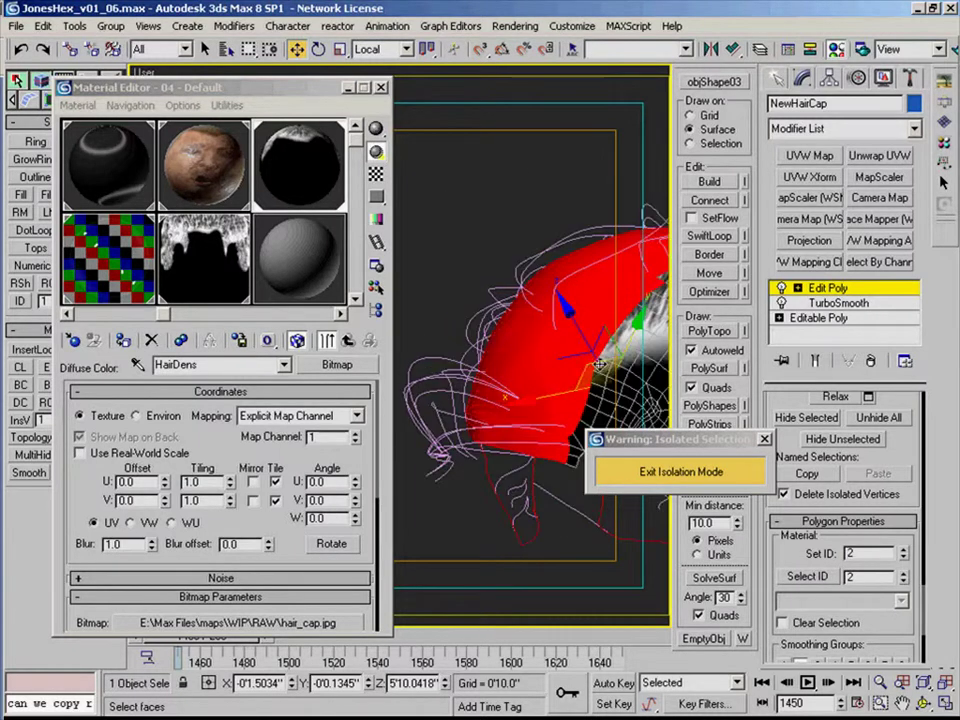
pyautogui.keyDown('alt'); pyautogui.moveTo(520, 428); pyautogui.dragTo(594, 328, button='middle'); pyautogui.keyUp('alt')
pyautogui.keyDown('ctrl'); pyautogui.click(604, 330); pyautogui.keyUp('ctrl')
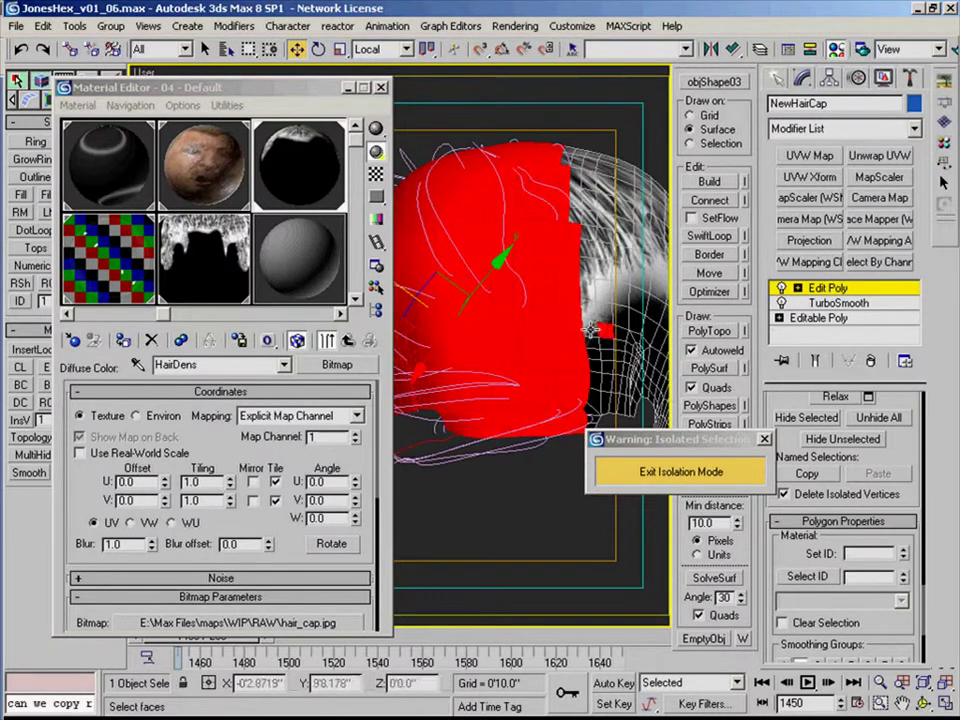
pyautogui.keyDown('ctrl'); pyautogui.click(592, 332); pyautogui.keyUp('ctrl')
pyautogui.keyDown('ctrl'); pyautogui.click(592, 342); pyautogui.keyUp('ctrl')
pyautogui.click(863, 553)
pyautogui.write('2')
pyautogui.press('Return')
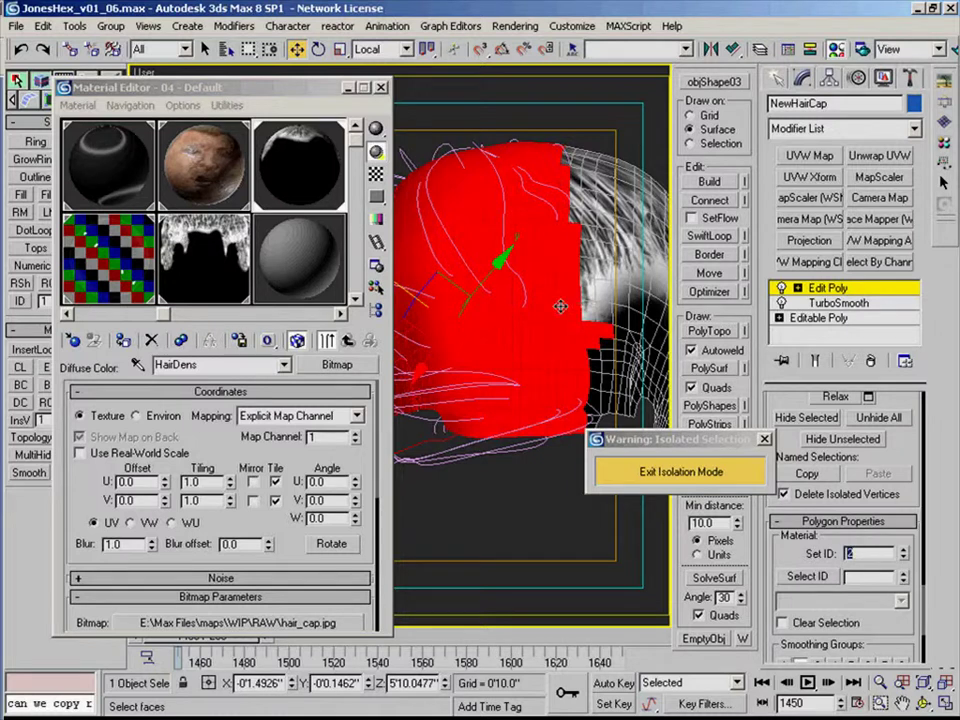
# - Select the stray polygons beside the cap's centre seam, enter their material ID, and leave polygon editing
pyautogui.click(587, 264)
pyautogui.keyDown('ctrl'); pyautogui.click(578, 213); pyautogui.keyUp('ctrl')
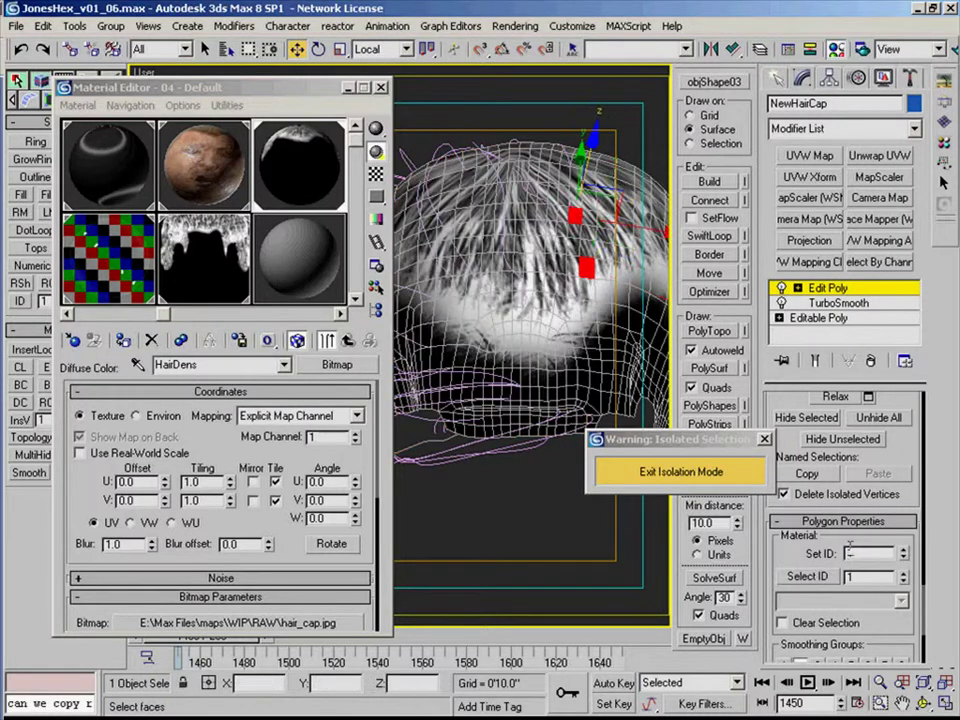
pyautogui.press('Return')
pyautogui.scroll(-5, 590, 376)
pyautogui.keyDown('alt'); pyautogui.moveTo(587, 375); pyautogui.dragTo(580, 292, button='middle'); pyautogui.keyUp('alt')
pyautogui.click(830, 288)
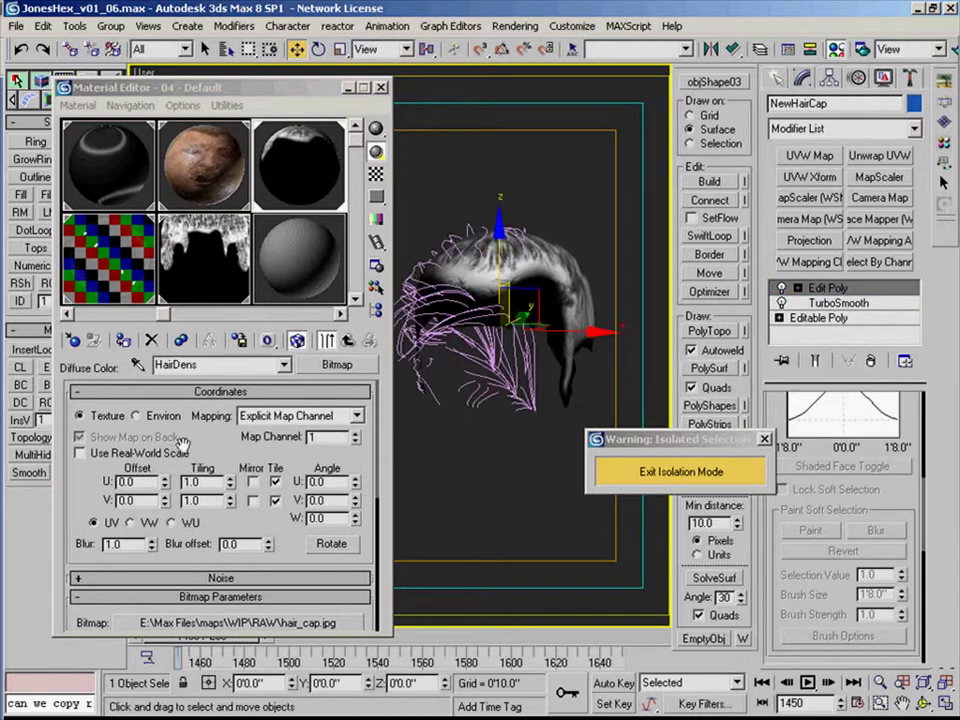
# - In the hairfx atmosphere effect, replace the C_ScarFace_X_Cap_Mesh emitter with NewHairCap
pyautogui.click(515, 26)
pyautogui.click(532, 60)
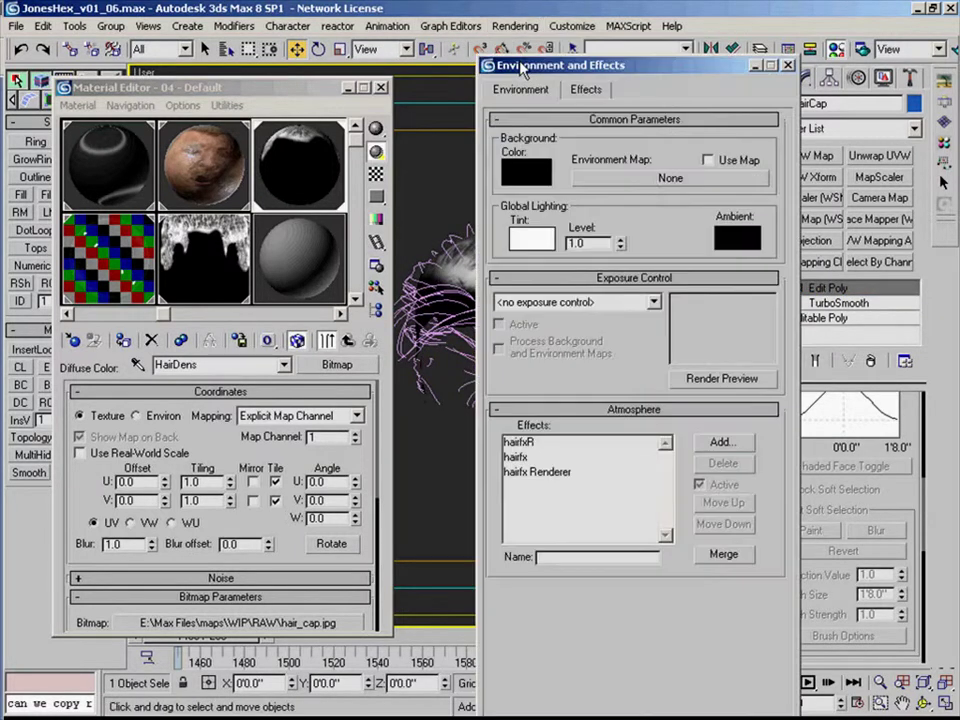
pyautogui.click(518, 457)
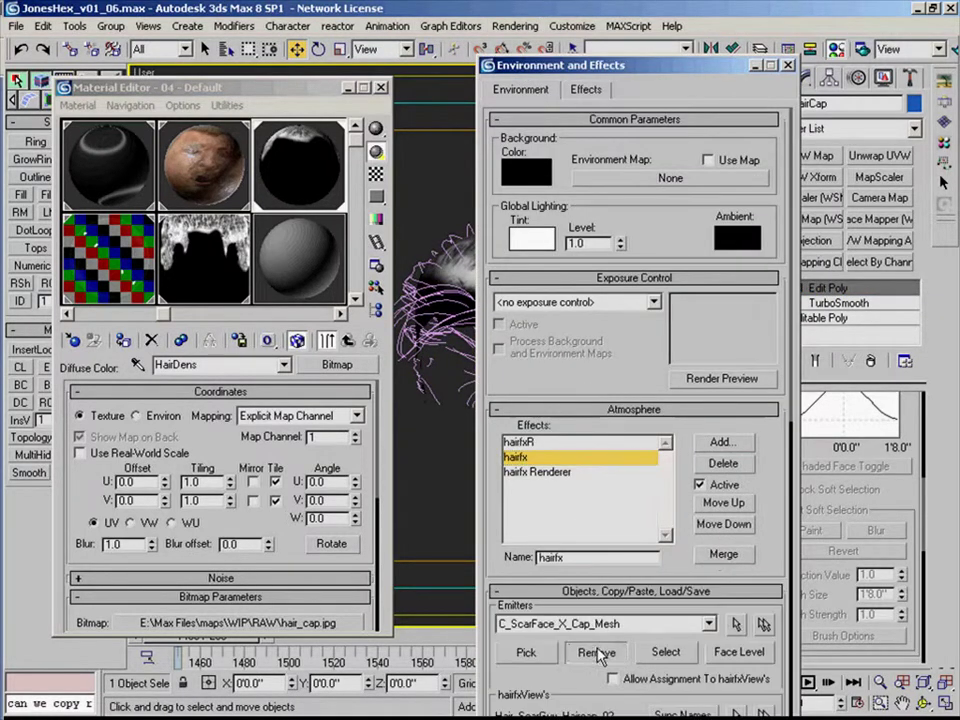
pyautogui.click(527, 651)
pyautogui.click(463, 268)
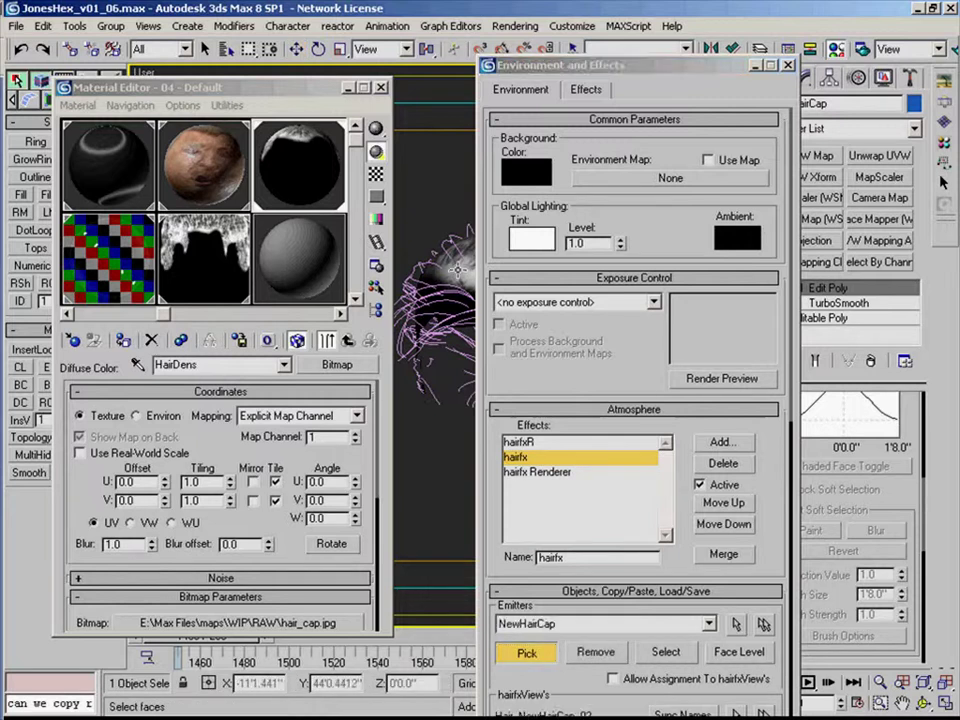
# - Leave the hair effect settings and assign the 01 - Default material to Hair_NewHairCap_02 and Hair_NewHairCap_01
pyautogui.click(789, 66)
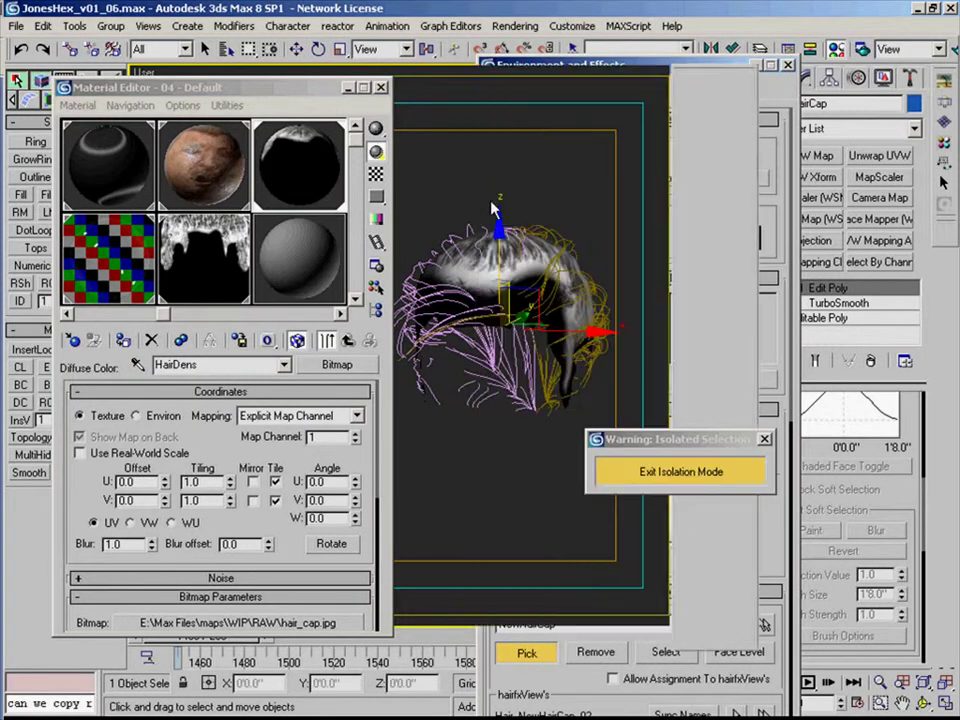
pyautogui.rightClick(585, 211)
pyautogui.click(485, 261)
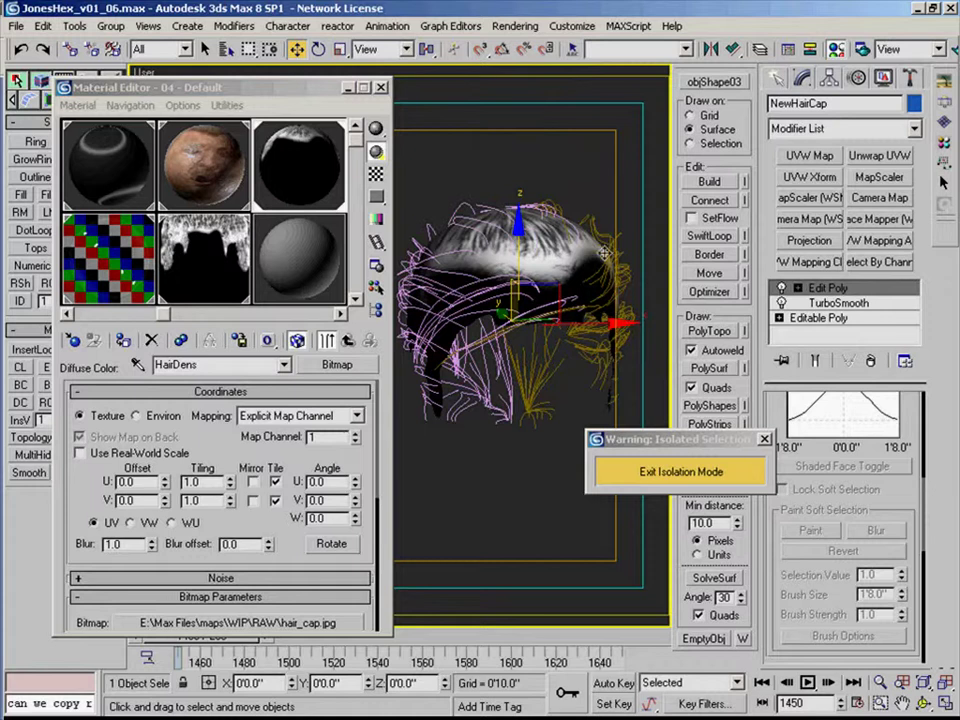
pyautogui.click(600, 241)
pyautogui.click(119, 163)
pyautogui.click(120, 172)
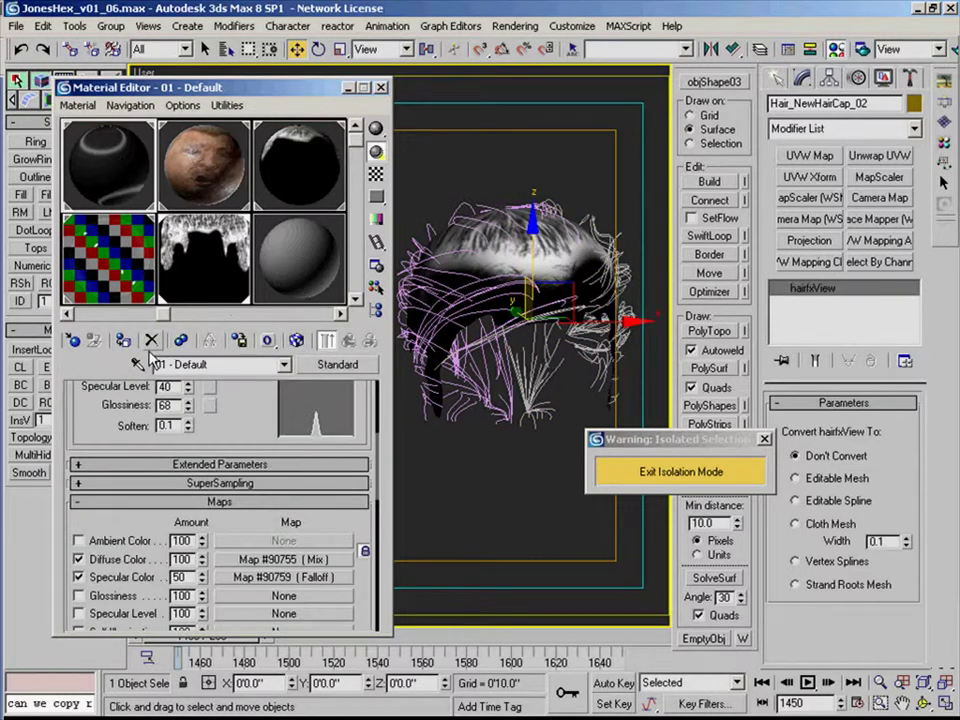
pyautogui.scroll(2, 446, 256)
pyautogui.click(471, 267)
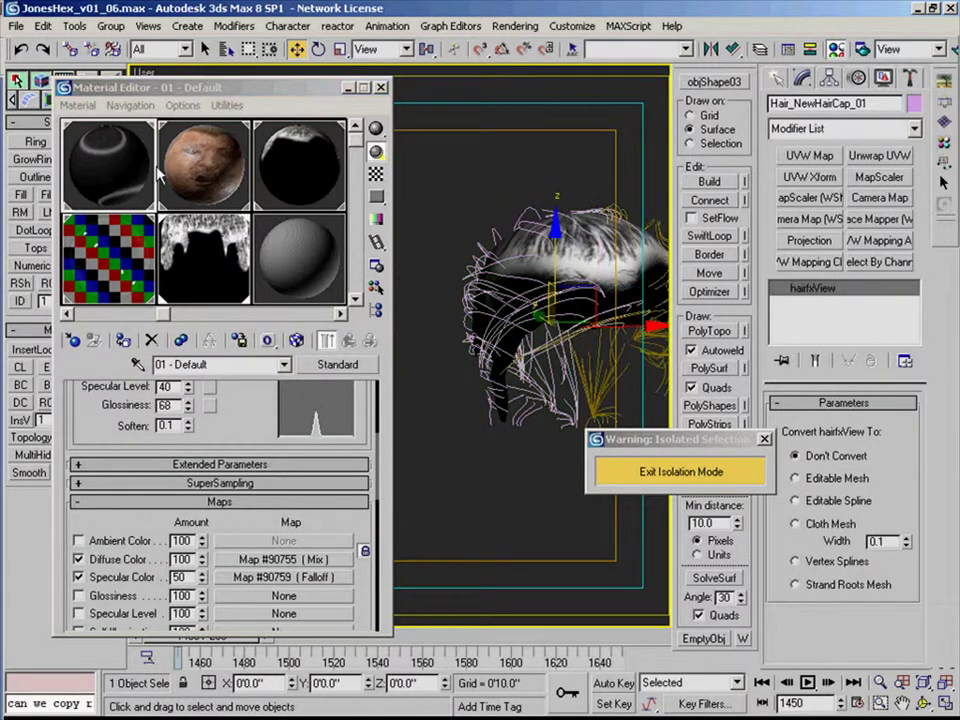
pyautogui.click(130, 179)
pyautogui.click(122, 340)
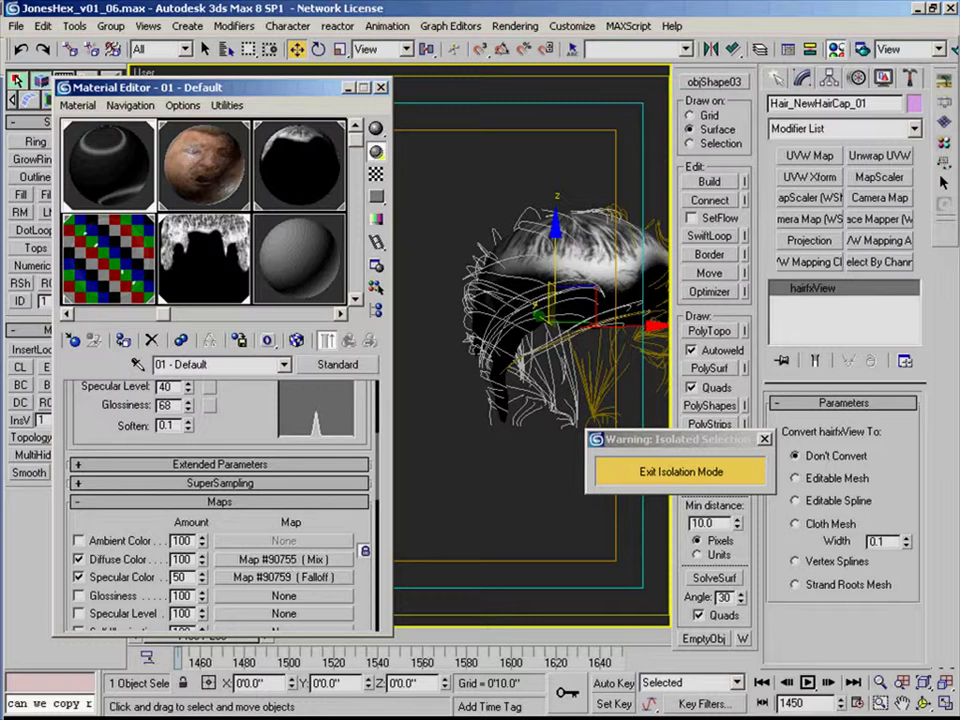
# - Set the glossiness of the 01 - Default hair material to 80 and run a test render
pyautogui.hotkey('alt', 'Tab')
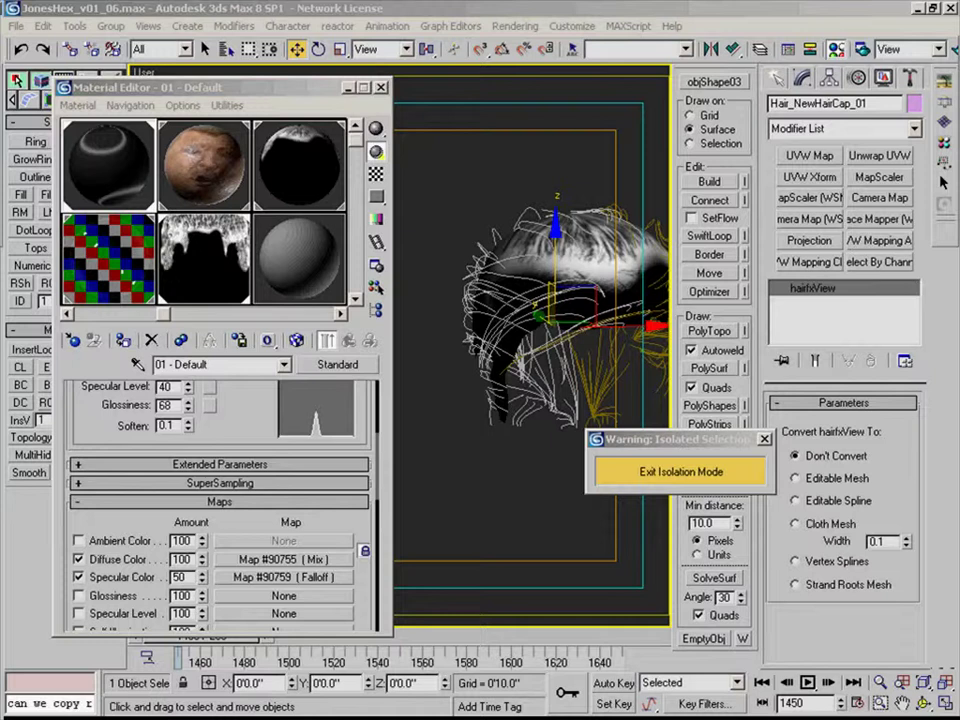
pyautogui.moveTo(239, 431); pyautogui.dragTo(240, 455)
pyautogui.moveTo(175, 447); pyautogui.dragTo(131, 442)
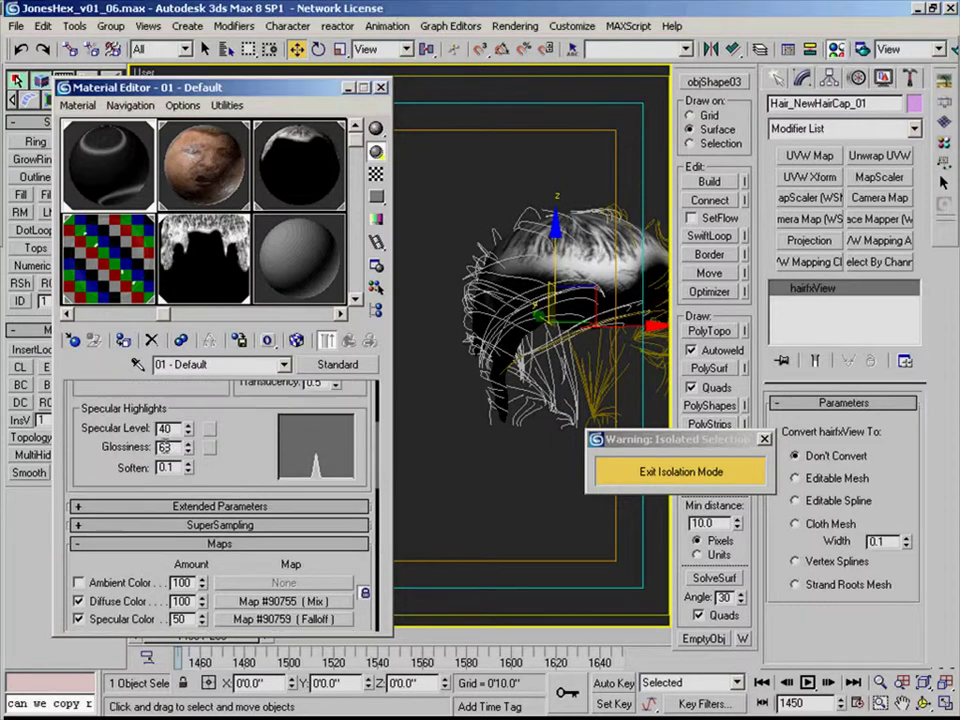
pyautogui.write('80')
pyautogui.press('Return')
pyautogui.press('F9')
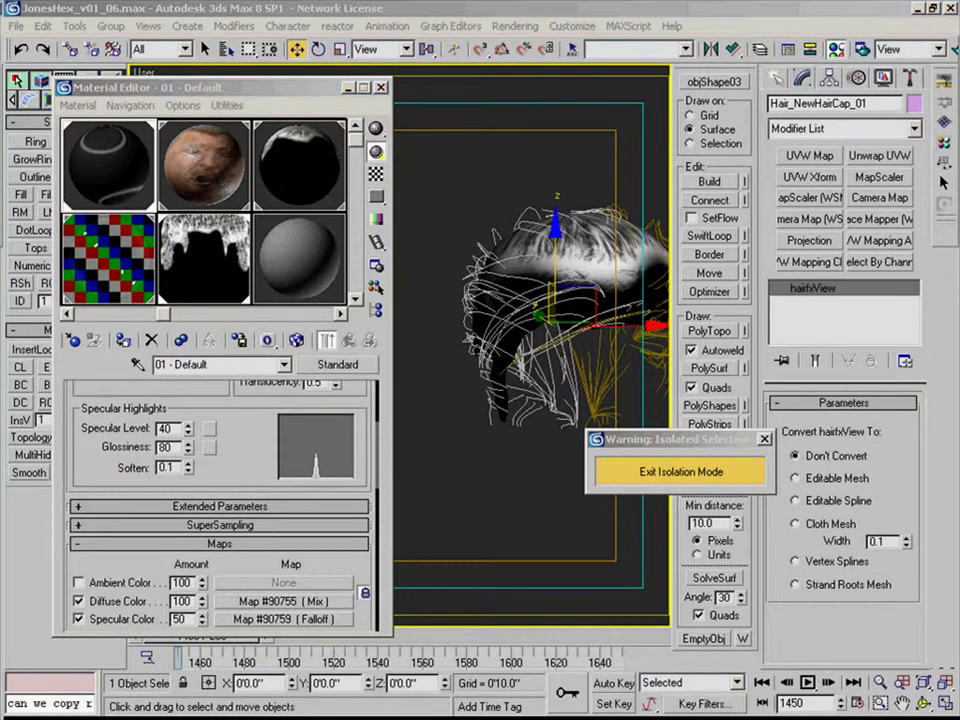
# - In the diffuse Mix map of the hair material, set the Root noise size to 0.02
pyautogui.click(243, 603)
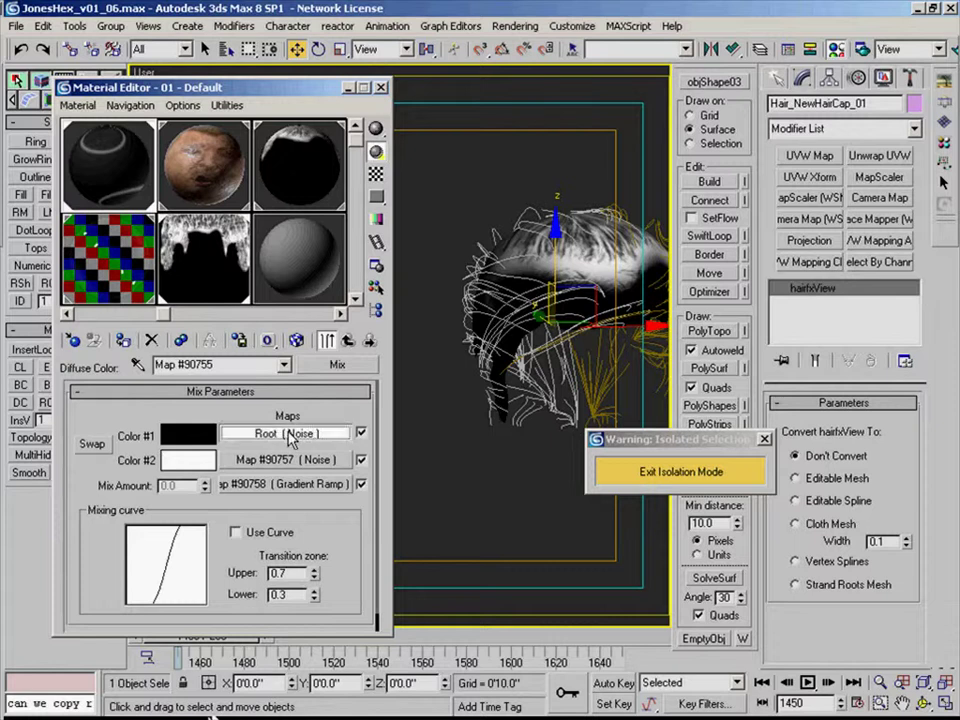
pyautogui.click(283, 498)
pyautogui.scroll(-2, 283, 588)
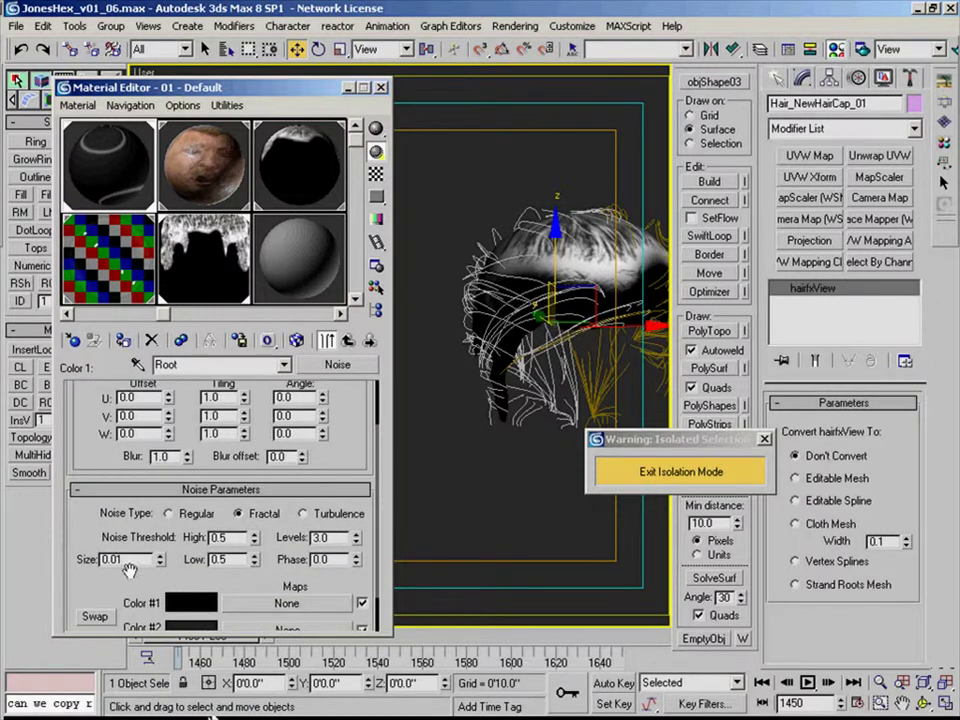
pyautogui.write('.02')
pyautogui.moveTo(126, 558); pyautogui.dragTo(85, 540)
pyautogui.press('Return')
# - Tint both Root noise colours a very dark reddish brown, with Color #2 at RGB 36, 22, 22
pyautogui.click(194, 560)
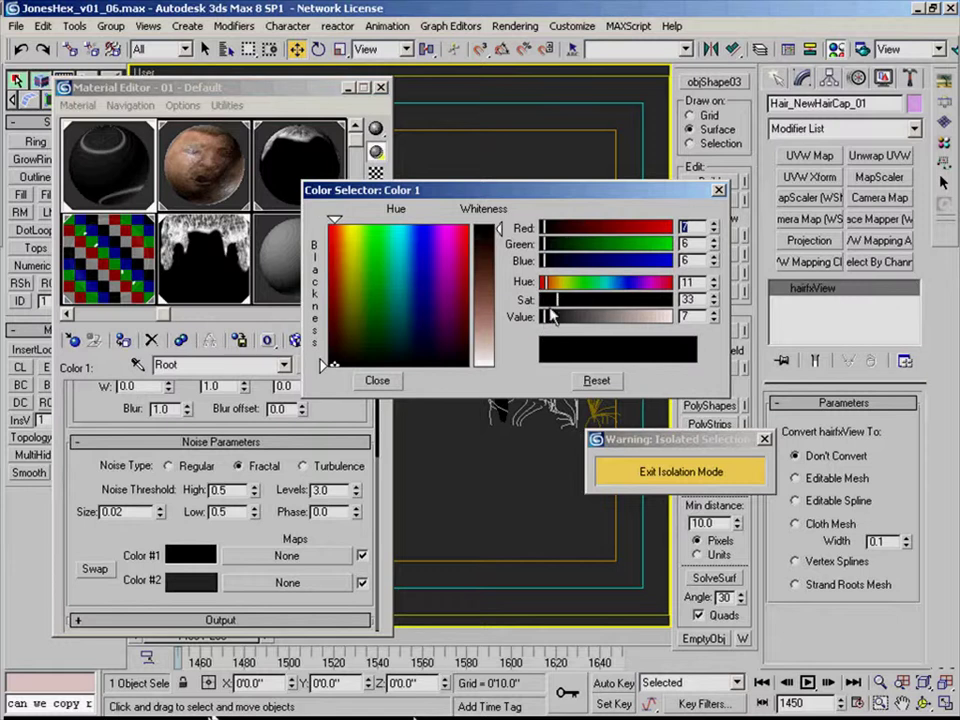
pyautogui.moveTo(549, 312); pyautogui.dragTo(589, 301)
pyautogui.click(377, 380)
pyautogui.click(190, 583)
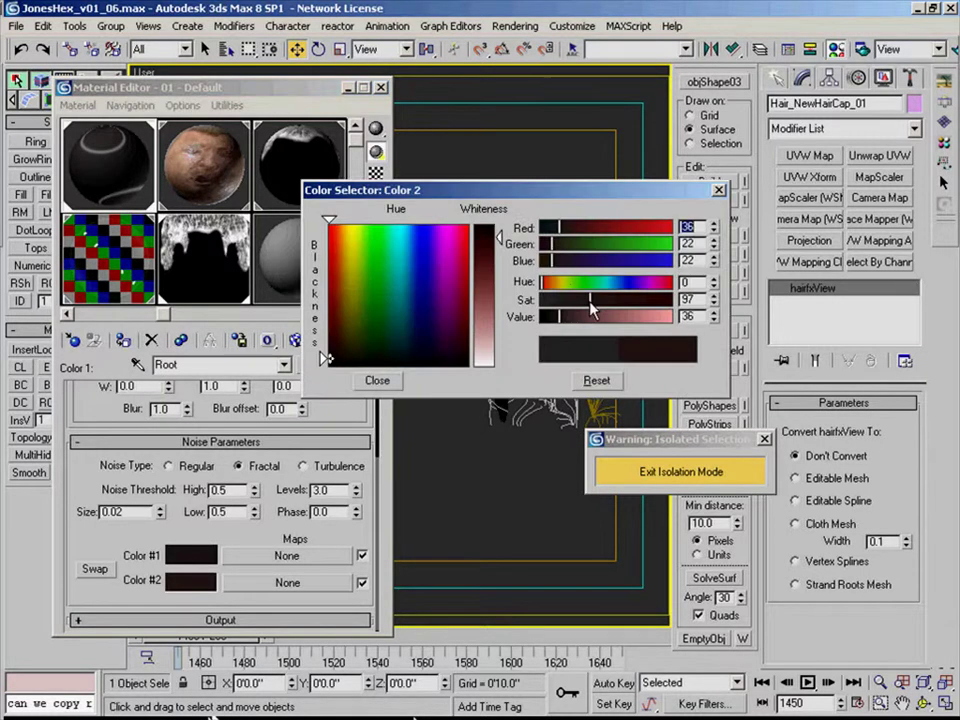
pyautogui.click(377, 380)
# - In the Mix map's second noise, Map #90757, set the noise threshold to 0.6 high and 0.4 low
pyautogui.click(350, 341)
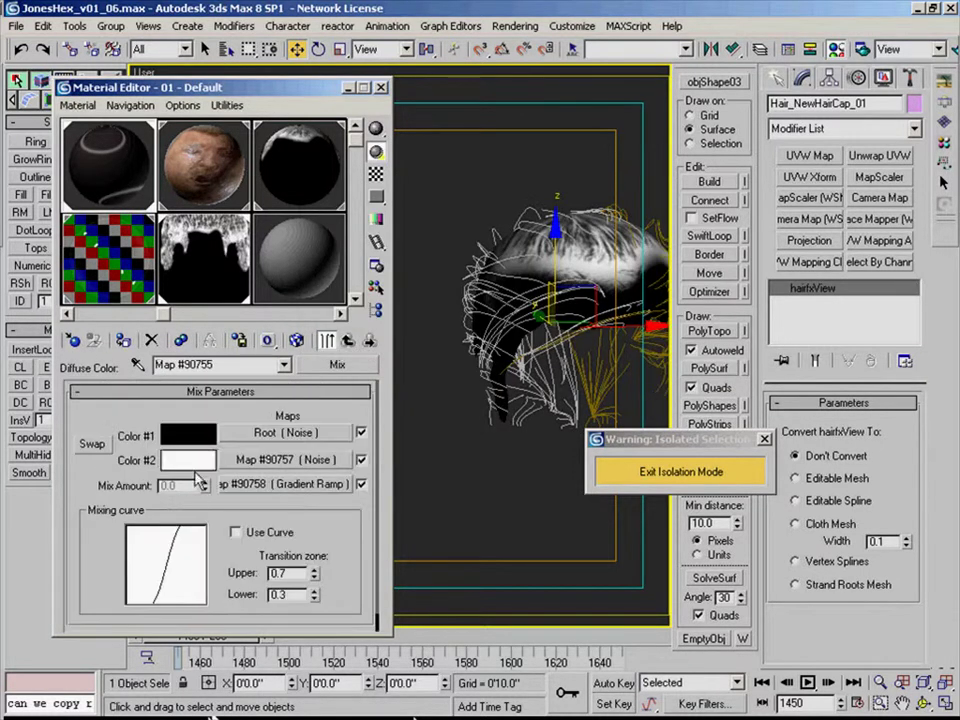
pyautogui.click(195, 465)
pyautogui.click(377, 380)
pyautogui.click(286, 461)
pyautogui.moveTo(336, 535); pyautogui.dragTo(336, 410)
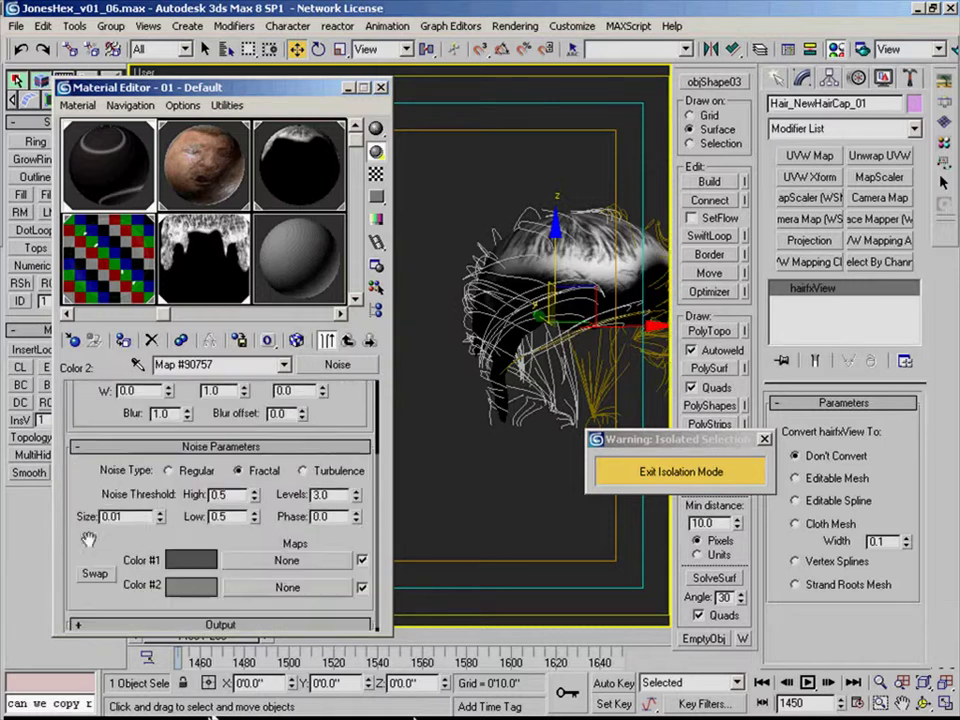
pyautogui.click(212, 716)
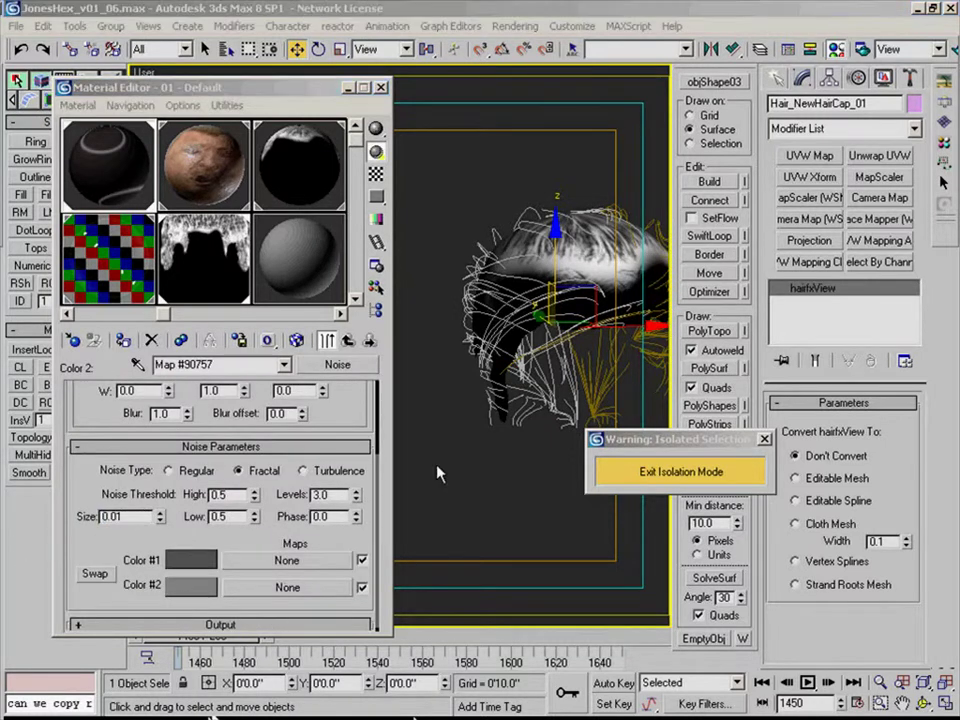
pyautogui.click(229, 494)
pyautogui.press('Tab')
pyautogui.write('.4')
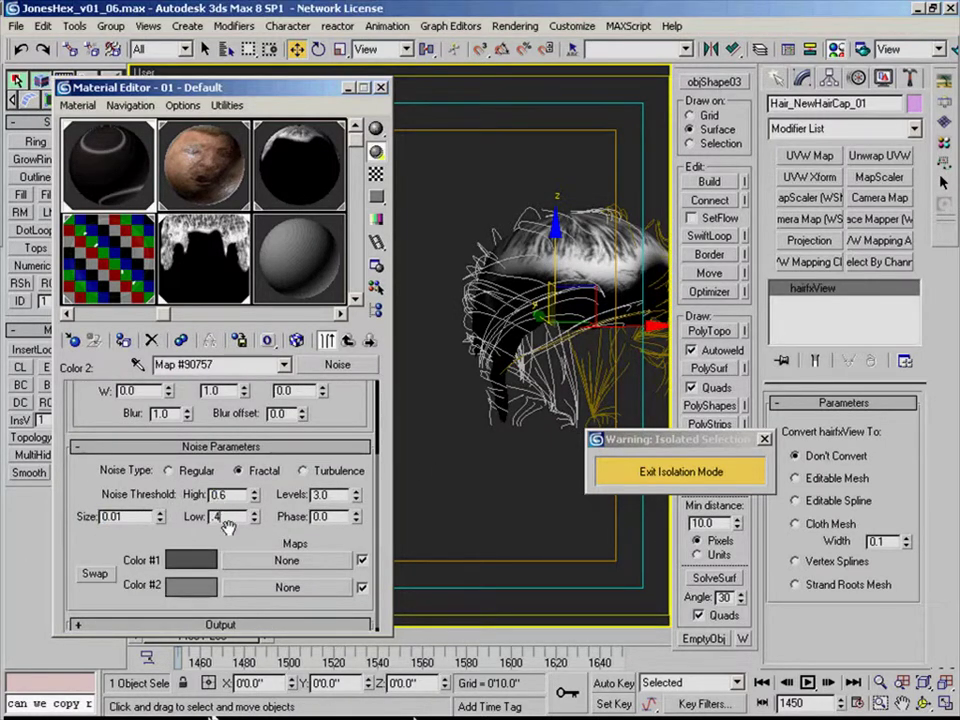
# - Tint both colours of the Map #90757 noise a muted brown, with Color #2 at RGB 119, 108, 100
pyautogui.click(187, 560)
pyautogui.moveTo(543, 301)
pyautogui.mouseDown()
pyautogui.moveTo(578, 301)
pyautogui.moveTo(588, 317)
pyautogui.moveTo(553, 281)
pyautogui.mouseUp()
pyautogui.click(377, 380)
pyautogui.click(190, 586)
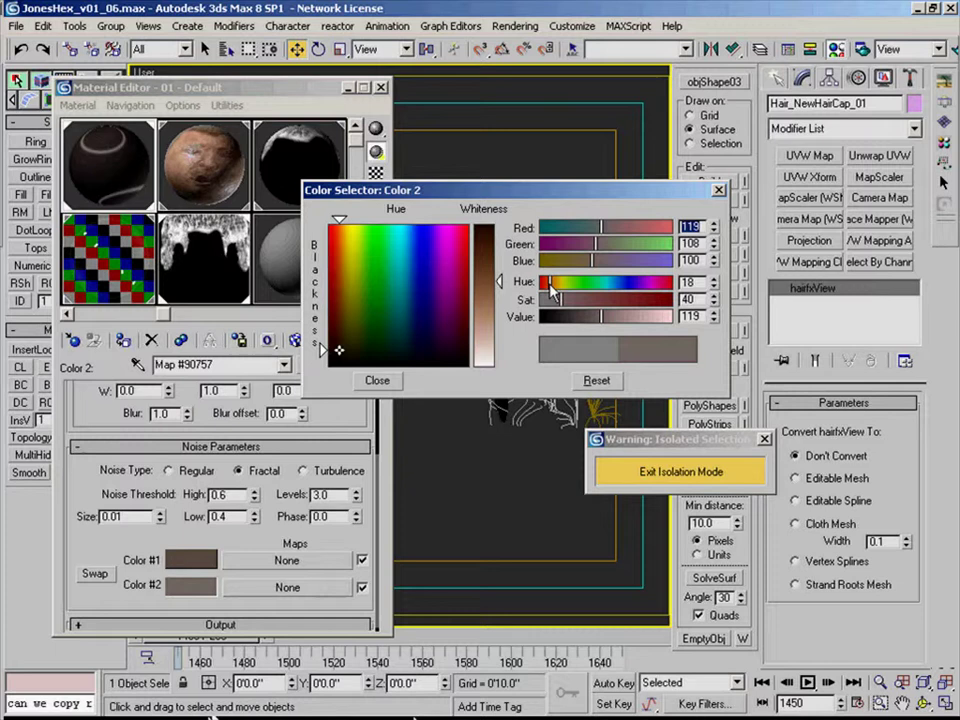
pyautogui.click(376, 382)
# - Switch to the face camera view, make NewHairCap non-renderable, and reassign the 04 - Default material to it
pyautogui.click(490, 313)
pyautogui.moveTo(553, 227); pyautogui.dragTo(532, 252, button='middle')
pyautogui.click(513, 290)
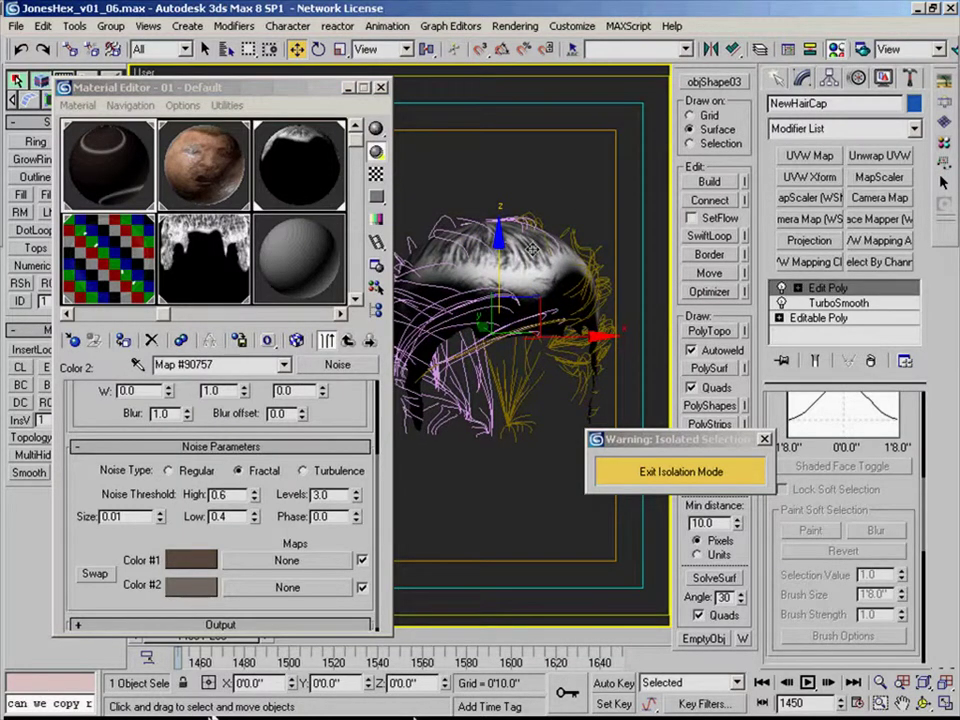
pyautogui.press('c')
pyautogui.click(500, 495)
pyautogui.rightClick(480, 302)
pyautogui.click(470, 377)
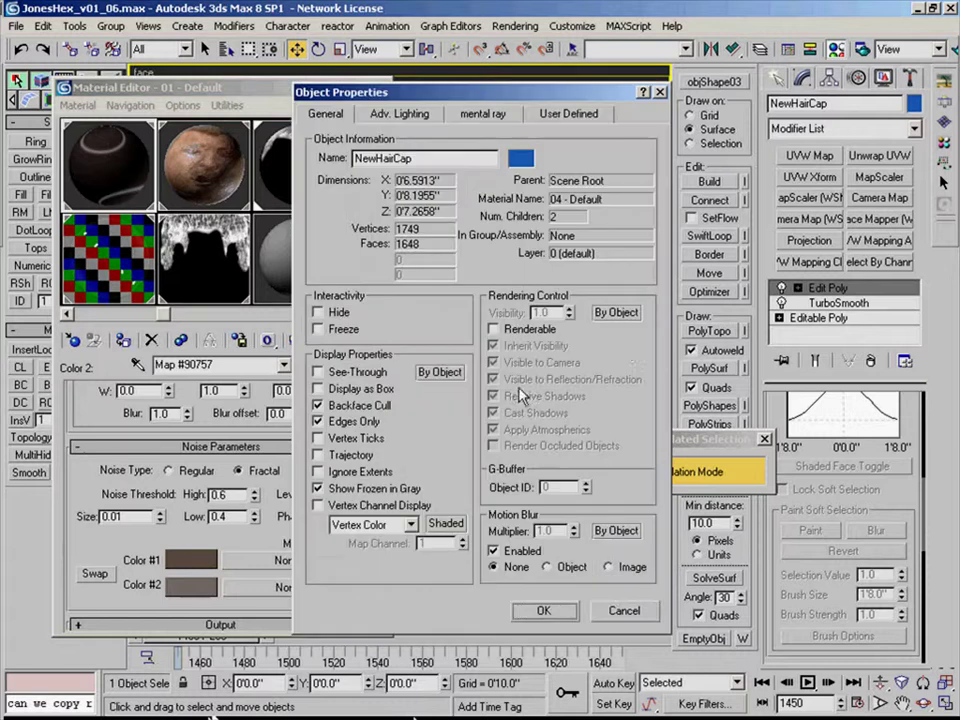
pyautogui.click(493, 329)
pyautogui.click(543, 610)
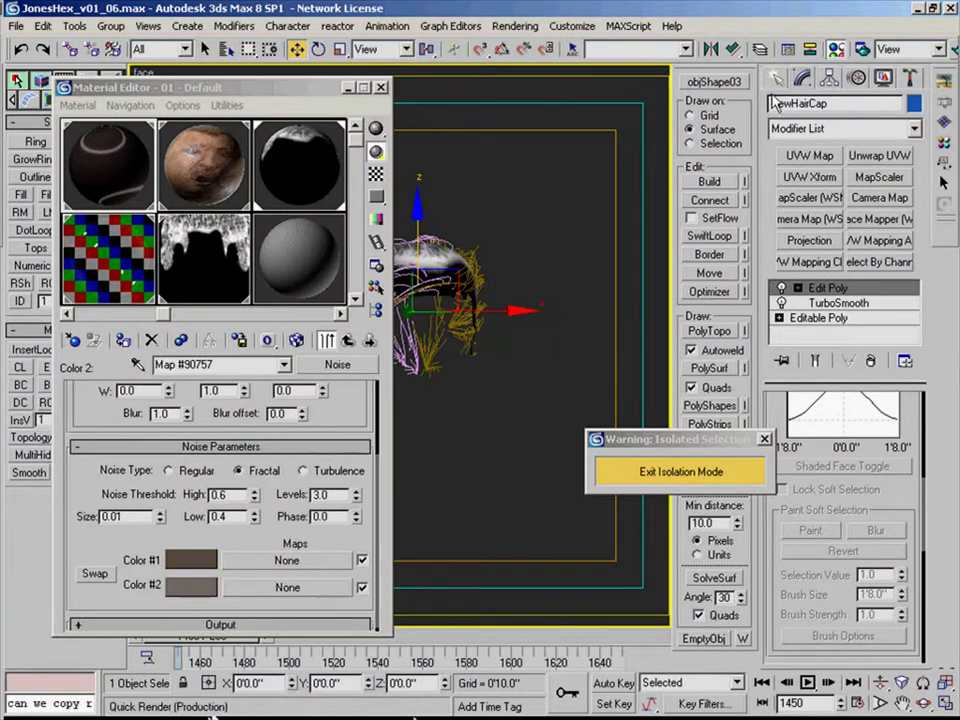
pyautogui.click(263, 150)
pyautogui.click(124, 342)
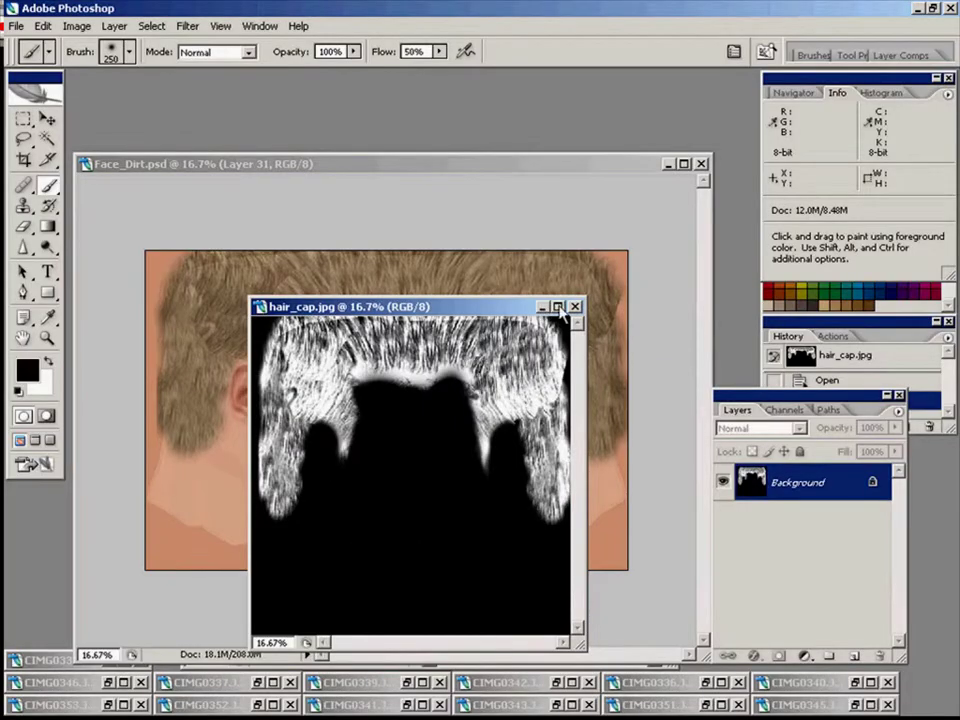
# - In Photoshop, close hair_cap.jpg, and in Face_Dirt.psd select Layer 30 and show the wireframe on Layer 2
pyautogui.click(576, 307)
pyautogui.scroll(-10, 797, 550)
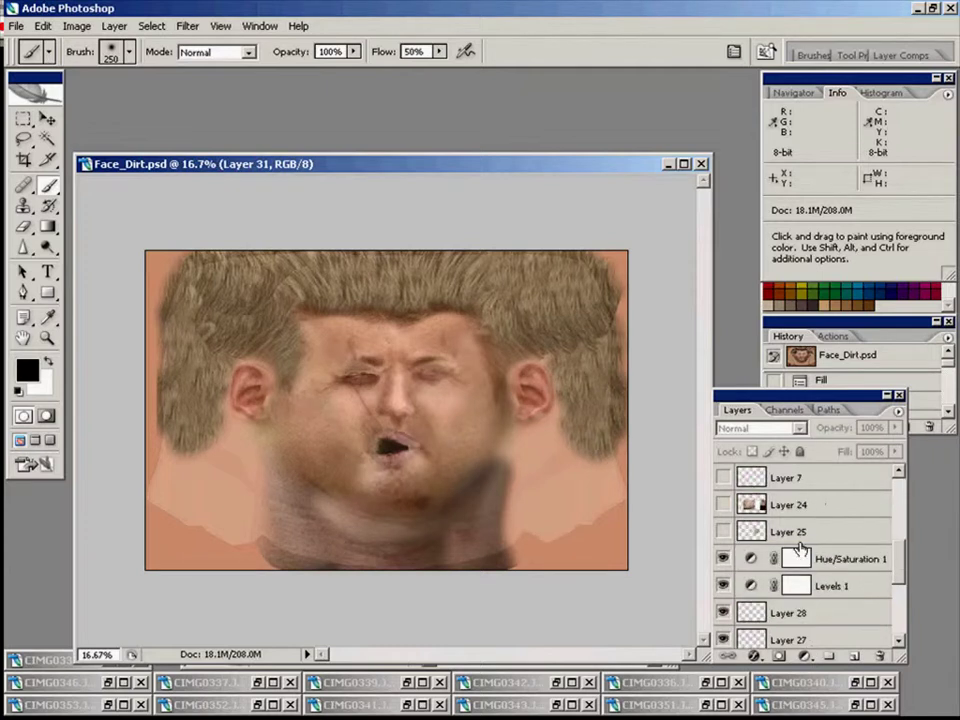
pyautogui.click(800, 556)
pyautogui.press('z')
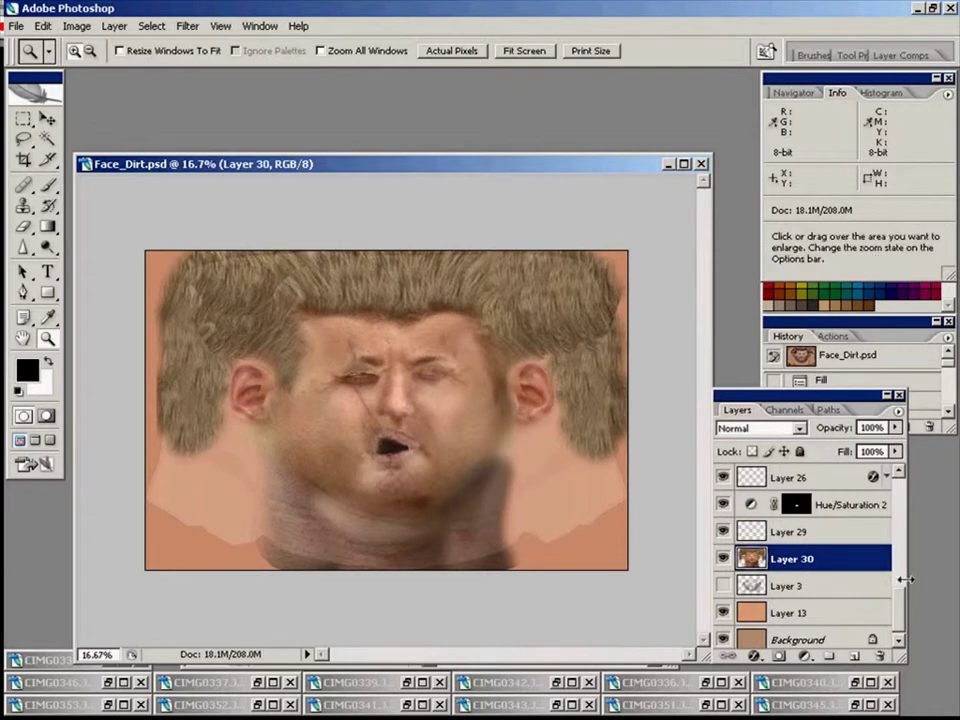
pyautogui.scroll(10, 905, 490)
pyautogui.click(724, 480)
pyautogui.moveTo(232, 290); pyautogui.dragTo(532, 441)
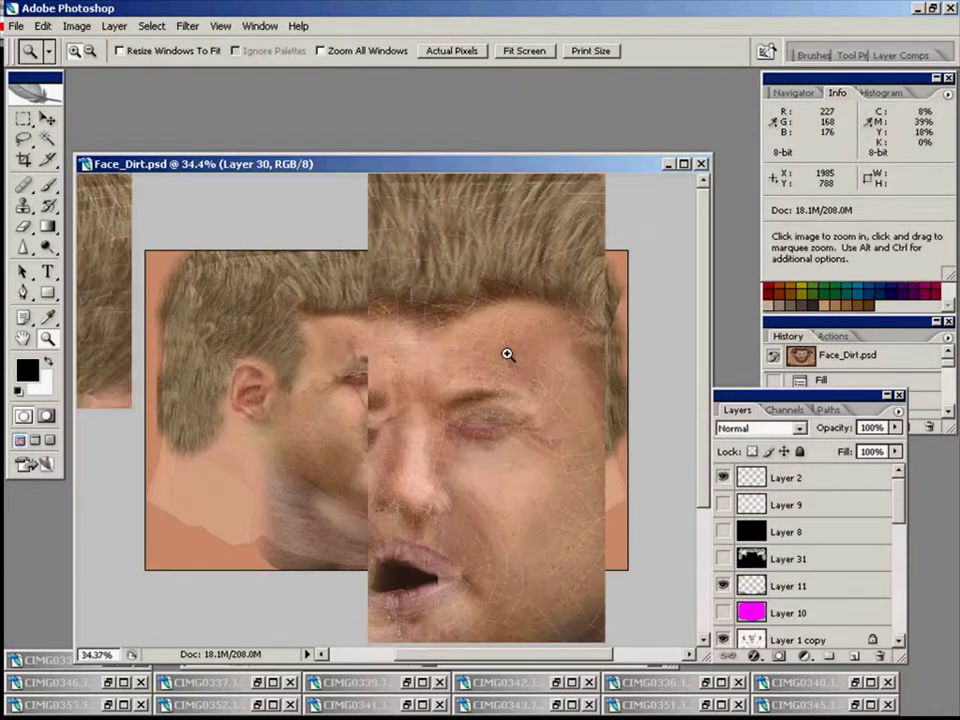
pyautogui.moveTo(452, 319); pyautogui.dragTo(447, 321)
# - Copy a lassoed strip of hair along the forehead hairline from Layer 30 to a new layer and move it straight down 61 px
pyautogui.click(23, 139)
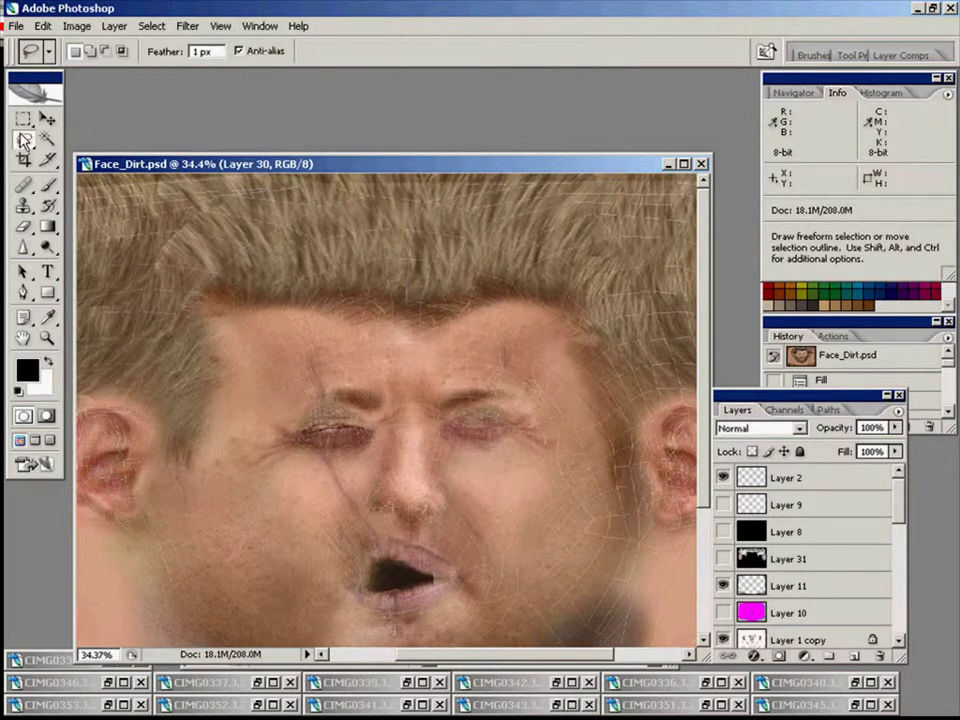
pyautogui.scroll(-1, 638, 386)
pyautogui.moveTo(902, 514); pyautogui.dragTo(911, 626)
pyautogui.scroll(2, 510, 281)
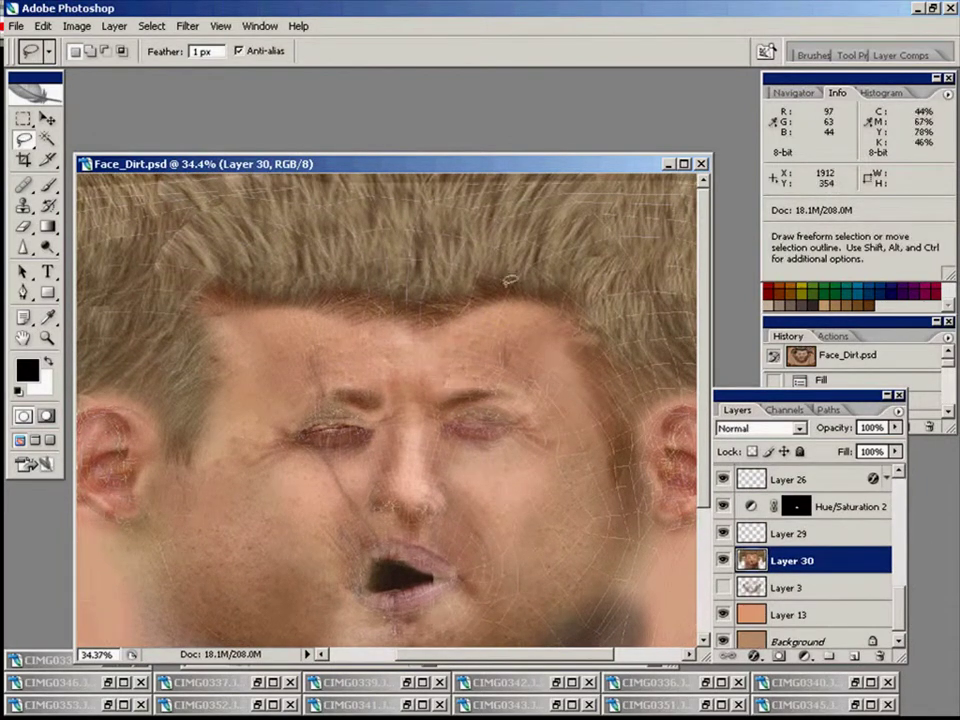
pyautogui.moveTo(159, 262)
pyautogui.mouseDown()
pyautogui.moveTo(589, 307)
pyautogui.moveTo(513, 301)
pyautogui.mouseUp()
pyautogui.hotkey('ctrl', 'j')
pyautogui.press('v')
pyautogui.keyDown('shift'); pyautogui.moveTo(440, 271); pyautogui.dragTo(439, 289); pyautogui.keyUp('shift')
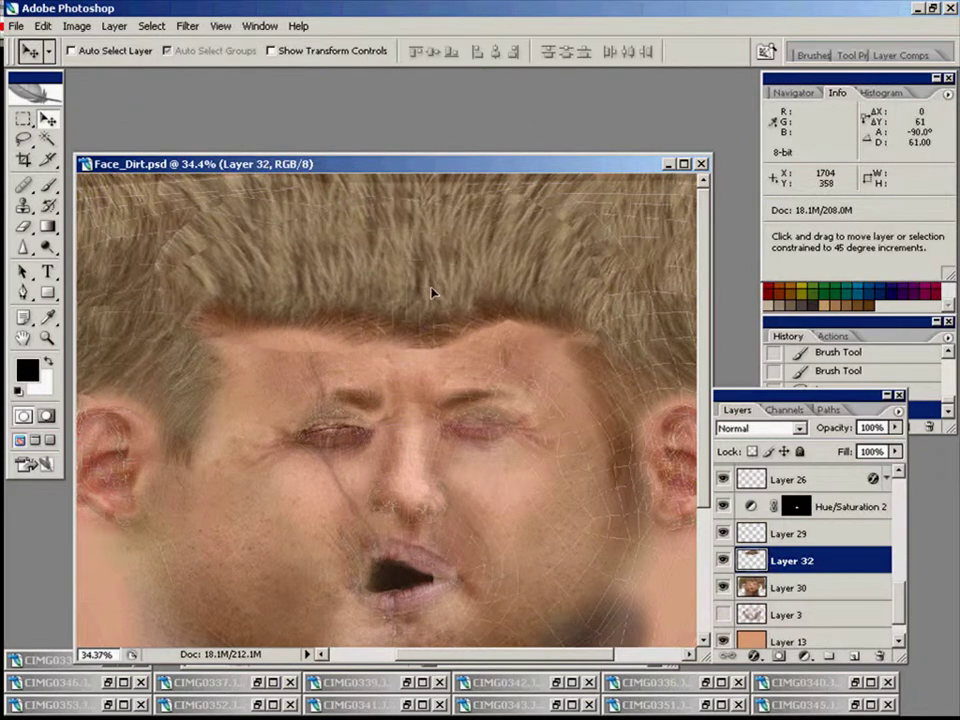
# - Erase the lower edge of the copied hair strip on Layer 32 to blend it into the forehead
pyautogui.press('e')
pyautogui.moveTo(281, 347)
pyautogui.mouseDown()
pyautogui.moveTo(332, 366)
pyautogui.moveTo(490, 355)
pyautogui.mouseUp()
pyautogui.moveTo(490, 355); pyautogui.dragTo(467, 381)
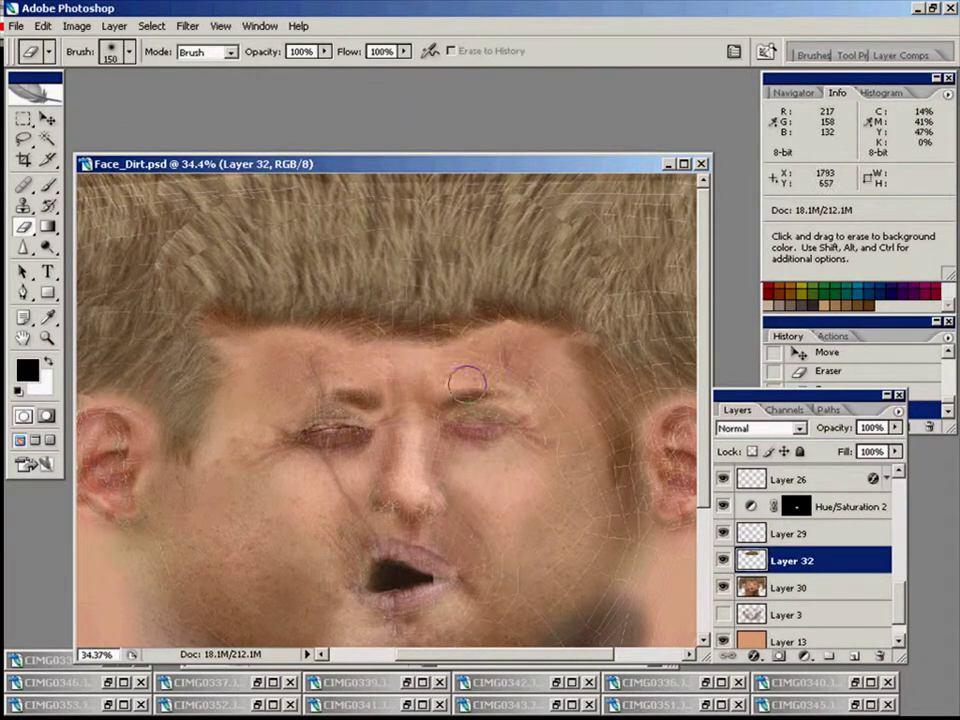
pyautogui.moveTo(345, 354); pyautogui.dragTo(208, 343)
pyautogui.press('v')
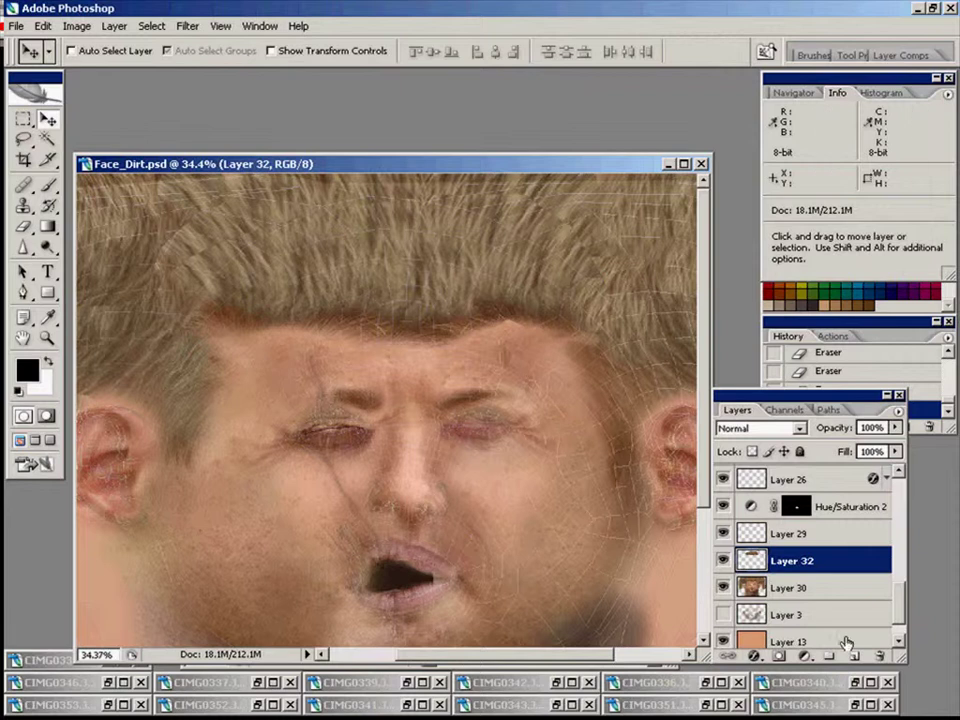
# - Select Layer 30 and lasso a patch of hair strands near the corner of the forehead hairline
pyautogui.click(805, 592)
pyautogui.click(24, 140)
pyautogui.moveTo(222, 265); pyautogui.dragTo(251, 297)
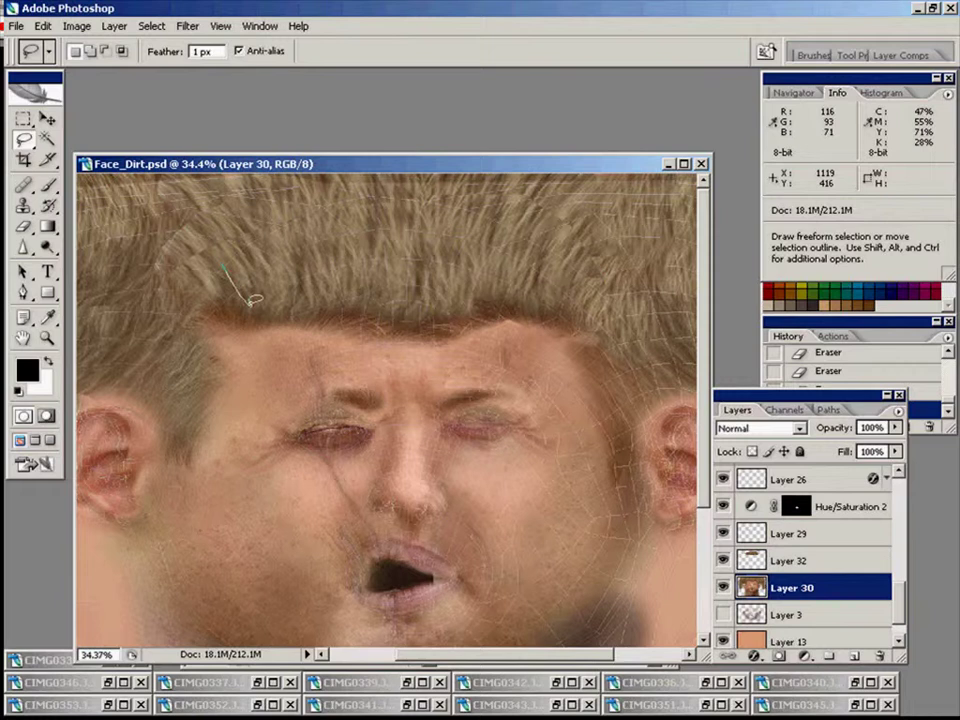
# - Invert the desaturated merged copy on Layer 33, compare it with Layer 31, and darken its shadows with Levels
pyautogui.hotkey('ctrl', 'i')
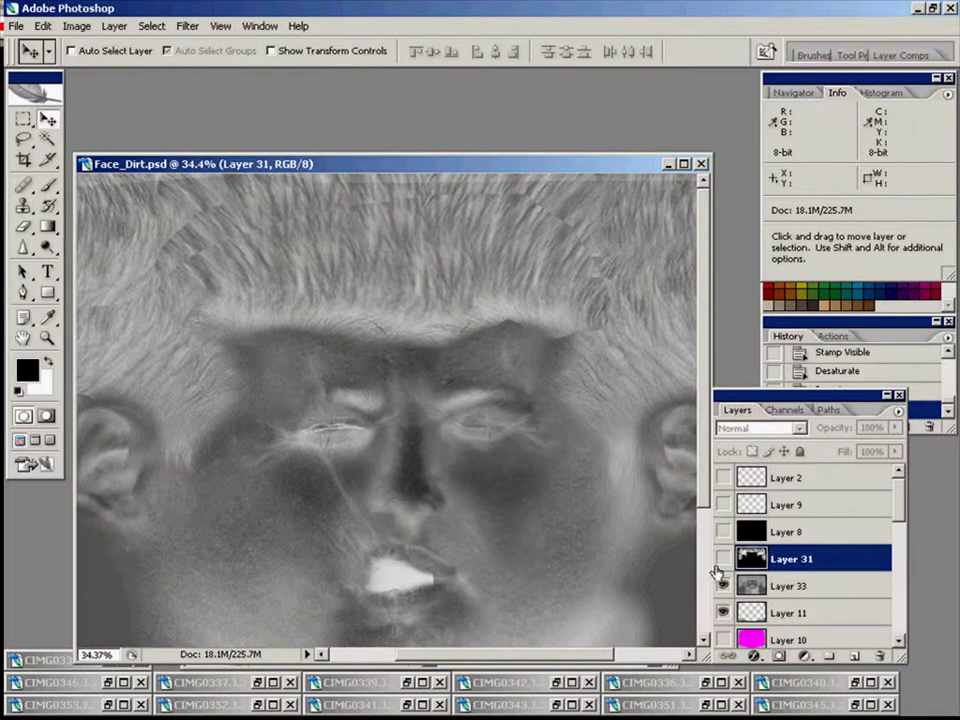
pyautogui.click(723, 559)
pyautogui.click(723, 559)
pyautogui.click(790, 586)
pyautogui.hotkey('ctrl', 'l')
pyautogui.moveTo(165, 608); pyautogui.dragTo(264, 608)
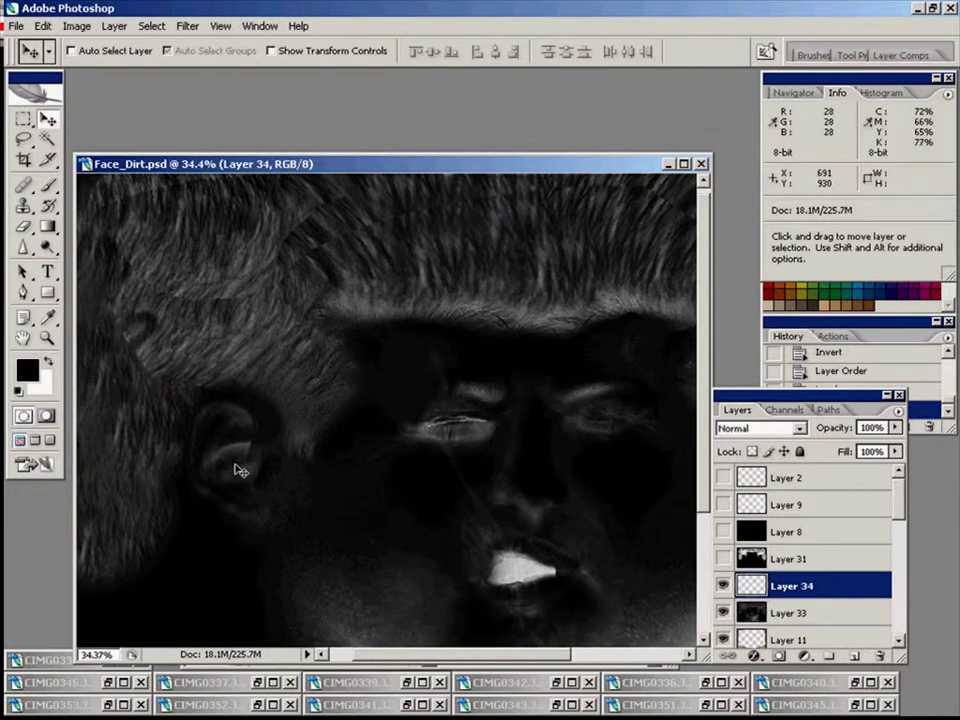
# - On Layer 34, lasso the face and ear area below the hairline, keeping the hair outside the selection
pyautogui.press('l')
pyautogui.moveTo(86, 588)
pyautogui.mouseDown()
pyautogui.moveTo(180, 495)
pyautogui.moveTo(197, 396)
pyautogui.moveTo(283, 431)
pyautogui.moveTo(321, 460)
pyautogui.moveTo(341, 440)
pyautogui.moveTo(369, 368)
pyautogui.moveTo(503, 324)
pyautogui.moveTo(435, 609)
pyautogui.moveTo(161, 568)
pyautogui.mouseUp()
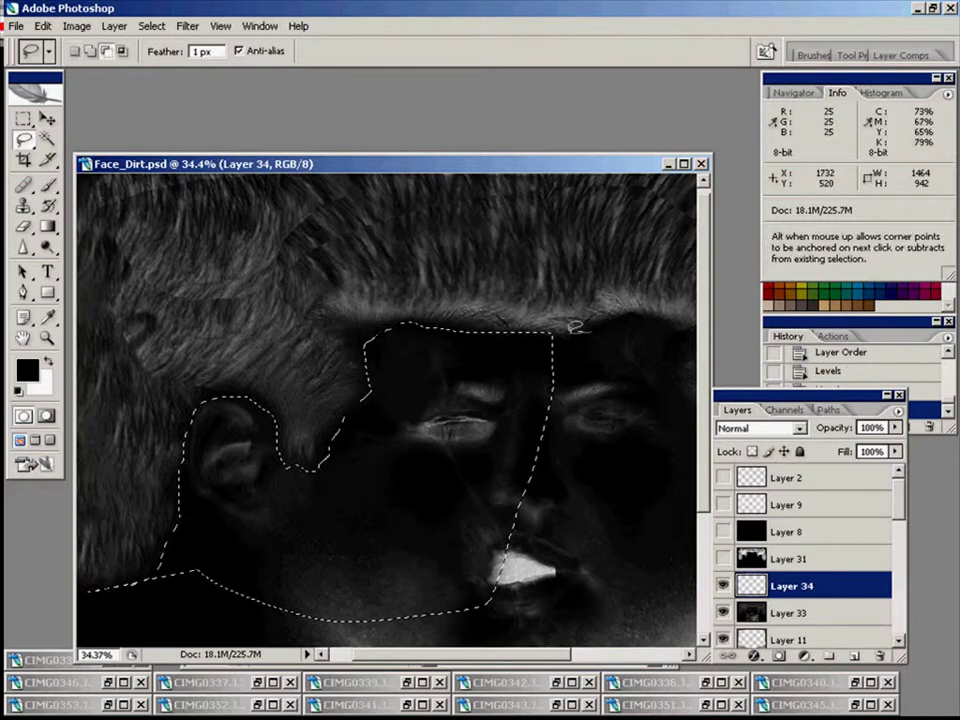
pyautogui.moveTo(598, 307); pyautogui.dragTo(460, 318)
pyautogui.moveTo(395, 363)
pyautogui.keyDown('shift'); pyautogui.mouseDown()
pyautogui.moveTo(413, 337)
pyautogui.moveTo(482, 318)
pyautogui.moveTo(553, 326)
pyautogui.moveTo(561, 407)
pyautogui.moveTo(323, 630)
pyautogui.moveTo(292, 621)
pyautogui.mouseUp(); pyautogui.keyUp('shift')
pyautogui.moveTo(149, 522); pyautogui.dragTo(324, 344)
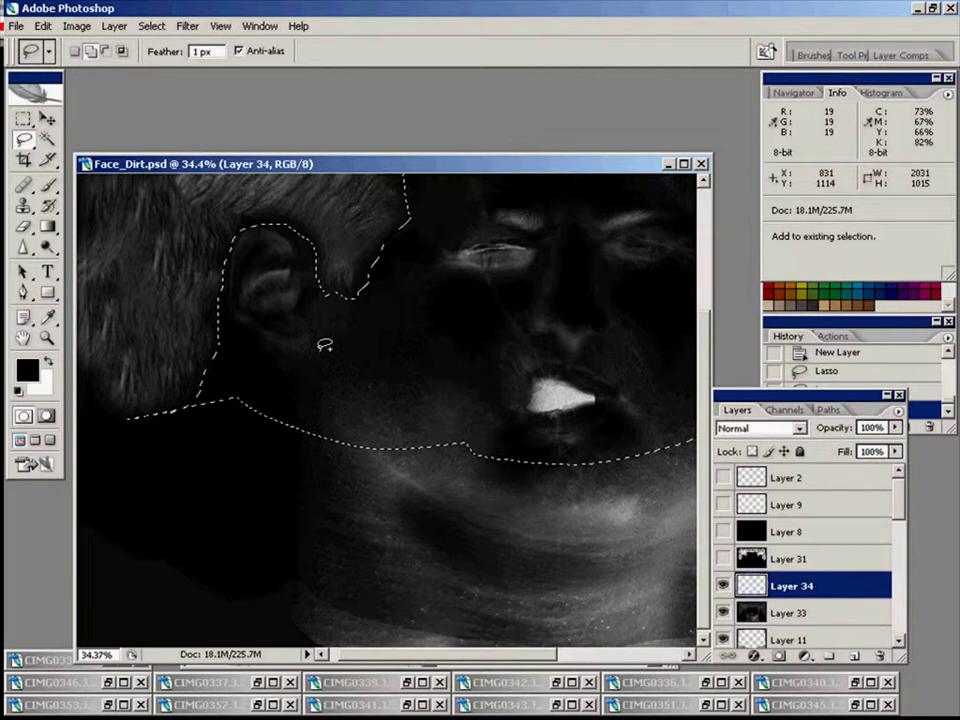
# - Brighten the hair on Layer 33 with Levels, setting the highlight input to 126 and slightly raising the shadow input
pyautogui.hotkey('ctrl', 'l')
pyautogui.moveTo(285, 613); pyautogui.dragTo(171, 611)
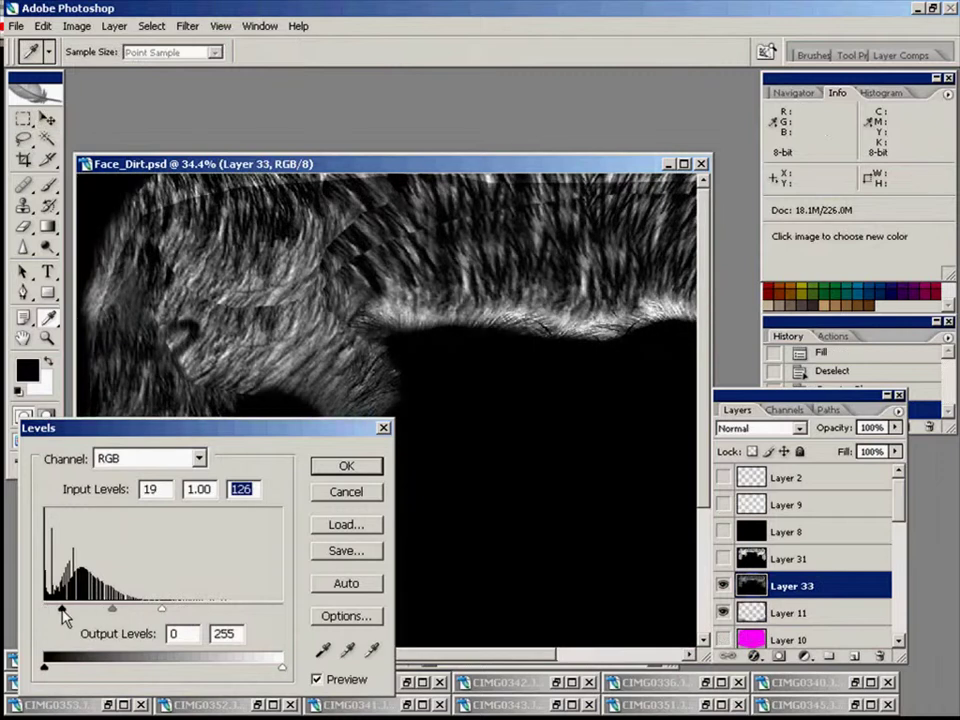
pyautogui.moveTo(62, 610); pyautogui.dragTo(56, 611)
pyautogui.click(357, 469)
# - Set up the Brush tool with white paint and try a stroke over the hair on Layer 33, undoing it
pyautogui.click(48, 186)
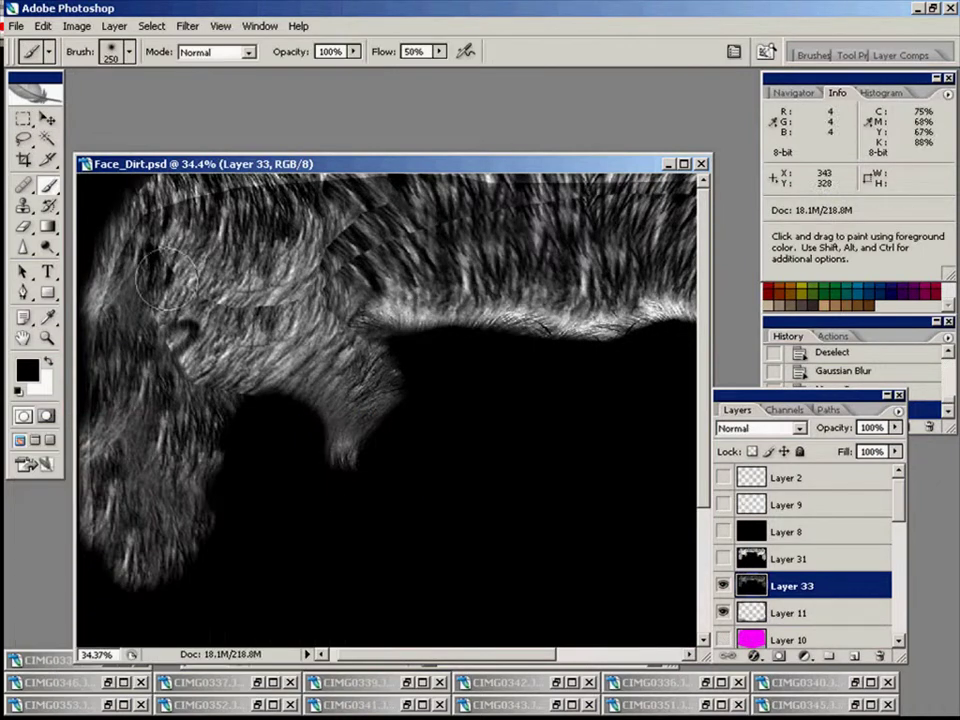
pyautogui.click(50, 361)
pyautogui.moveTo(190, 308)
pyautogui.mouseDown()
pyautogui.moveTo(212, 232)
pyautogui.moveTo(255, 256)
pyautogui.mouseUp()
pyautogui.hotkey('ctrl', 'z')
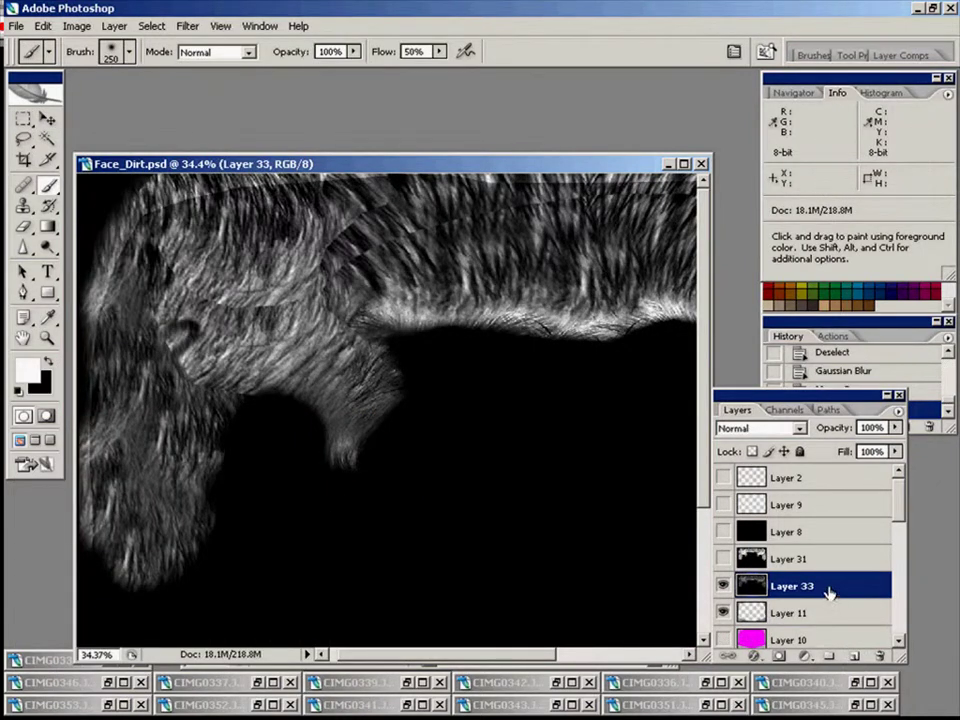
# - Duplicate Layer 33, give the copy a brightening blend mode, and merge it back down
pyautogui.moveTo(829, 588); pyautogui.dragTo(854, 656)
pyautogui.click(760, 427)
pyautogui.click(793, 141)
pyautogui.hotkey('ctrl', 'e')
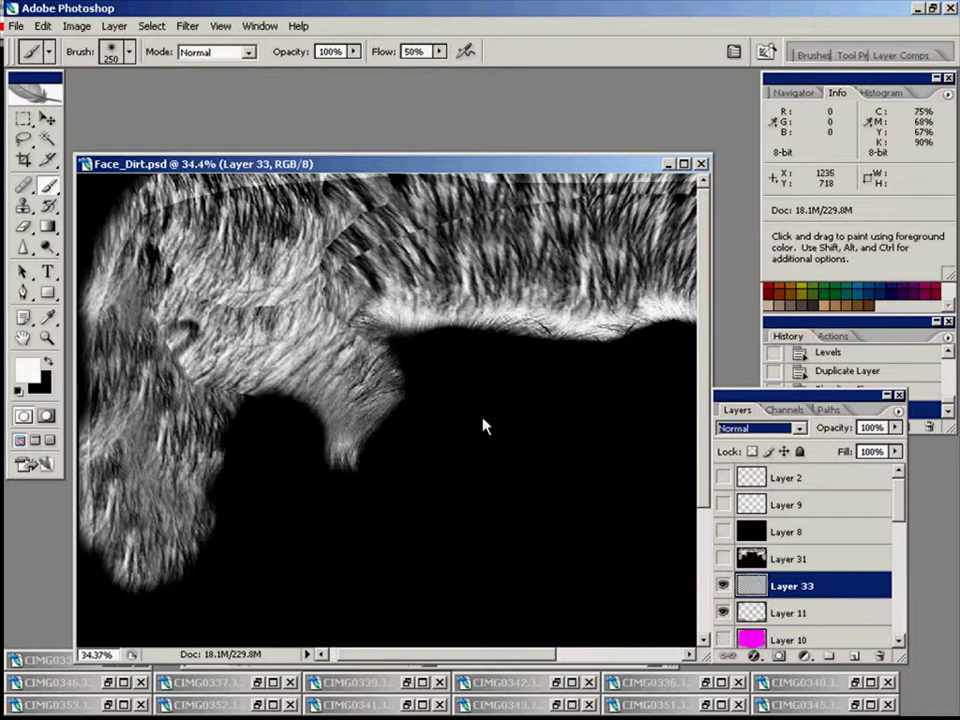
# - Paint white over the crown, temple and side hair on Layer 33, keeping strand detail along the hairline and lower edges
pyautogui.moveTo(118, 268); pyautogui.dragTo(150, 240)
pyautogui.moveTo(283, 212)
pyautogui.mouseDown()
pyautogui.moveTo(534, 246)
pyautogui.moveTo(265, 343)
pyautogui.mouseUp()
pyautogui.moveTo(630, 290)
pyautogui.mouseDown()
pyautogui.moveTo(361, 289)
pyautogui.moveTo(421, 243)
pyautogui.moveTo(626, 210)
pyautogui.moveTo(630, 232)
pyautogui.mouseUp()
pyautogui.moveTo(640, 240); pyautogui.dragTo(558, 211)
pyautogui.moveTo(570, 212)
pyautogui.mouseDown()
pyautogui.moveTo(656, 220)
pyautogui.moveTo(615, 396)
pyautogui.moveTo(528, 296)
pyautogui.moveTo(463, 303)
pyautogui.mouseUp()
pyautogui.moveTo(430, 338); pyautogui.dragTo(575, 338)
pyautogui.click(572, 340)
pyautogui.moveTo(546, 263); pyautogui.dragTo(513, 252)
pyautogui.moveTo(300, 300); pyautogui.dragTo(529, 300)
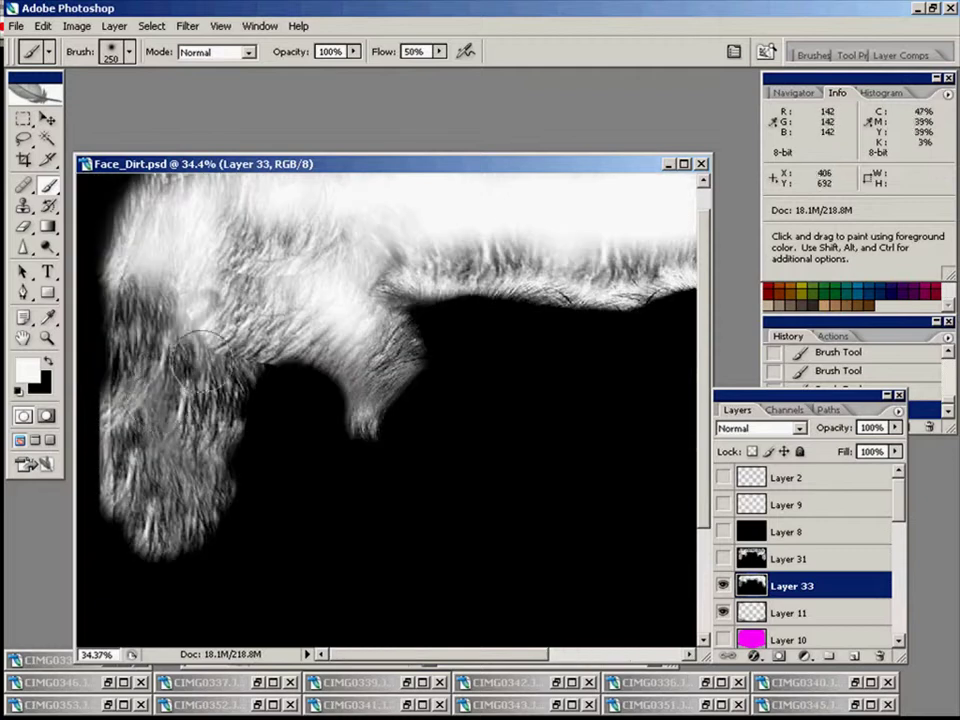
pyautogui.moveTo(192, 330); pyautogui.dragTo(152, 487)
# - Save the finished black-and-white hair map as a JPEG over hair_cap.jpg in the RAW folder
pyautogui.keyDown('alt'); pyautogui.click(375, 424); pyautogui.keyUp('alt')
pyautogui.keyDown('alt'); pyautogui.click(375, 426); pyautogui.keyUp('alt')
pyautogui.hotkey('ctrl', 'shift', 's')
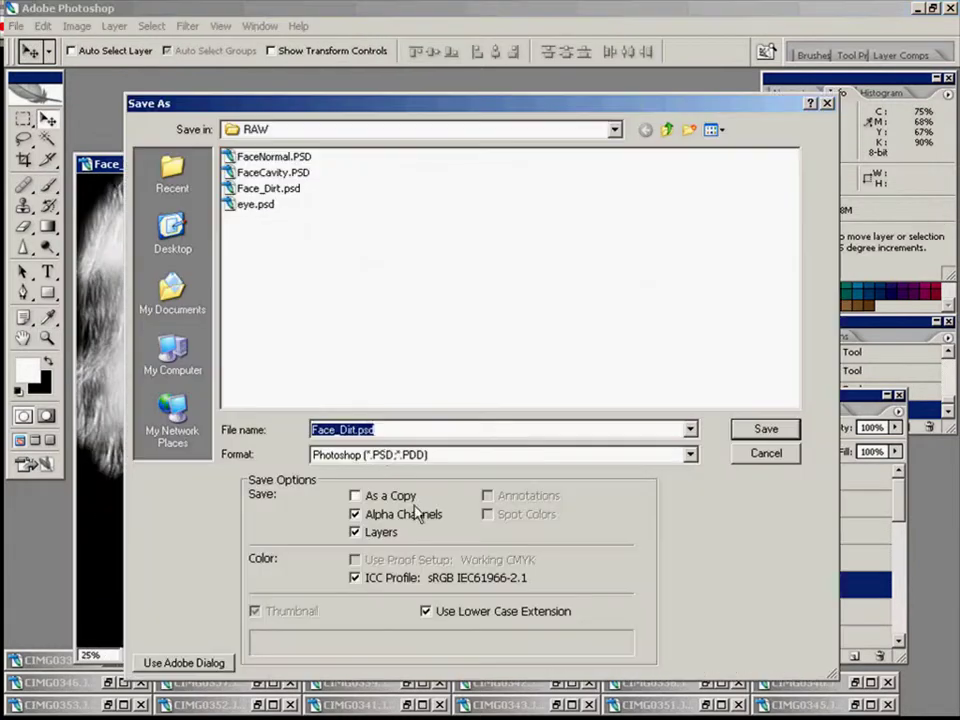
pyautogui.click(381, 453)
pyautogui.click(355, 544)
pyautogui.click(258, 219)
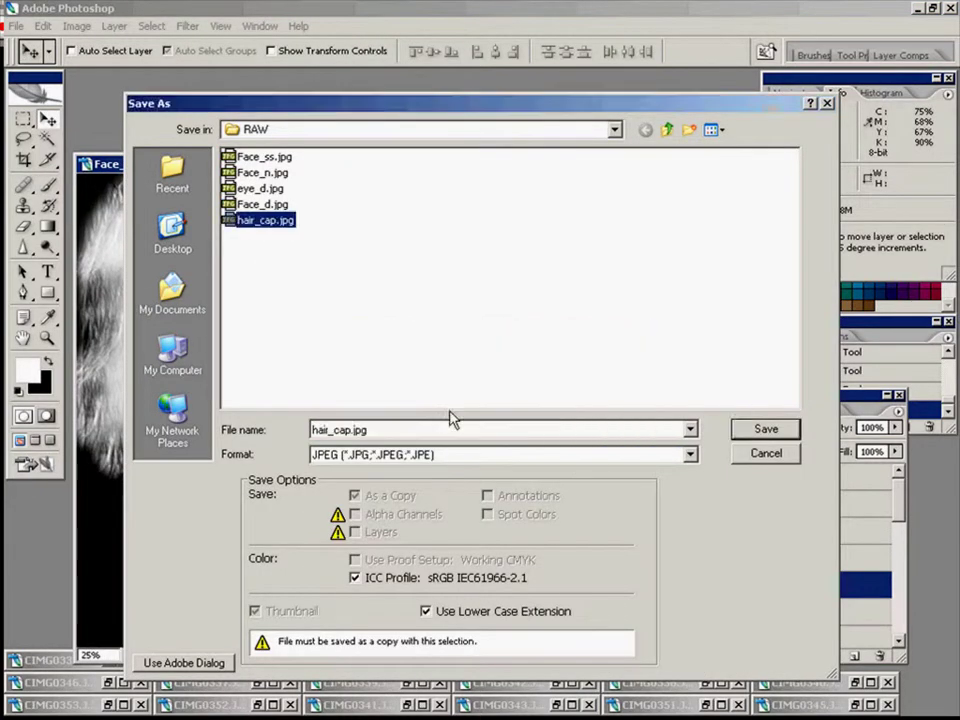
pyautogui.click(766, 429)
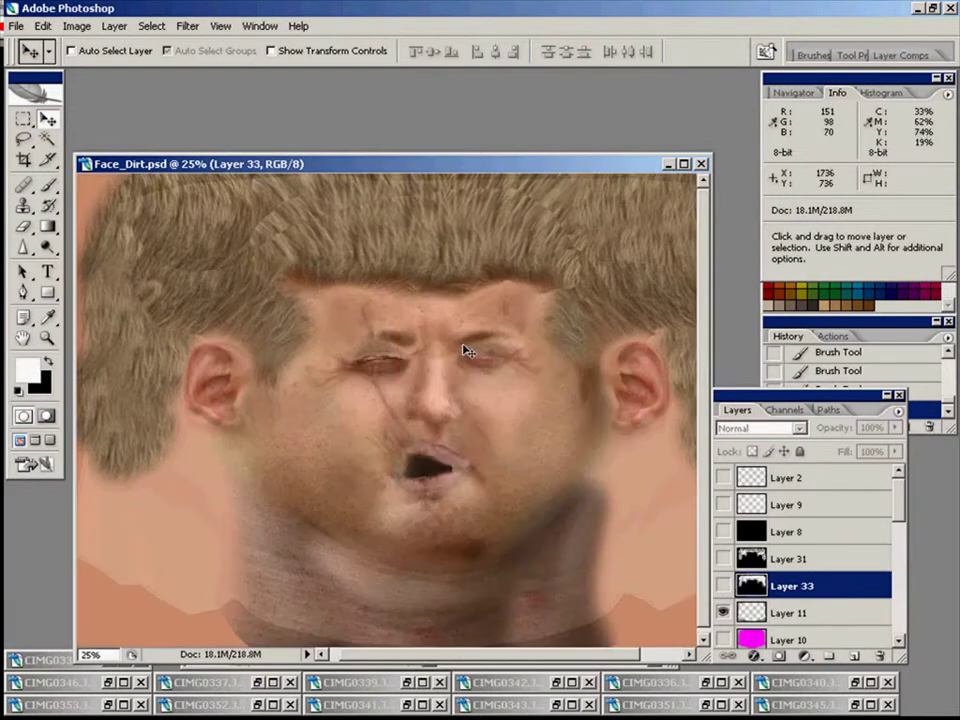
# - Save the coloured face texture, with Layer 33 hidden, as a JPEG over Face_d.jpg
pyautogui.hotkey('ctrl', 'shift', 's')
pyautogui.click(385, 455)
pyautogui.click(370, 544)
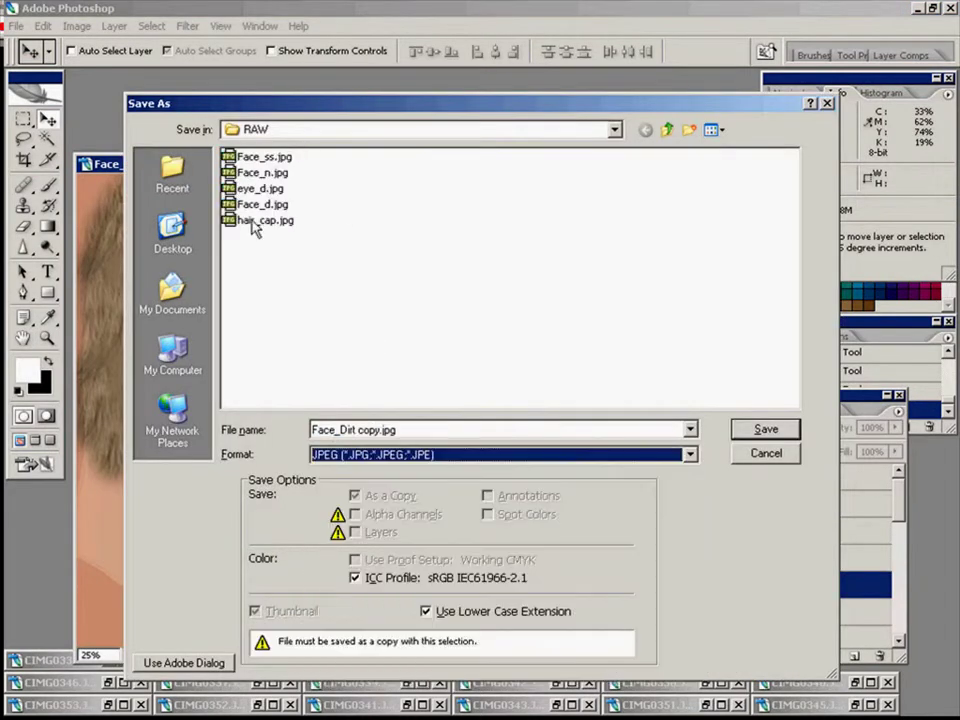
pyautogui.doubleClick(258, 203)
pyautogui.click(442, 408)
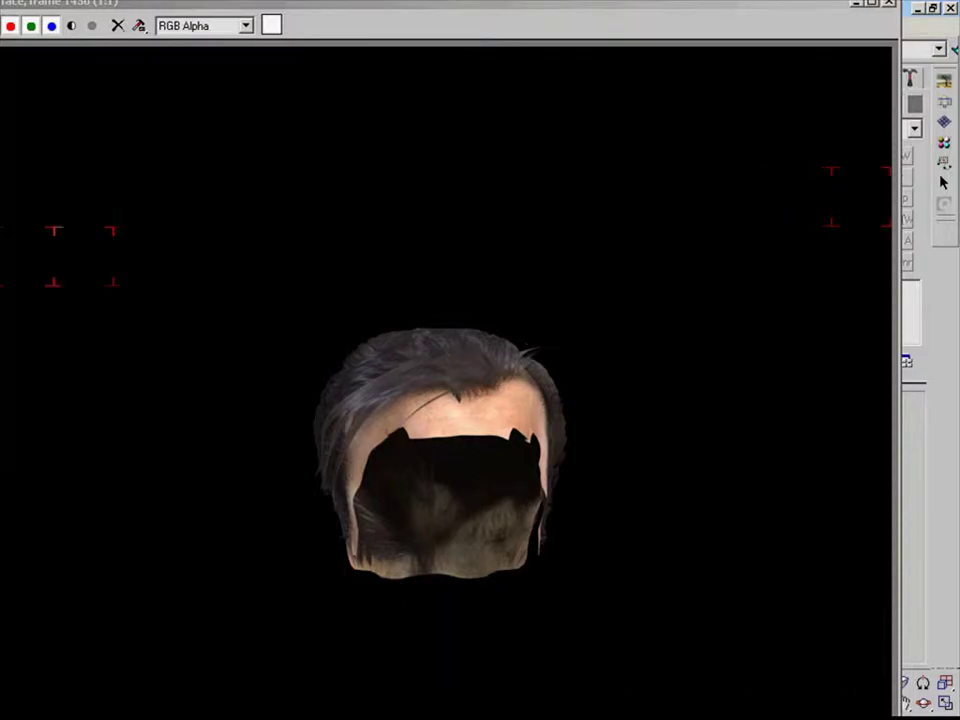
# - Switch to 3ds Max and inspect the hairline and forehead strands in the rendered frame
pyautogui.click(443, 372)
pyautogui.scroll(1, 443, 372)
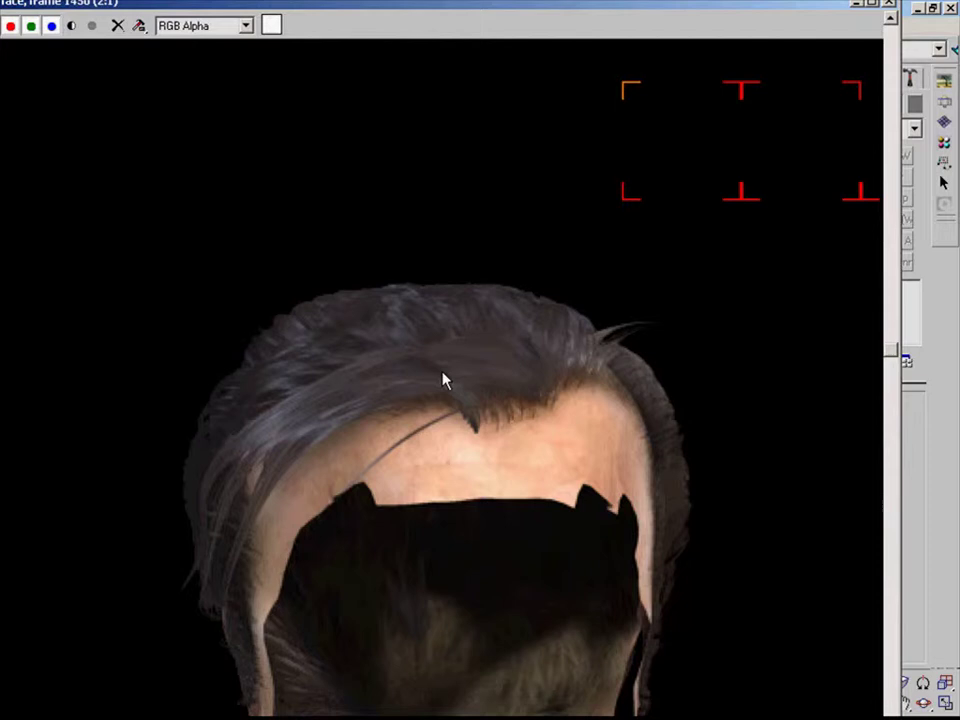
pyautogui.moveTo(443, 372); pyautogui.dragTo(435, 312, button='middle')
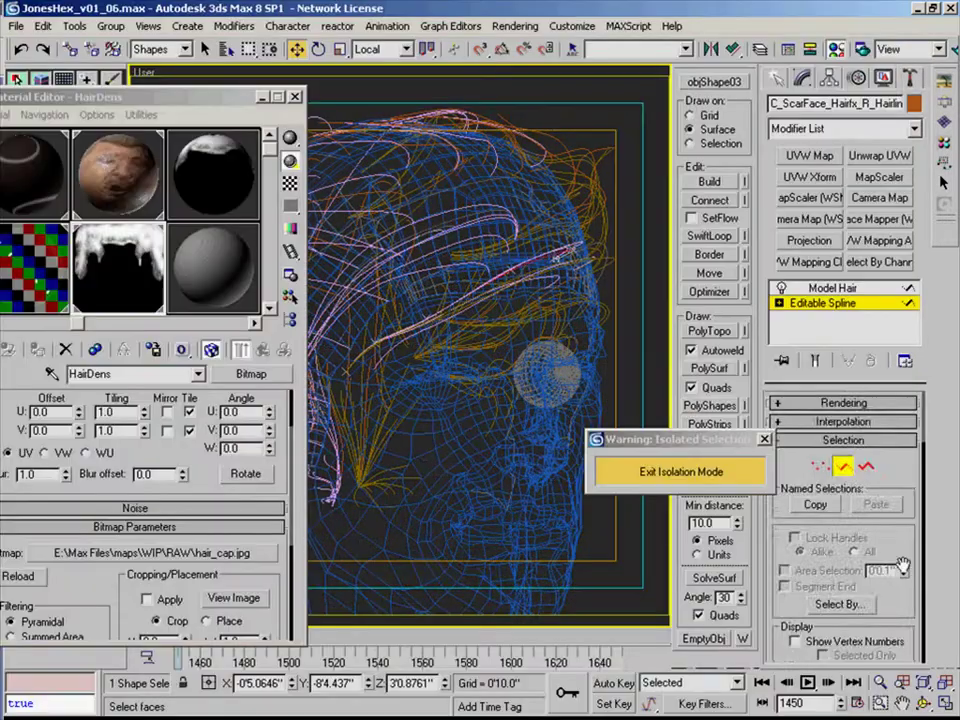
# - Divide the selected segment of the right hairline guide spline by 1 and adjust the vertex position near the forehead
pyautogui.scroll(-10, 858, 612)
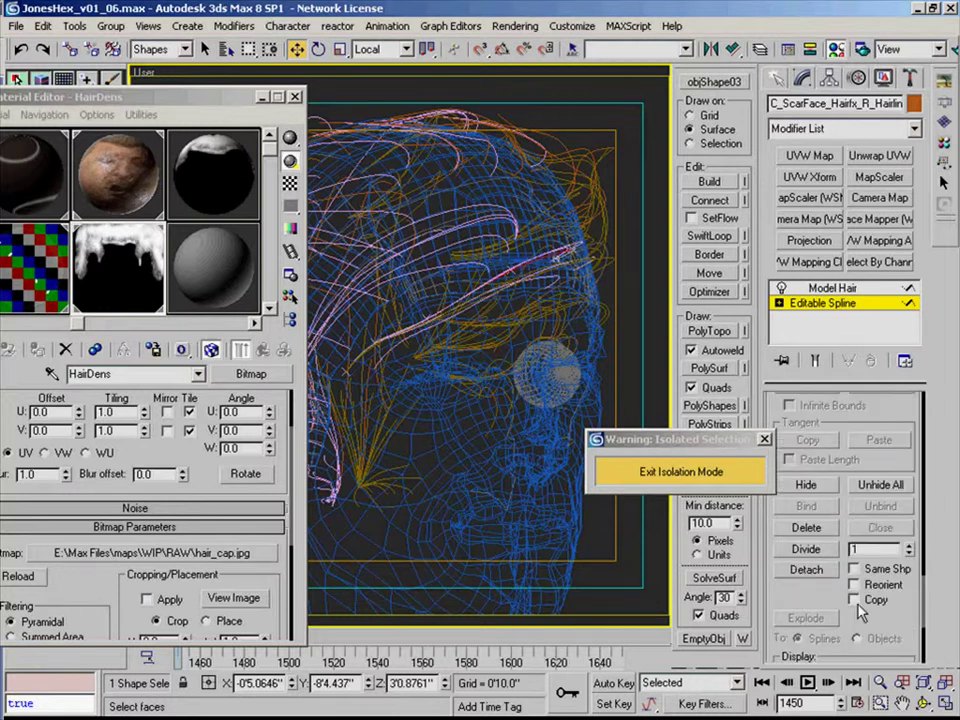
pyautogui.click(804, 552)
pyautogui.press('1')
pyautogui.keyDown('alt'); pyautogui.rightClick(503, 289); pyautogui.keyUp('alt')
pyautogui.keyDown('alt'); pyautogui.moveTo(490, 315); pyautogui.dragTo(492, 284, button='middle'); pyautogui.keyUp('alt')
pyautogui.click(526, 234)
pyautogui.moveTo(492, 284); pyautogui.dragTo(484, 282)
pyautogui.scroll(-5, 484, 282)
pyautogui.click(852, 304)
pyautogui.click(583, 190)
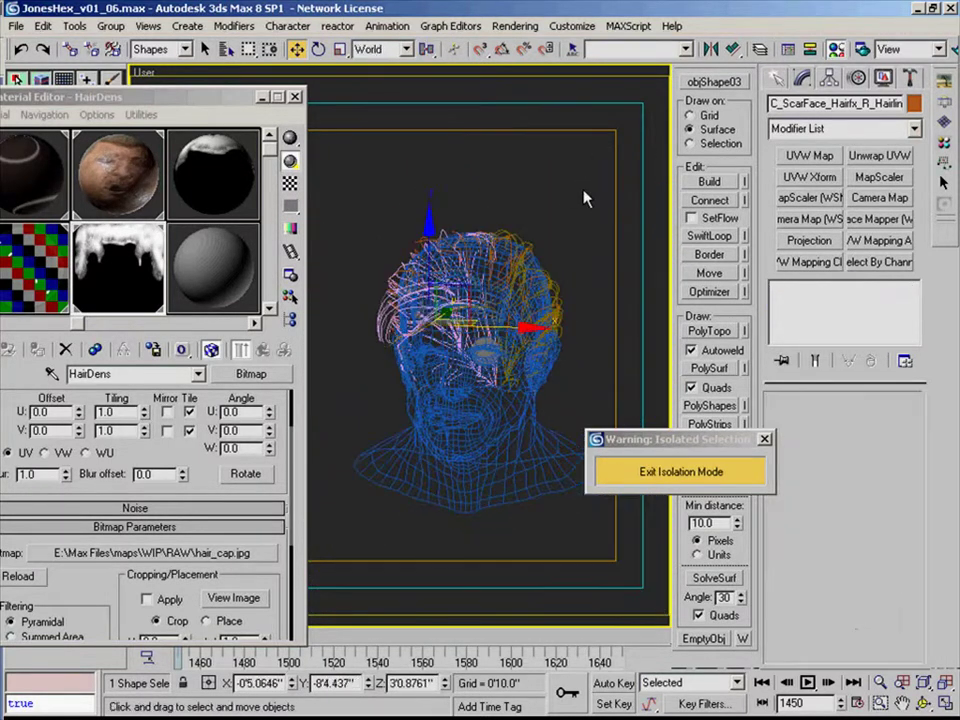
# - Shade the viewport, limit selection to shapes, and select the right hairline guide spline's Editable Spline level
pyautogui.press('F3')
pyautogui.moveTo(585, 198)
pyautogui.keyDown('alt'); pyautogui.mouseDown(button='middle')
pyautogui.moveTo(559, 270)
pyautogui.moveTo(510, 292)
pyautogui.mouseUp(button='middle'); pyautogui.keyUp('alt')
pyautogui.scroll(-3, 510, 292)
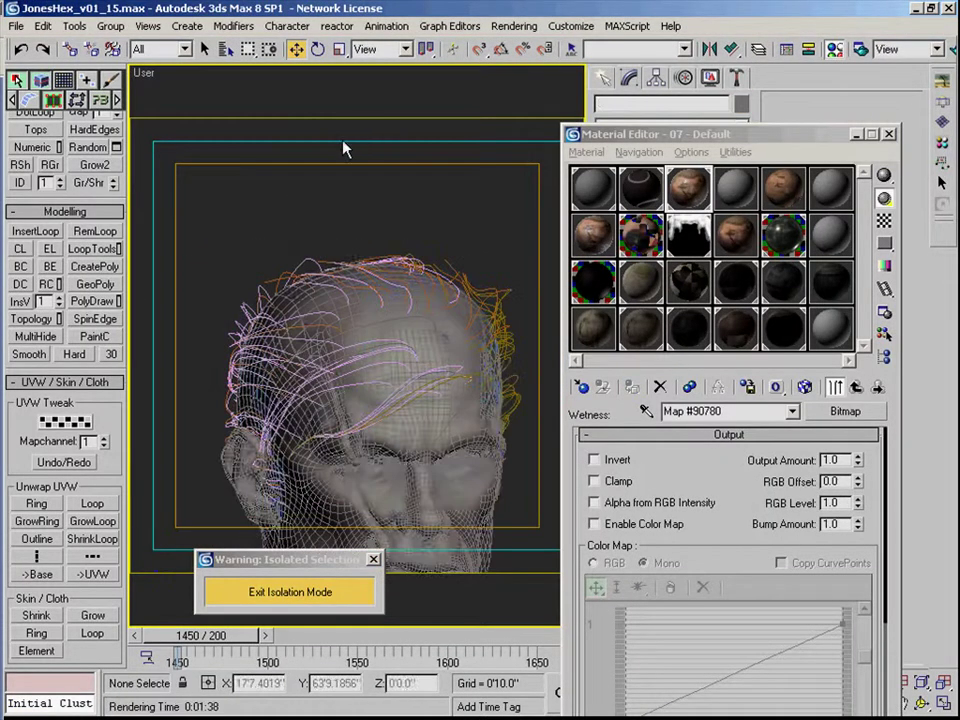
pyautogui.press('F3')
pyautogui.click(184, 50)
pyautogui.click(166, 93)
pyautogui.scroll(3, 272, 279)
pyautogui.moveTo(348, 452); pyautogui.dragTo(364, 372, button='middle')
pyautogui.click(435, 324)
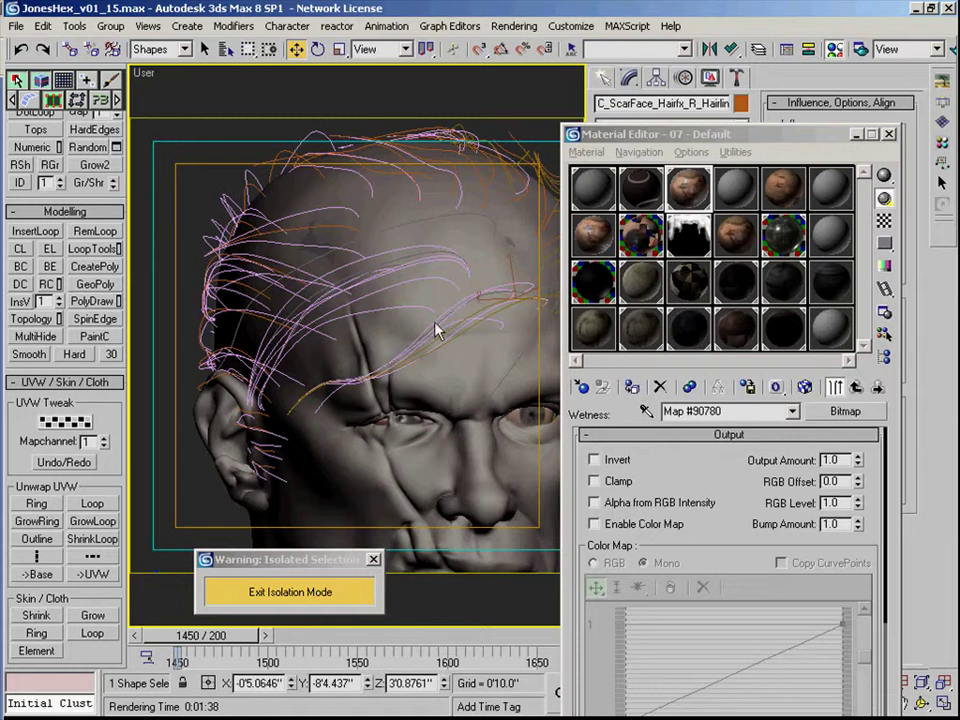
pyautogui.moveTo(650, 133); pyautogui.dragTo(393, 455)
pyautogui.click(640, 303)
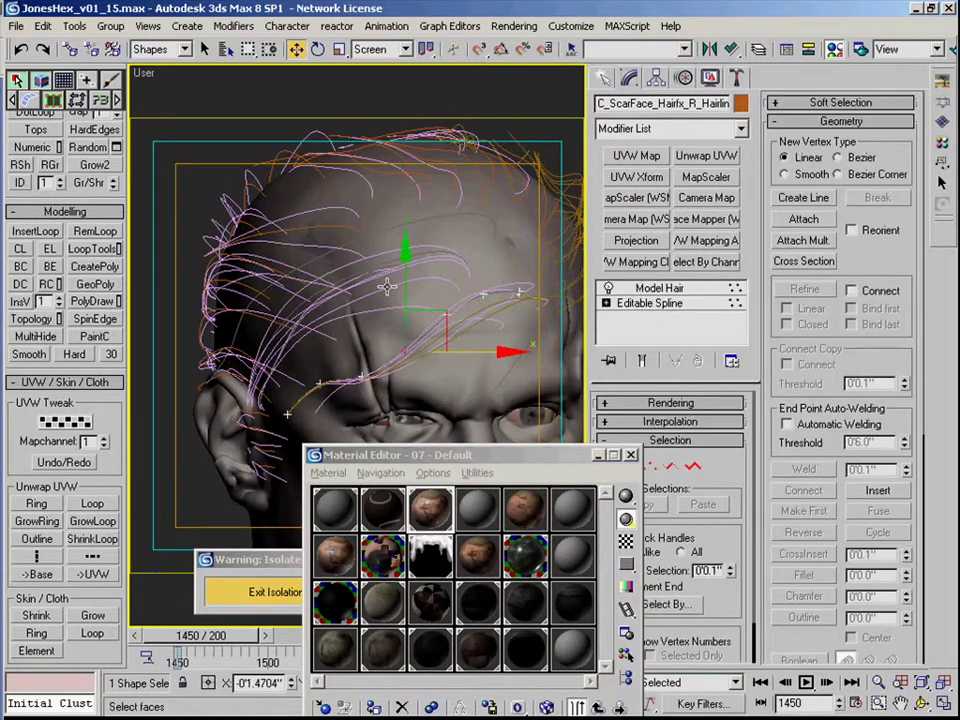
# - Select the vertices along the temple half of the lowest forehead guide strand and nudge them slightly from the side view
pyautogui.press('1')
pyautogui.keyDown('alt'); pyautogui.moveTo(387, 287); pyautogui.dragTo(394, 243, button='middle'); pyautogui.keyUp('alt')
pyautogui.moveTo(261, 393); pyautogui.dragTo(430, 299)
pyautogui.keyDown('alt'); pyautogui.moveTo(430, 299); pyautogui.dragTo(478, 279, button='middle'); pyautogui.keyUp('alt')
pyautogui.moveTo(440, 271); pyautogui.dragTo(439, 271)
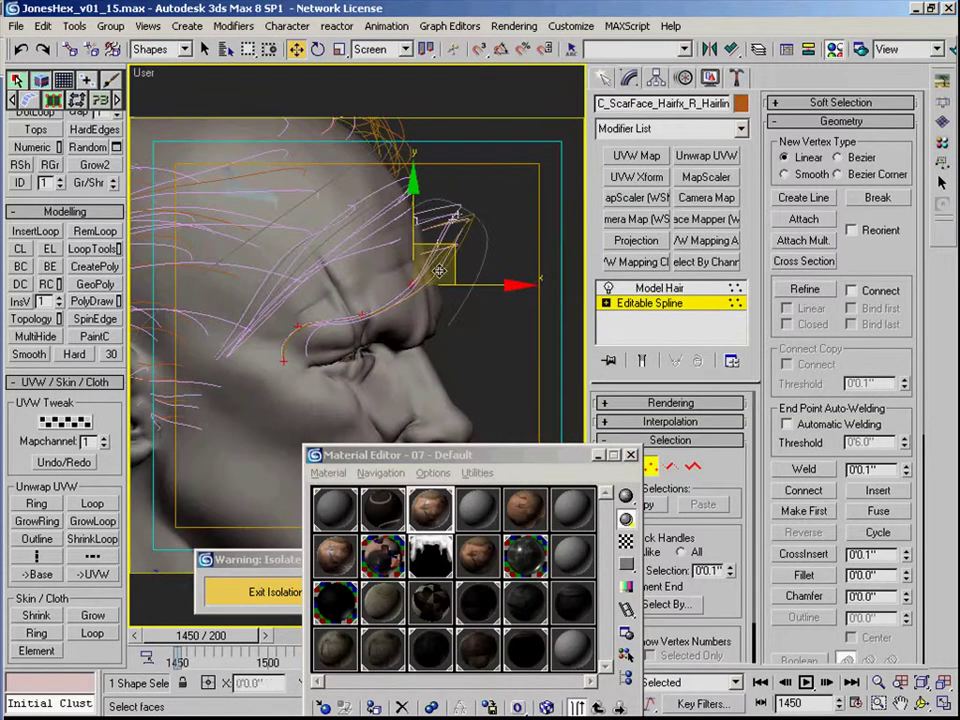
pyautogui.keyDown('alt'); pyautogui.moveTo(431, 322); pyautogui.dragTo(312, 290, button='middle'); pyautogui.keyUp('alt')
pyautogui.press('1')
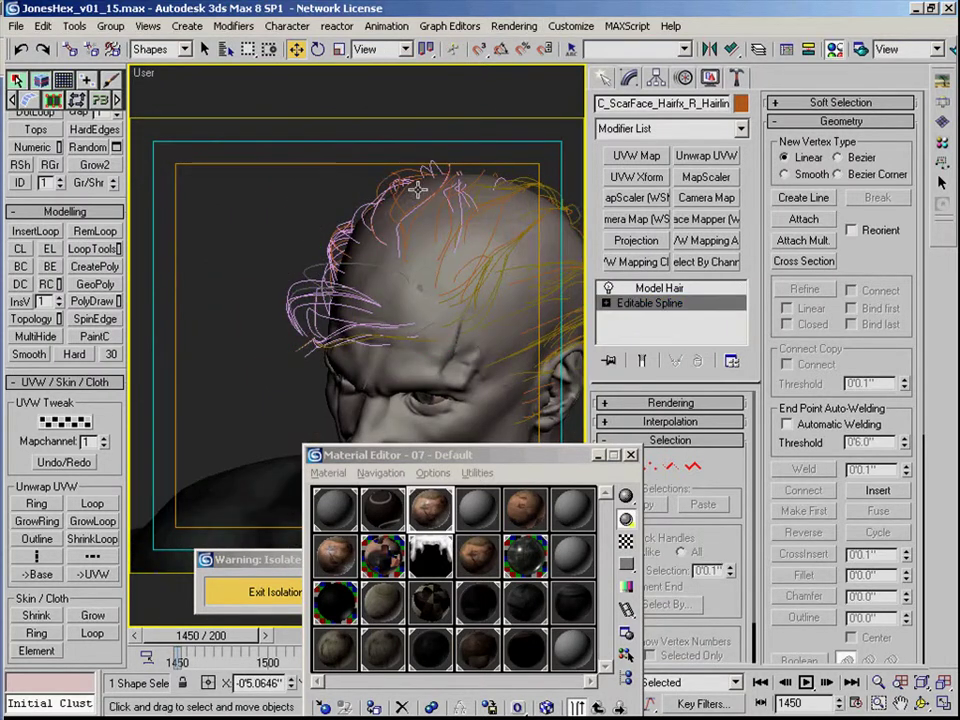
# - Review the hairline guides from the front and sides, return to the Model Hair modifier, and clear the selection
pyautogui.scroll(-3, 418, 190)
pyautogui.keyDown('alt'); pyautogui.moveTo(318, 200); pyautogui.dragTo(371, 226, button='middle'); pyautogui.keyUp('alt')
pyautogui.press('f')
pyautogui.scroll(-4, 331, 201)
pyautogui.moveTo(420, 250); pyautogui.dragTo(338, 257, button='middle')
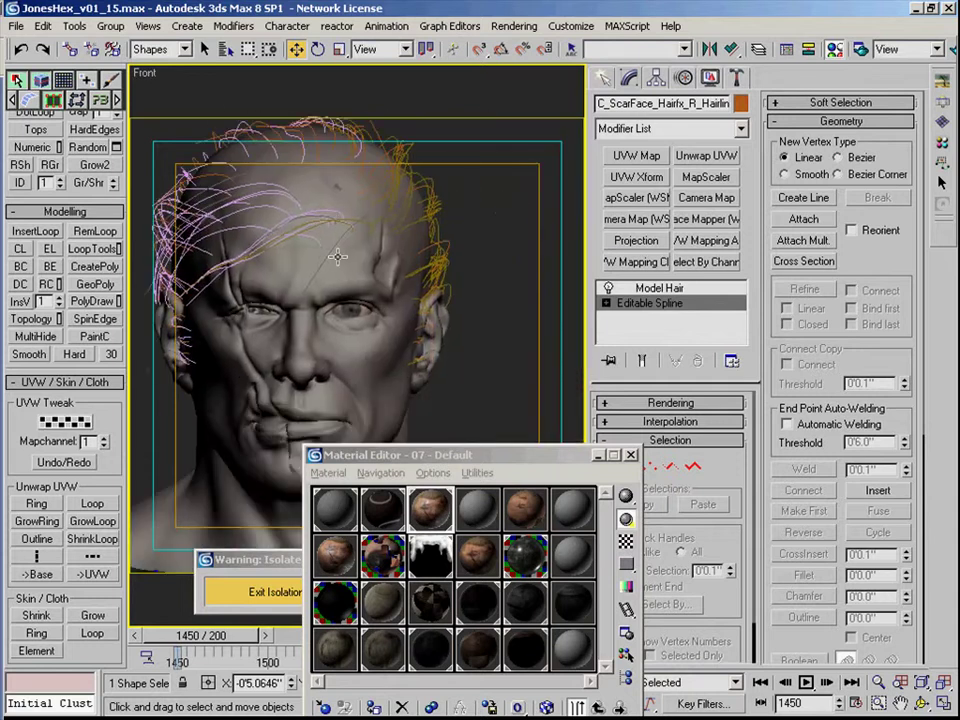
pyautogui.click(659, 288)
pyautogui.keyDown('alt'); pyautogui.moveTo(394, 234); pyautogui.dragTo(516, 193, button='middle'); pyautogui.keyUp('alt')
pyautogui.click(336, 172)
pyautogui.keyDown('alt'); pyautogui.moveTo(352, 184); pyautogui.dragTo(456, 196, button='middle'); pyautogui.keyUp('alt')
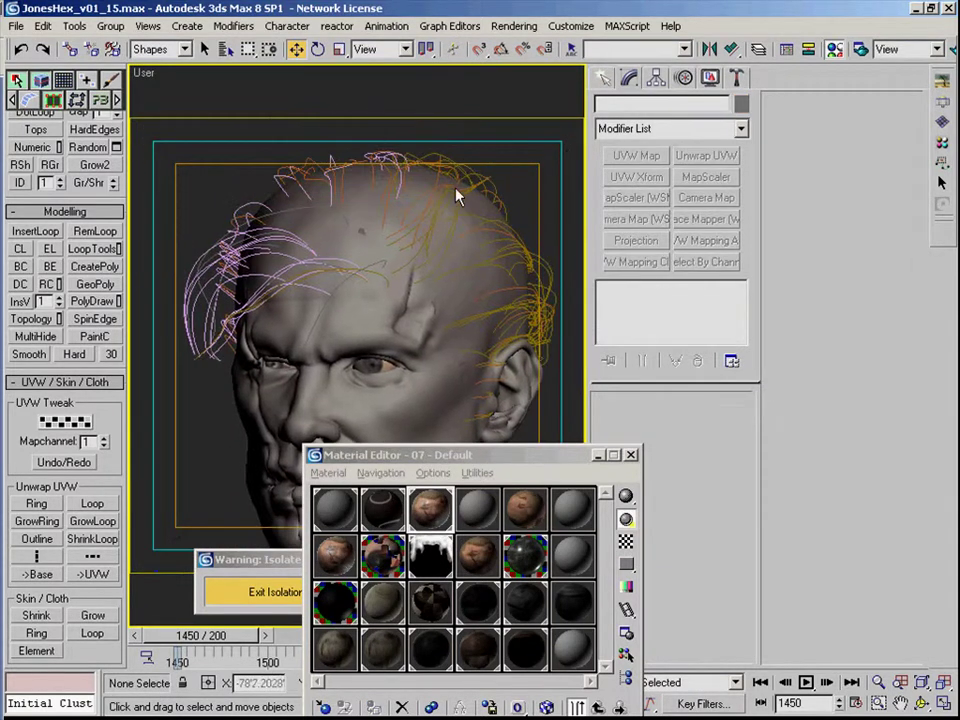
# - Allow selection of all object types and cycle through the overlapping head meshes to select NewHairCap
pyautogui.click(184, 49)
pyautogui.click(155, 63)
pyautogui.click(360, 232)
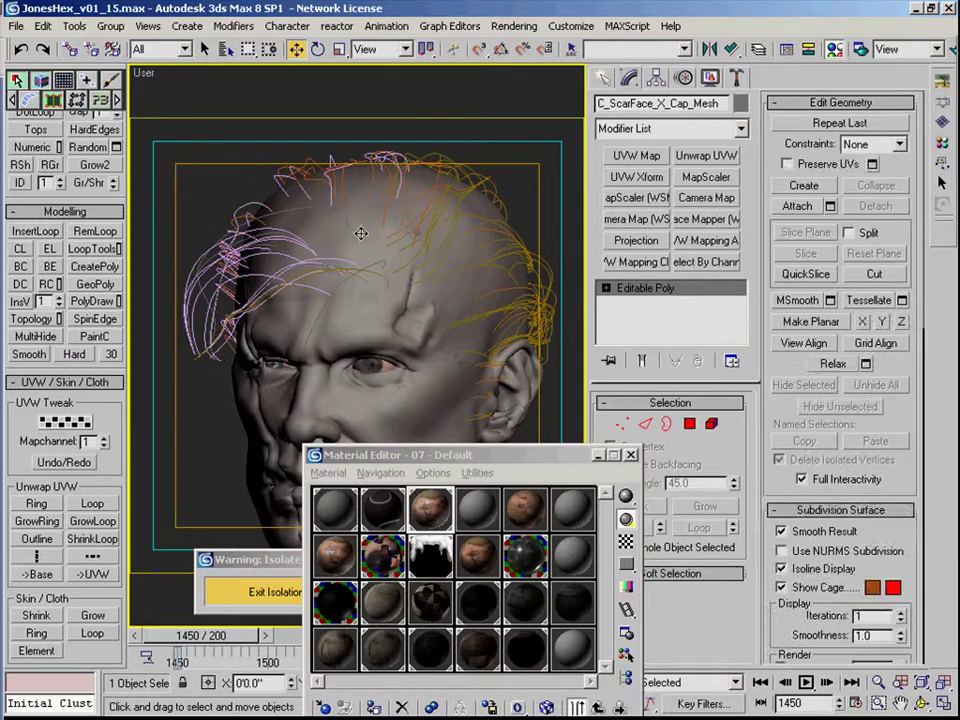
pyautogui.click(360, 233)
pyautogui.click(360, 232)
pyautogui.click(360, 232)
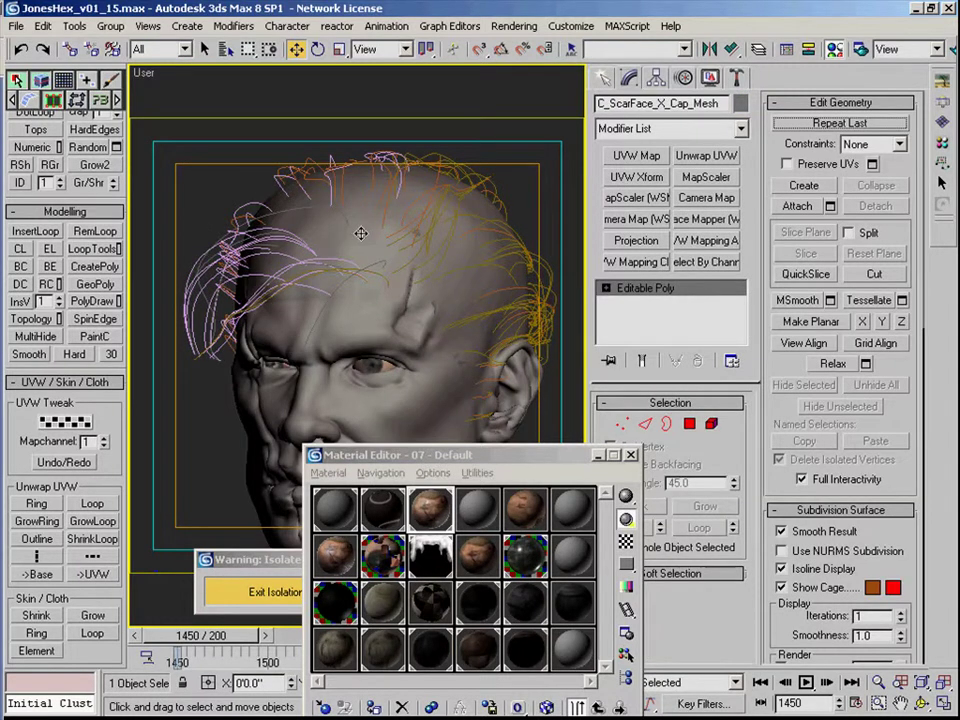
pyautogui.click(360, 233)
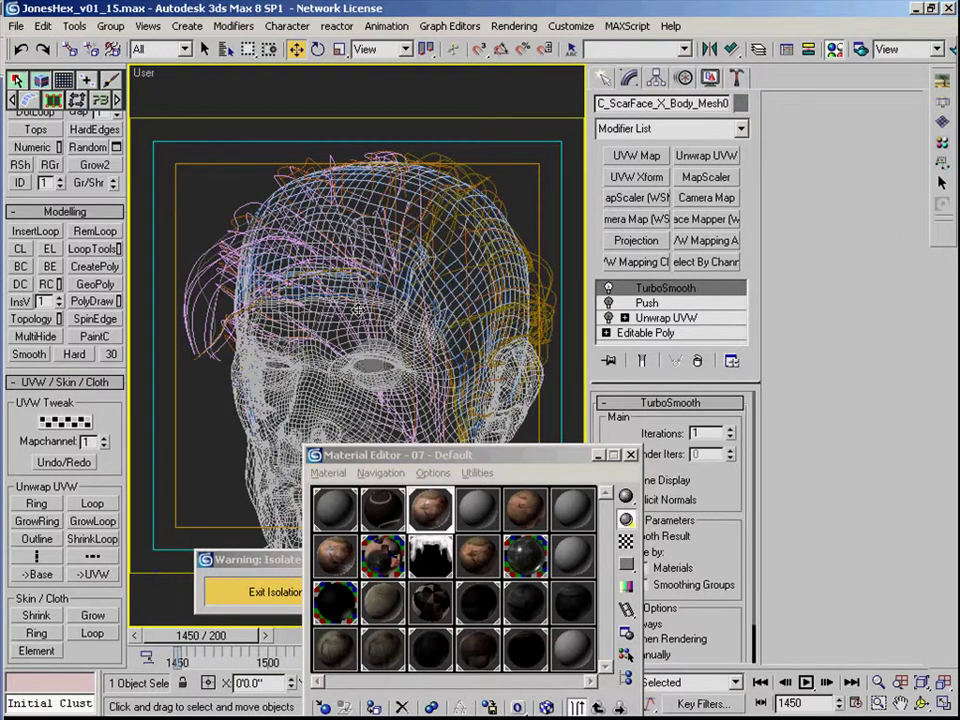
pyautogui.click(360, 232)
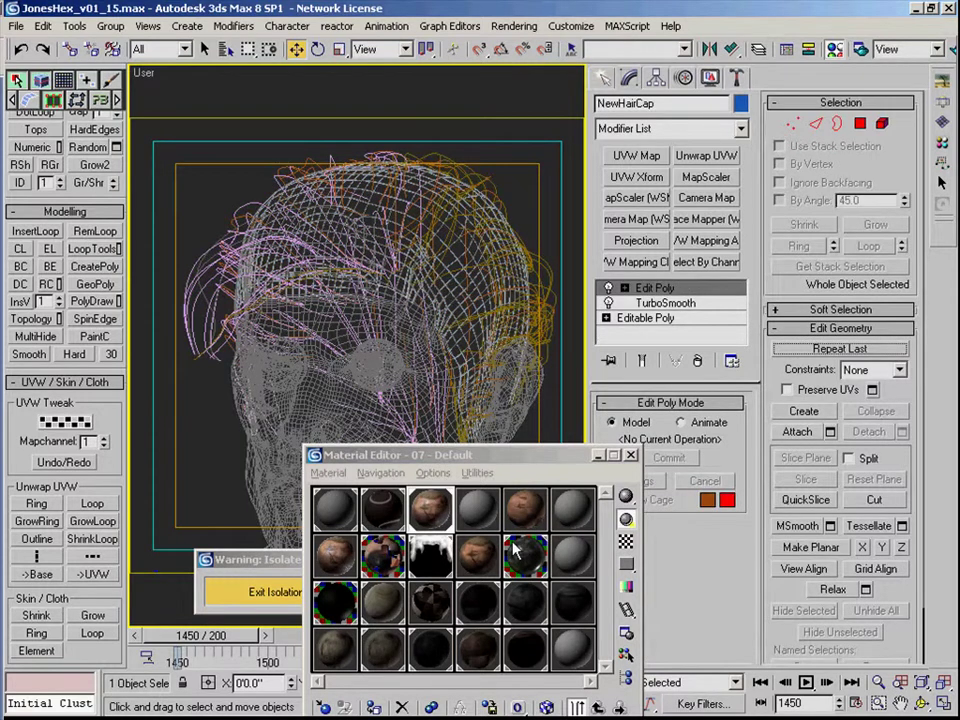
# - Isolate NewHairCap and show it shaded
pyautogui.moveTo(376, 268)
pyautogui.keyDown('alt'); pyautogui.mouseDown(button='middle')
pyautogui.moveTo(413, 212)
pyautogui.moveTo(409, 283)
pyautogui.mouseUp(button='middle'); pyautogui.keyUp('alt')
pyautogui.hotkey('alt', 'q')
pyautogui.scroll(-3, 372, 279)
pyautogui.press('F3')
pyautogui.scroll(3, 378, 275)
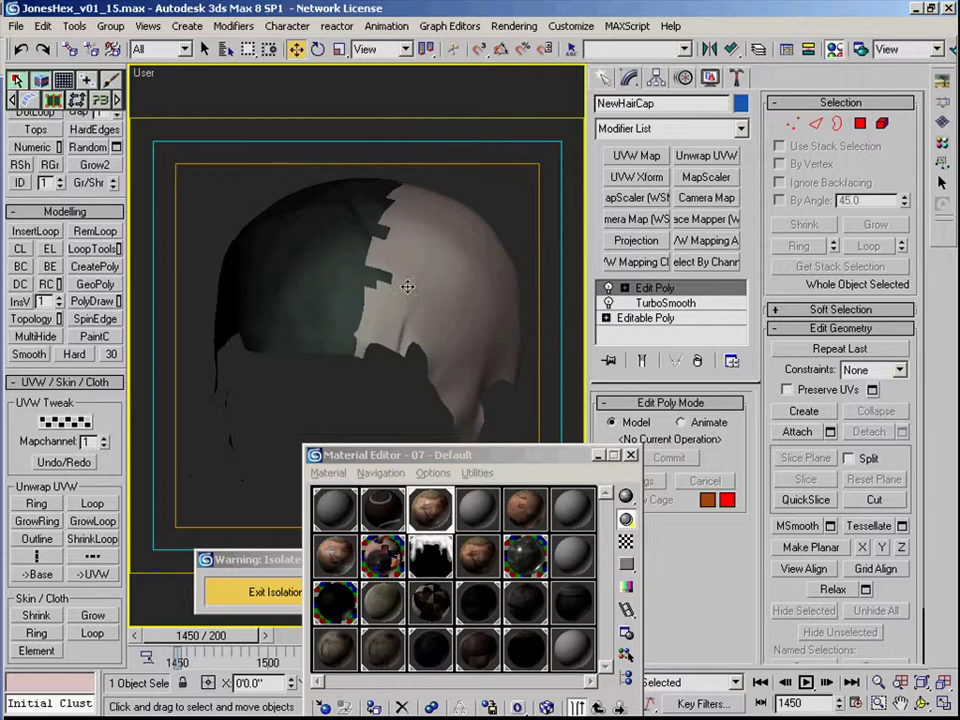
# - Place the HairDens map in the diffuse slot of the 11 - Default material
pyautogui.click(478, 511)
pyautogui.moveTo(474, 458); pyautogui.dragTo(598, 270)
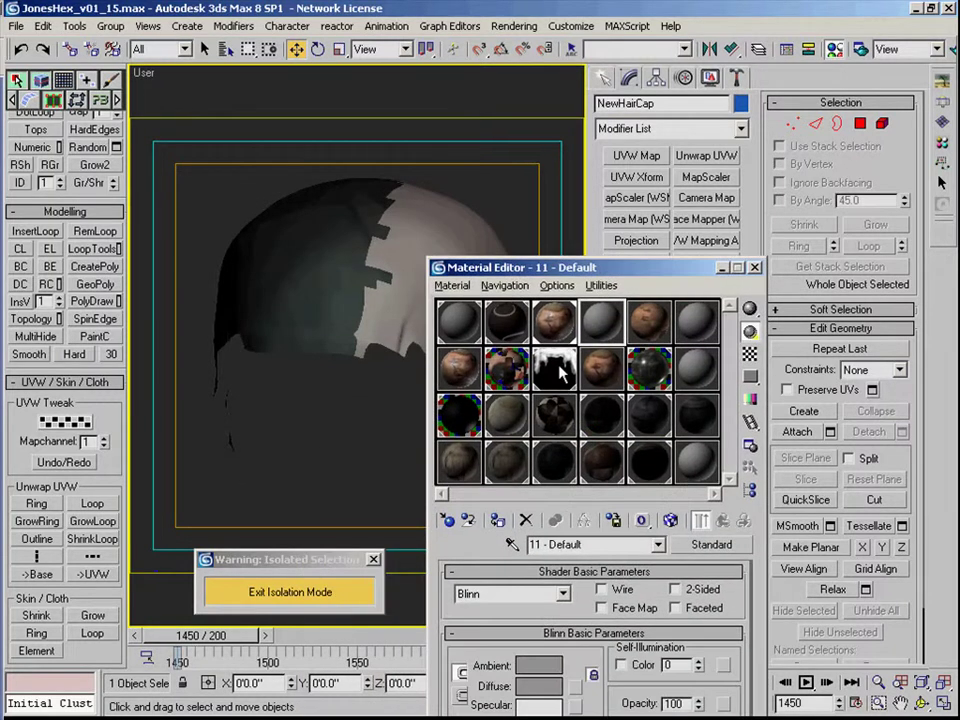
pyautogui.moveTo(559, 366); pyautogui.dragTo(575, 688)
pyautogui.click(554, 653)
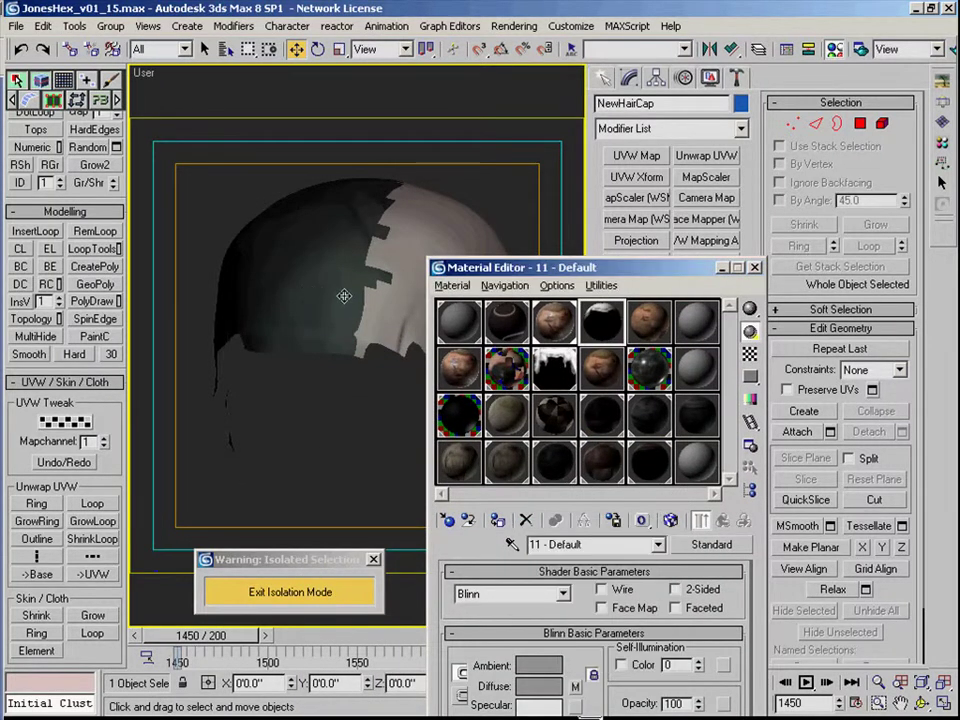
pyautogui.moveTo(344, 296); pyautogui.dragTo(336, 316, button='middle')
# - Assign the material to NewHairCap, renaming it test to resolve the duplicate name
pyautogui.click(495, 517)
pyautogui.click(430, 366)
pyautogui.doubleClick(431, 386)
pyautogui.write('tes')
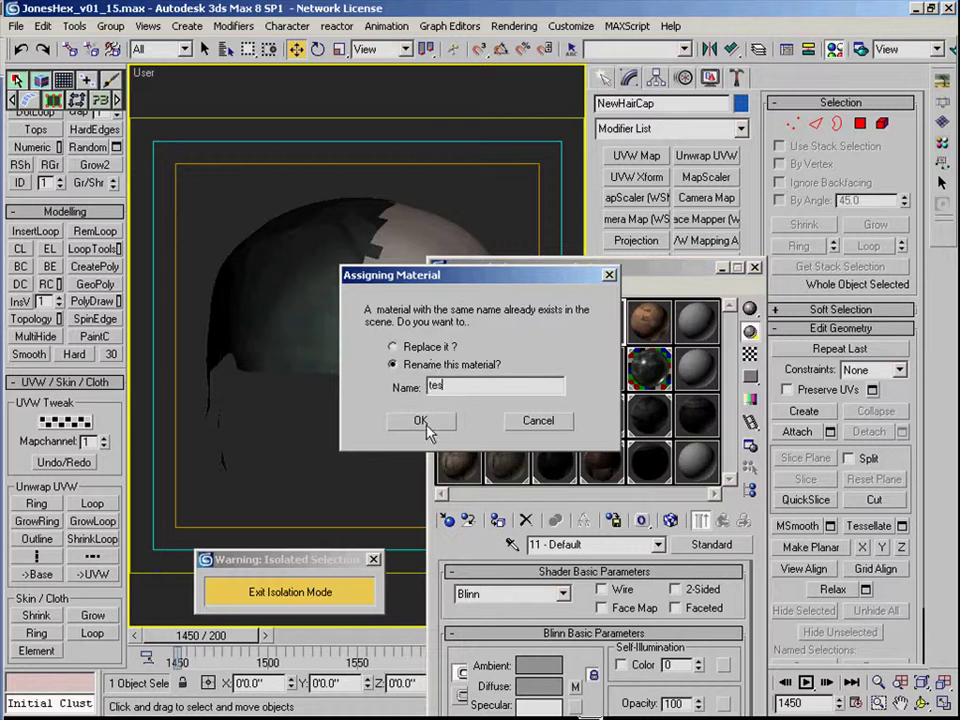
pyautogui.write('t')
pyautogui.click(421, 420)
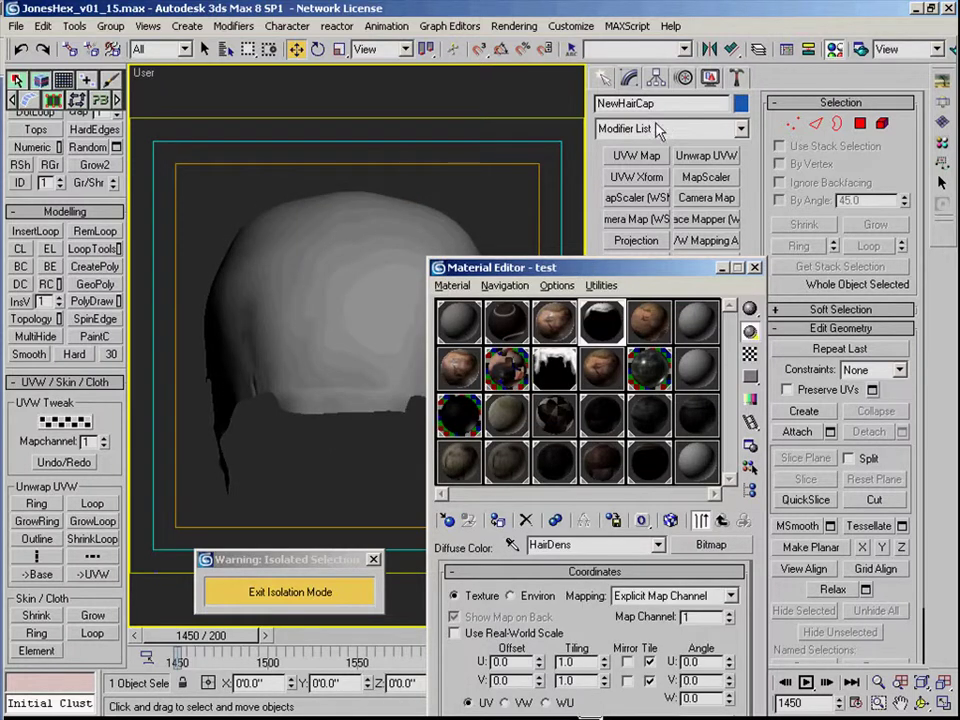
# - Add an Unwrap UVW modifier to NewHairCap, check its UV layout on map channel 1, and close the UV editor
pyautogui.moveTo(495, 267); pyautogui.dragTo(203, 442)
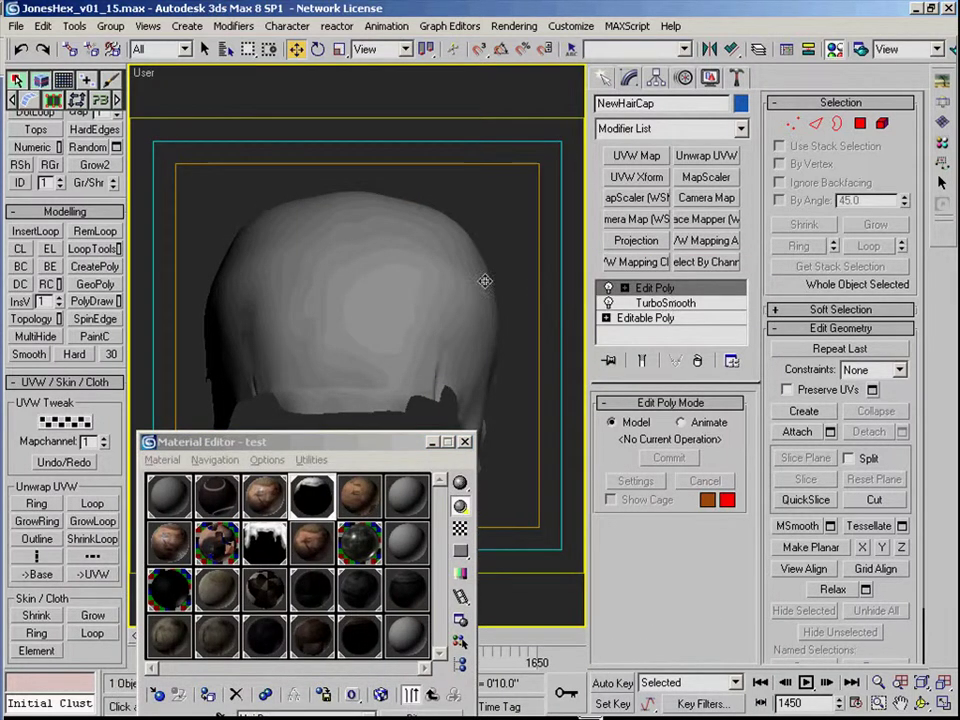
pyautogui.click(706, 155)
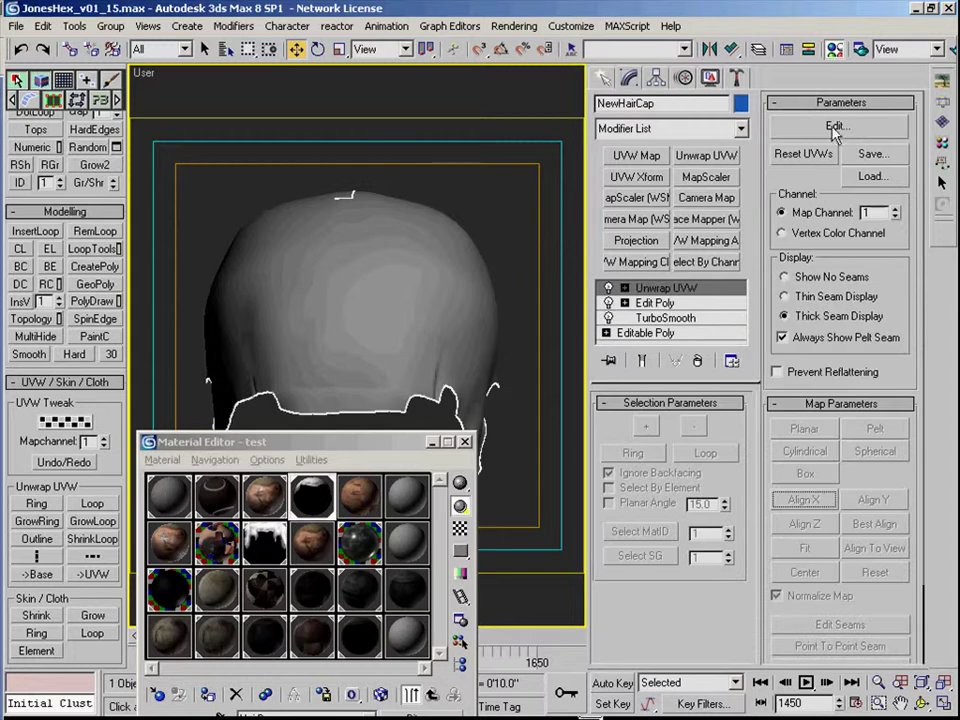
pyautogui.click(832, 130)
pyautogui.scroll(-1, 424, 358)
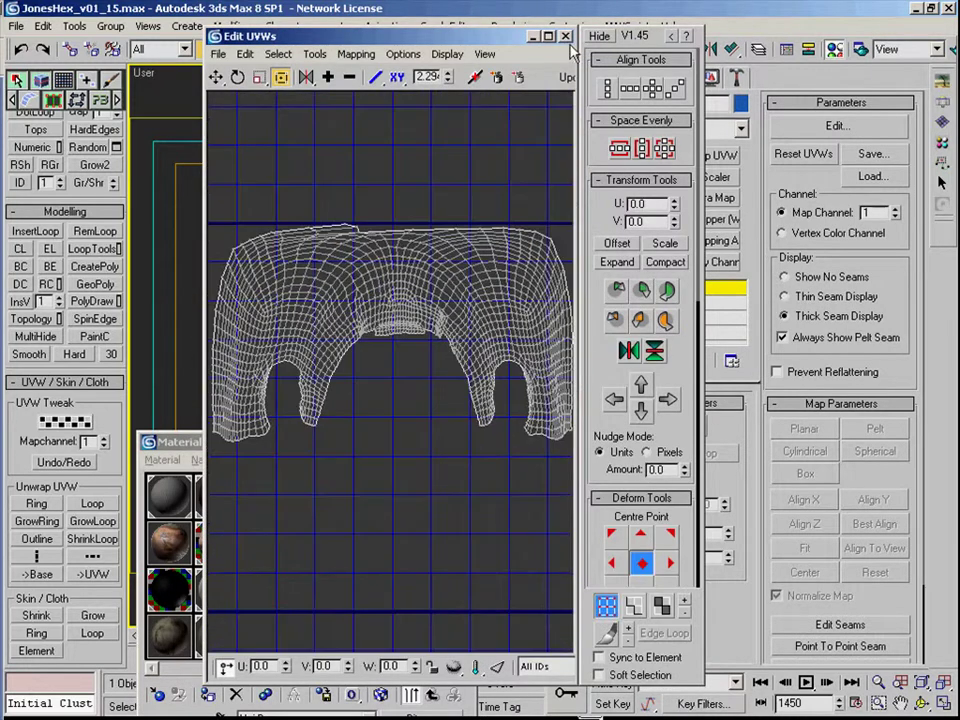
pyautogui.click(563, 37)
# - Display the test material's HairDens diffuse map on NewHairCap in the viewport
pyautogui.moveTo(440, 281); pyautogui.dragTo(466, 246, button='middle')
pyautogui.click(316, 503)
pyautogui.moveTo(343, 438); pyautogui.dragTo(345, 313)
pyautogui.click(382, 571)
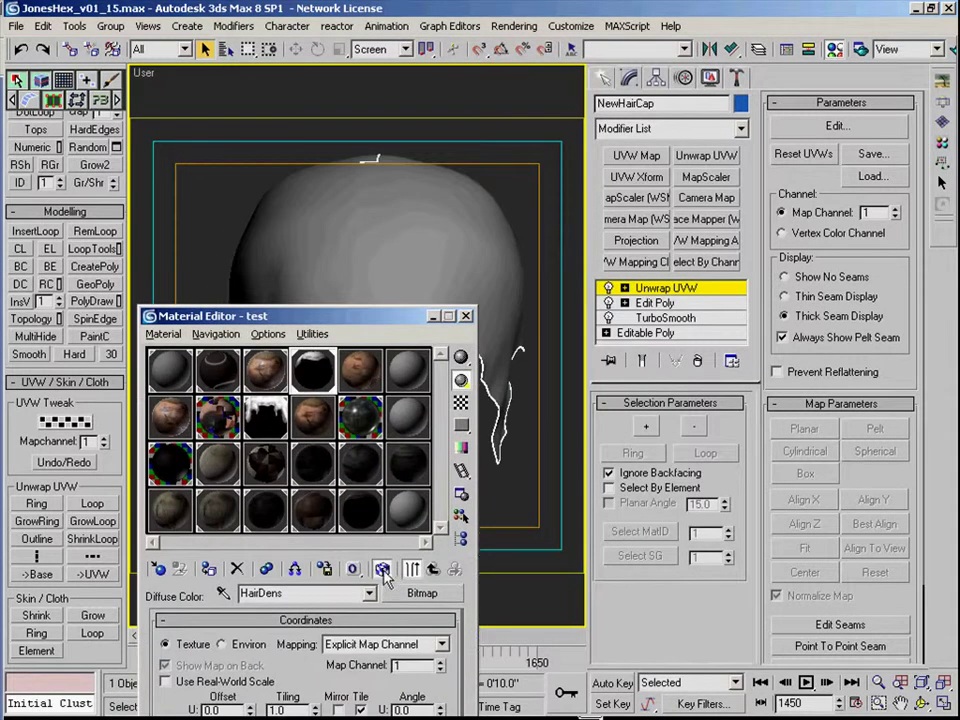
# - Check the mapped hair cap from the side and exit isolation mode
pyautogui.keyDown('alt'); pyautogui.moveTo(452, 242); pyautogui.dragTo(565, 209, button='middle'); pyautogui.keyUp('alt')
pyautogui.moveTo(416, 315); pyautogui.dragTo(615, 364)
pyautogui.click(265, 590)
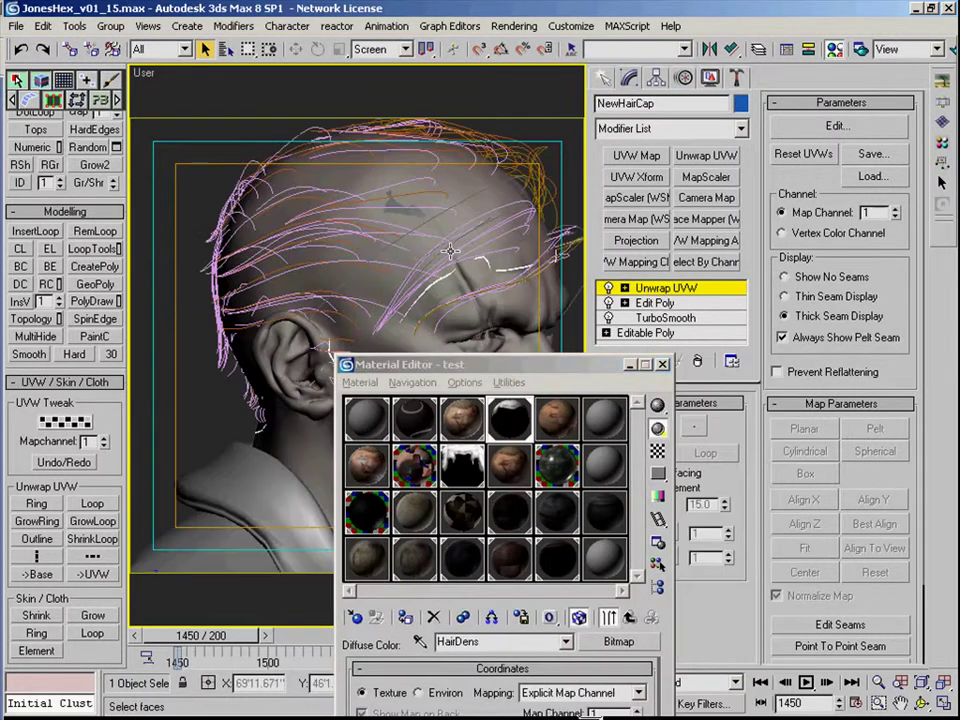
# - Restrict viewport selection to shapes and delete the Unwrap UVW modifier from NewHairCap
pyautogui.keyDown('alt'); pyautogui.moveTo(437, 254); pyautogui.dragTo(270, 182, button='middle'); pyautogui.keyUp('alt')
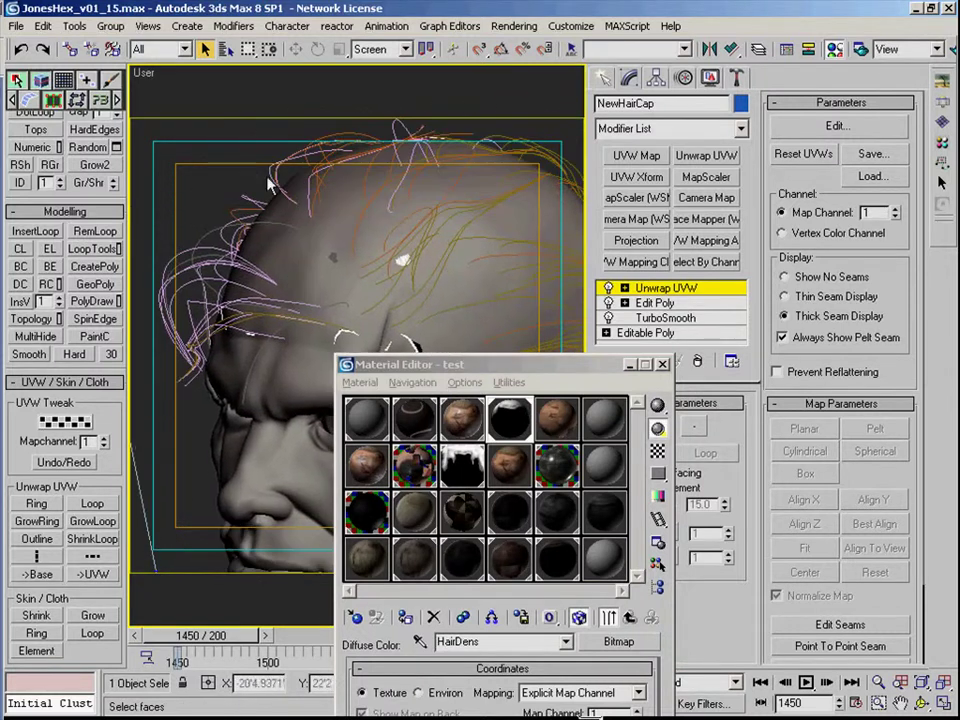
pyautogui.click(160, 49)
pyautogui.click(163, 92)
pyautogui.scroll(-3, 330, 191)
pyautogui.moveTo(257, 164); pyautogui.dragTo(532, 383)
pyautogui.scroll(1, 386, 222)
pyautogui.click(668, 290)
pyautogui.click(697, 361)
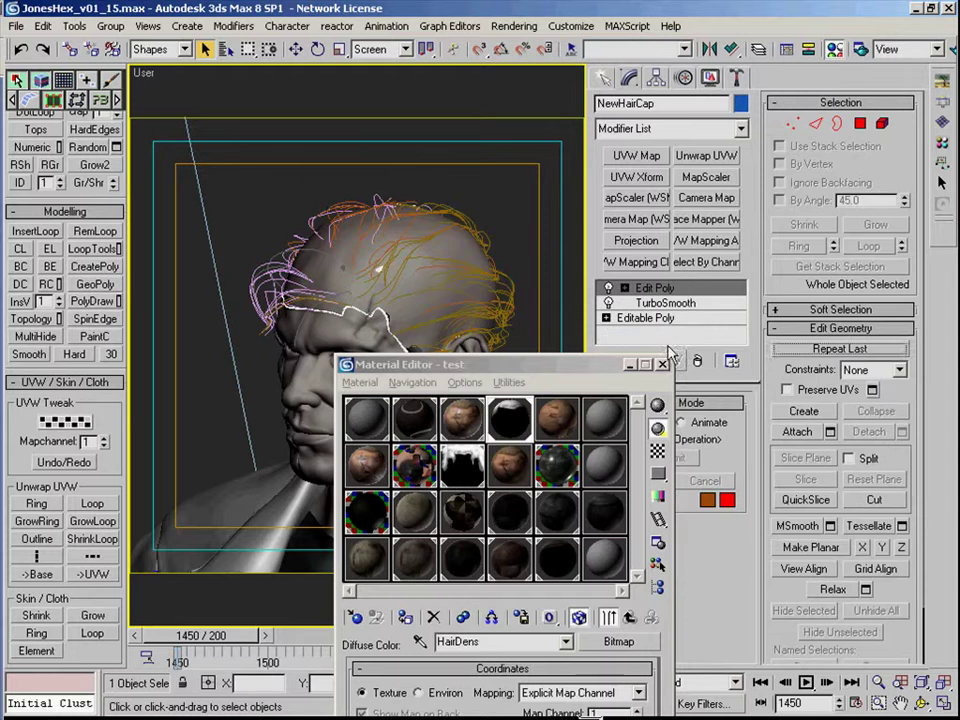
# - Add the hair guide splines around the scalp to the selection and isolate them with the hair cap
pyautogui.scroll(-4, 440, 239)
pyautogui.moveTo(500, 346); pyautogui.dragTo(493, 311)
pyautogui.hotkey('alt', 'q')
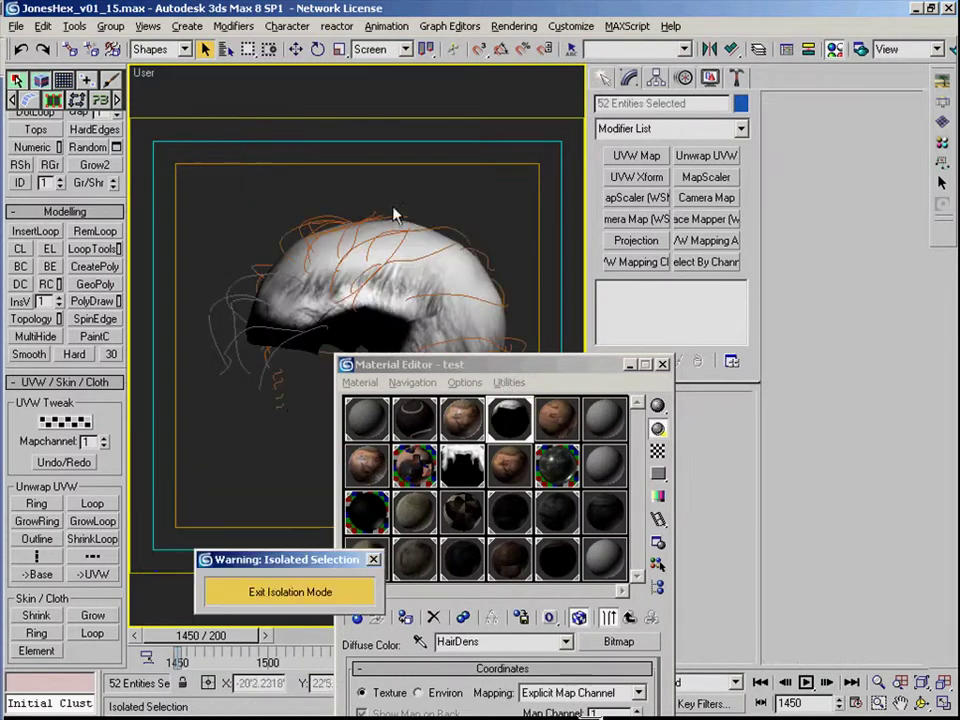
# - Select a right hairline guide spline at the front of the cap and adjust its vertex with the Move tool and snapping
pyautogui.click(383, 264)
pyautogui.scroll(3, 381, 266)
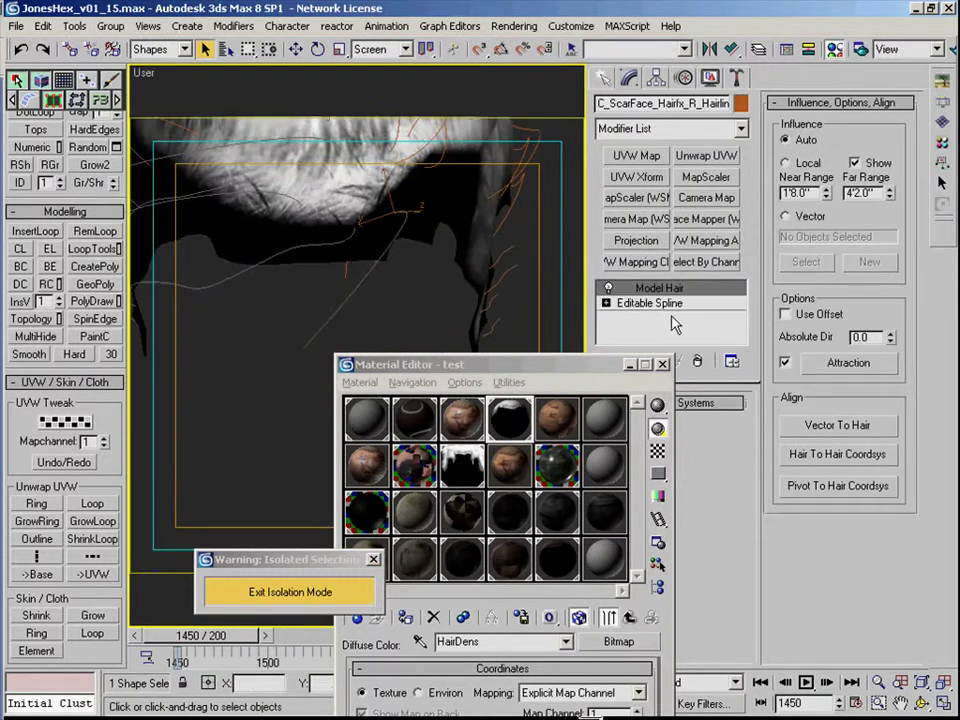
pyautogui.click(664, 303)
pyautogui.press('1')
pyautogui.moveTo(406, 218); pyautogui.dragTo(412, 300, button='middle')
pyautogui.press('s')
pyautogui.press('w')
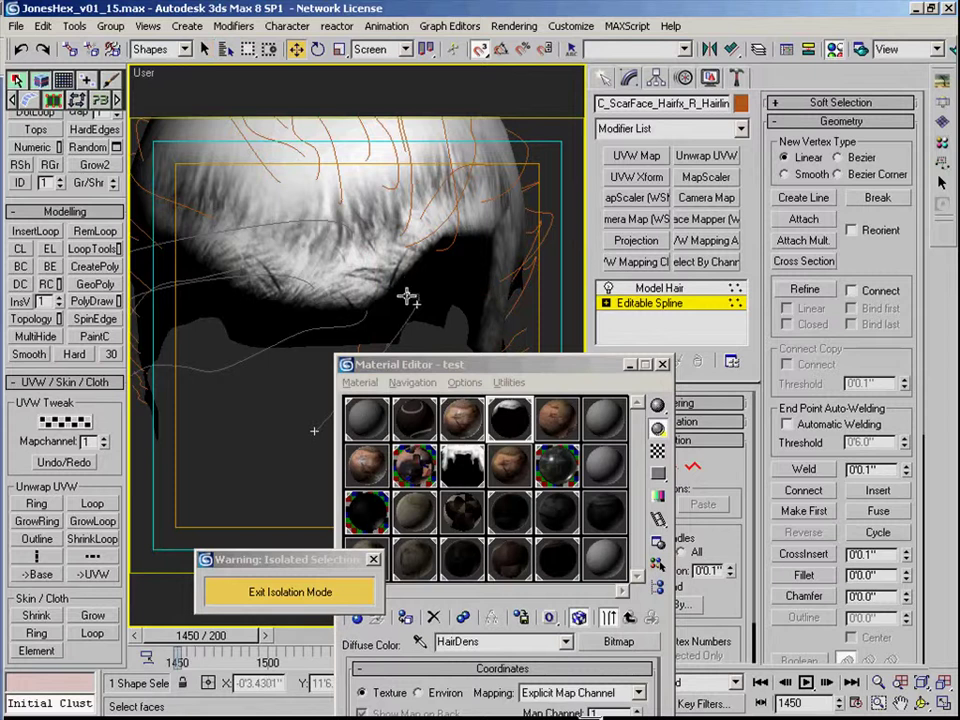
pyautogui.keyDown('alt'); pyautogui.moveTo(305, 212); pyautogui.dragTo(455, 280, button='middle'); pyautogui.keyUp('alt')
pyautogui.click(364, 290)
pyautogui.press('s')
pyautogui.press('1')
# - Move the end vertex of a neighbouring right hairline guide spline with vertex snapping, beside the front hairline
pyautogui.click(408, 250)
pyautogui.scroll(2, 420, 258)
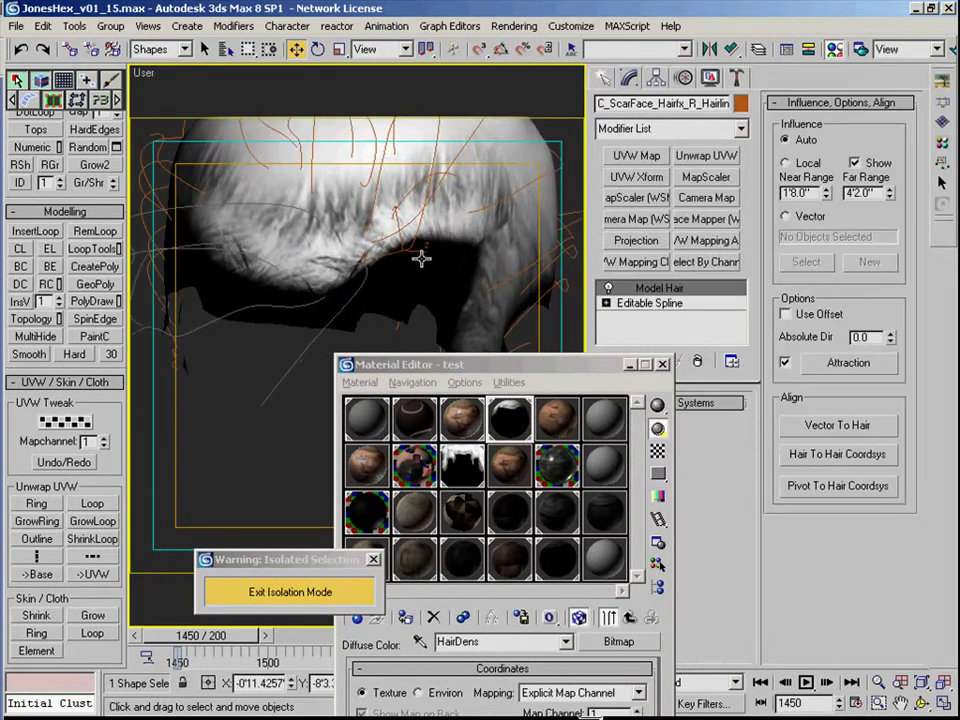
pyautogui.press('s')
pyautogui.press('1')
pyautogui.click(405, 248)
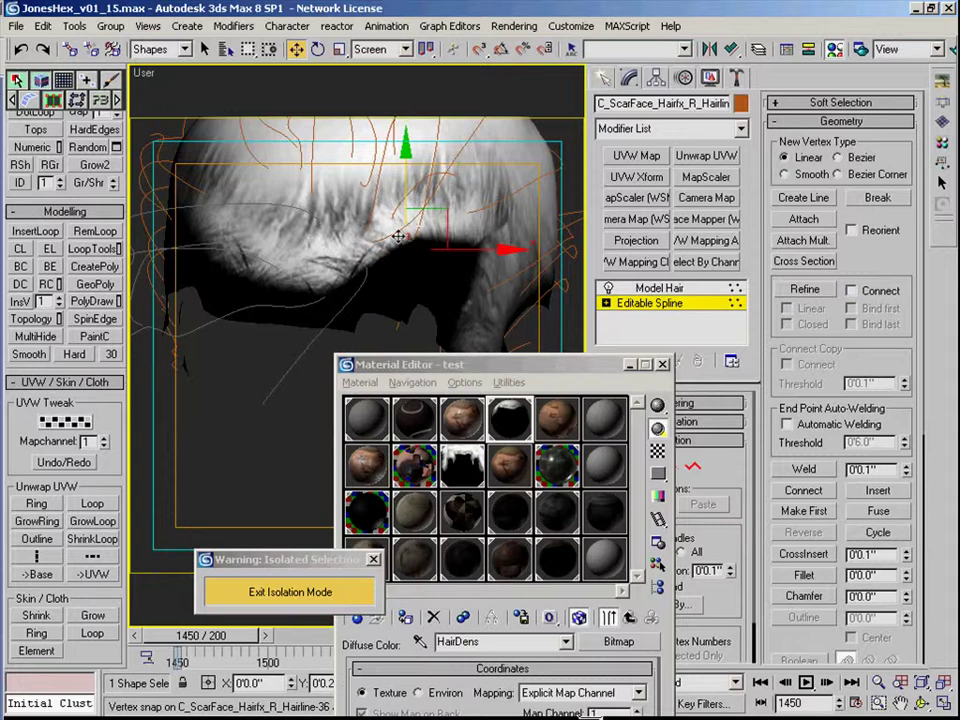
pyautogui.scroll(-4, 420, 253)
pyautogui.moveTo(425, 243)
pyautogui.keyDown('alt'); pyautogui.mouseDown(button='middle')
pyautogui.moveTo(422, 251)
pyautogui.moveTo(432, 250)
pyautogui.mouseUp(button='middle'); pyautogui.keyUp('alt')
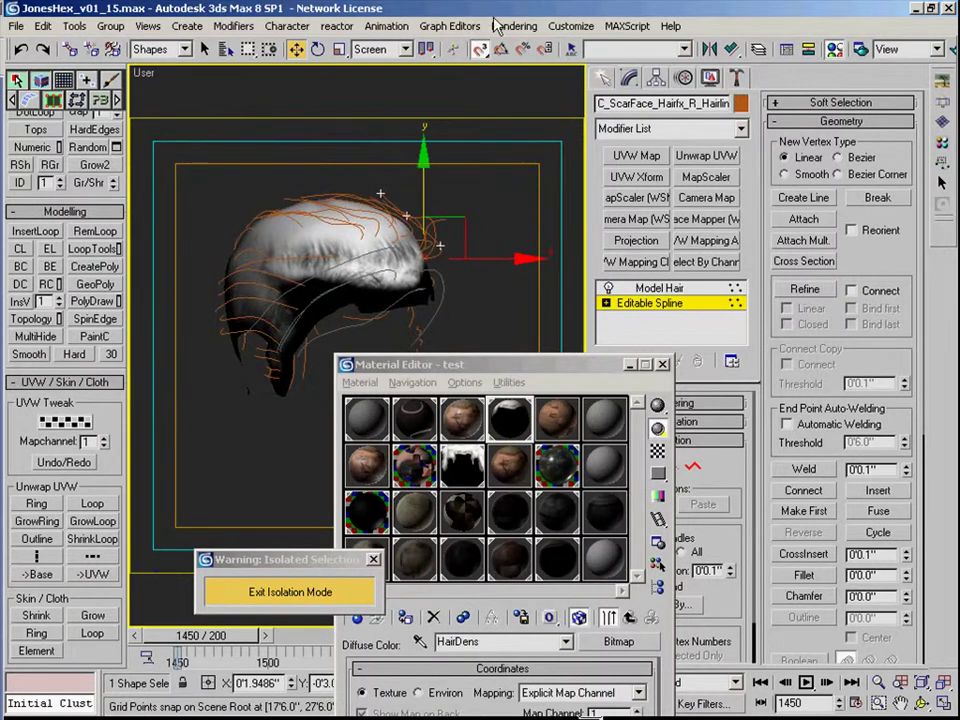
# - Unhide the Hair_NewHairCap_01 and Hair_NewHairCap_02 objects by name
pyautogui.rightClick(484, 160)
pyautogui.click(505, 163)
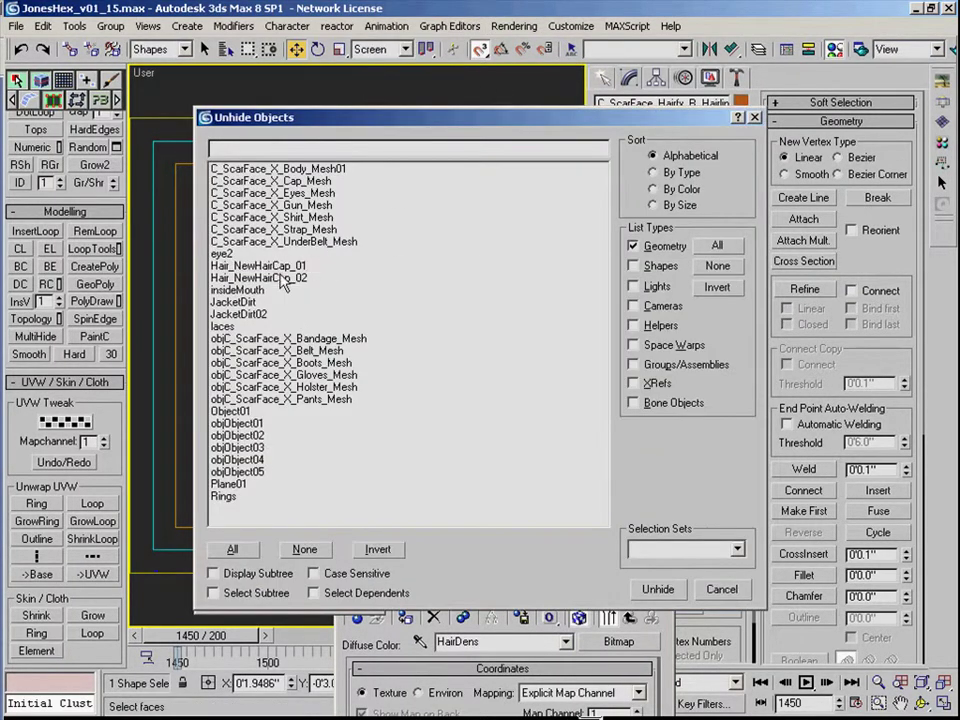
pyautogui.moveTo(281, 279); pyautogui.dragTo(275, 266)
pyautogui.click(676, 590)
pyautogui.keyDown('alt'); pyautogui.moveTo(446, 300); pyautogui.dragTo(372, 268, button='middle'); pyautogui.keyUp('alt')
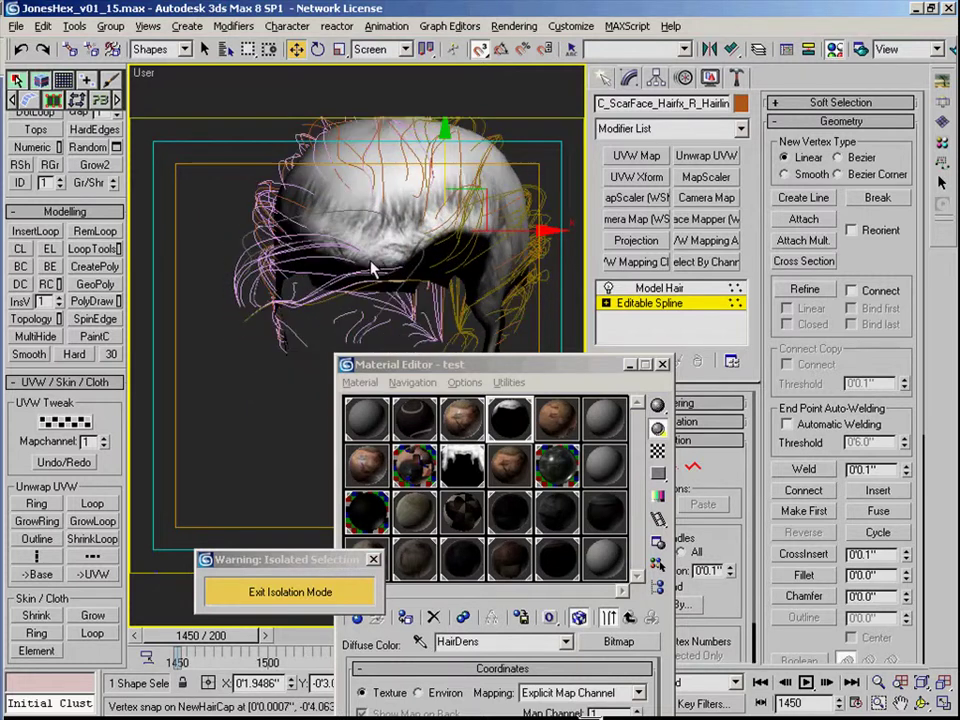
# - Select another right hairline guide spline, reposition its vertex on the front of the hair cap, and return to its Model Hair modifier
pyautogui.scroll(2, 372, 268)
pyautogui.press('1')
pyautogui.click(319, 319)
pyautogui.click(474, 239)
pyautogui.click(640, 303)
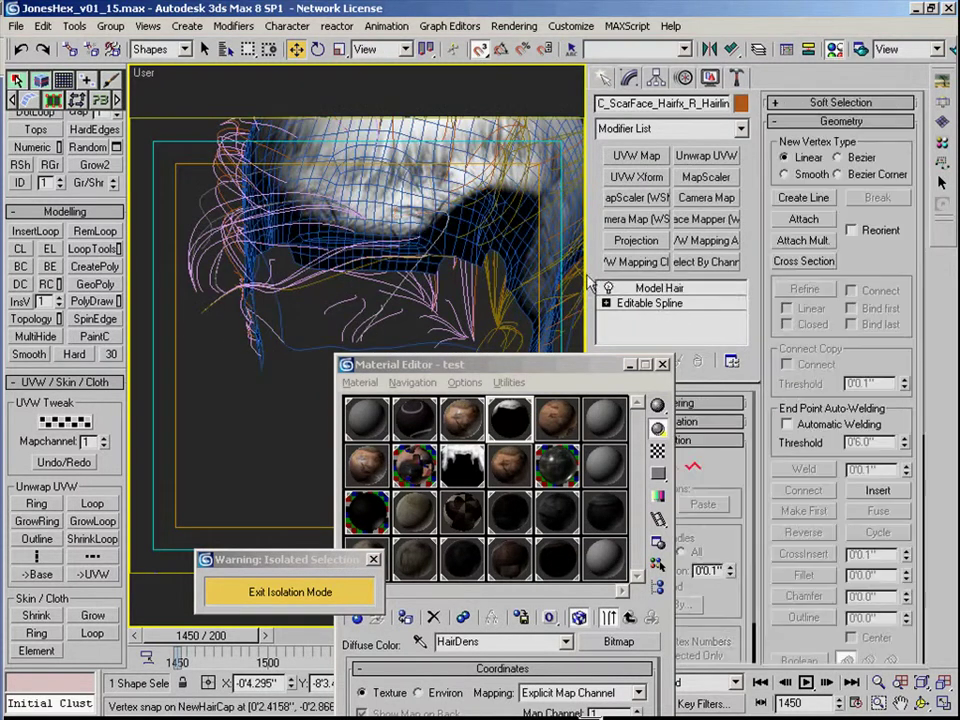
pyautogui.press('1')
pyautogui.press('s')
pyautogui.moveTo(445, 216); pyautogui.dragTo(423, 194)
pyautogui.press('s')
pyautogui.keyDown('alt'); pyautogui.moveTo(423, 194); pyautogui.dragTo(490, 208, button='middle'); pyautogui.keyUp('alt')
pyautogui.click(659, 288)
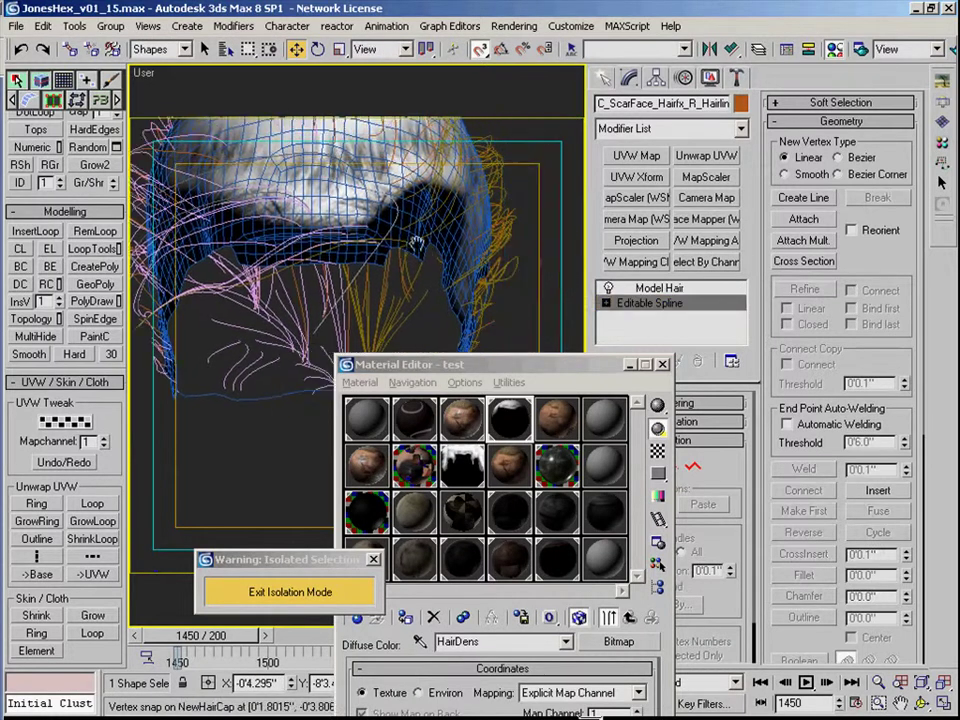
# - Allow all object types to be selected, and select NewHairCap's material ID 2 polygons in its Edit Poly modifier
pyautogui.click(160, 50)
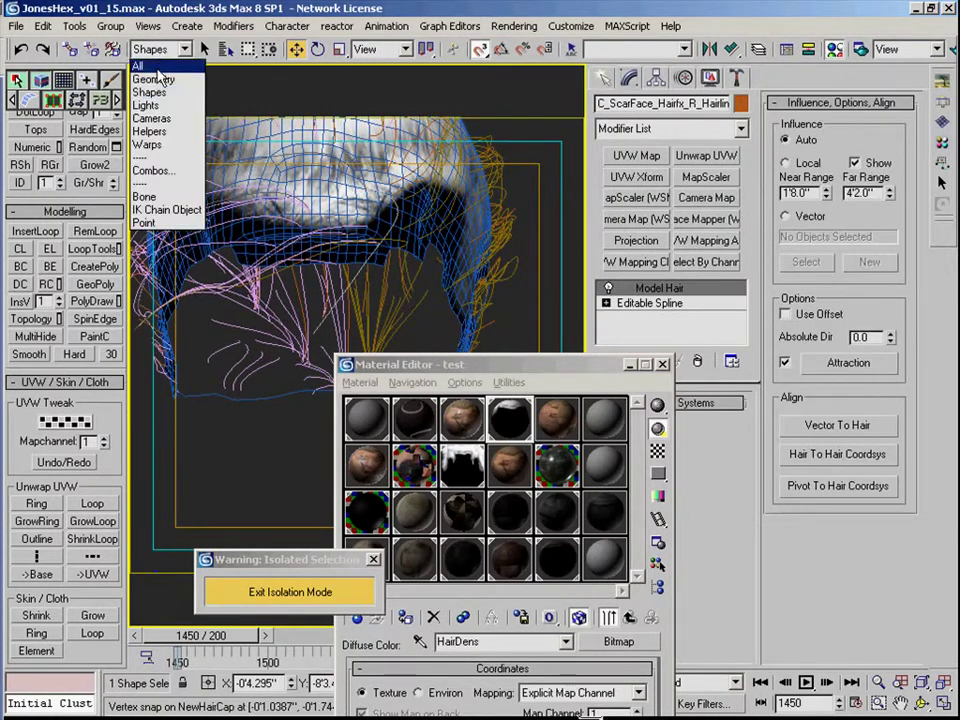
pyautogui.click(154, 67)
pyautogui.click(430, 194)
pyautogui.click(650, 289)
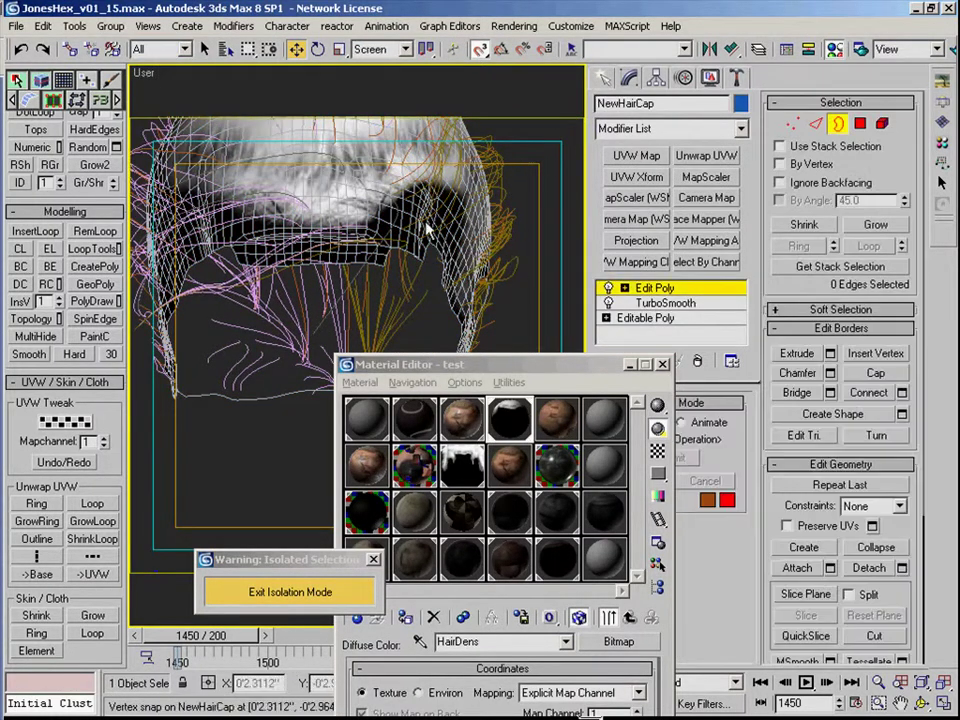
pyautogui.click(861, 124)
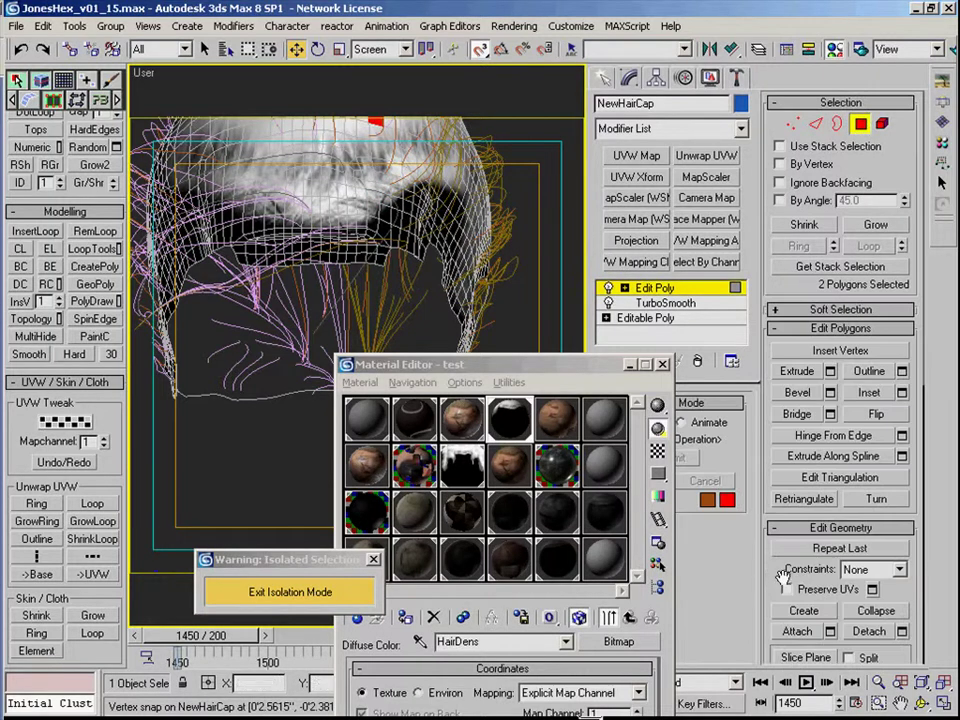
pyautogui.scroll(-9, 786, 575)
pyautogui.click(813, 595)
pyautogui.moveTo(480, 219); pyautogui.dragTo(400, 267, button='middle')
pyautogui.scroll(3, 390, 262)
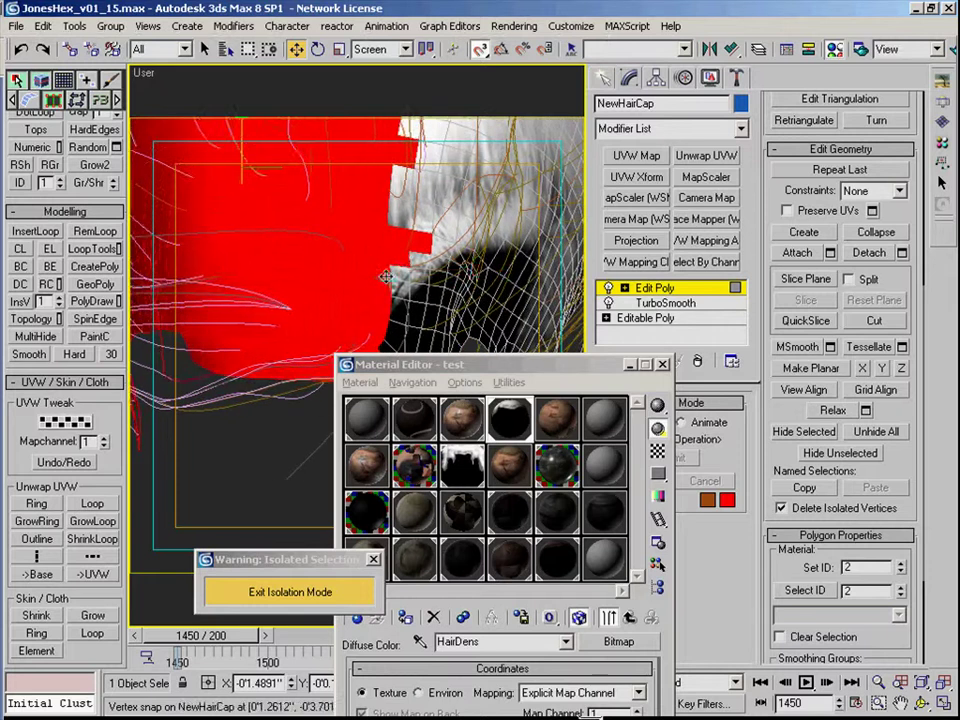
# - Select the three polygons at the front hairline along the ID 2 region's boundary and change their material ID
pyautogui.click(380, 273)
pyautogui.keyDown('ctrl'); pyautogui.click(365, 281); pyautogui.keyUp('ctrl')
pyautogui.keyDown('ctrl'); pyautogui.click(381, 286); pyautogui.keyUp('ctrl')
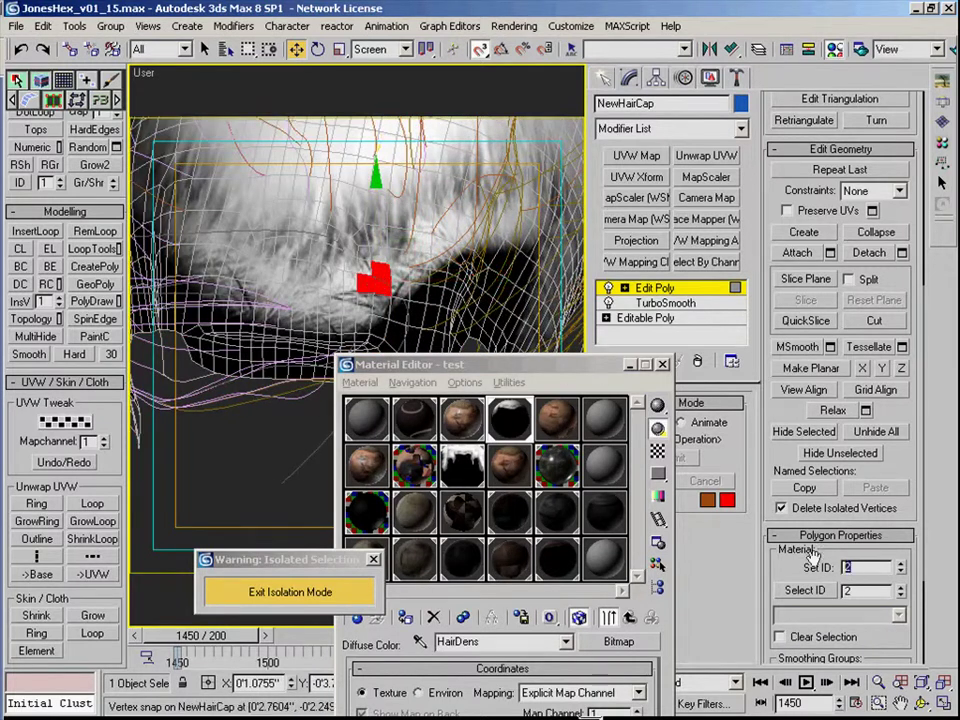
pyautogui.scroll(-6, 393, 235)
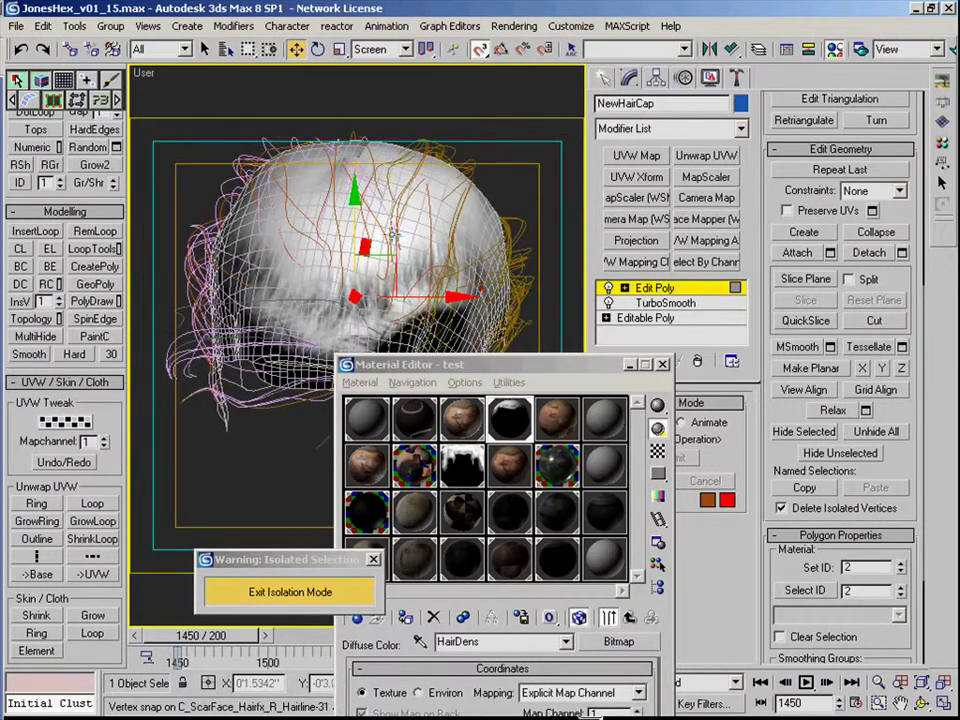
pyautogui.keyDown('alt'); pyautogui.moveTo(392, 235); pyautogui.dragTo(403, 231, button='middle'); pyautogui.keyUp('alt')
# - Compare the hair cap's two halves by selecting its polygons by material ID 2 and by ID 1
pyautogui.click(808, 594)
pyautogui.scroll(2, 415, 235)
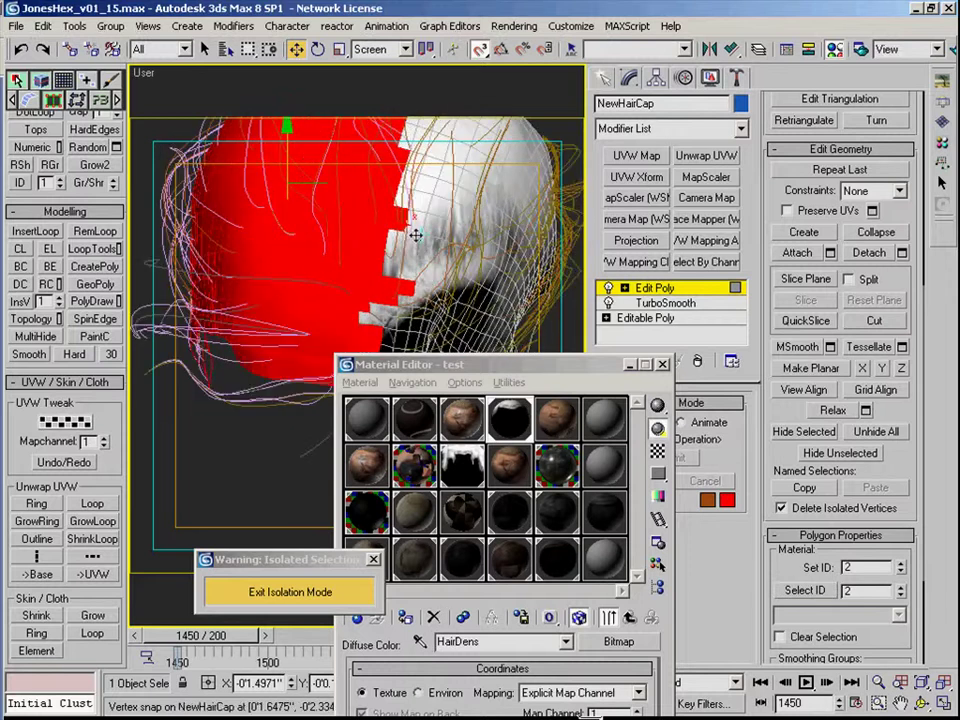
pyautogui.click(366, 239)
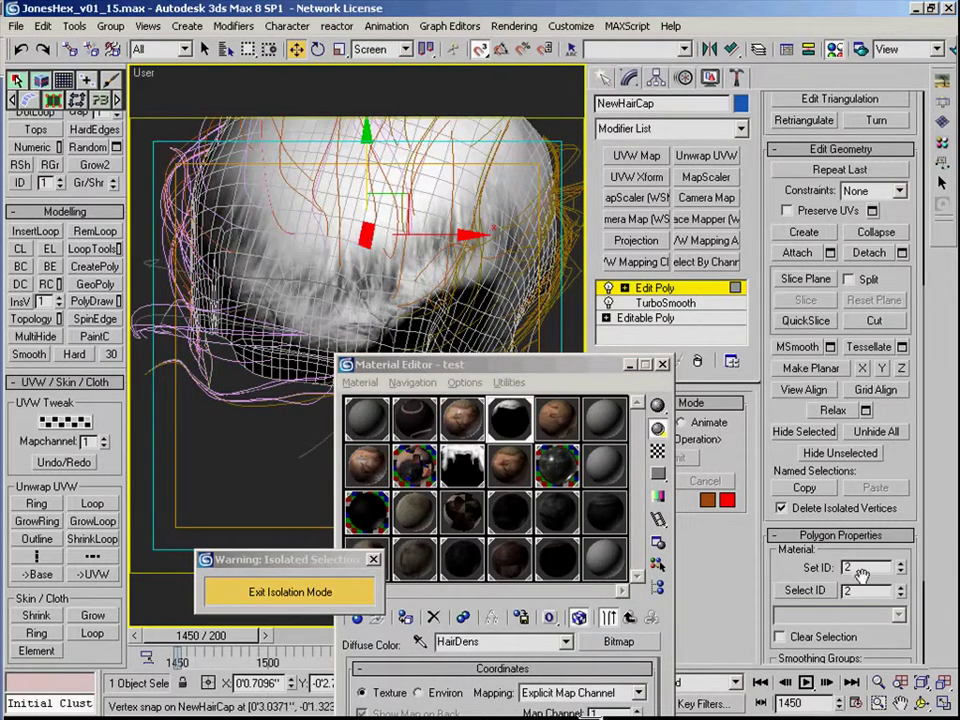
pyautogui.click(490, 251)
pyautogui.click(785, 590)
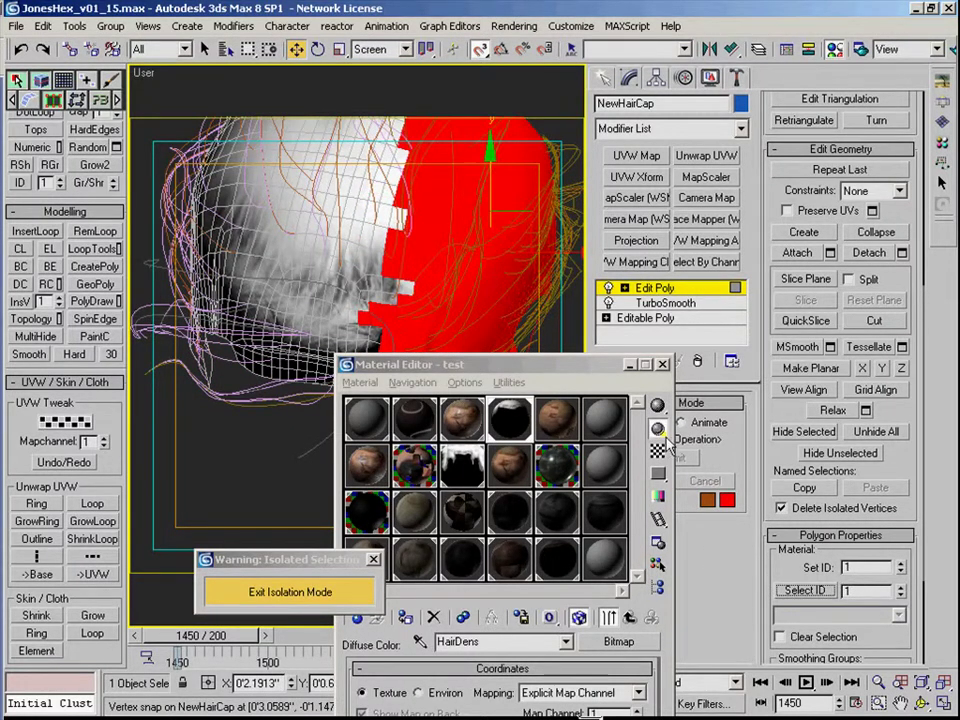
# - Add several polygons along the front centre boundary to the ID 1 selection, assign them material ID 1, and leave polygon editing
pyautogui.keyDown('alt'); pyautogui.moveTo(420, 203); pyautogui.dragTo(388, 246, button='middle'); pyautogui.keyUp('alt')
pyautogui.keyDown('ctrl'); pyautogui.click(343, 328); pyautogui.keyUp('ctrl')
pyautogui.moveTo(354, 336); pyautogui.dragTo(354, 240, button='middle')
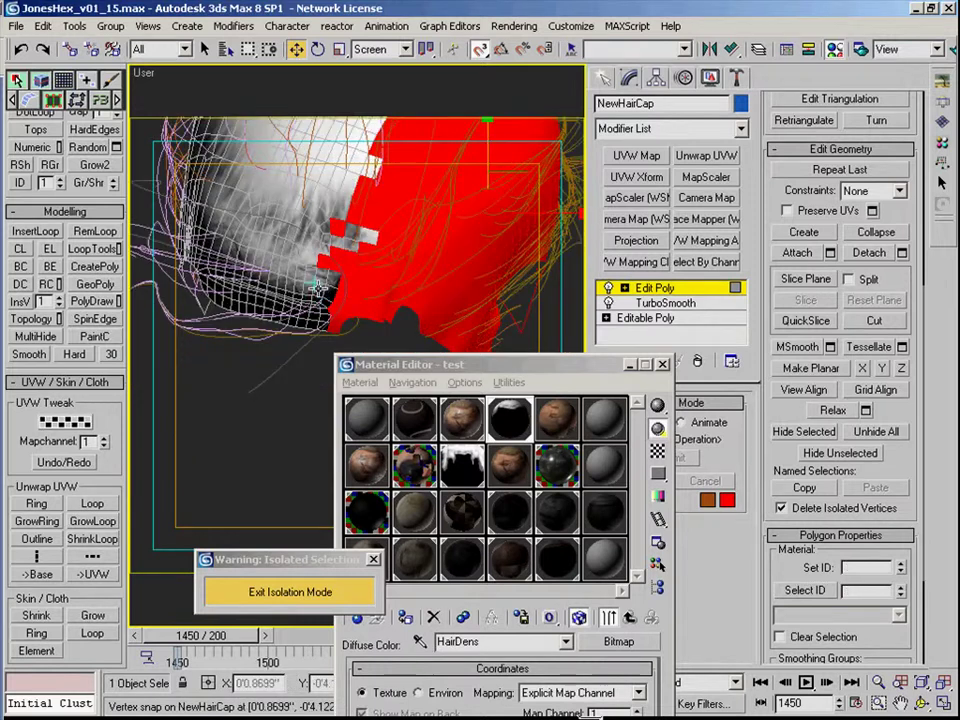
pyautogui.keyDown('alt'); pyautogui.moveTo(318, 287); pyautogui.dragTo(339, 221, button='middle'); pyautogui.keyUp('alt')
pyautogui.keyDown('ctrl'); pyautogui.click(354, 270); pyautogui.keyUp('ctrl')
pyautogui.keyDown('ctrl'); pyautogui.click(360, 242); pyautogui.keyUp('ctrl')
pyautogui.scroll(2, 334, 280)
pyautogui.moveTo(332, 283); pyautogui.dragTo(293, 279, button='middle')
pyautogui.keyDown('ctrl'); pyautogui.click(259, 276); pyautogui.keyUp('ctrl')
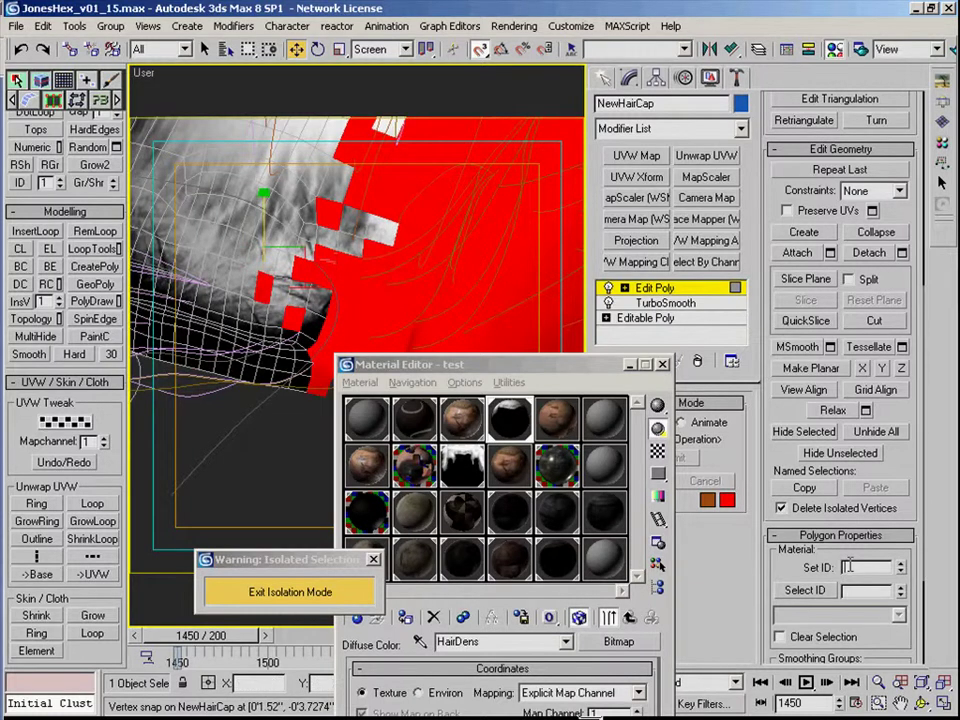
pyautogui.write('1')
pyautogui.press('Return')
pyautogui.scroll(-2, 455, 277)
pyautogui.keyDown('alt'); pyautogui.moveTo(454, 275); pyautogui.dragTo(522, 240, button='middle'); pyautogui.keyUp('alt')
pyautogui.click(651, 288)
# - Examine which guide splines the hairfxR atmosphere effect offers as model hairs, including shapes in the list, and cancel the selection
pyautogui.scroll(-3, 360, 208)
pyautogui.keyDown('alt'); pyautogui.moveTo(360, 208); pyautogui.dragTo(345, 262, button='middle'); pyautogui.keyUp('alt')
pyautogui.click(519, 28)
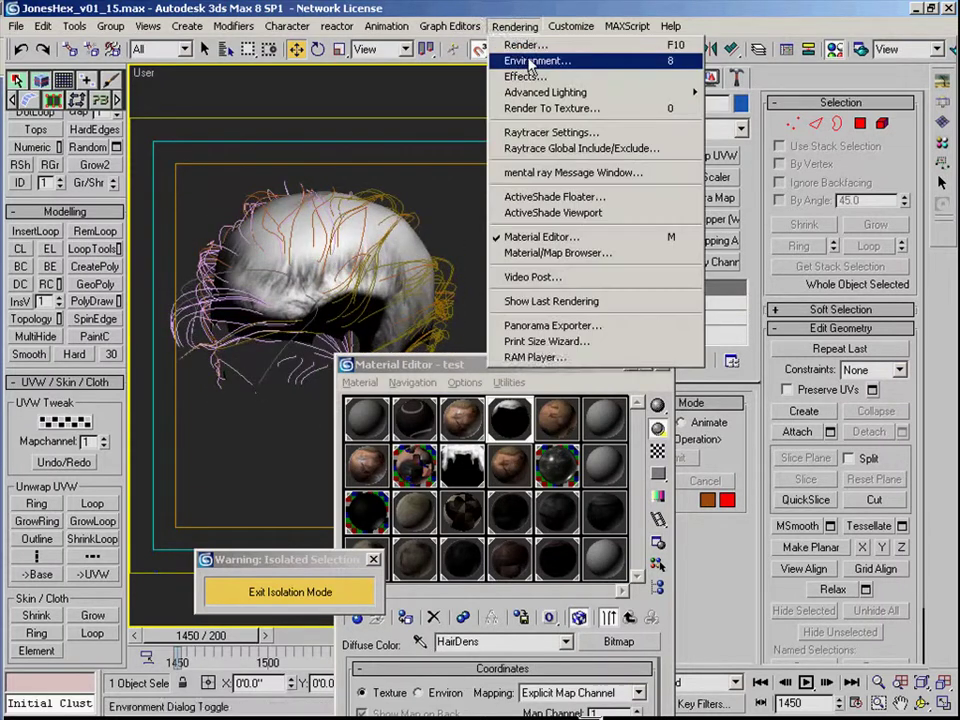
pyautogui.click(530, 62)
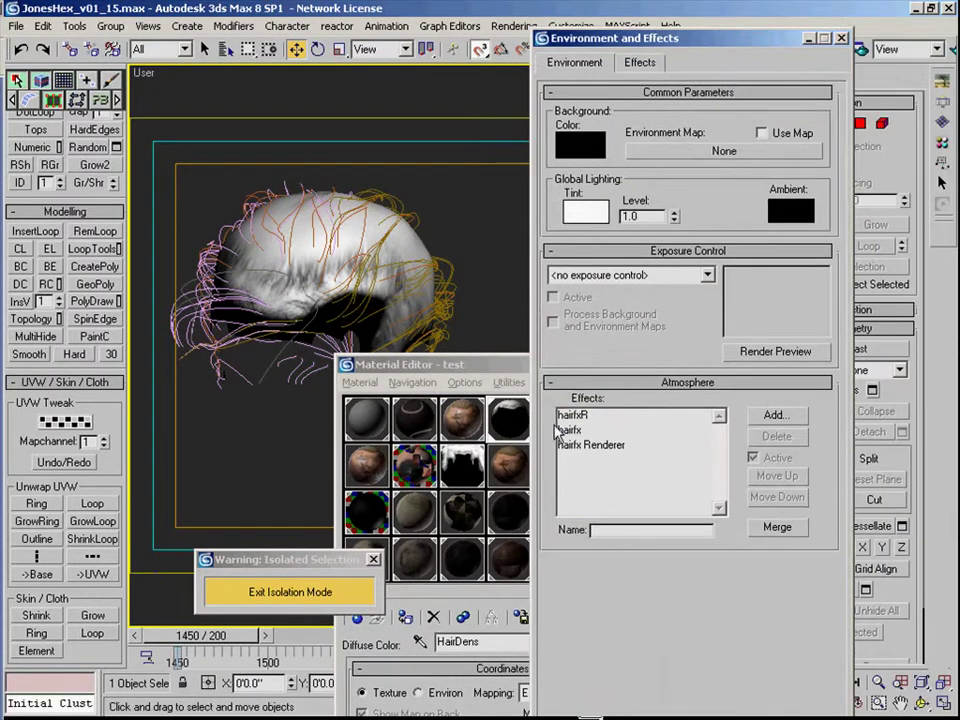
pyautogui.click(575, 415)
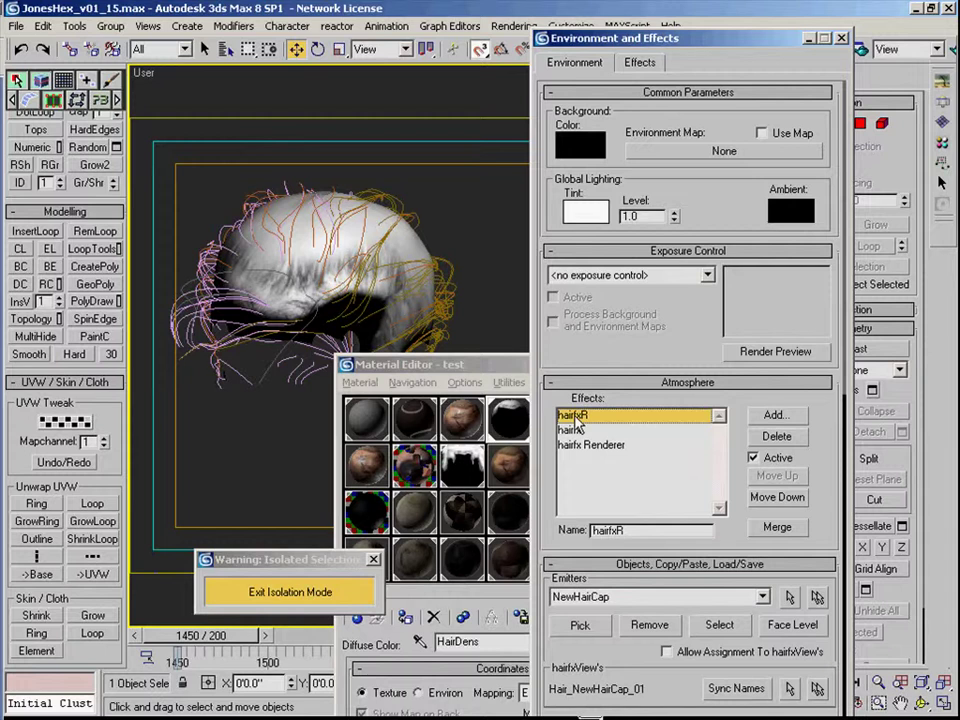
pyautogui.scroll(-5, 697, 528)
pyautogui.click(720, 558)
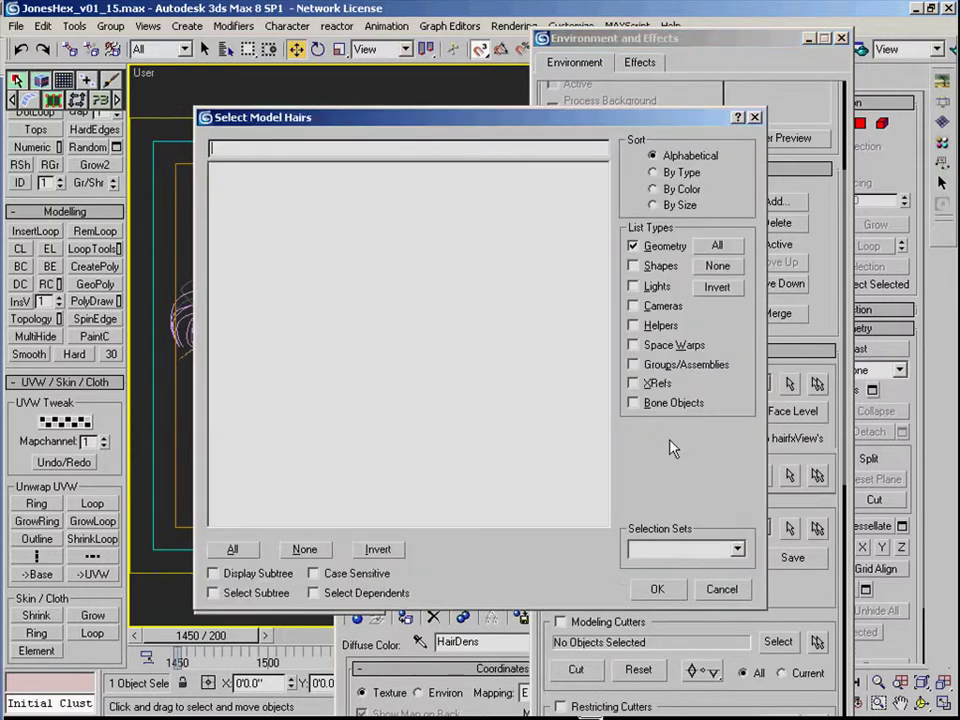
pyautogui.click(650, 270)
pyautogui.moveTo(600, 365); pyautogui.dragTo(604, 195)
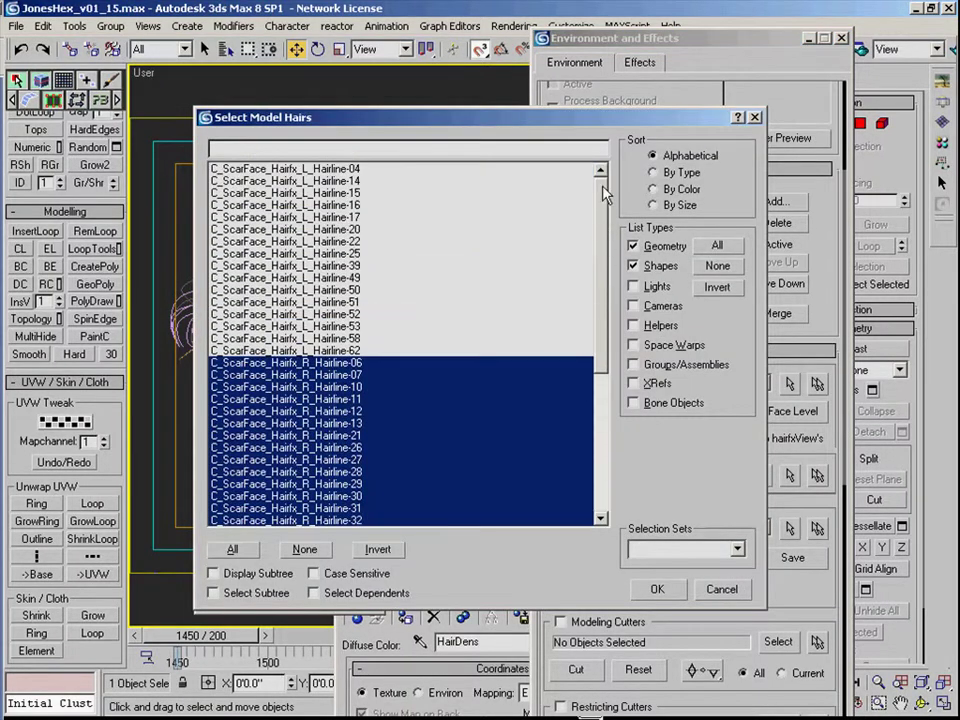
pyautogui.click(722, 590)
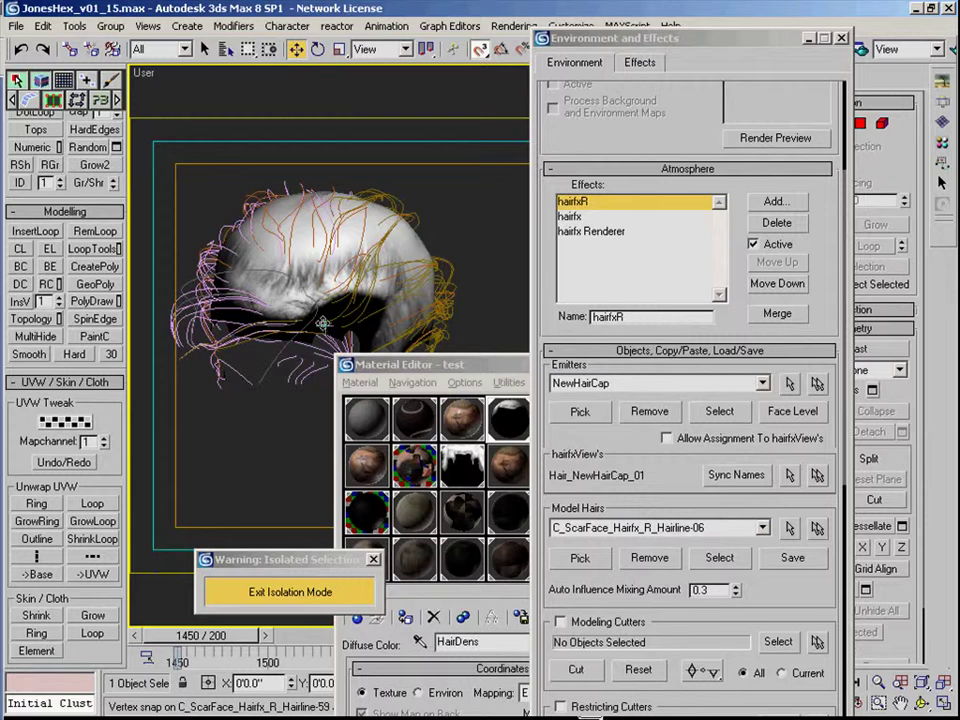
# - Try to pick another model hair for the hairfxR effect among the viewport guide splines
pyautogui.click(580, 558)
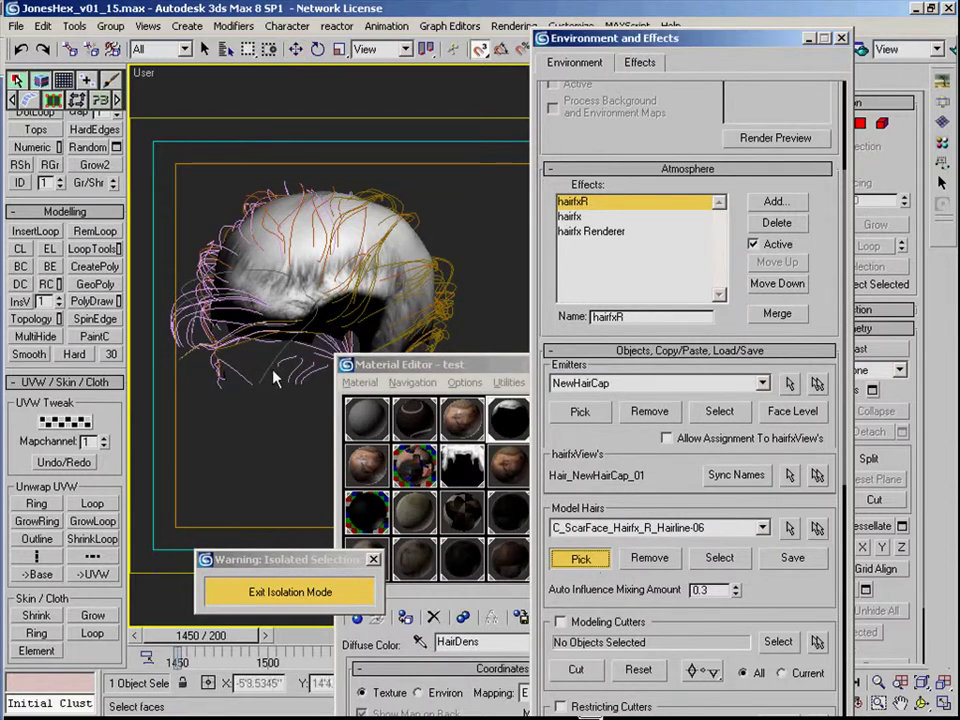
pyautogui.keyDown('alt'); pyautogui.moveTo(395, 312); pyautogui.dragTo(388, 252, button='middle'); pyautogui.keyUp('alt')
pyautogui.scroll(2, 388, 252)
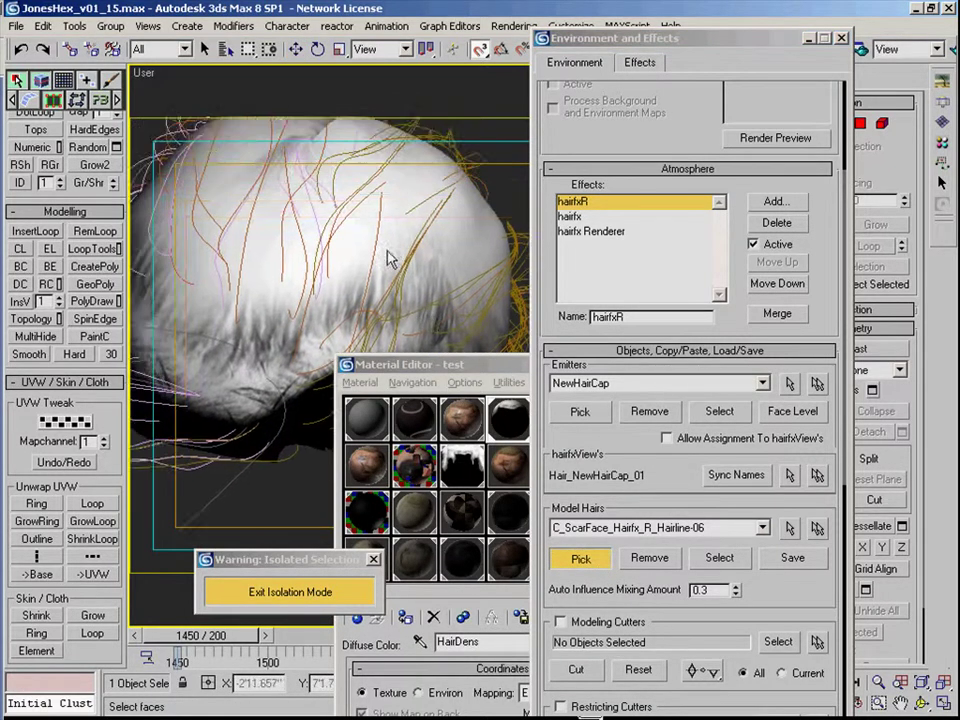
pyautogui.scroll(-2, 388, 252)
pyautogui.rightClick(390, 252)
# - Show the hairfx effect's settings and try to pick an additional model hair for it in the viewport
pyautogui.click(580, 218)
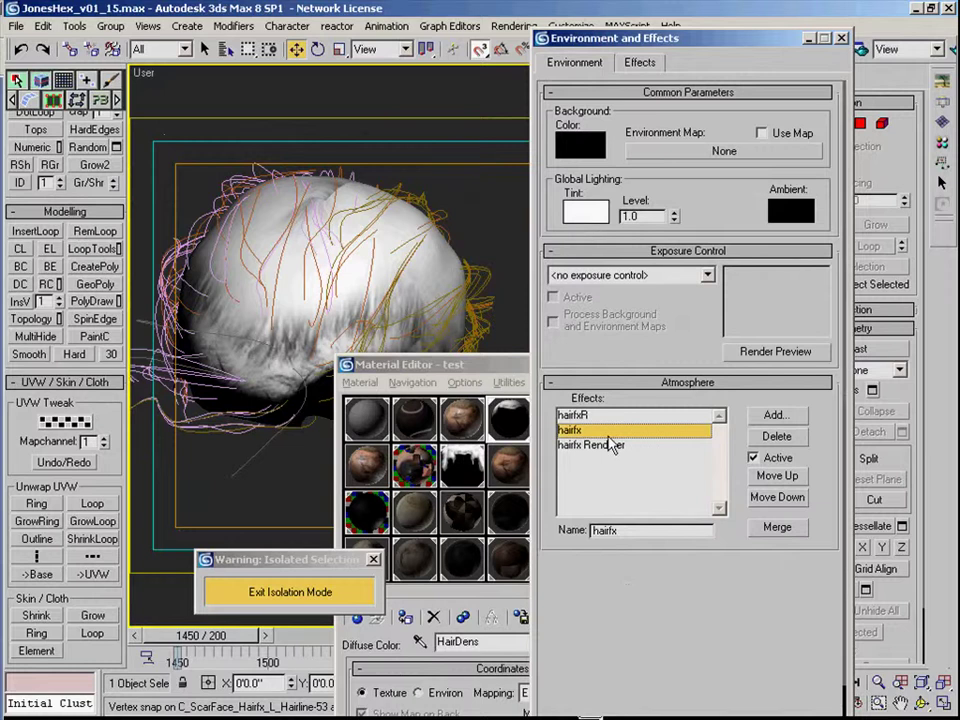
pyautogui.moveTo(598, 660); pyautogui.dragTo(596, 462)
pyautogui.click(589, 576)
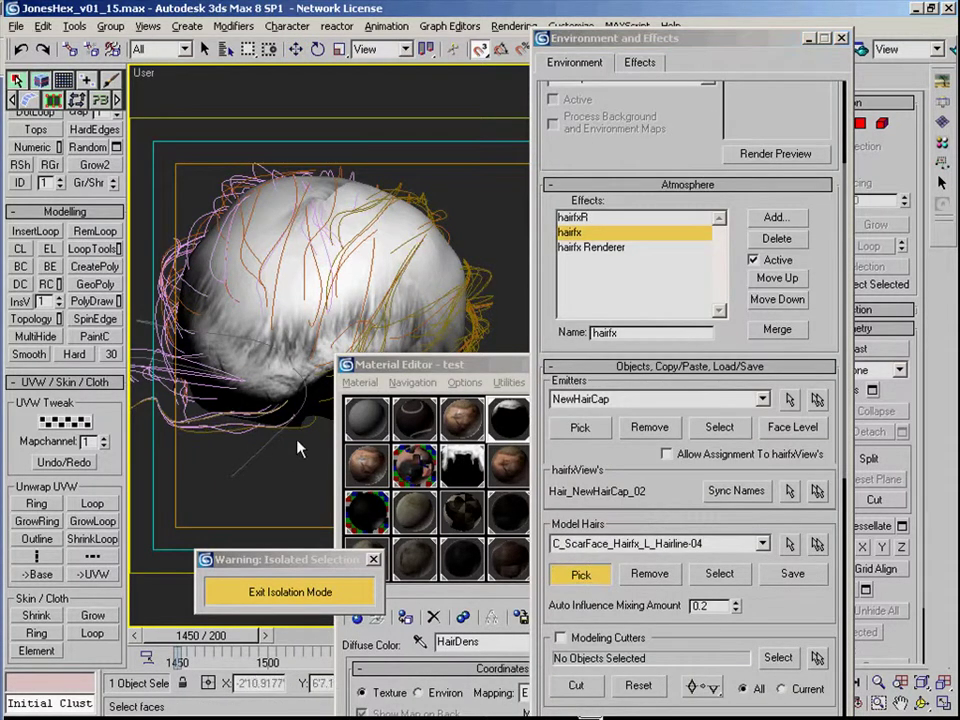
pyautogui.keyDown('alt'); pyautogui.moveTo(297, 441); pyautogui.dragTo(301, 354, button='middle'); pyautogui.keyUp('alt')
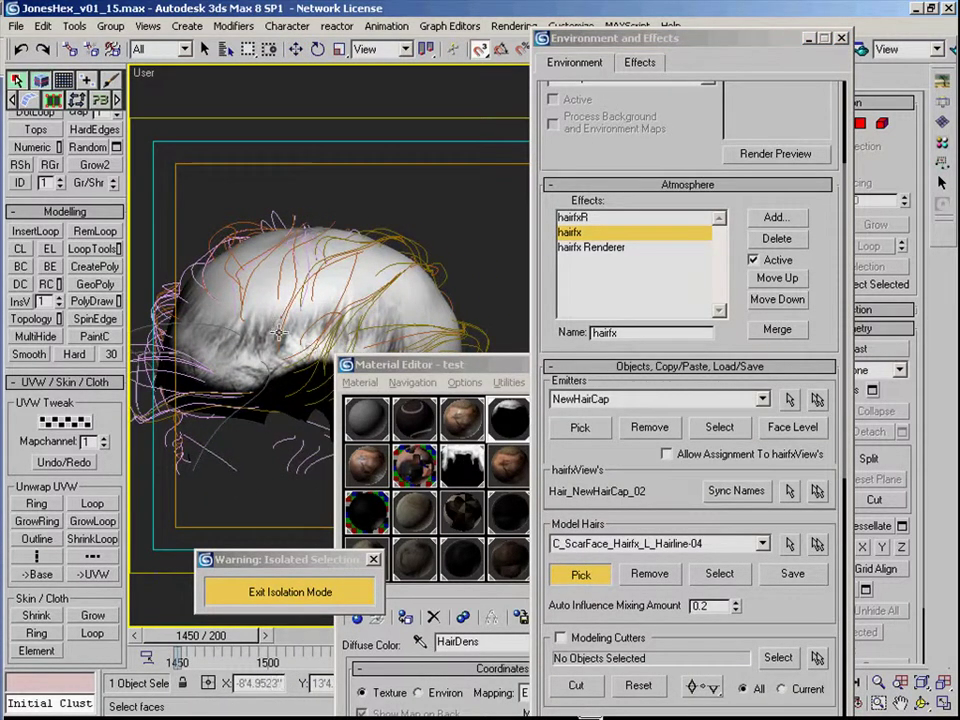
pyautogui.rightClick(314, 332)
pyautogui.moveTo(314, 332); pyautogui.dragTo(281, 319, button='middle')
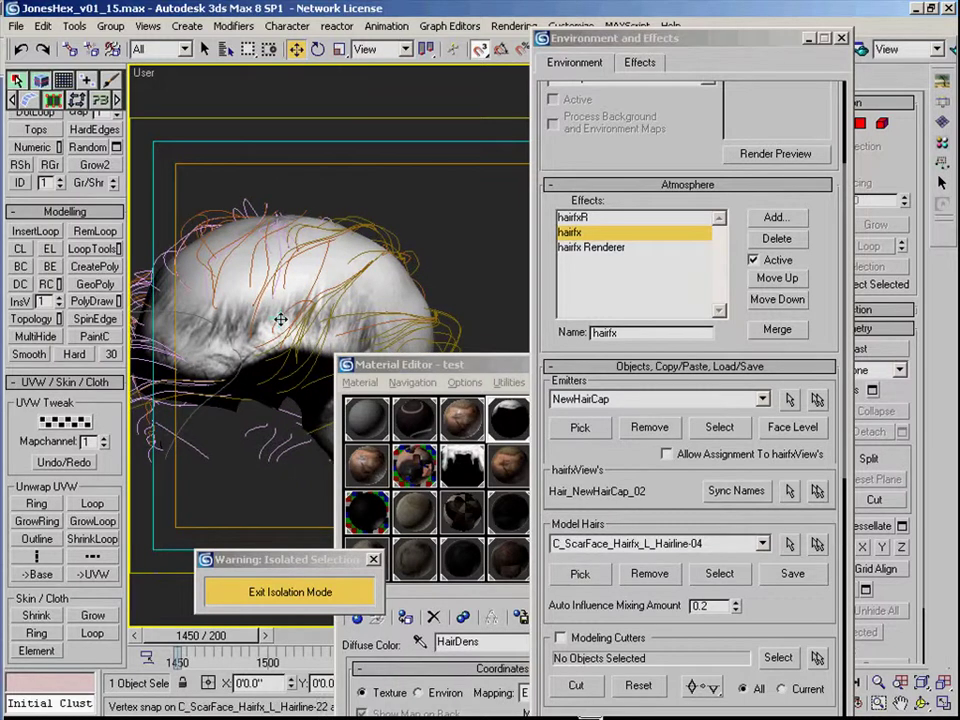
# - Switch back to the hairfxR atmosphere effect, try to pick a guide spline on the hair cap as its model hair, and leave picking
pyautogui.click(588, 219)
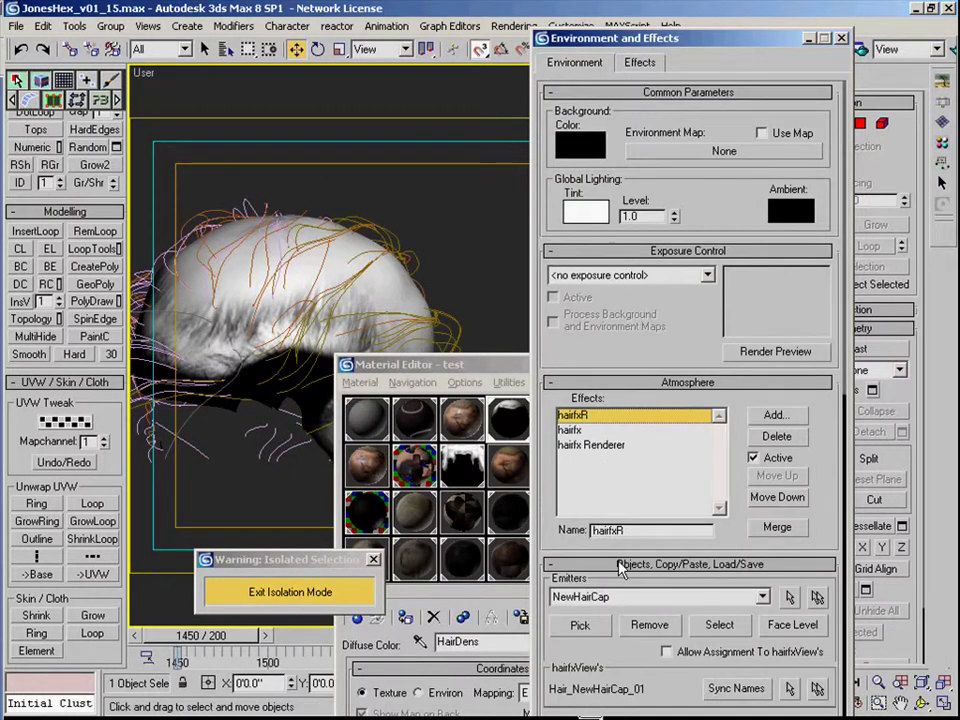
pyautogui.scroll(-2, 593, 601)
pyautogui.scroll(-4, 600, 697)
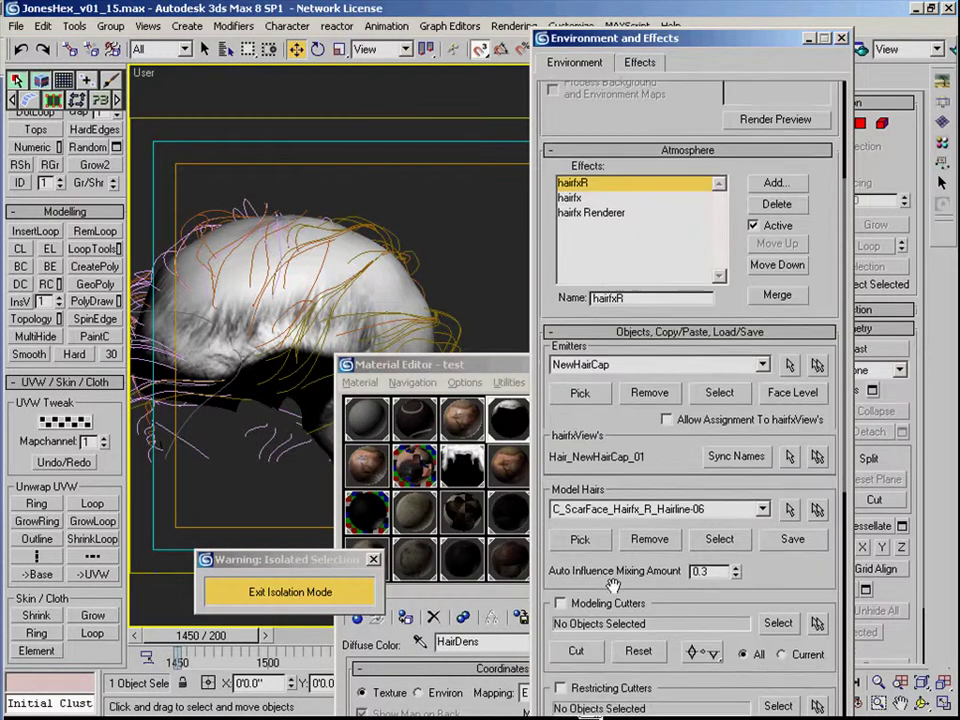
pyautogui.click(580, 495)
pyautogui.click(293, 318)
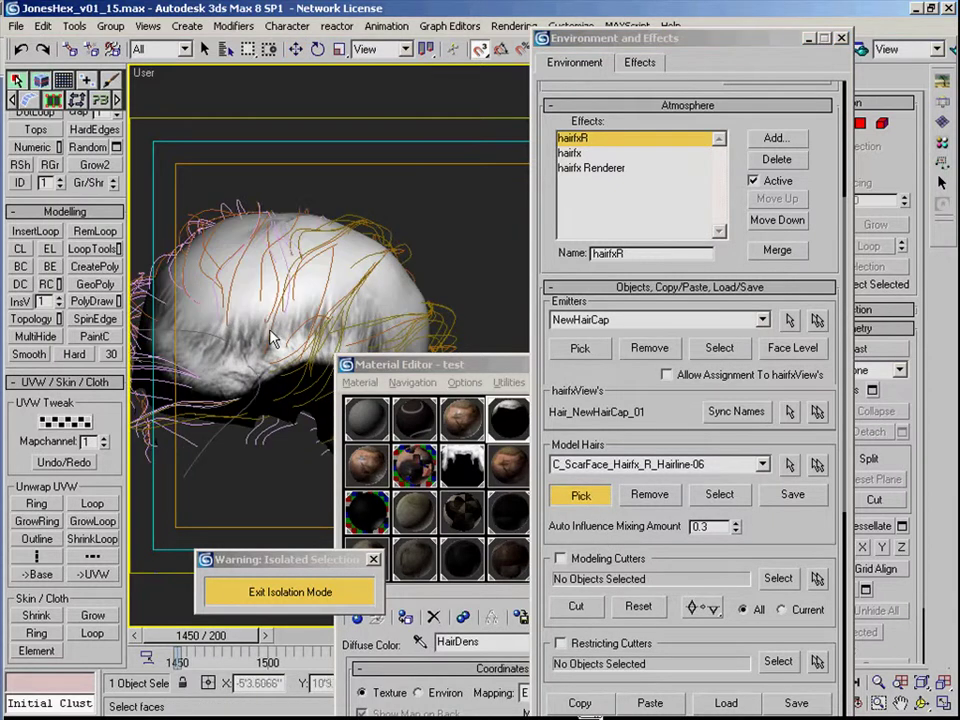
pyautogui.scroll(-1, 295, 317)
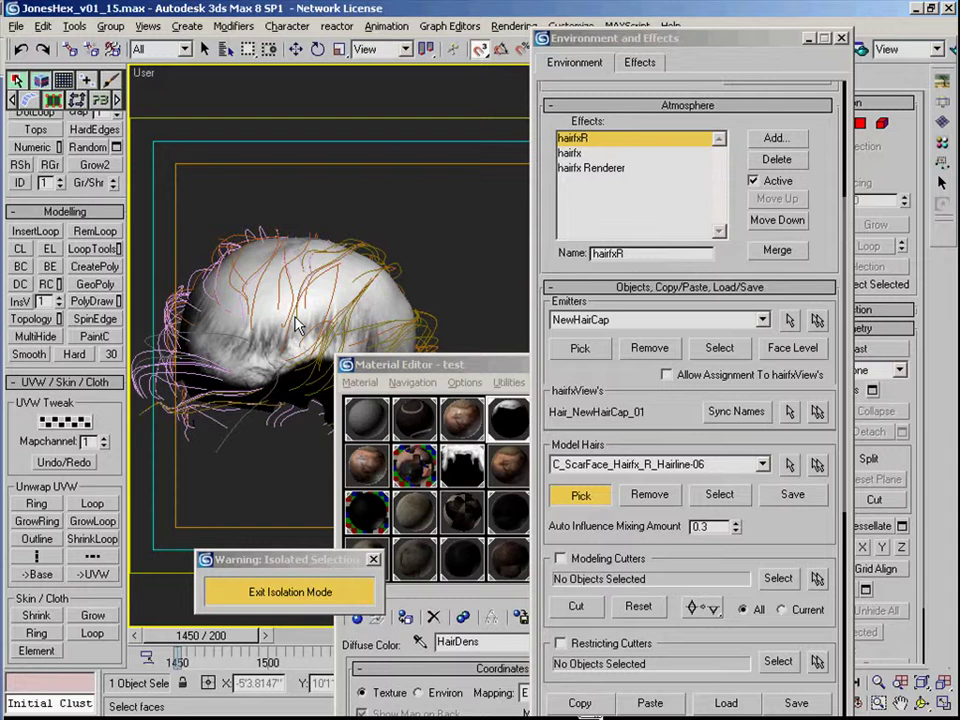
pyautogui.keyDown('alt'); pyautogui.moveTo(297, 325); pyautogui.dragTo(320, 325, button='middle'); pyautogui.keyUp('alt')
pyautogui.click(295, 48)
pyautogui.moveTo(205, 149); pyautogui.dragTo(493, 350)
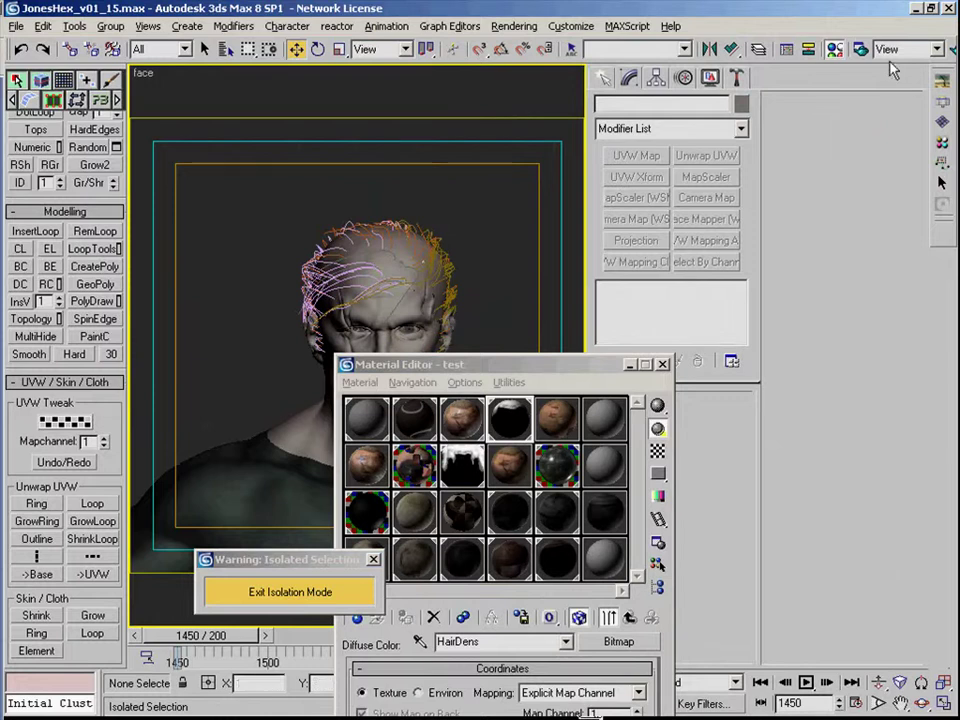
# - Show the face camera render at frame 1450, examine the hair on top of the head, and put the render window away
pyautogui.click(715, 45)
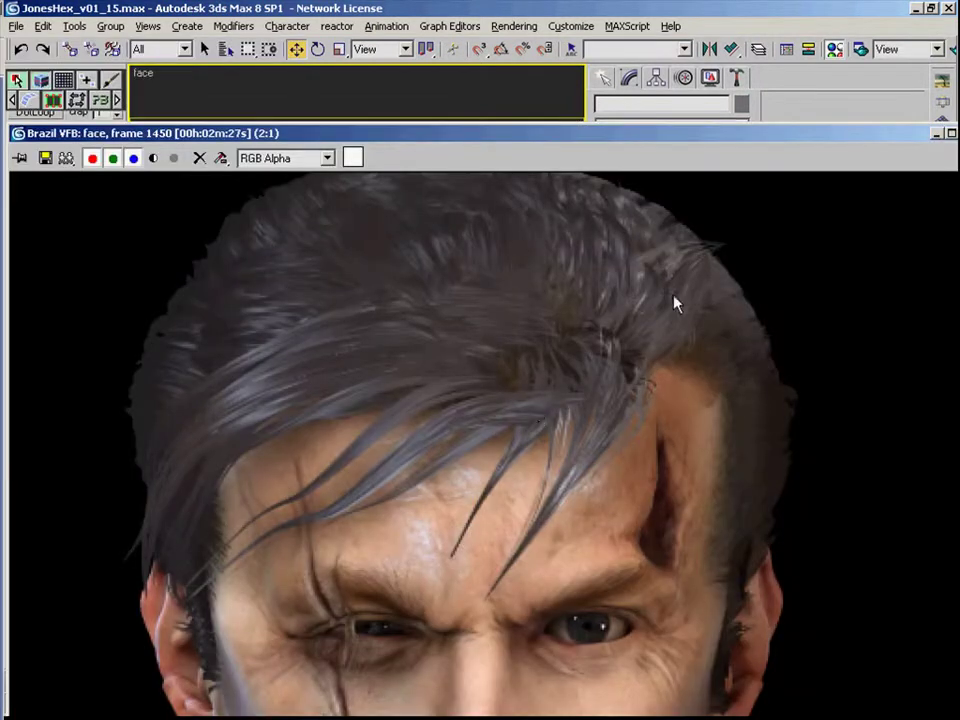
pyautogui.moveTo(598, 297); pyautogui.dragTo(628, 411, button='middle')
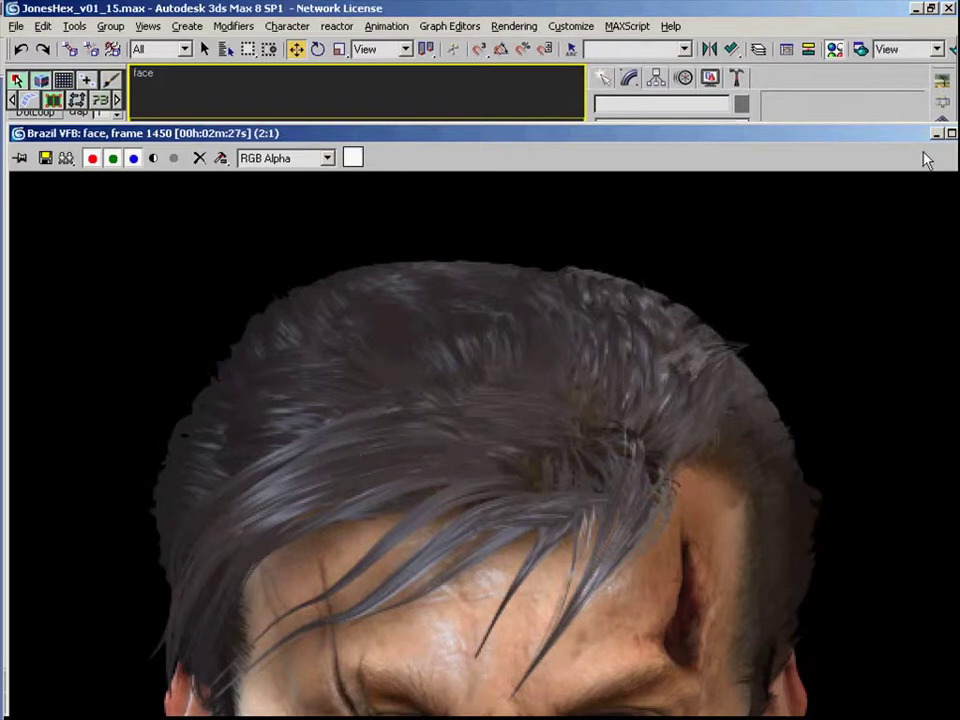
pyautogui.moveTo(905, 134); pyautogui.dragTo(739, 169)
pyautogui.click(803, 169)
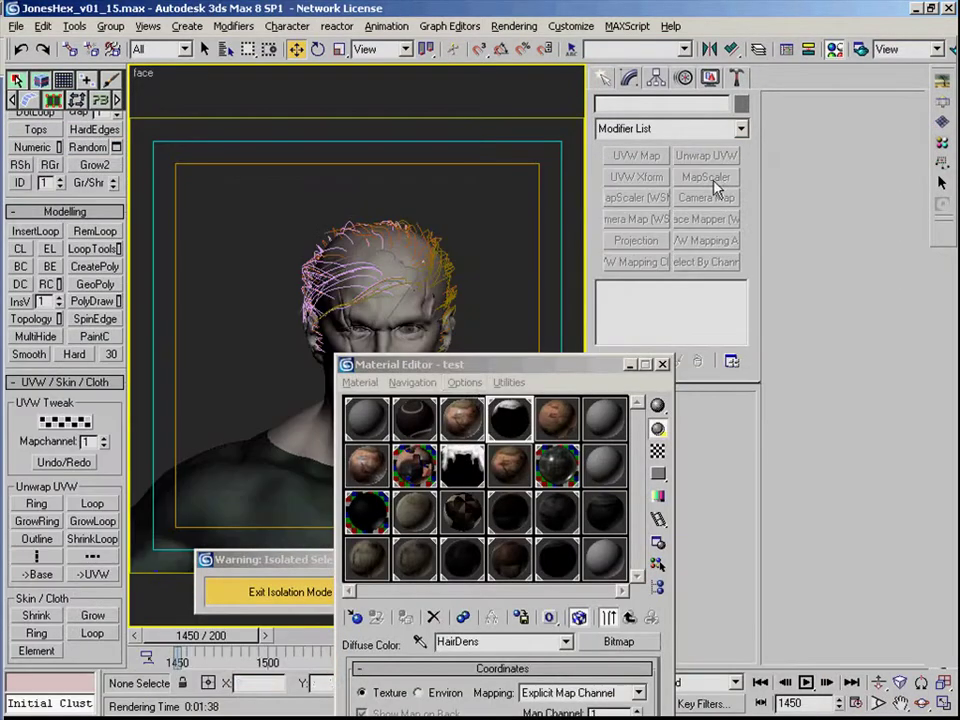
pyautogui.click(420, 412)
pyautogui.moveTo(457, 364); pyautogui.dragTo(667, 114)
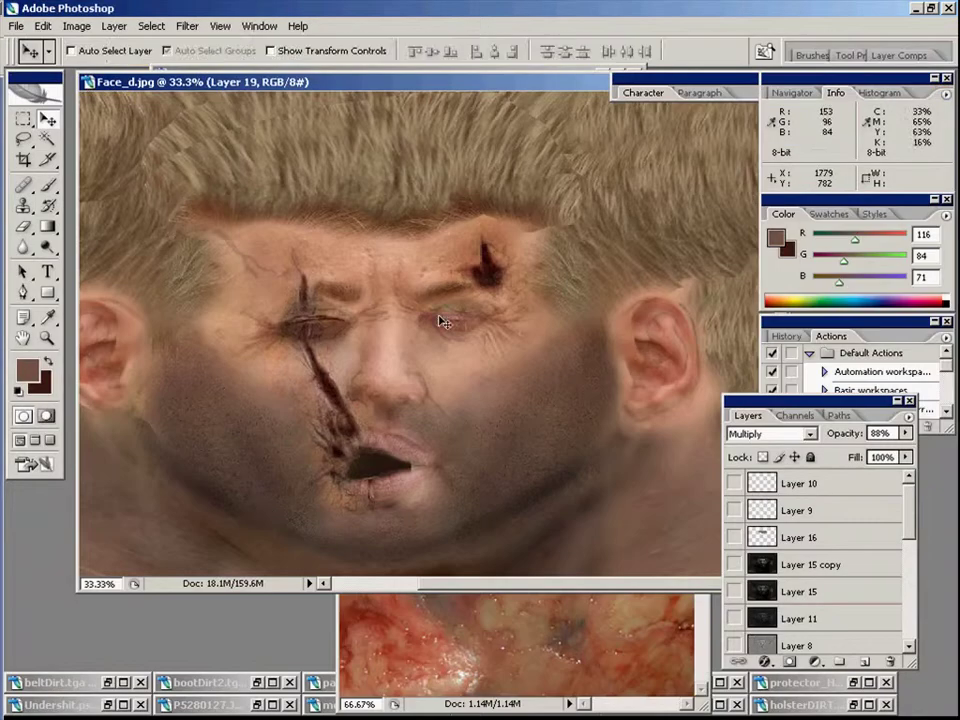
# - Switch to Photoshop, open hair_cap.jpg and paste its whole image into Face_d.jpg as a new layer
pyautogui.press('z')
pyautogui.keyDown('alt'); pyautogui.click(163, 470); pyautogui.keyUp('alt')
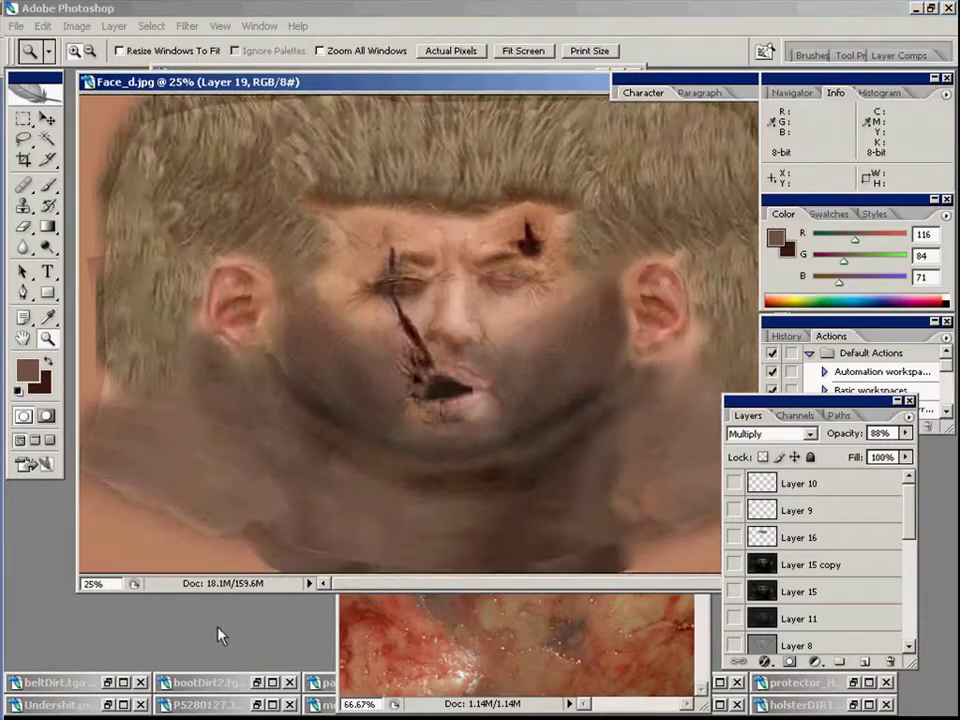
pyautogui.hotkey('ctrl', 'o')
pyautogui.click(222, 228)
pyautogui.click(778, 482)
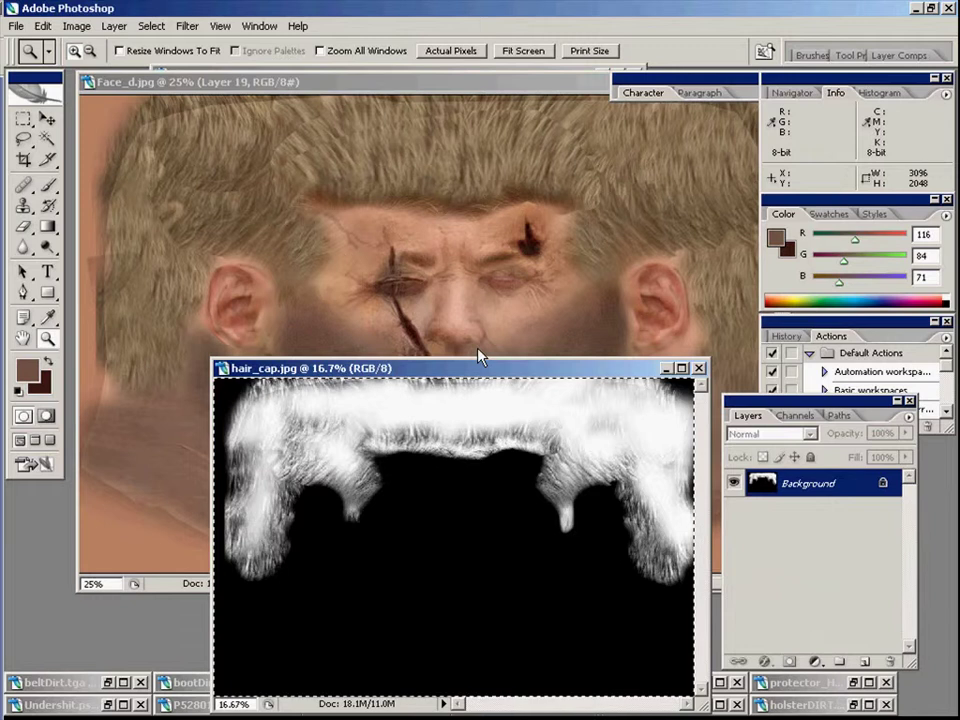
pyautogui.click(530, 305)
pyautogui.hotkey('ctrl', 'v')
pyautogui.keyDown('alt'); pyautogui.click(634, 452); pyautogui.keyUp('alt')
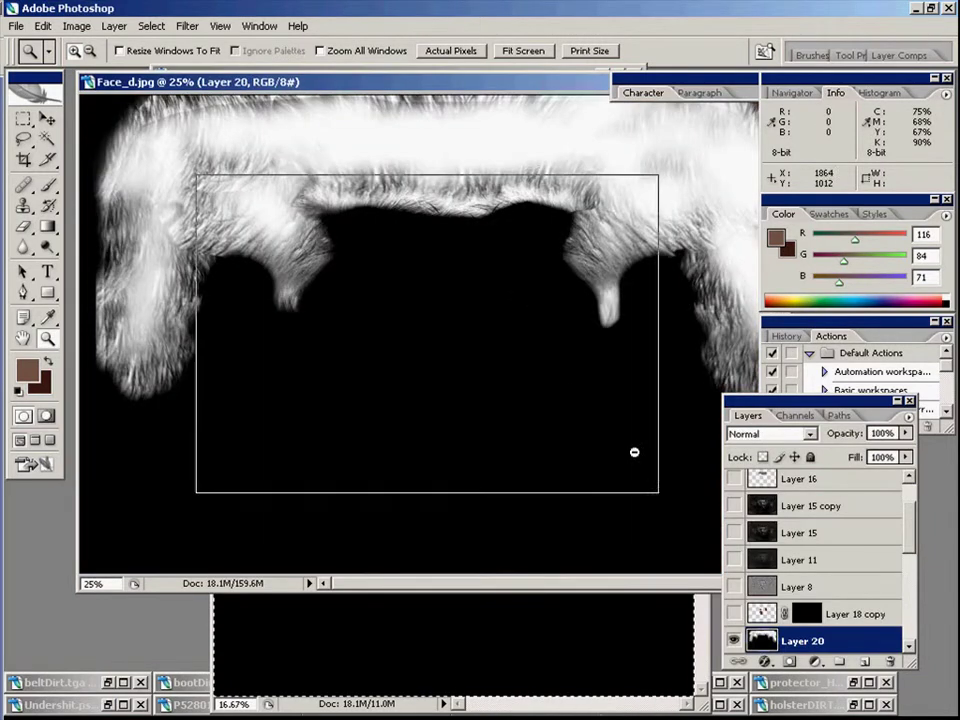
# - Invert the pasted hair mask layer and blend it over the face texture with Multiply
pyautogui.click(772, 435)
pyautogui.click(744, 59)
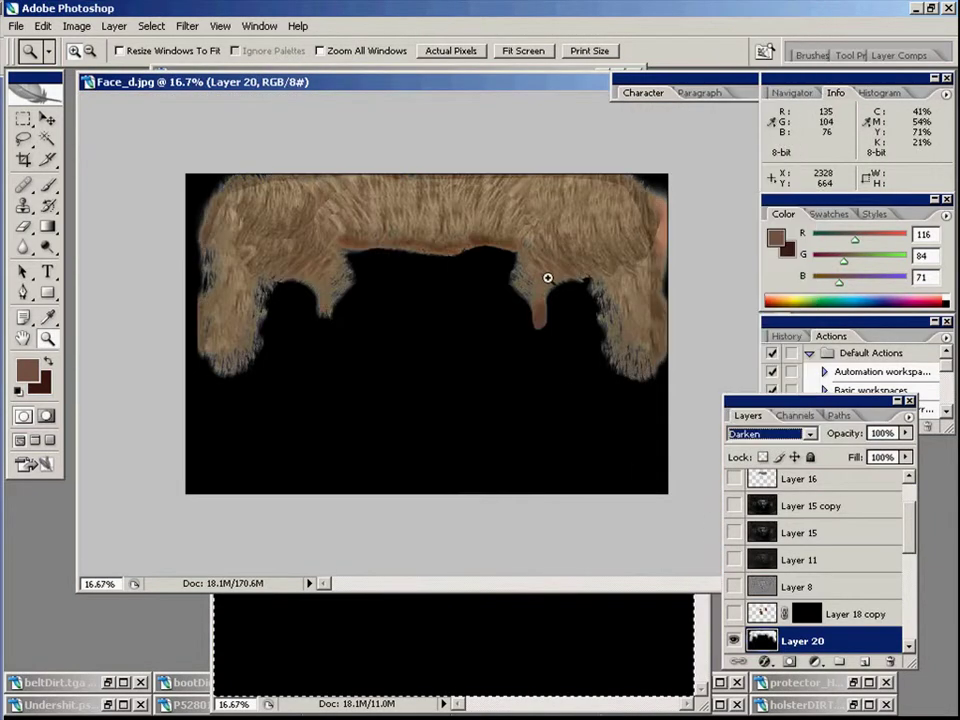
pyautogui.hotkey('ctrl', 'i')
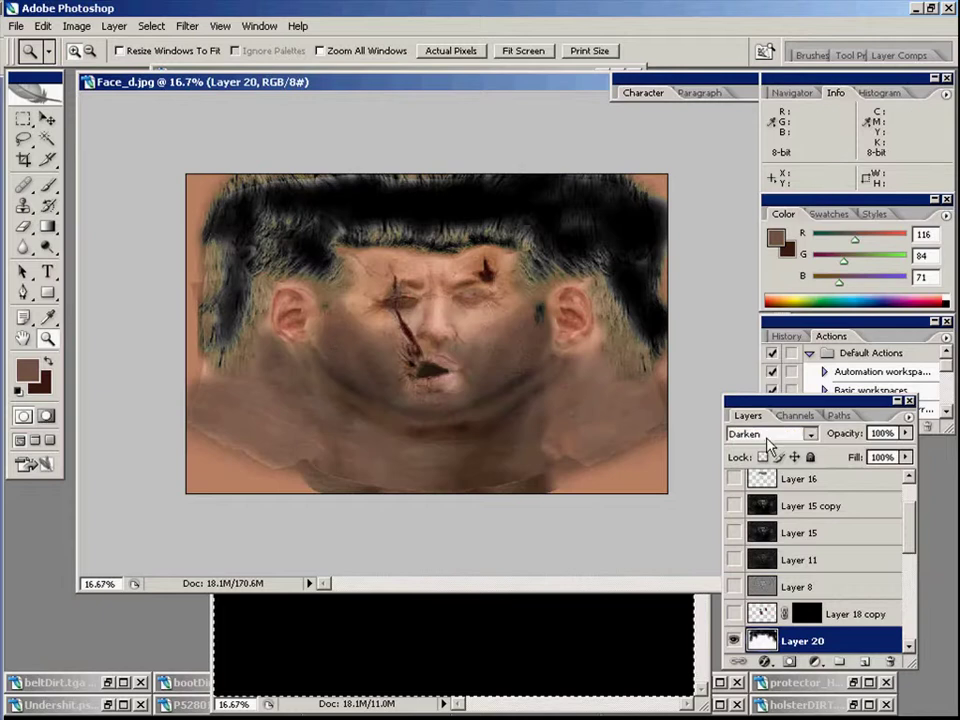
pyautogui.click(770, 434)
pyautogui.click(752, 93)
pyautogui.press('Down')
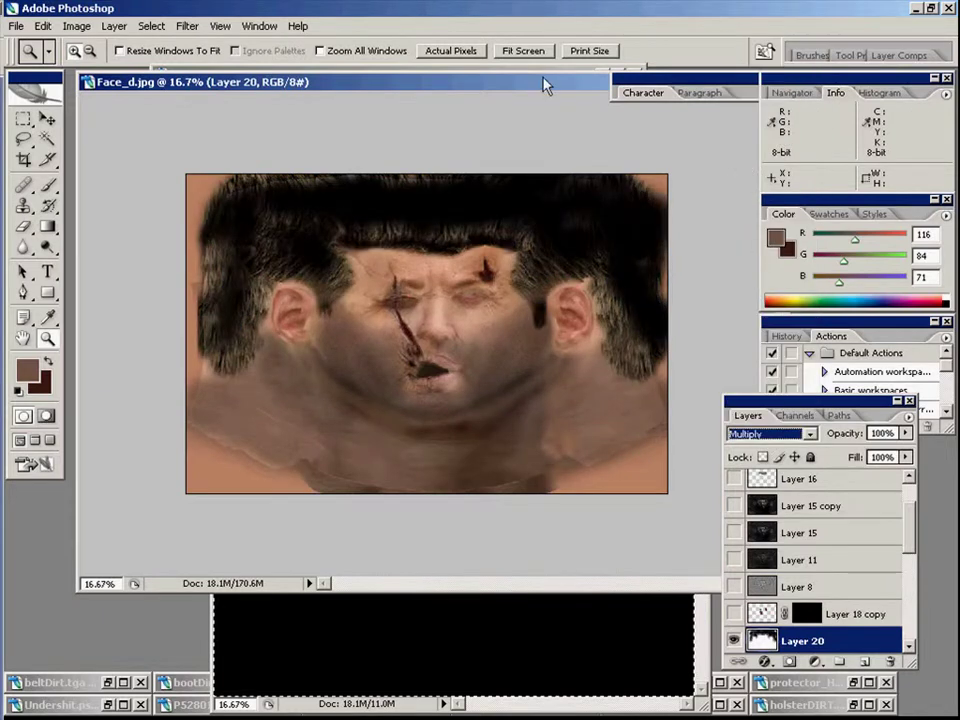
pyautogui.moveTo(545, 85); pyautogui.dragTo(543, 187)
pyautogui.press('v')
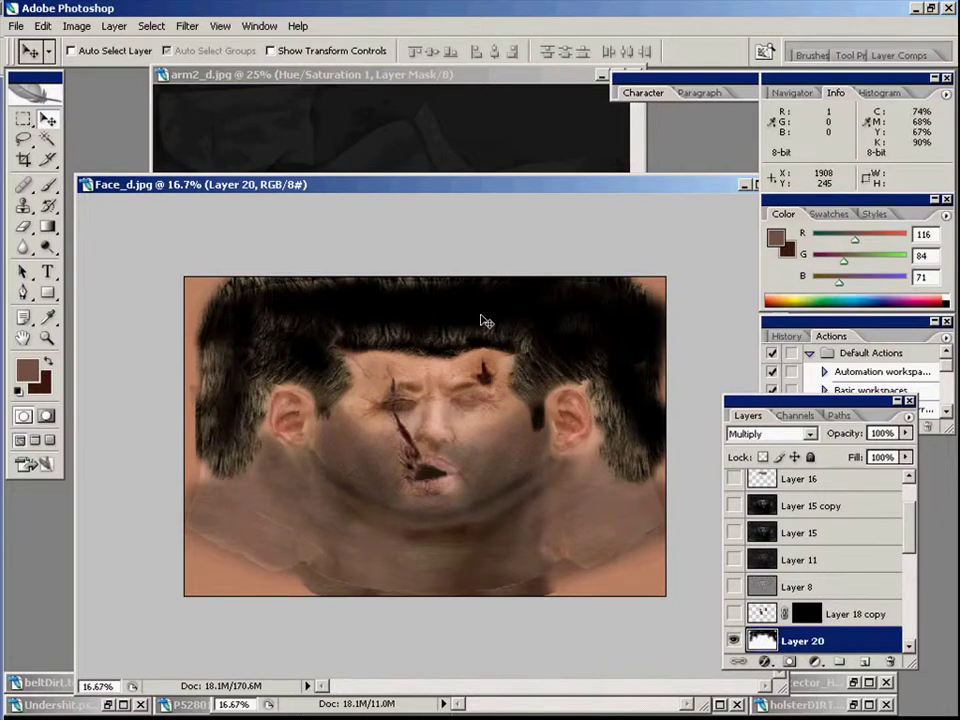
# - Return the hair mask layer to Normal blending and set the Brush colour to black
pyautogui.press('b')
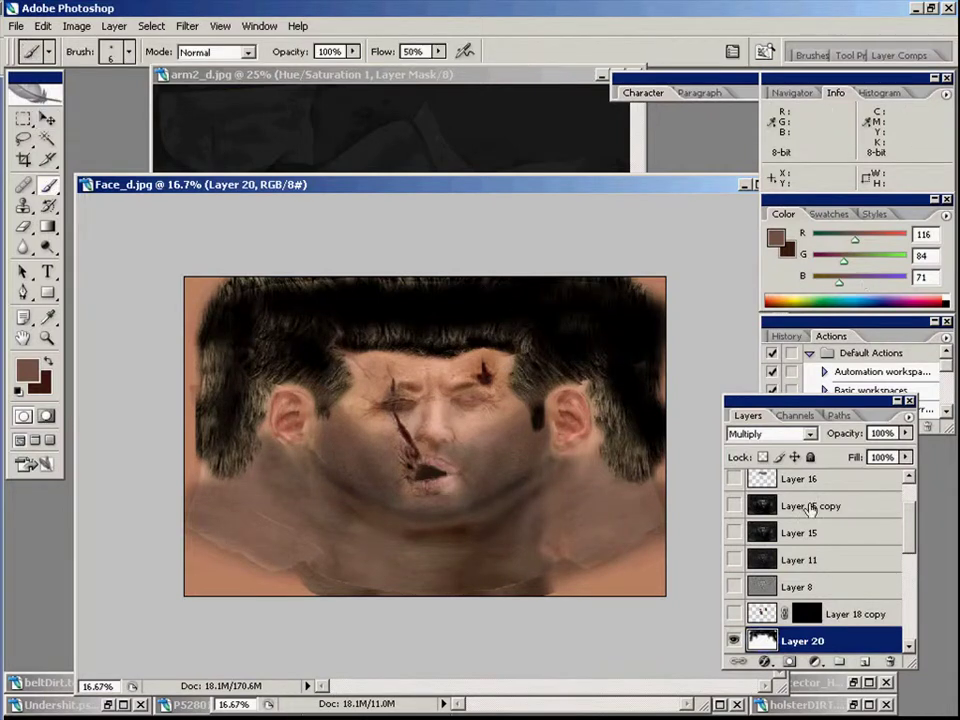
pyautogui.click(772, 433)
pyautogui.click(755, 18)
pyautogui.keyDown('alt'); pyautogui.click(328, 347); pyautogui.keyUp('alt')
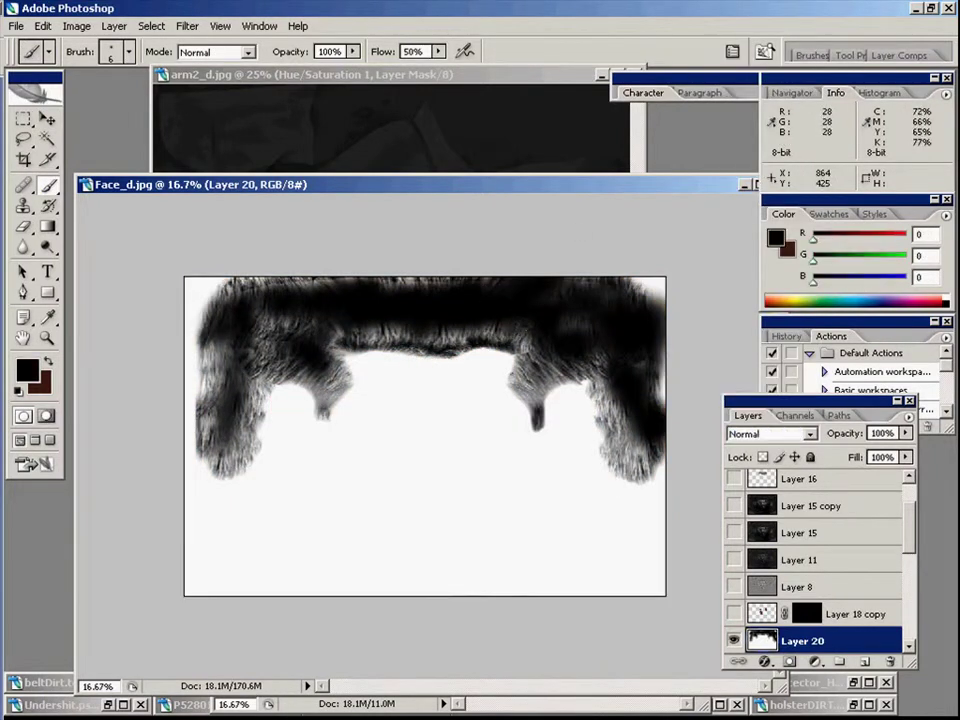
pyautogui.click(27, 369)
pyautogui.click(776, 381)
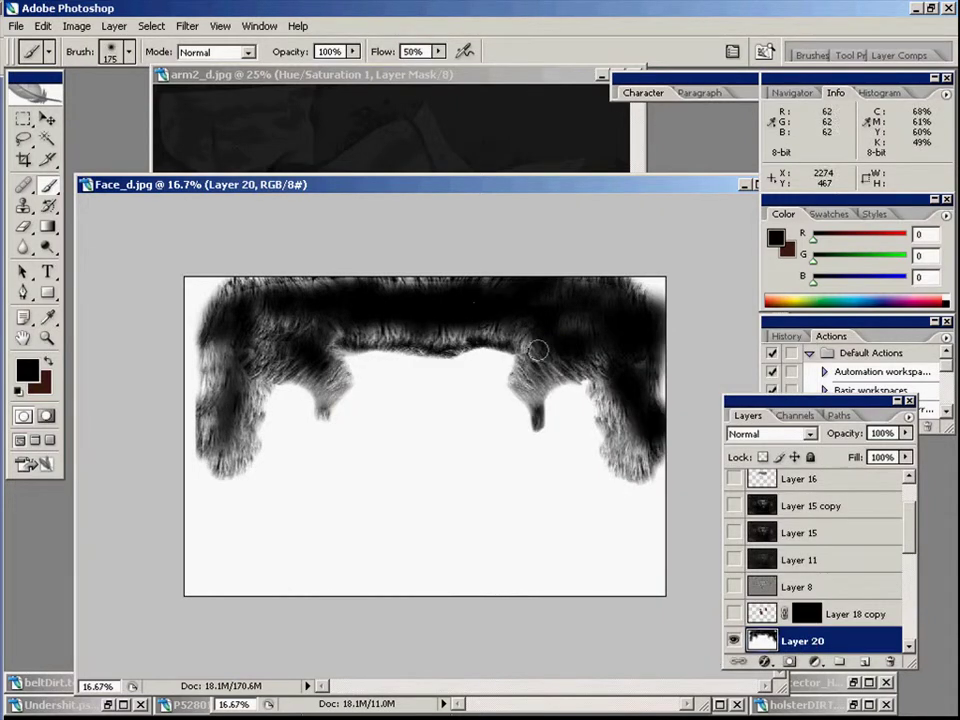
# - Paint solid black over the upper hair area of the mask with a soft 300 px brush
pyautogui.press(']')
pyautogui.press(']')
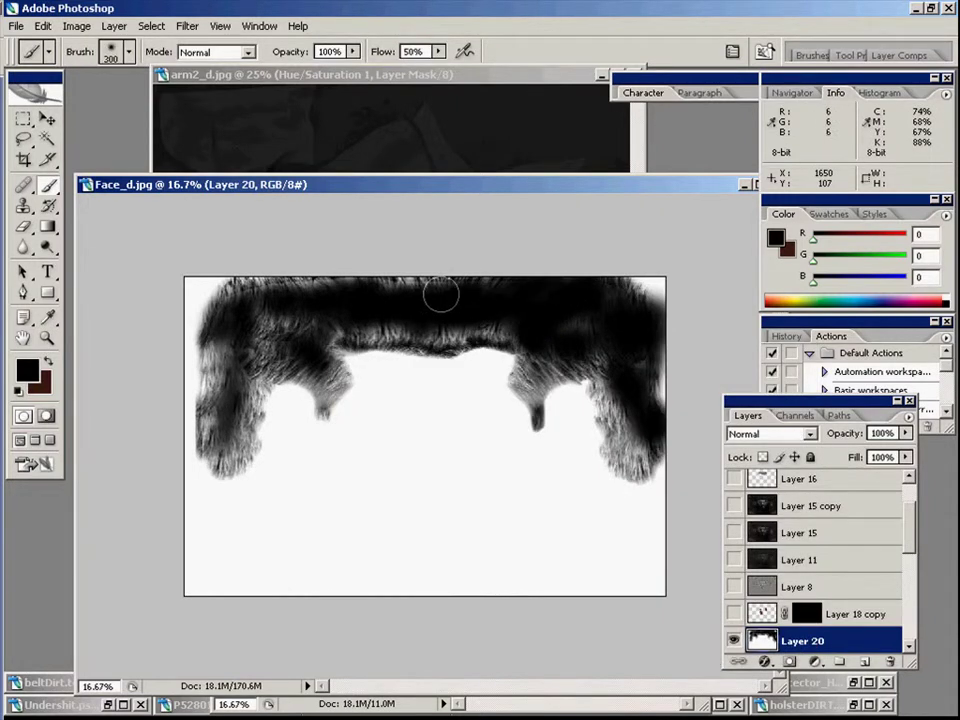
pyautogui.moveTo(441, 294)
pyautogui.mouseDown()
pyautogui.moveTo(480, 274)
pyautogui.moveTo(223, 326)
pyautogui.mouseUp()
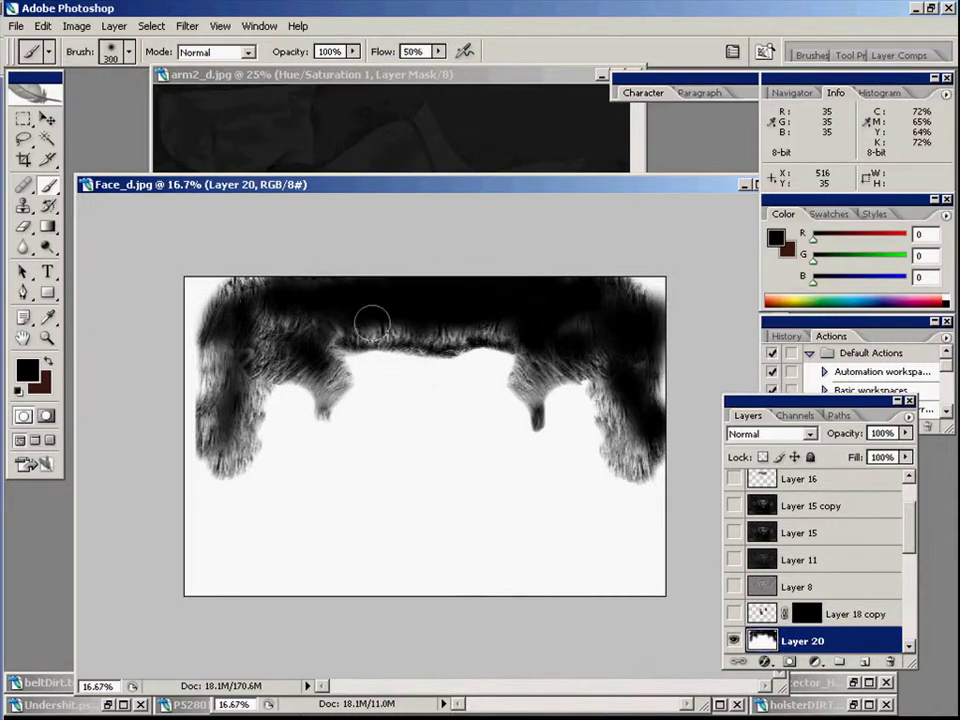
pyautogui.moveTo(401, 178)
pyautogui.mouseDown()
pyautogui.moveTo(281, 321)
pyautogui.moveTo(328, 316)
pyautogui.mouseUp()
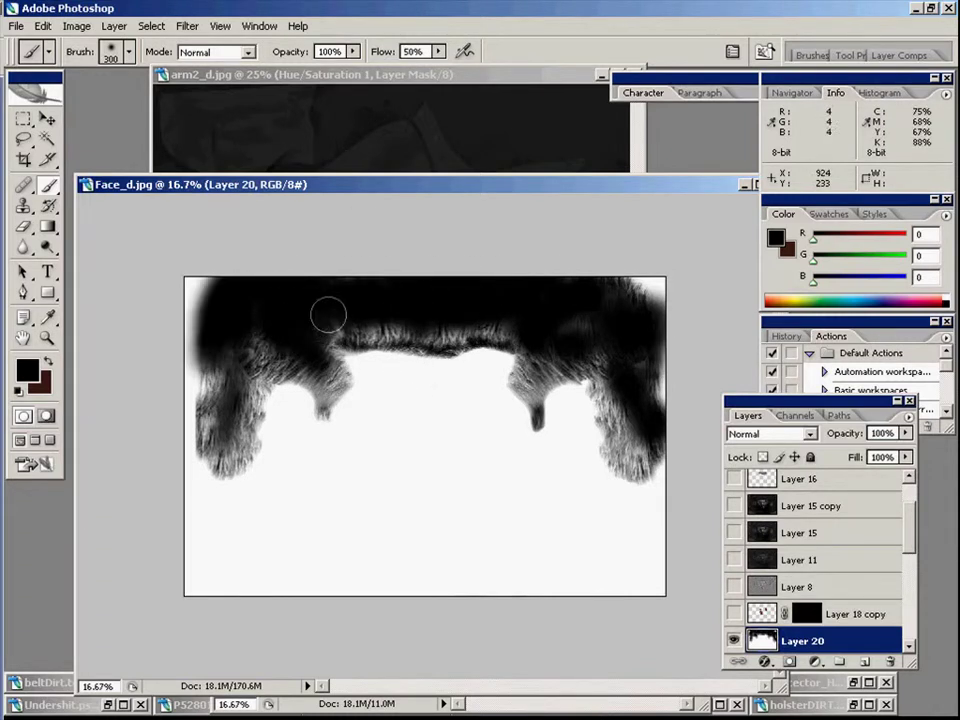
# - Fill in the mask's left side hair and front hairline with black, using brushes between 125 and 10 px
pyautogui.press('[')
pyautogui.press('[')
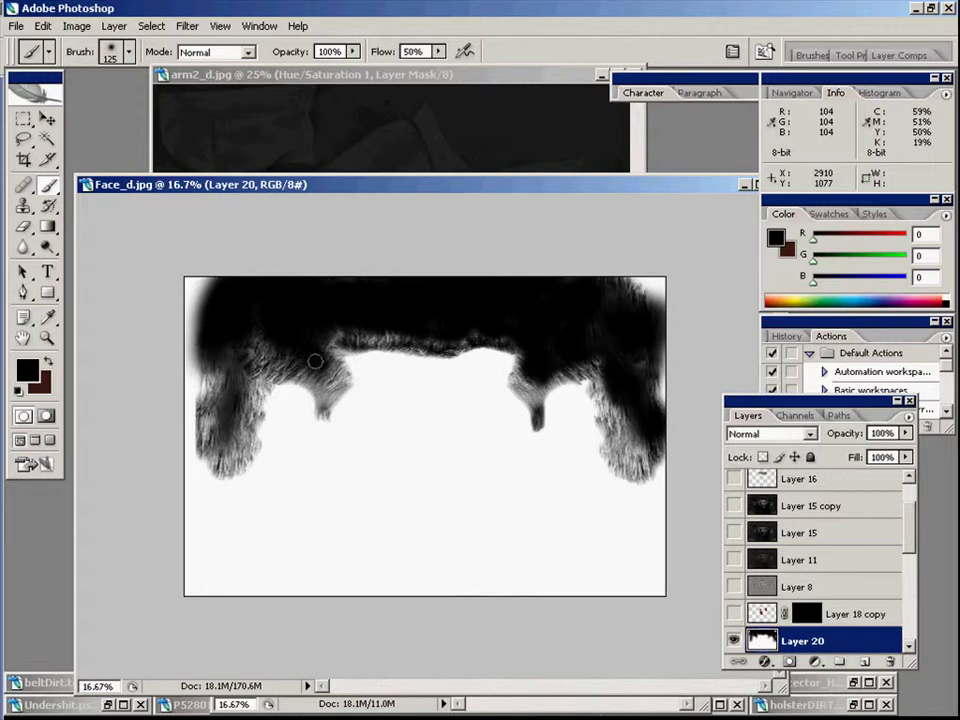
pyautogui.moveTo(296, 366)
pyautogui.mouseDown()
pyautogui.moveTo(250, 362)
pyautogui.moveTo(215, 382)
pyautogui.moveTo(229, 336)
pyautogui.moveTo(226, 403)
pyautogui.moveTo(207, 420)
pyautogui.moveTo(219, 449)
pyautogui.mouseUp()
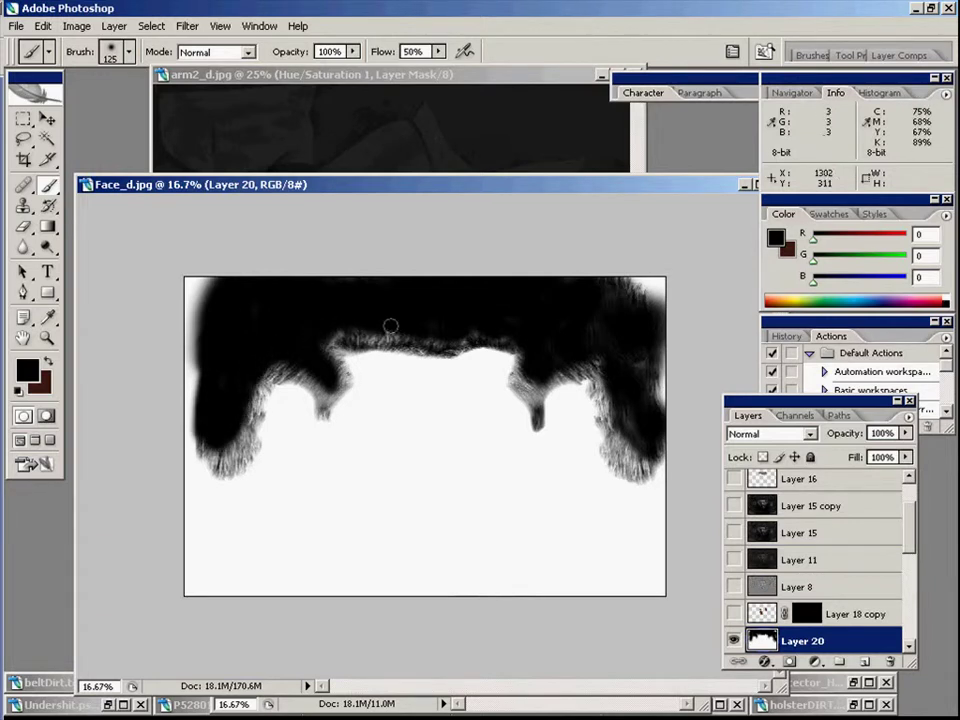
pyautogui.moveTo(390, 326); pyautogui.dragTo(396, 338)
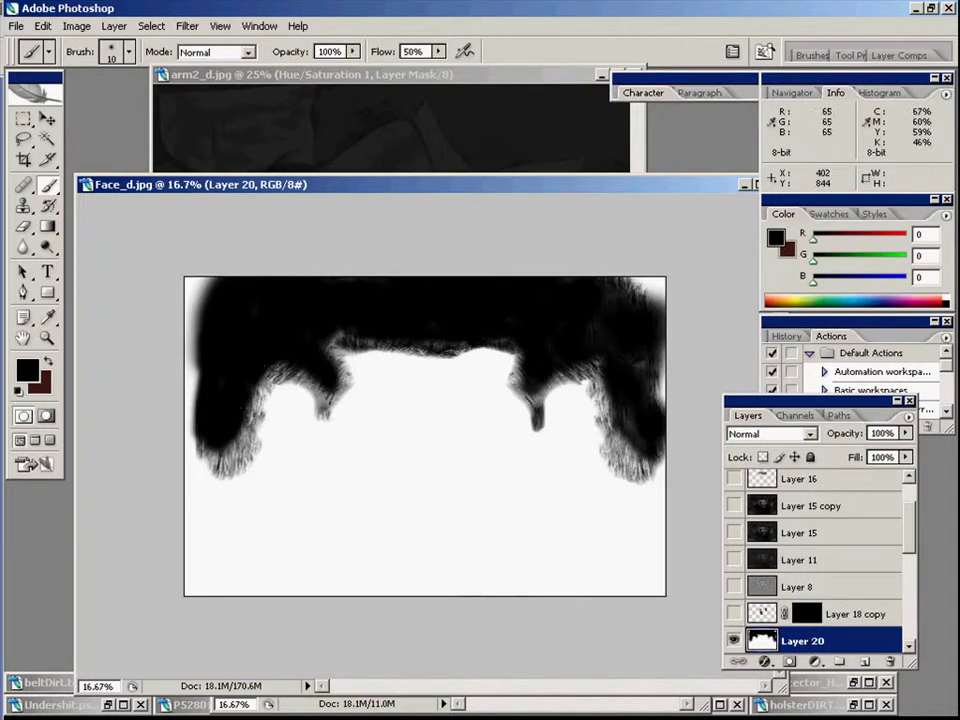
pyautogui.moveTo(254, 377); pyautogui.dragTo(238, 439)
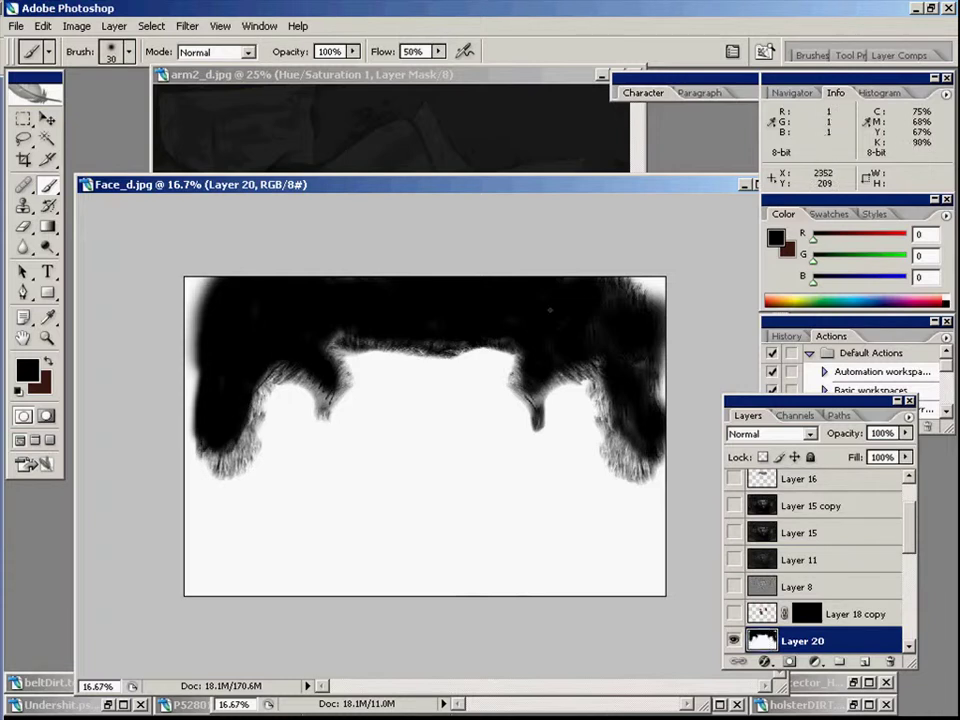
pyautogui.moveTo(502, 343); pyautogui.dragTo(454, 351)
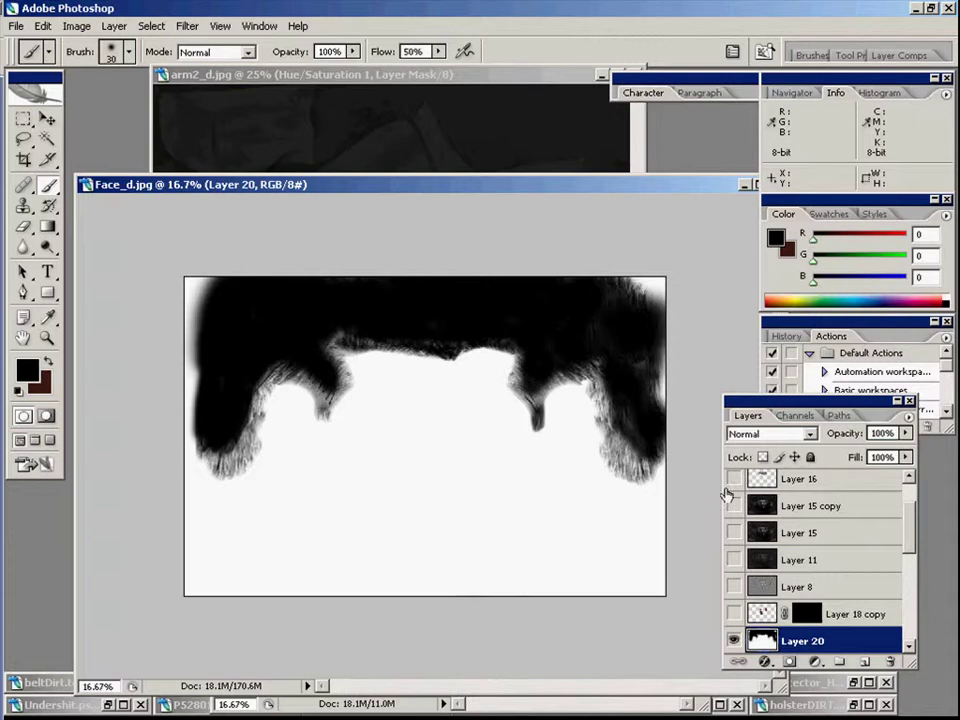
# - Invert the painted mask, paste the whole of it into hair_cap.jpg and merge it into the background
pyautogui.hotkey('ctrl', 'i')
pyautogui.hotkey('ctrl', 'a')
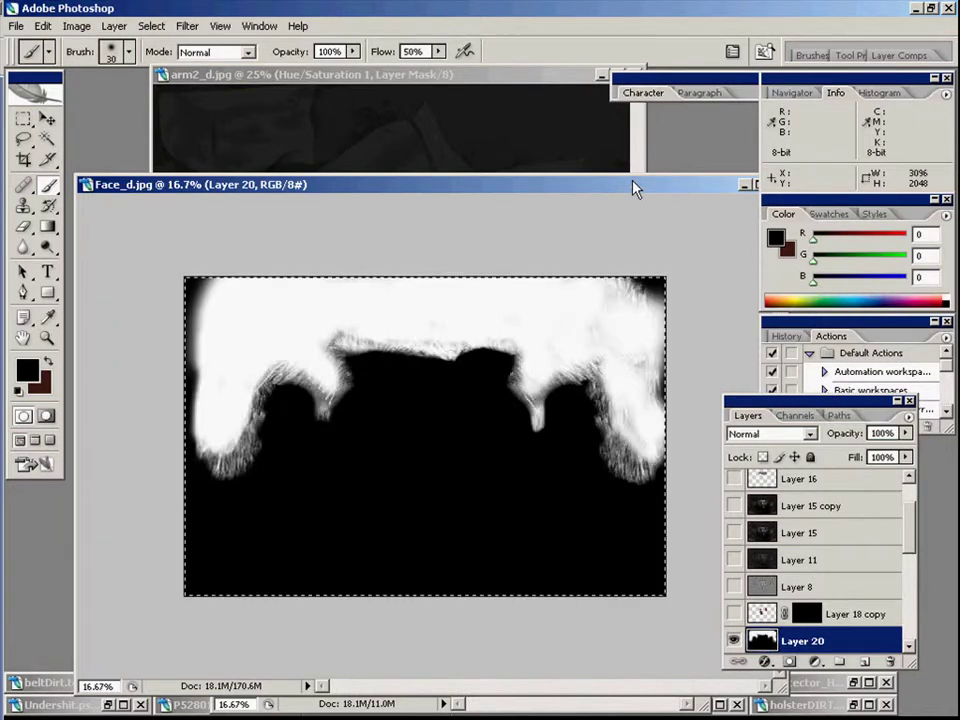
pyautogui.moveTo(620, 187); pyautogui.dragTo(621, 75)
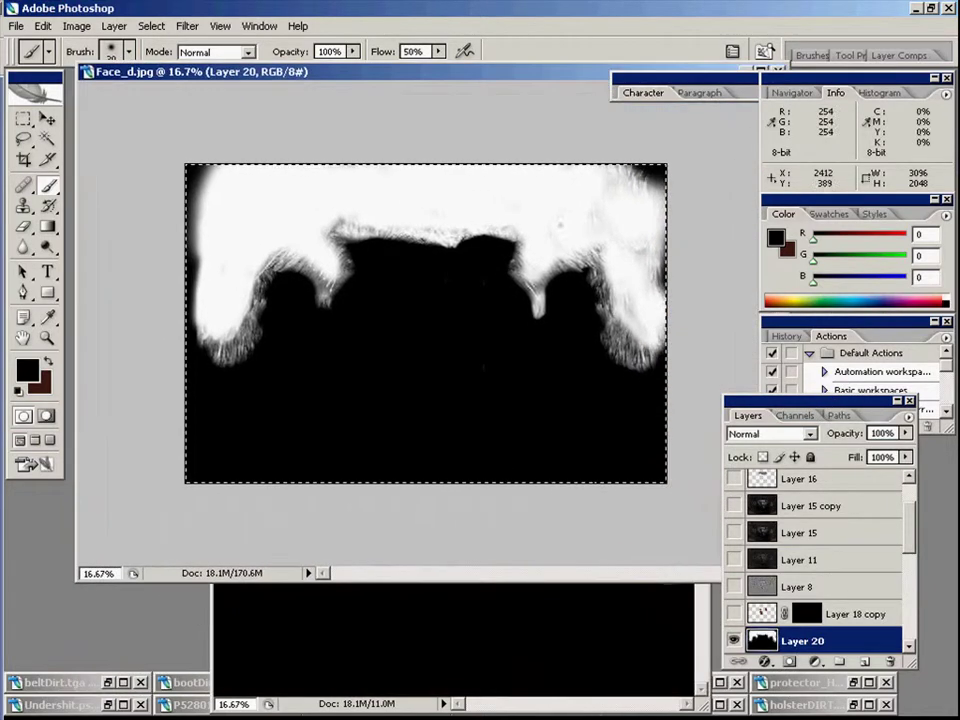
pyautogui.click(553, 620)
pyautogui.hotkey('ctrl', 'v')
pyautogui.hotkey('ctrl', 'e')
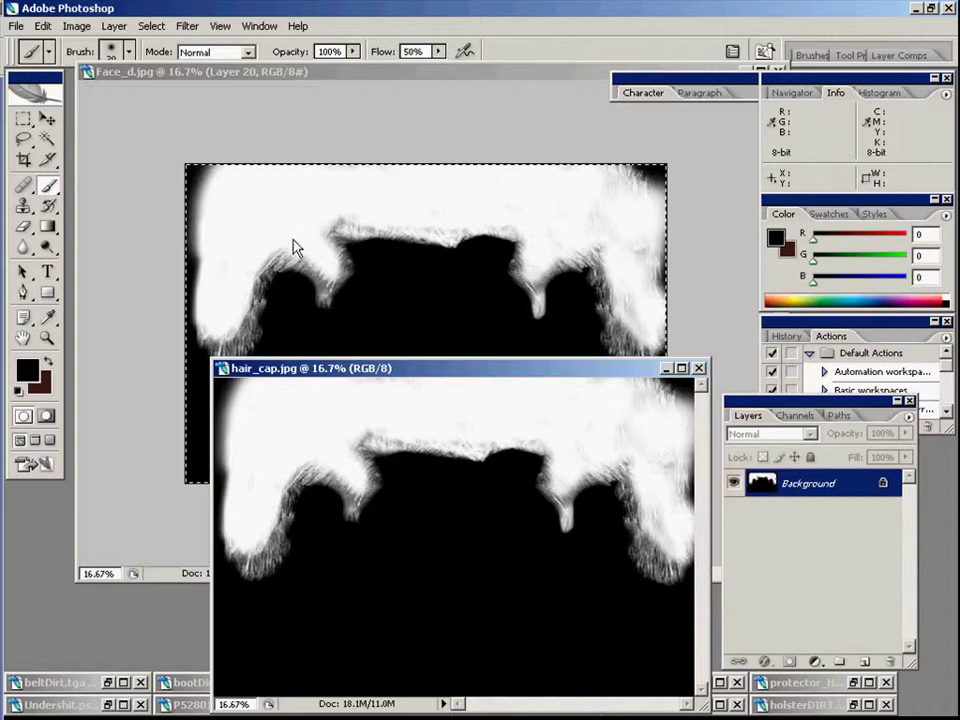
# - Back in Face_d.jpg, blend the re-inverted hair mask layer over the face with Multiply at 68% opacity
pyautogui.click(341, 199)
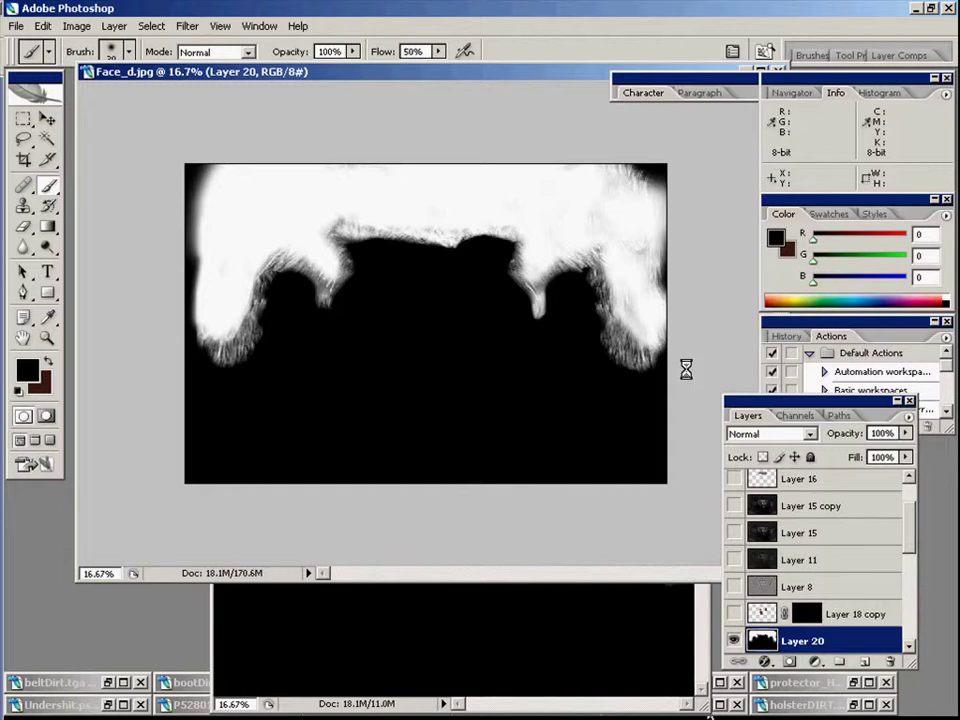
pyautogui.click(770, 433)
pyautogui.click(765, 71)
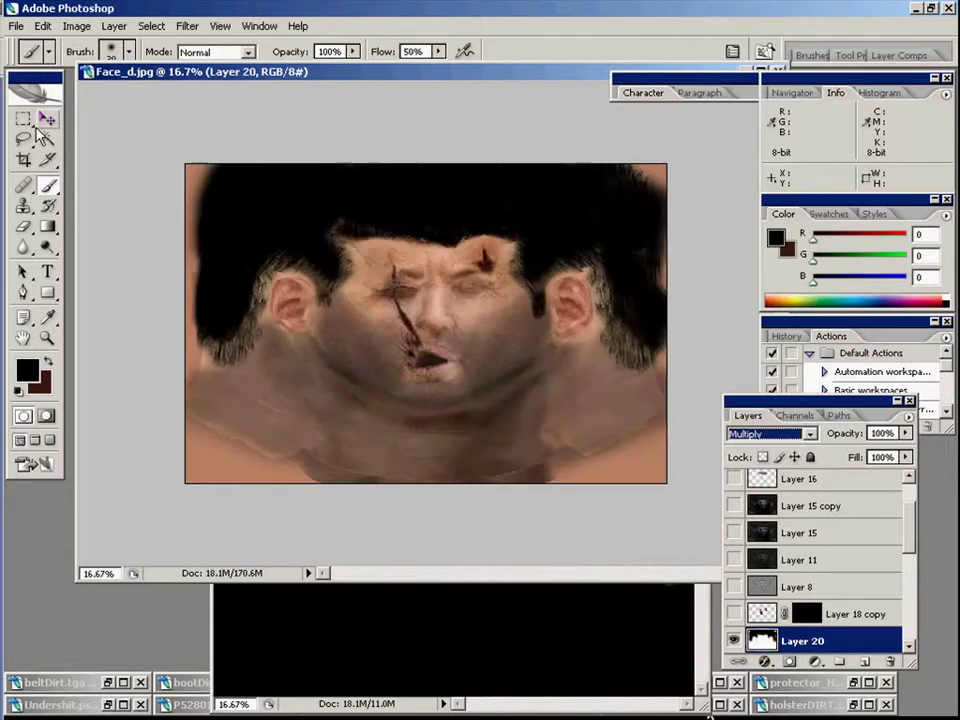
pyautogui.click(47, 119)
pyautogui.press('3')
pyautogui.press('6')
pyautogui.press('8')
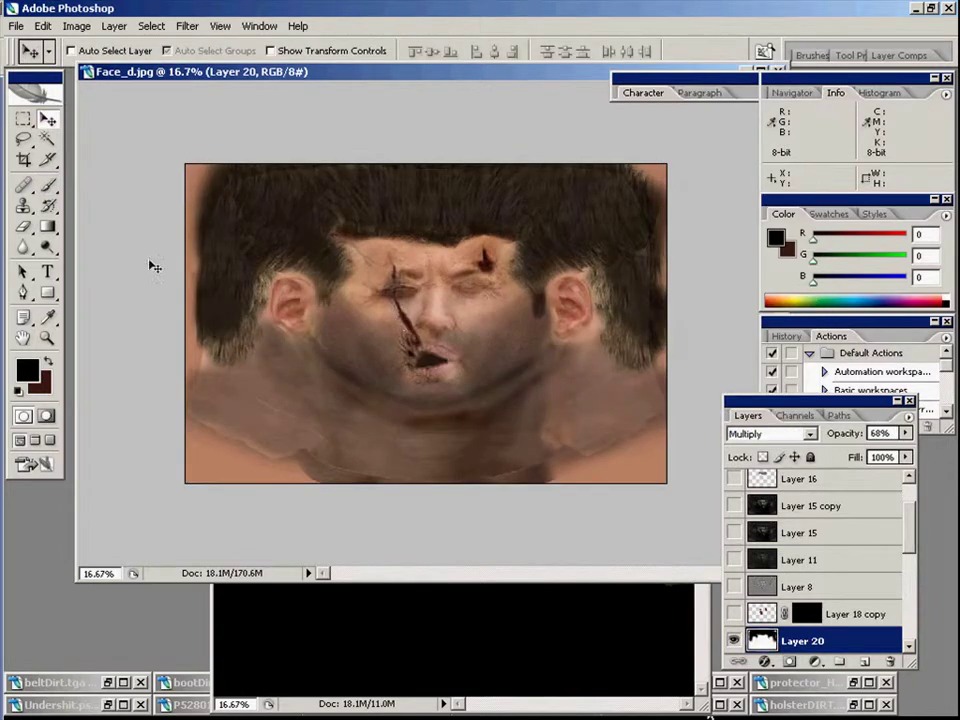
# - Select the white area around the hair on Layer 20 with the Magic Wand at tolerance 32
pyautogui.doubleClick(48, 339)
pyautogui.moveTo(95, 148)
pyautogui.mouseDown()
pyautogui.moveTo(559, 386)
pyautogui.moveTo(553, 400)
pyautogui.mouseUp()
pyautogui.click(24, 140)
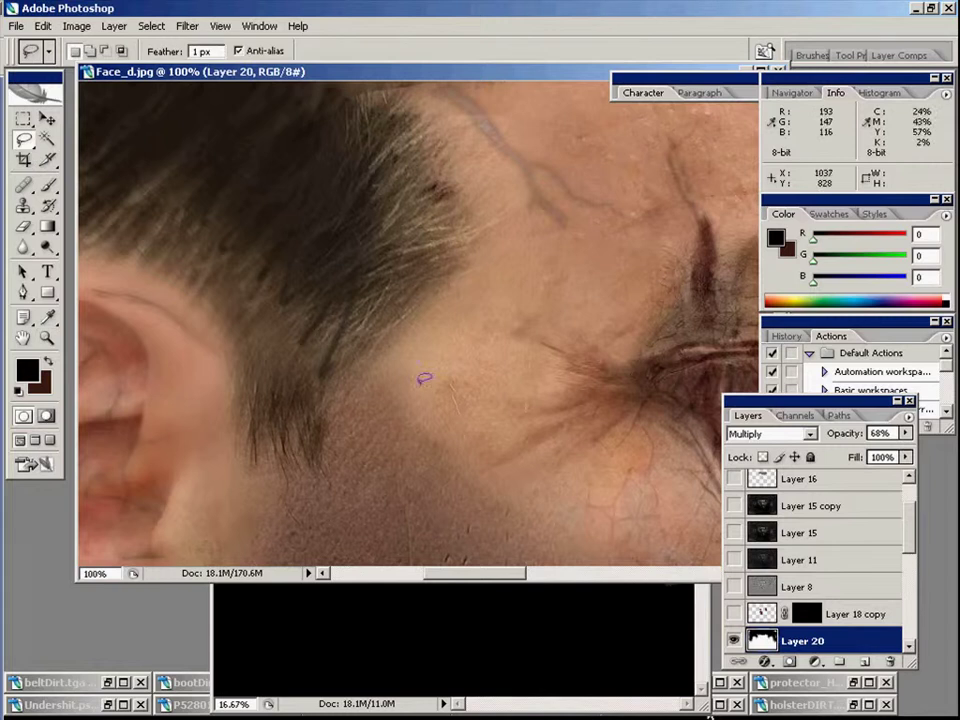
pyautogui.press('w')
pyautogui.click(557, 506)
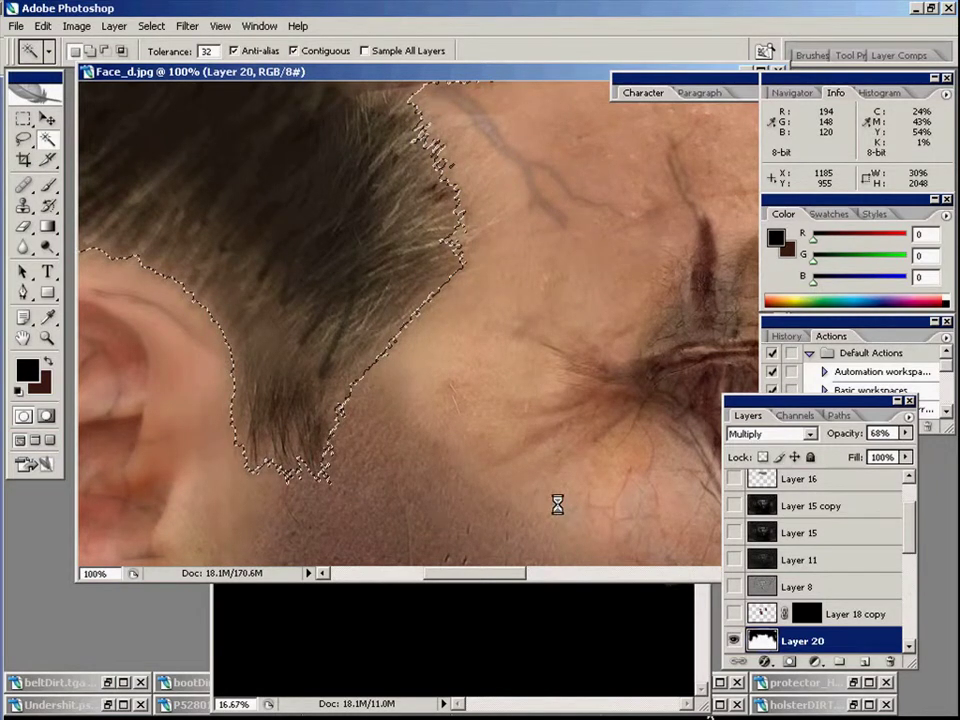
pyautogui.click(735, 640)
pyautogui.click(814, 662)
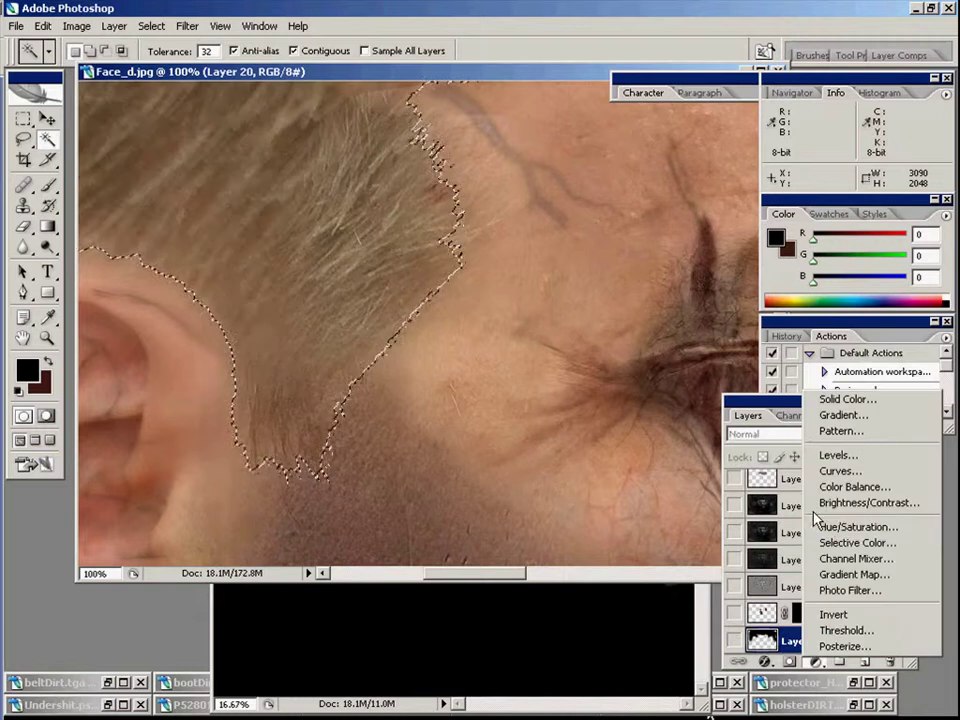
pyautogui.click(840, 455)
pyautogui.moveTo(242, 637); pyautogui.dragTo(274, 637)
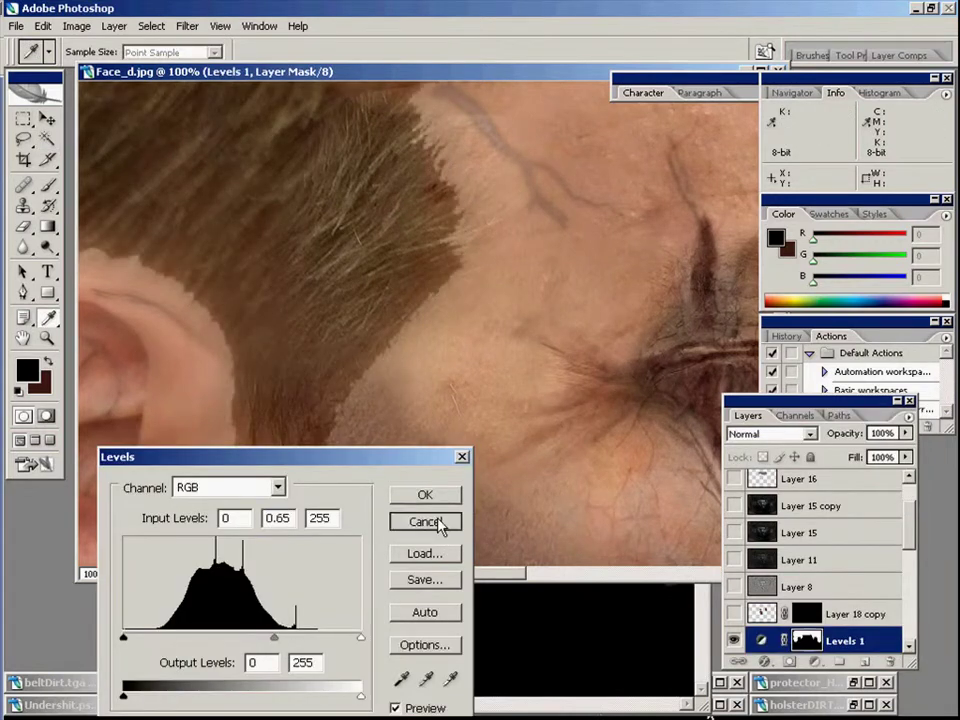
pyautogui.click(438, 523)
pyautogui.click(735, 640)
pyautogui.hotkey('ctrl', 'd')
# - Load the hair shape of Layer 20 as a selection and feather it by 10 pixels
pyautogui.press('z')
pyautogui.keyDown('alt'); pyautogui.click(435, 381); pyautogui.keyUp('alt')
pyautogui.keyDown('alt'); pyautogui.click(435, 381); pyautogui.keyUp('alt')
pyautogui.keyDown('alt'); pyautogui.click(606, 330); pyautogui.keyUp('alt')
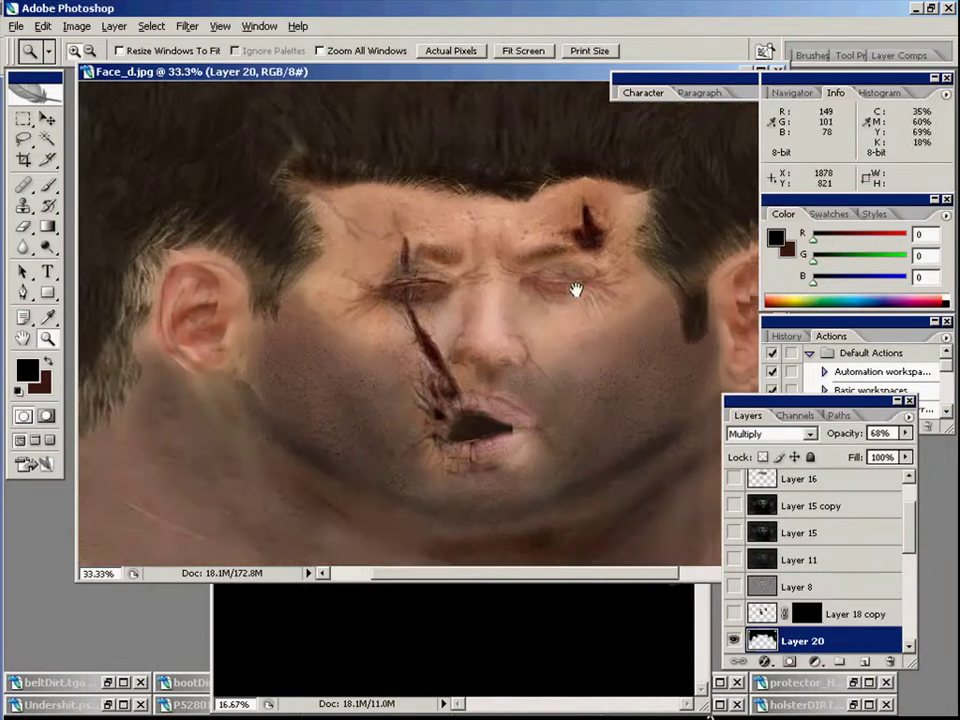
pyautogui.keyDown('ctrl'); pyautogui.click(761, 640); pyautogui.keyUp('ctrl')
pyautogui.click(151, 26)
pyautogui.click(178, 195)
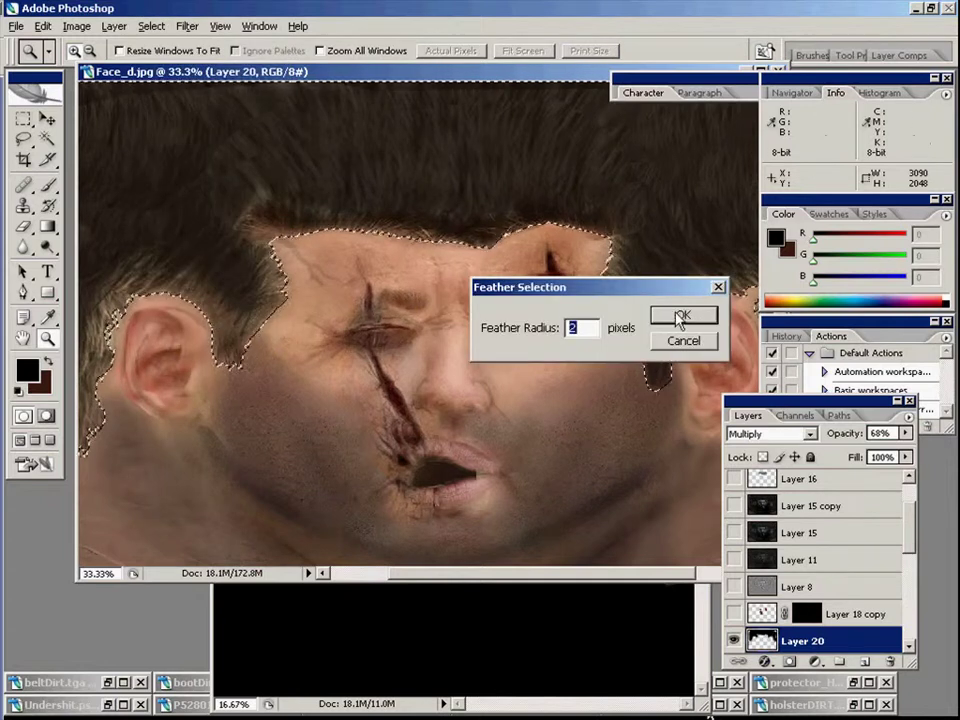
pyautogui.write('10')
pyautogui.click(680, 316)
# - Invert the feathered selection, clear that area from Layer 20 and deselect
pyautogui.click(151, 26)
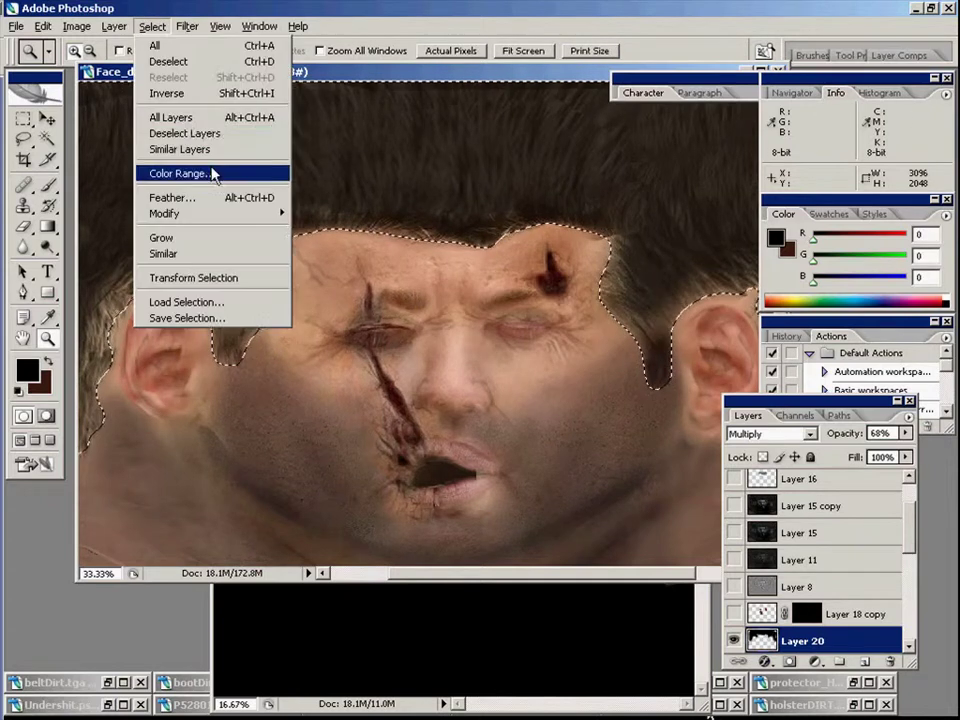
pyautogui.click(200, 94)
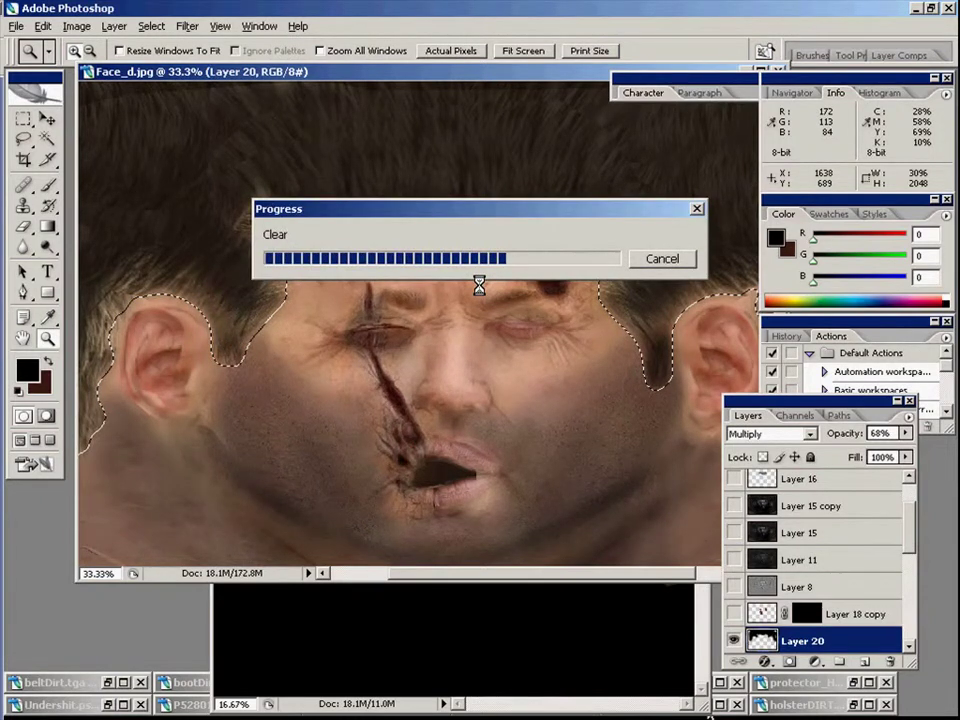
pyautogui.hotkey('ctrl', 'd')
# - Copy a lassoed patch of temple hair from Layer 17 to a new layer and shift it slightly to fill the hairline
pyautogui.scroll(-3, 806, 603)
pyautogui.click(808, 640)
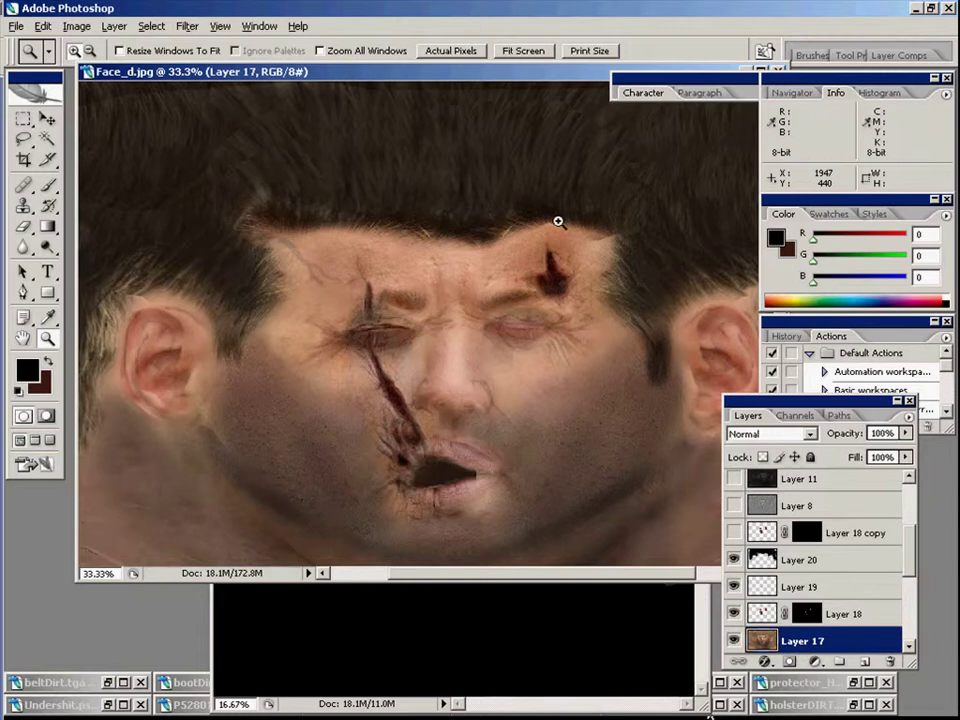
pyautogui.moveTo(558, 222); pyautogui.dragTo(600, 355)
pyautogui.moveTo(600, 355); pyautogui.dragTo(511, 376)
pyautogui.click(25, 141)
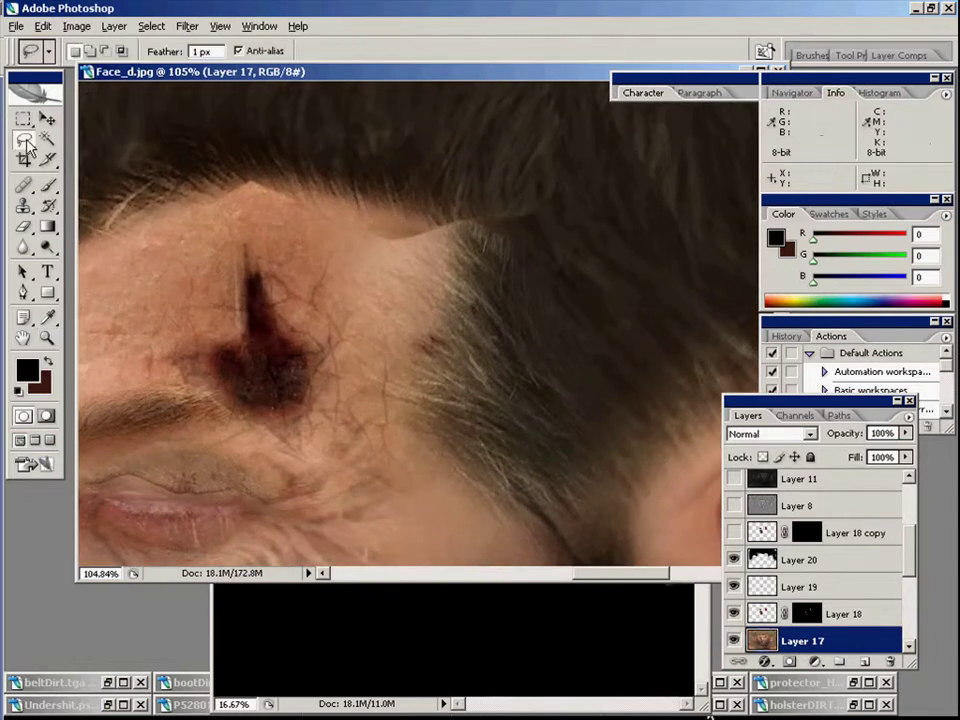
pyautogui.moveTo(407, 388); pyautogui.dragTo(514, 364)
pyautogui.hotkey('ctrl', 'j')
pyautogui.press('v')
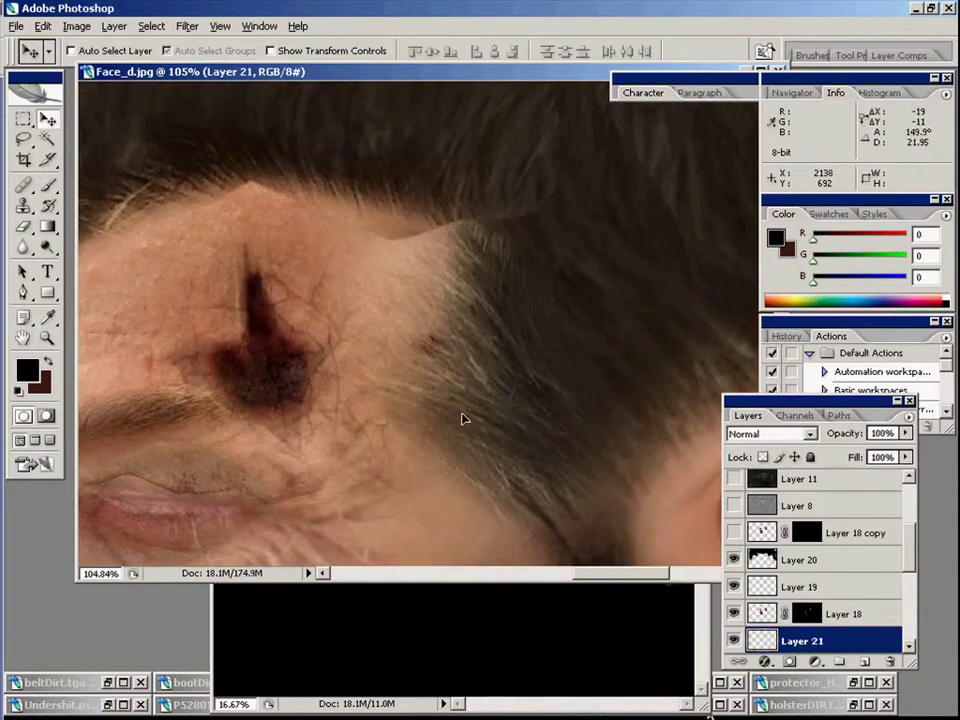
pyautogui.press('e')
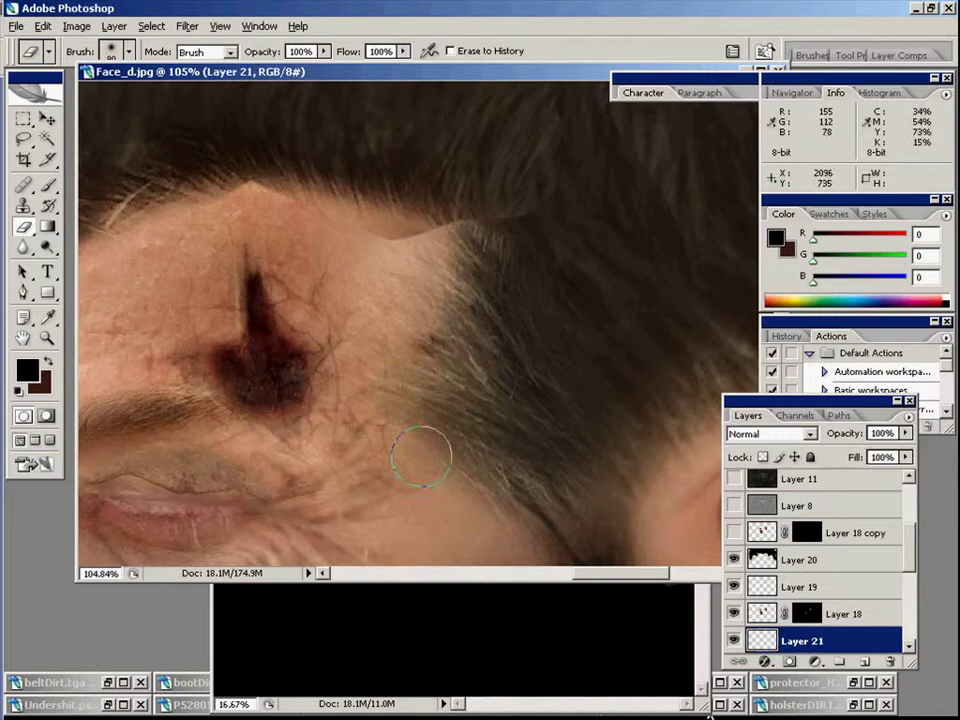
# - Duplicate the hair patch higher along the temple and erase its edge to blend it with the skin
pyautogui.press('v')
pyautogui.keyDown('alt'); pyautogui.moveTo(453, 440); pyautogui.dragTo(508, 358); pyautogui.keyUp('alt')
pyautogui.press('e')
pyautogui.moveTo(465, 370); pyautogui.dragTo(411, 313)
pyautogui.press('v')
# - Duplicate the hair patch up to the corner of the hairline and rotate it by about -23.9°
pyautogui.keyDown('alt'); pyautogui.moveTo(525, 347); pyautogui.dragTo(471, 220); pyautogui.keyUp('alt')
pyautogui.hotkey('ctrl', 't')
pyautogui.moveTo(490, 421); pyautogui.dragTo(568, 394)
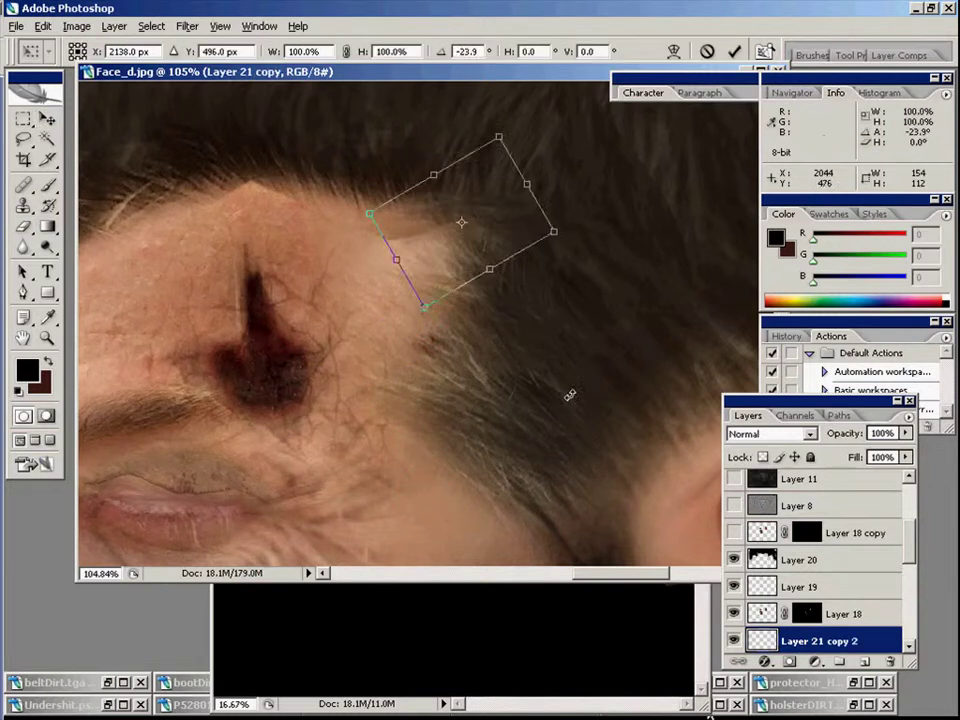
pyautogui.press('Return')
# - Duplicate the rotated hair patch and turn the copy slightly to blend the corner of the hairline
pyautogui.hotkey('ctrl', 'j')
pyautogui.press('e')
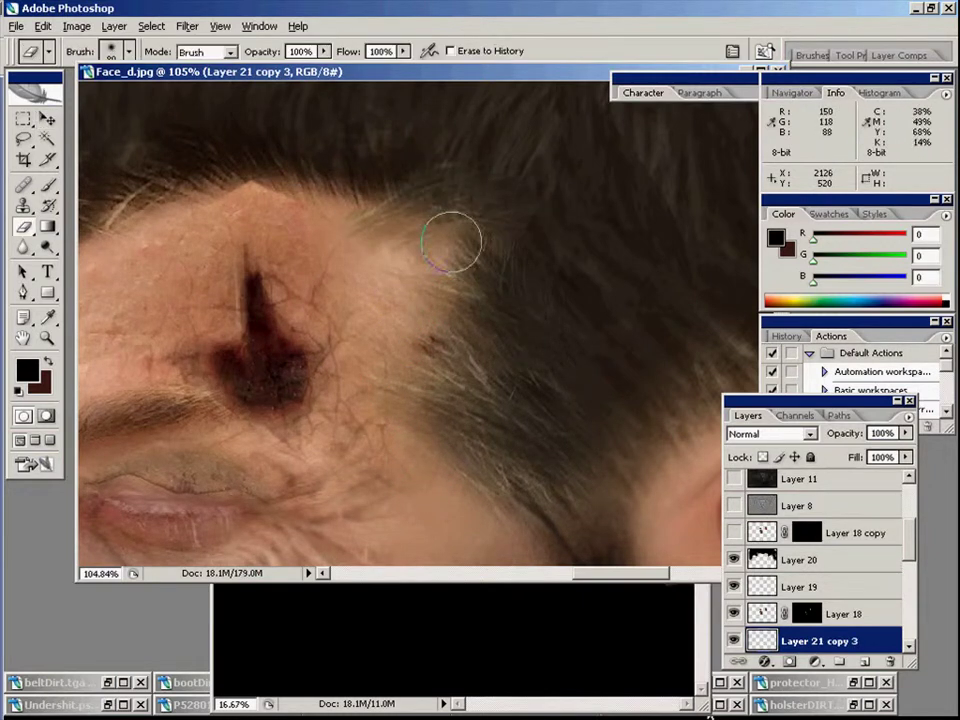
pyautogui.press('v')
pyautogui.hotkey('ctrl', 't')
pyautogui.moveTo(482, 321); pyautogui.dragTo(502, 305)
pyautogui.press('Return')
pyautogui.press('e')
pyautogui.press('v')
pyautogui.moveTo(378, 194); pyautogui.dragTo(559, 274)
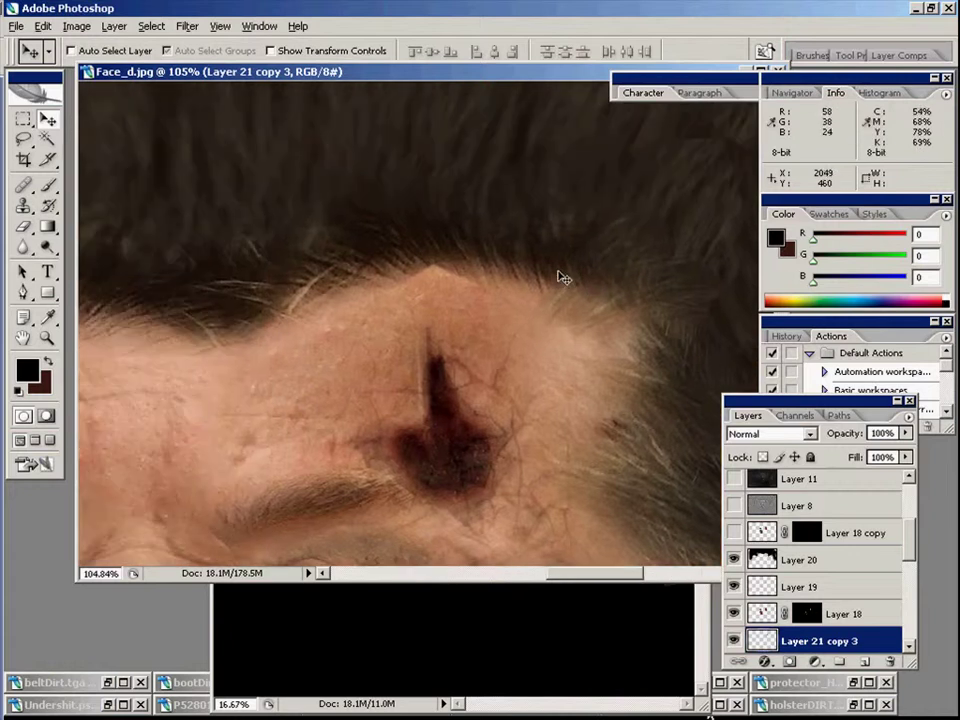
# - Save the texture as a JPEG copy over Face_d.jpg with Maximum quality 10 and Baseline Optimized format
pyautogui.keyDown('alt'); pyautogui.click(568, 319); pyautogui.keyUp('alt')
pyautogui.keyDown('alt'); pyautogui.click(568, 319); pyautogui.keyUp('alt')
pyautogui.keyDown('alt'); pyautogui.click(568, 318); pyautogui.keyUp('alt')
pyautogui.keyDown('alt'); pyautogui.click(572, 332); pyautogui.keyUp('alt')
pyautogui.press('v')
pyautogui.hotkey('ctrl', 'shift', 's')
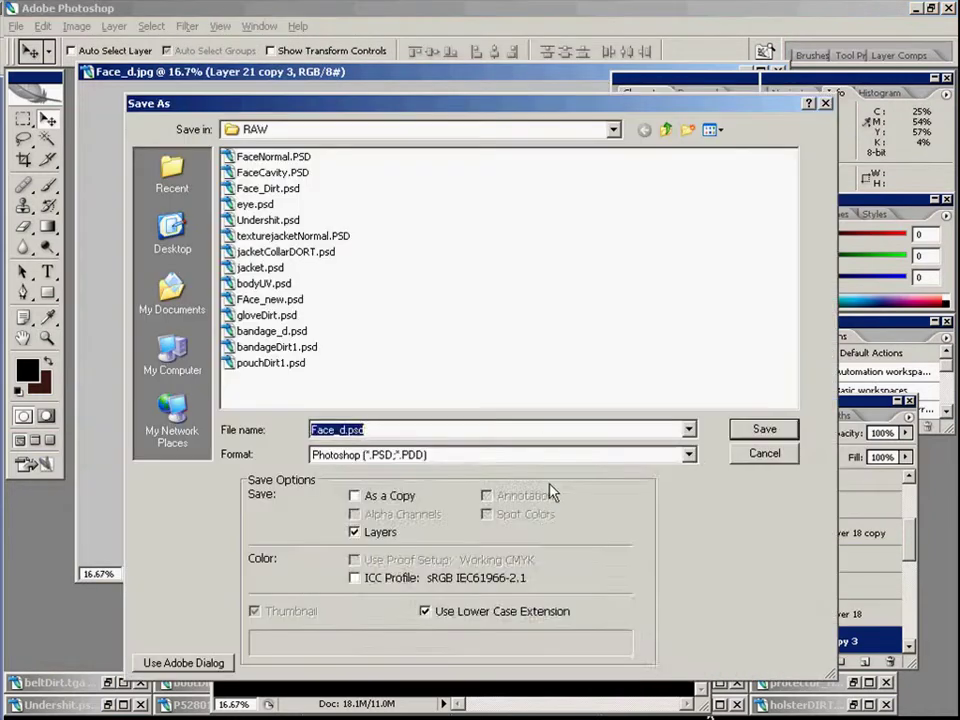
pyautogui.click(520, 454)
pyautogui.click(487, 545)
pyautogui.click(375, 378)
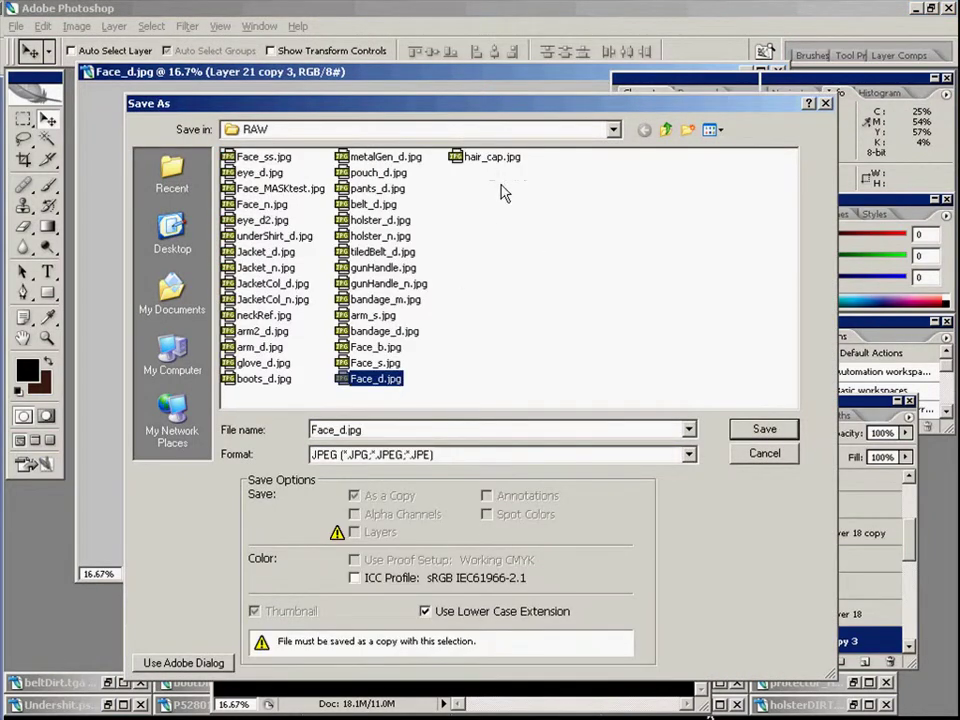
pyautogui.click(764, 428)
pyautogui.click(463, 398)
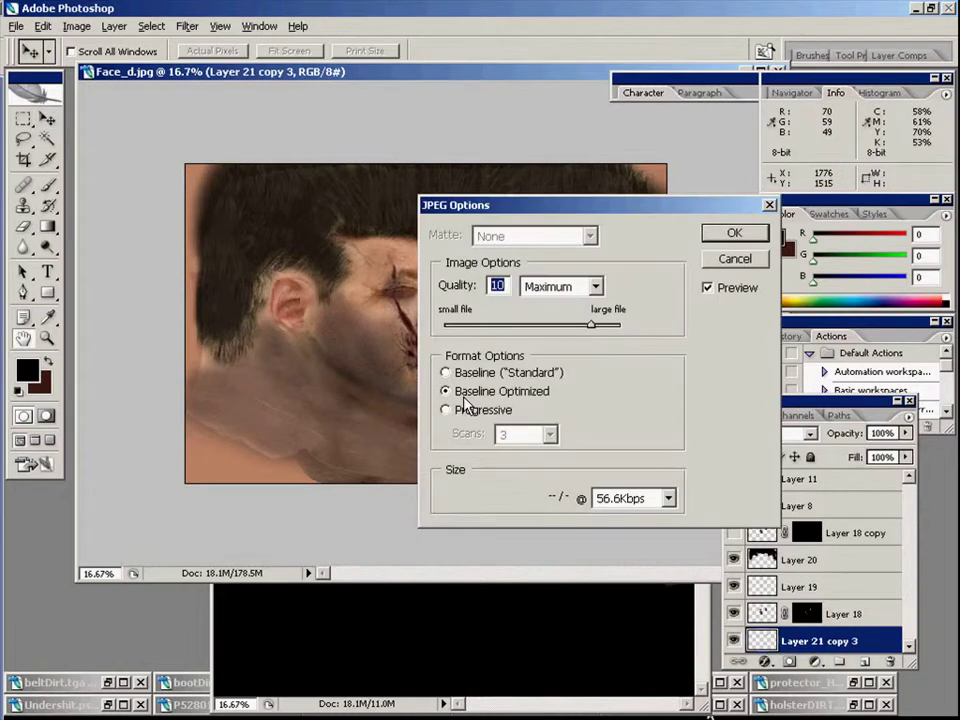
pyautogui.click(733, 234)
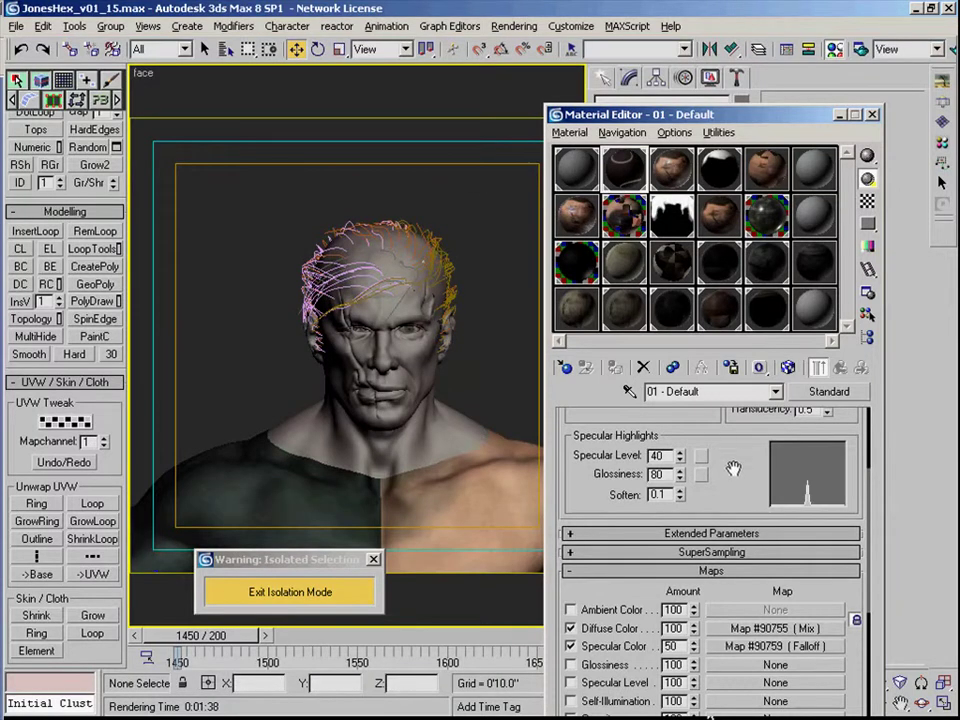
# - Switch to 3ds Max and review the Root noise map inside the diffuse Mix of the 01 - Default material
pyautogui.scroll(1, 733, 468)
pyautogui.scroll(-3, 720, 520)
pyautogui.click(718, 568)
pyautogui.click(765, 481)
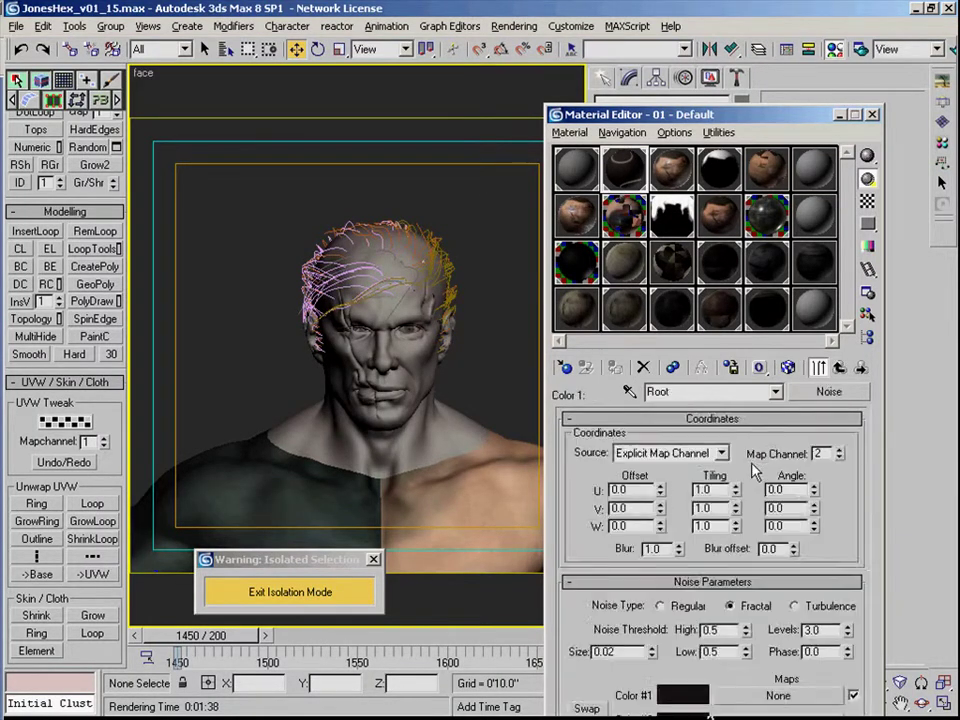
pyautogui.click(838, 367)
pyautogui.click(806, 420)
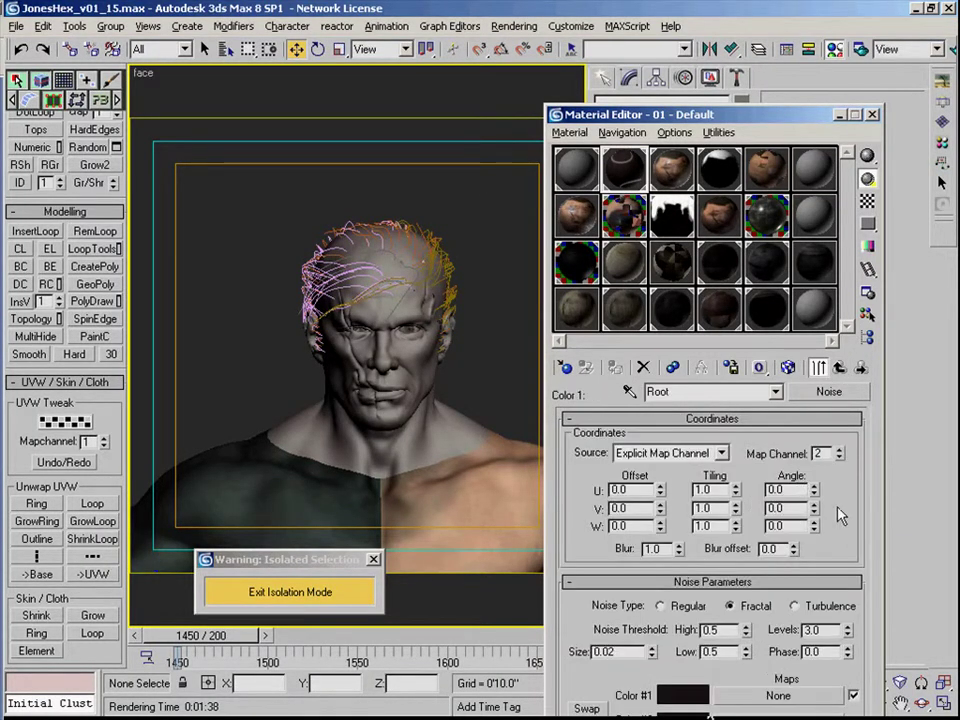
# - Open the environment settings and examine the emitter, parameters and shading options of the hairfxR effect
pyautogui.click(520, 28)
pyautogui.click(530, 66)
pyautogui.click(596, 413)
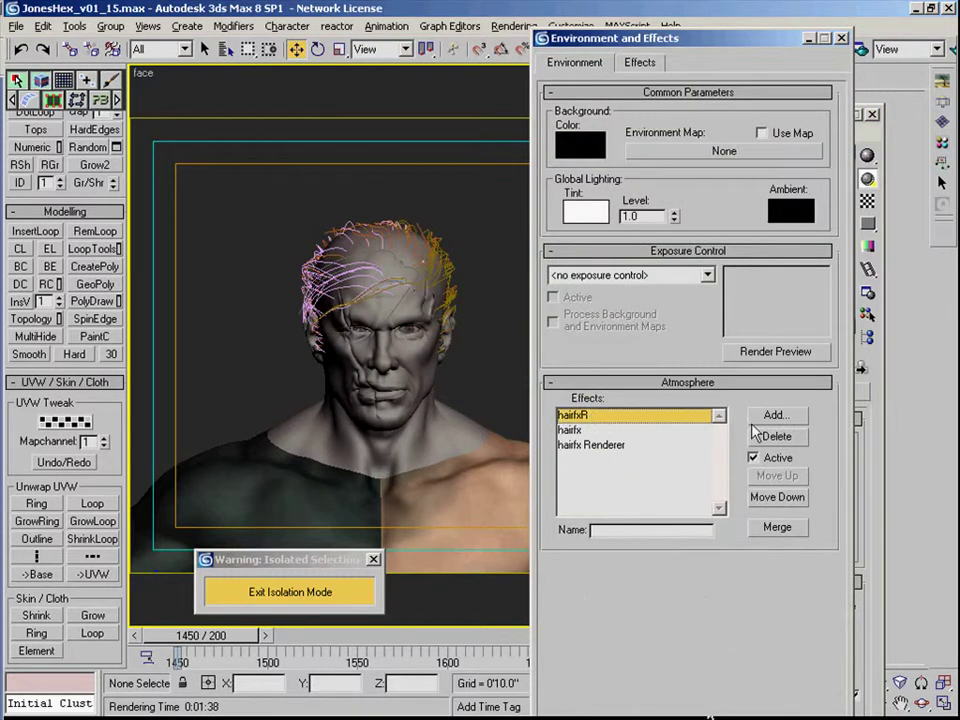
pyautogui.scroll(-10, 698, 562)
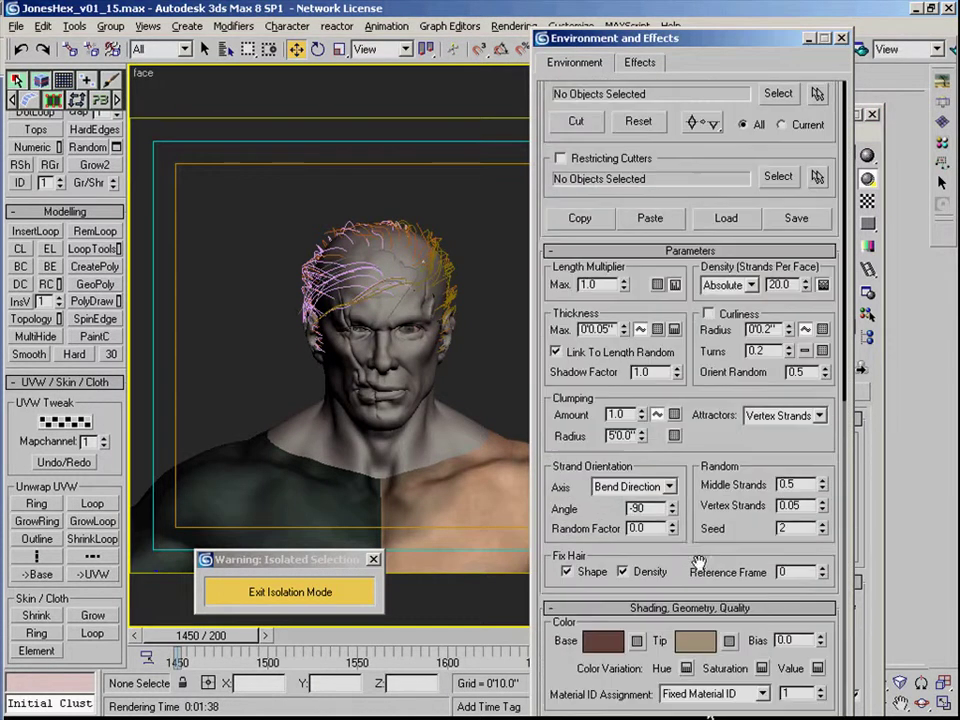
pyautogui.scroll(-5, 698, 562)
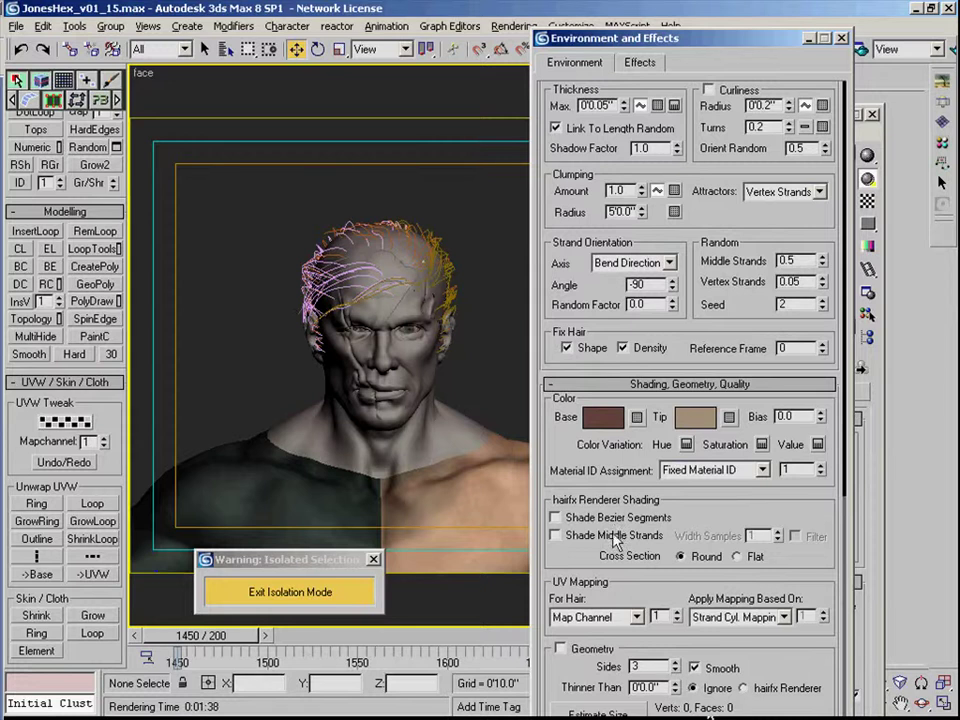
pyautogui.scroll(10, 752, 424)
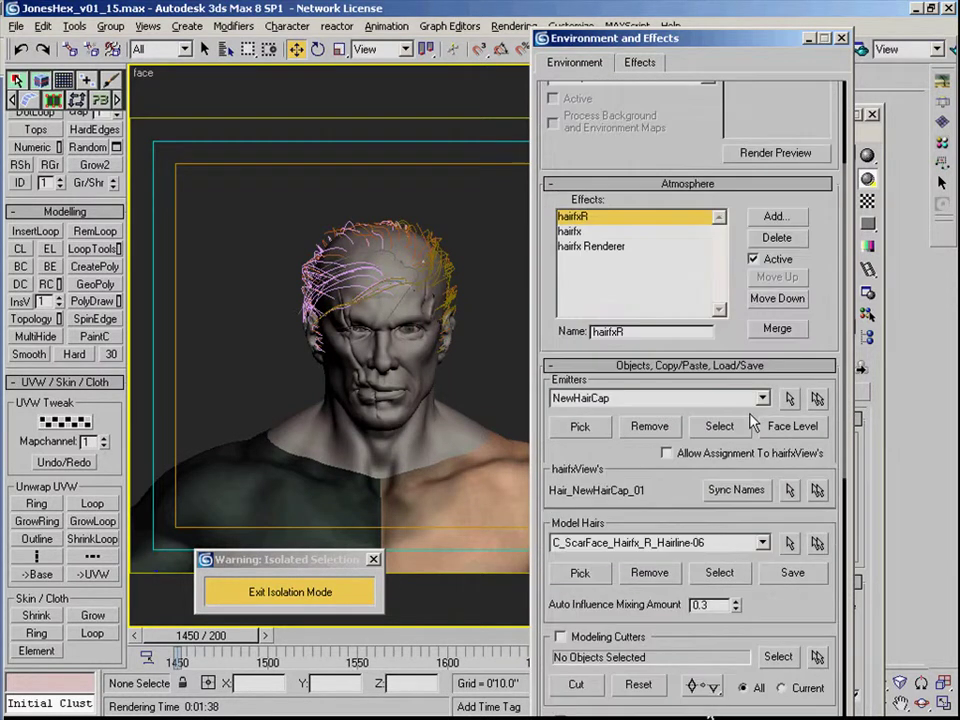
pyautogui.scroll(3, 752, 424)
# - Turn off Shade Bezier Segments for the hairfx atmosphere effect
pyautogui.click(700, 430)
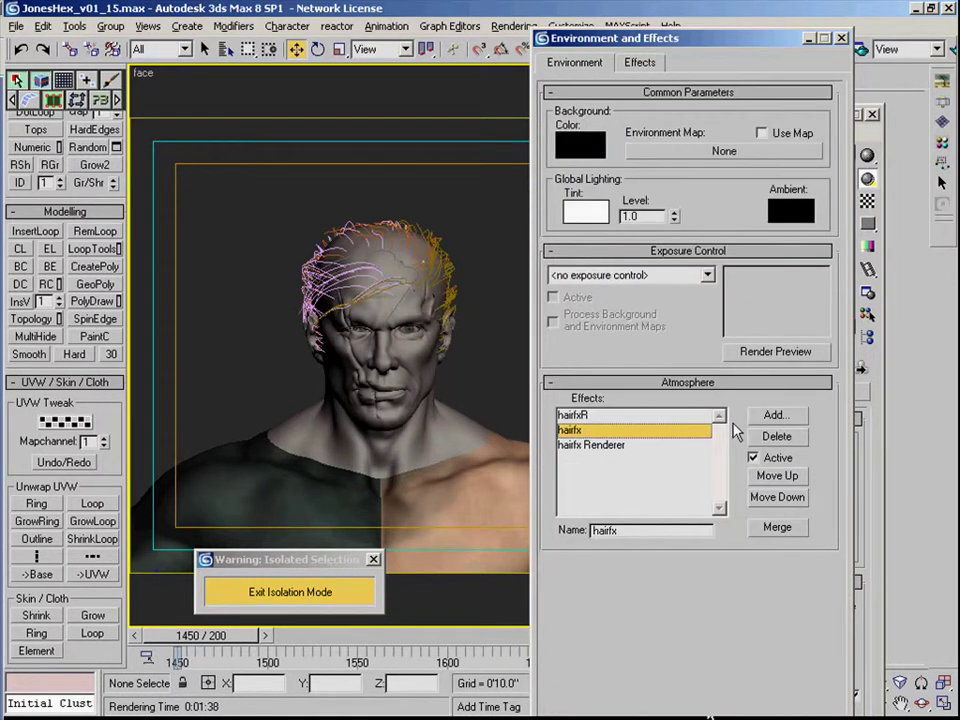
pyautogui.scroll(-15, 816, 480)
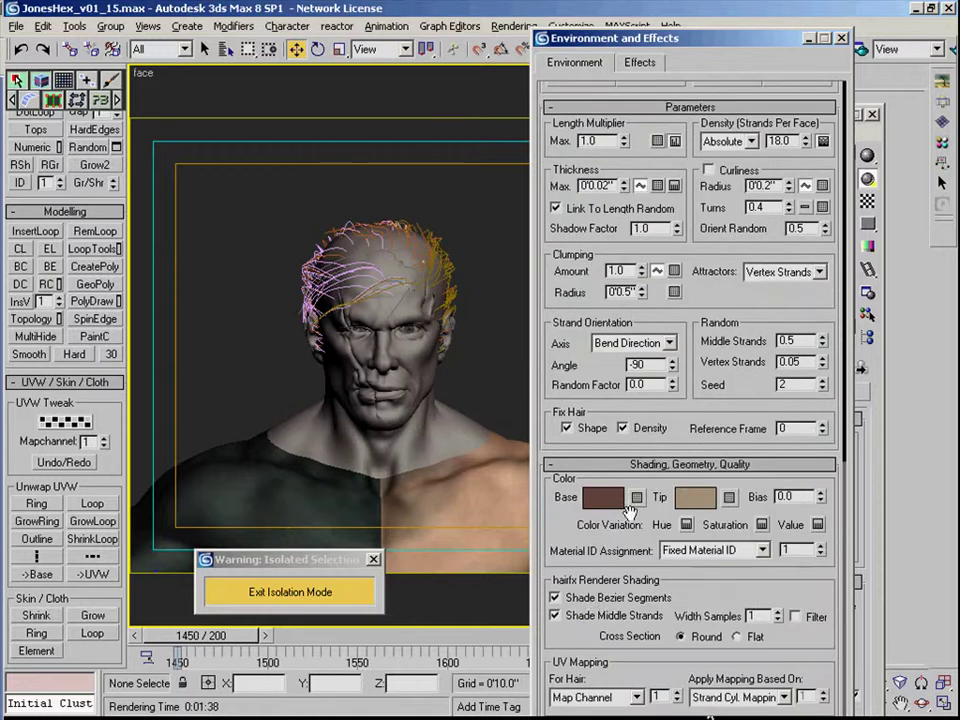
pyautogui.click(601, 598)
pyautogui.scroll(-4, 640, 598)
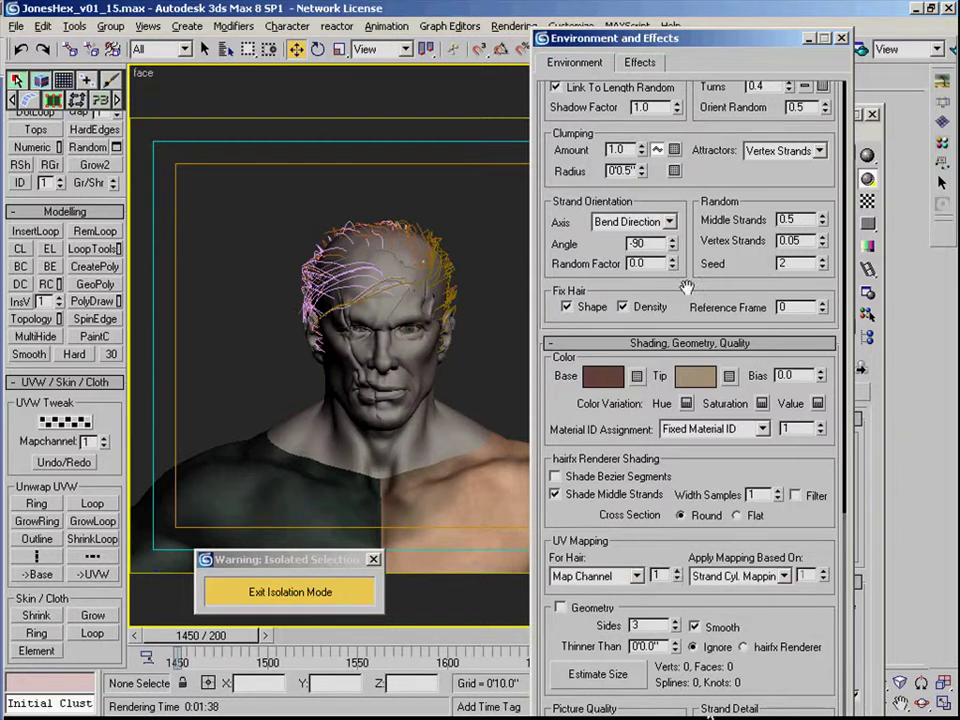
# - Inspect the Thickness Along Length curve of the hairfxR effect
pyautogui.moveTo(773, 48); pyautogui.dragTo(743, 314)
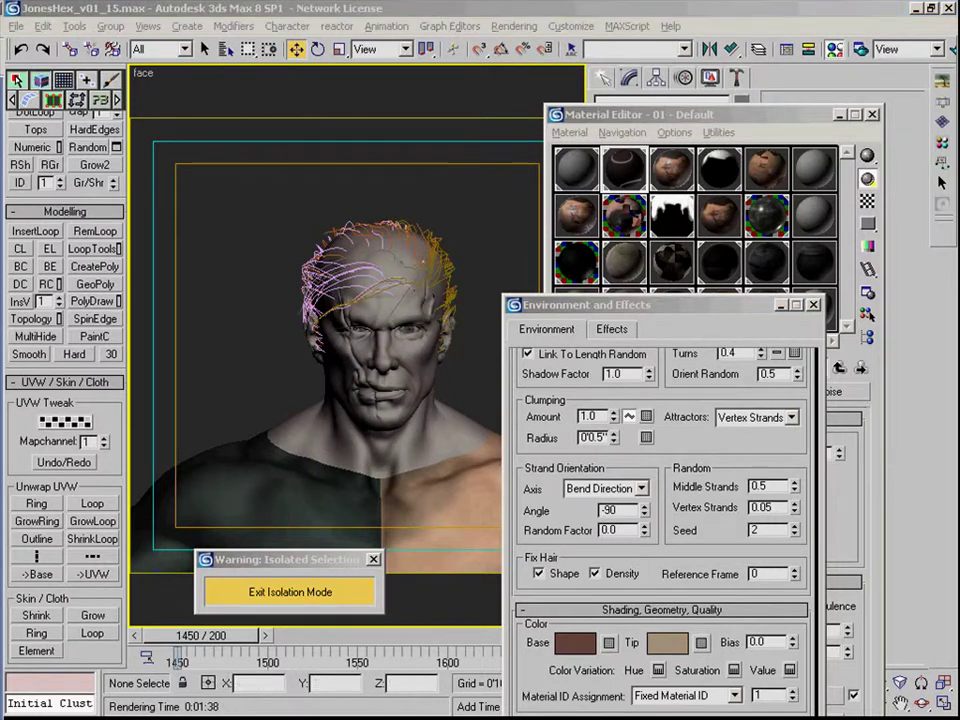
pyautogui.moveTo(702, 466); pyautogui.dragTo(699, 468)
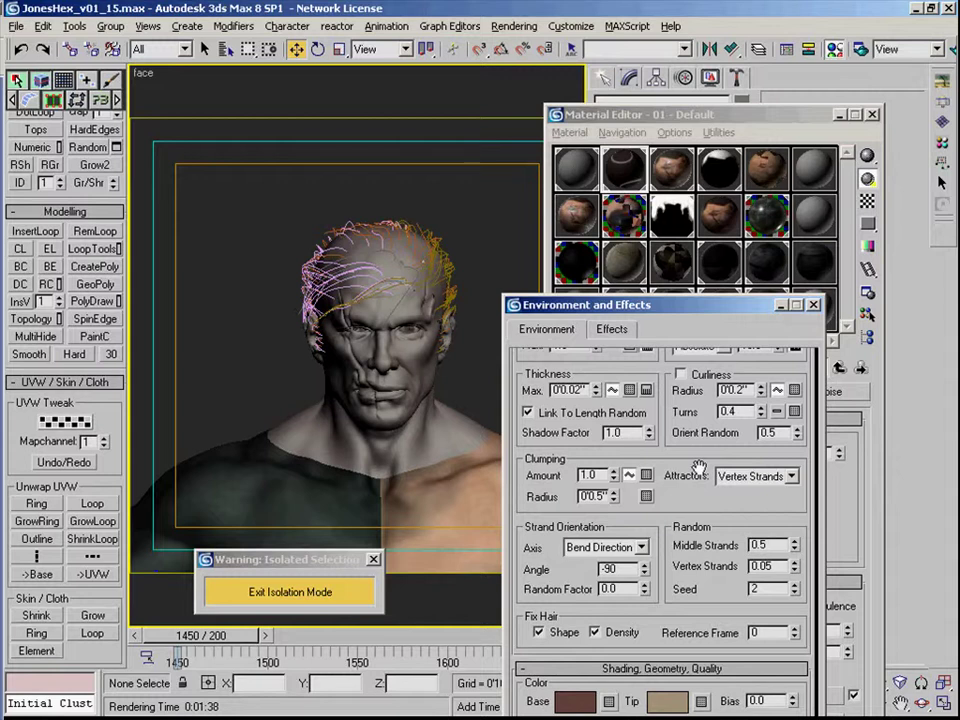
pyautogui.moveTo(699, 467); pyautogui.dragTo(691, 494)
pyautogui.moveTo(746, 581); pyautogui.dragTo(747, 527)
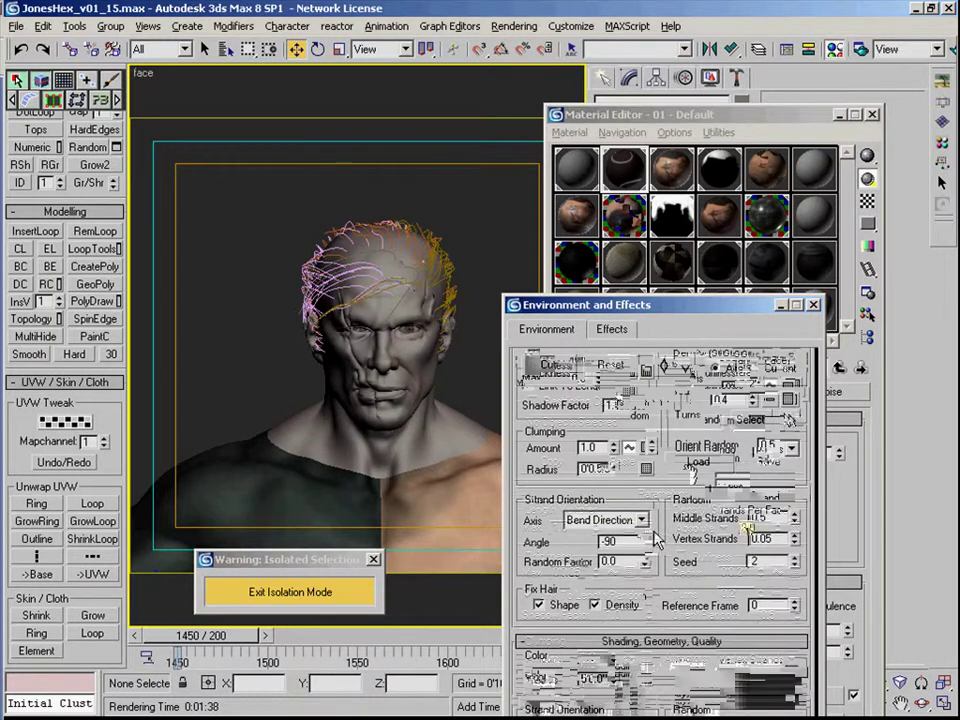
pyautogui.click(612, 561)
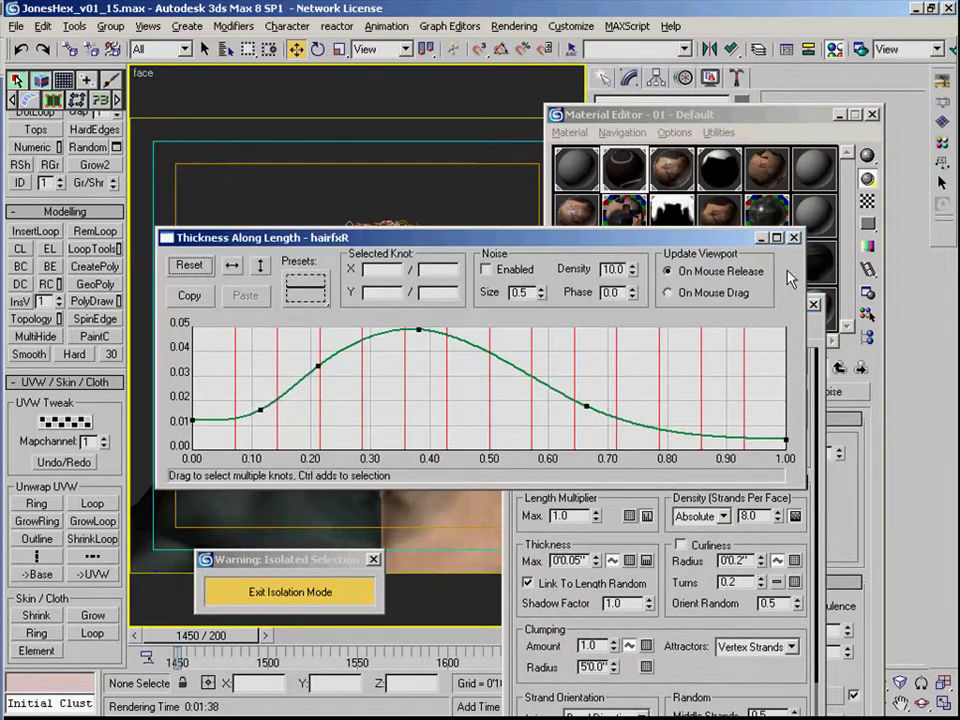
pyautogui.click(794, 237)
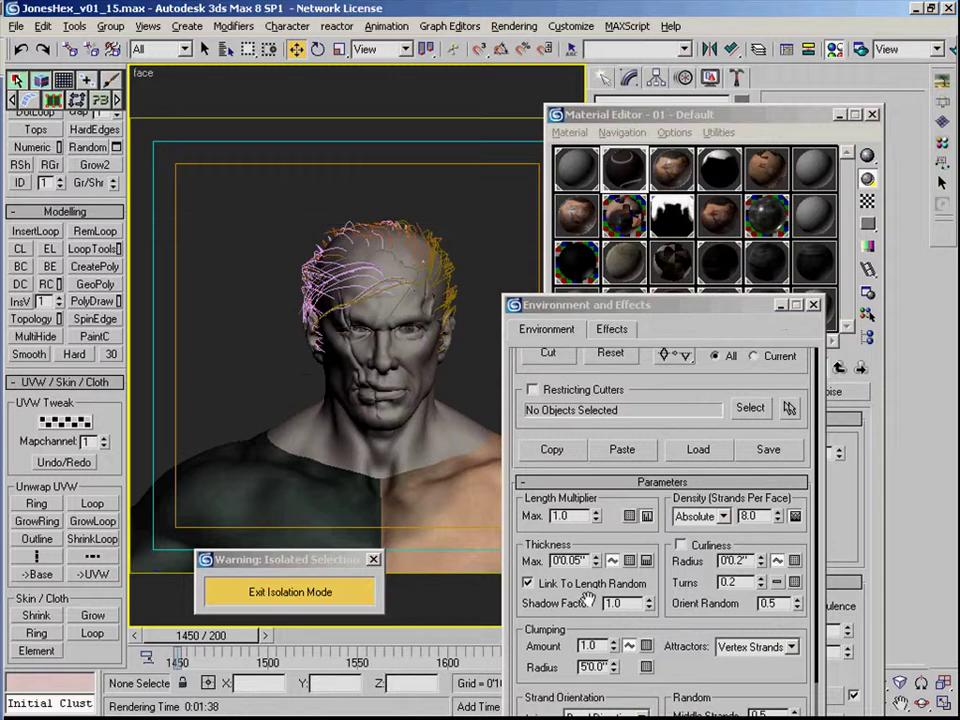
# - Enable Curliness for hairfxR with a radius of 0'0.051" and 0.3 turns
pyautogui.scroll(-2, 700, 500)
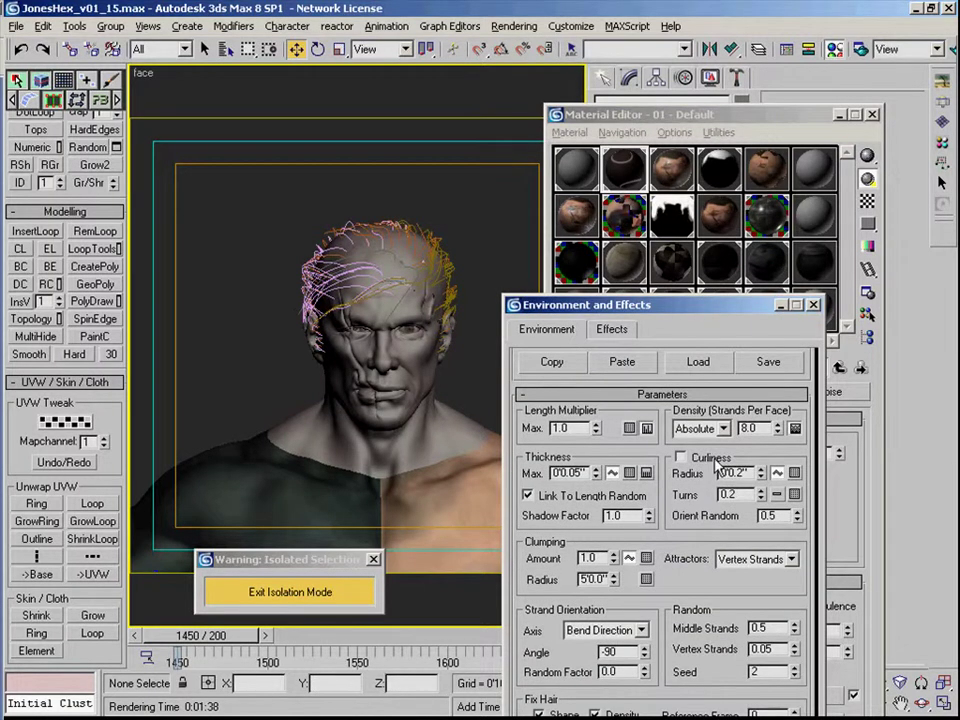
pyautogui.click(681, 457)
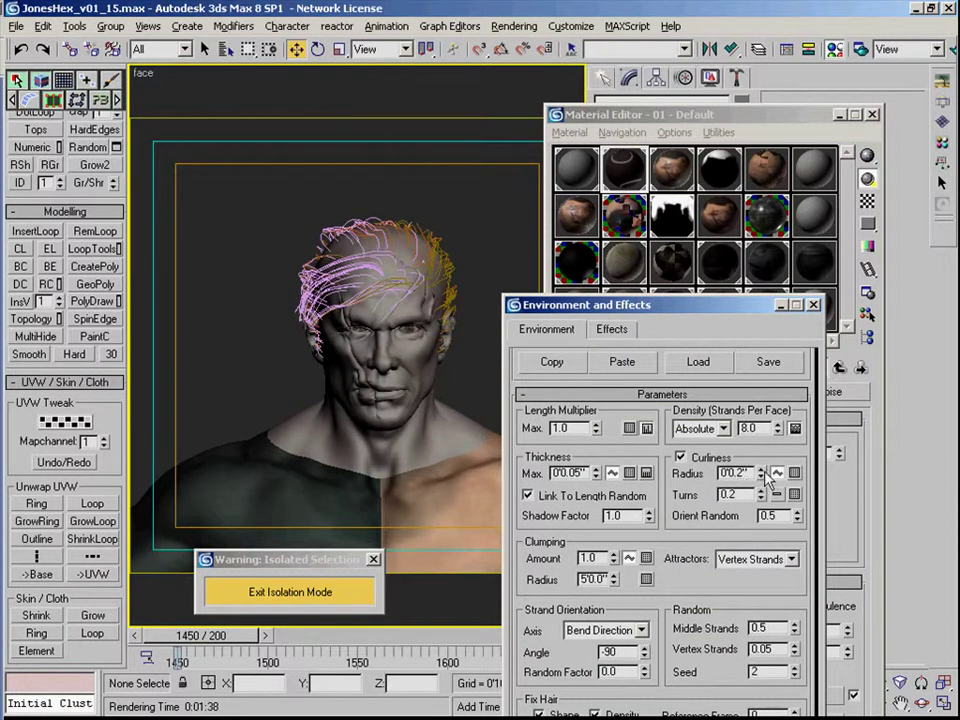
pyautogui.click(761, 478)
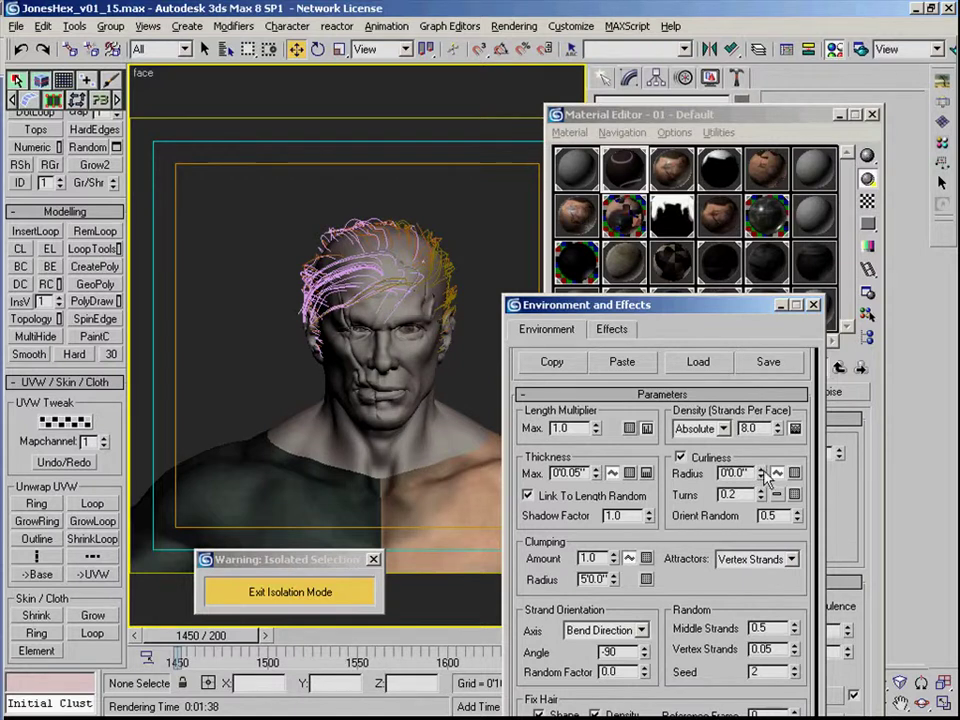
pyautogui.click(761, 470)
pyautogui.click(761, 491)
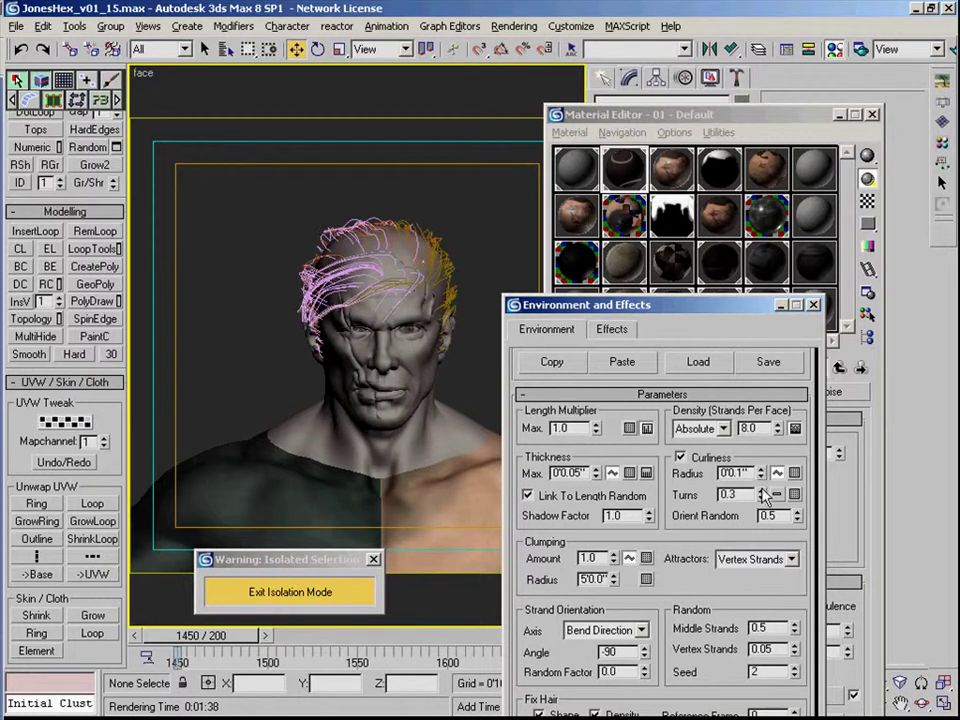
pyautogui.click(761, 490)
pyautogui.click(760, 498)
pyautogui.click(762, 473)
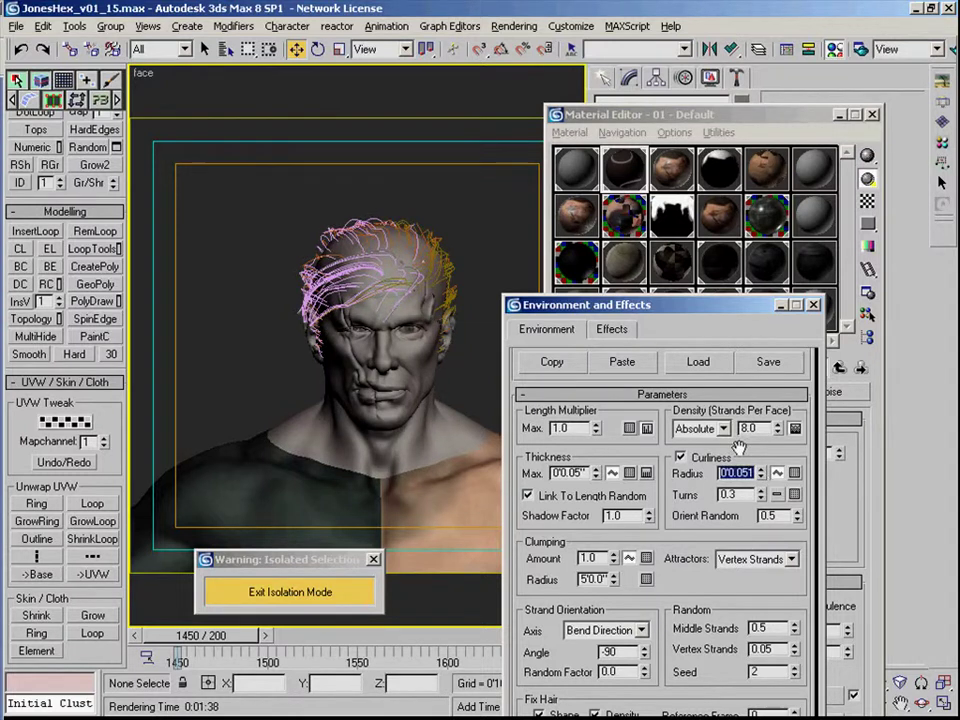
# - Render the face view and examine the hair strands and hairline in the rendered frame
pyautogui.moveTo(739, 450); pyautogui.dragTo(728, 508)
pyautogui.hotkey('shift', 'q')
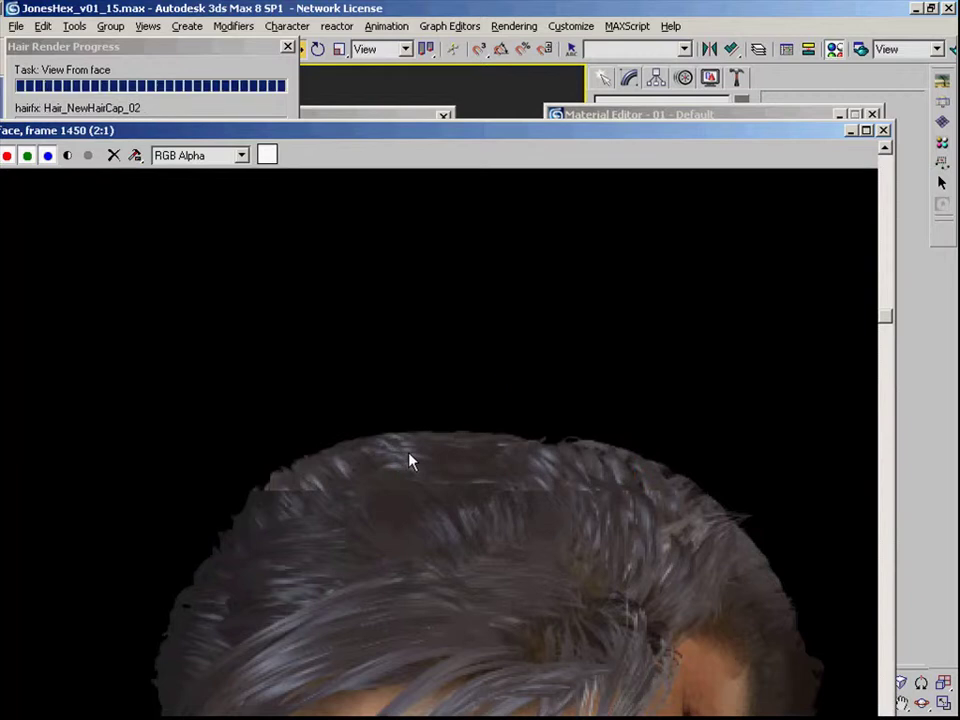
pyautogui.moveTo(422, 420); pyautogui.dragTo(422, 450, button='middle')
pyautogui.scroll(-1, 422, 458)
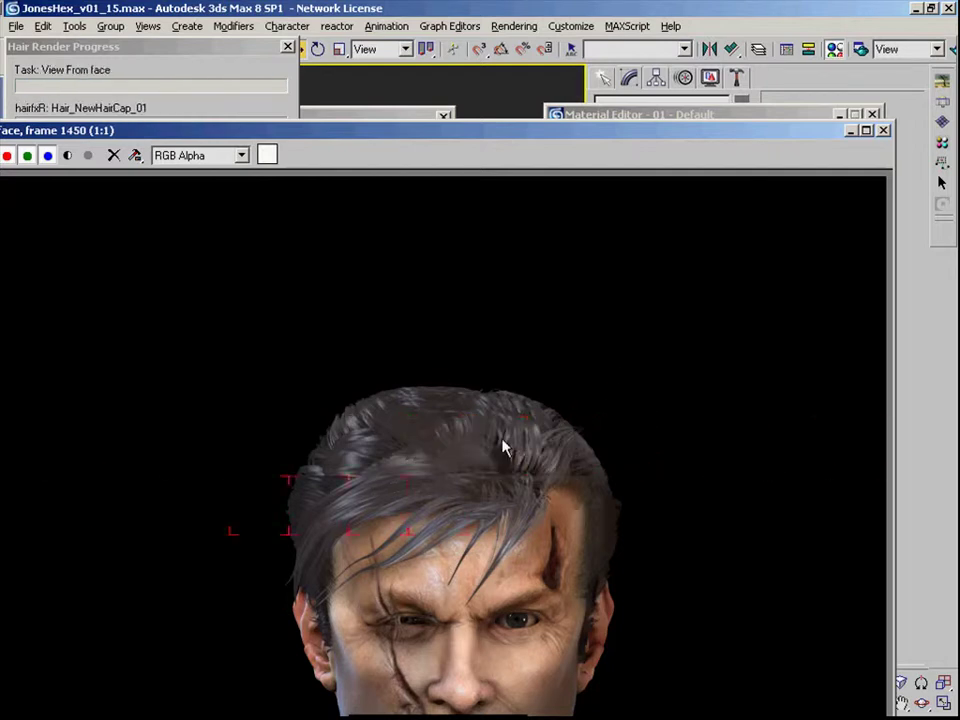
pyautogui.scroll(1, 508, 440)
pyautogui.scroll(-1, 556, 460)
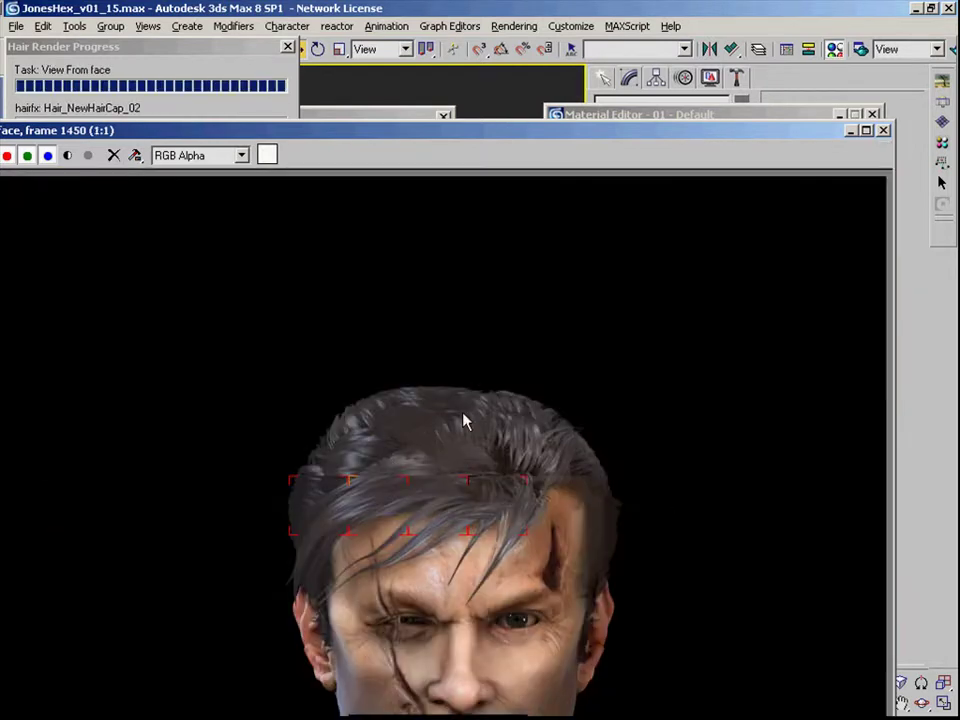
pyautogui.scroll(1, 456, 440)
pyautogui.scroll(-1, 456, 444)
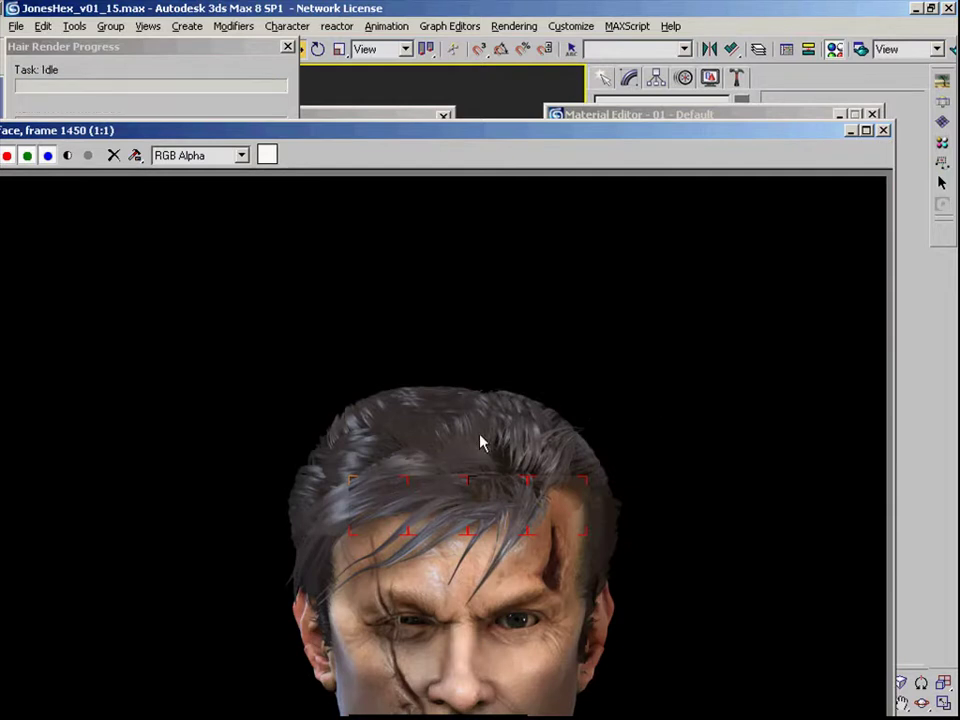
pyautogui.scroll(1, 462, 440)
pyautogui.scroll(-1, 465, 437)
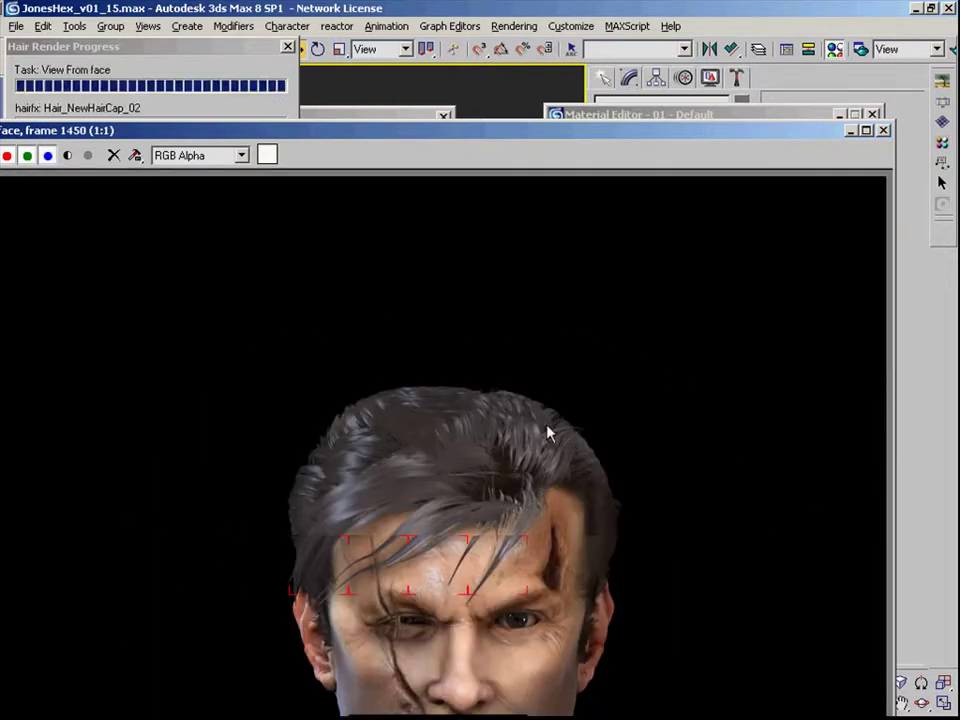
# - Examine the strands on the crown and fringe up close in the rendered face frame, and close the frame
pyautogui.scroll(-1, 535, 433)
pyautogui.scroll(1, 514, 454)
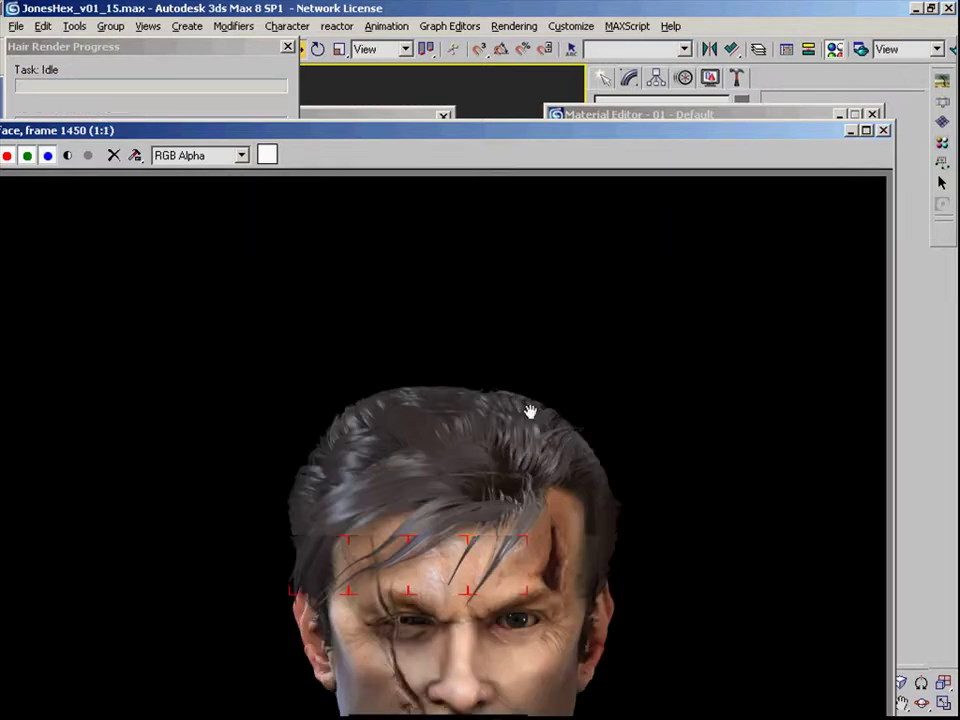
pyautogui.scroll(1, 590, 400)
pyautogui.scroll(-1, 594, 397)
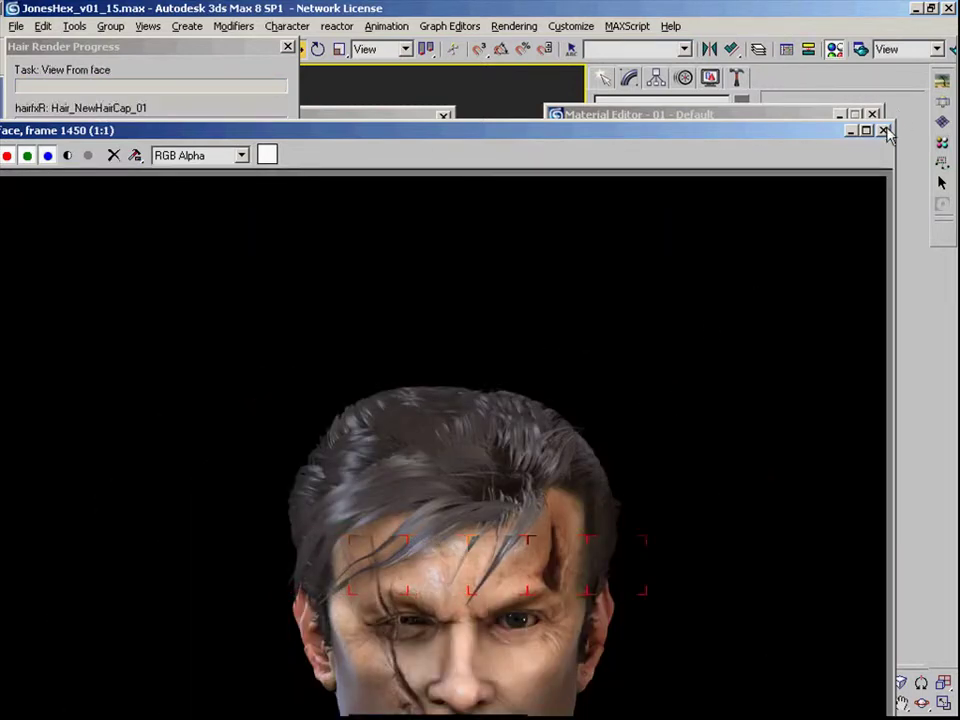
pyautogui.press('F9')
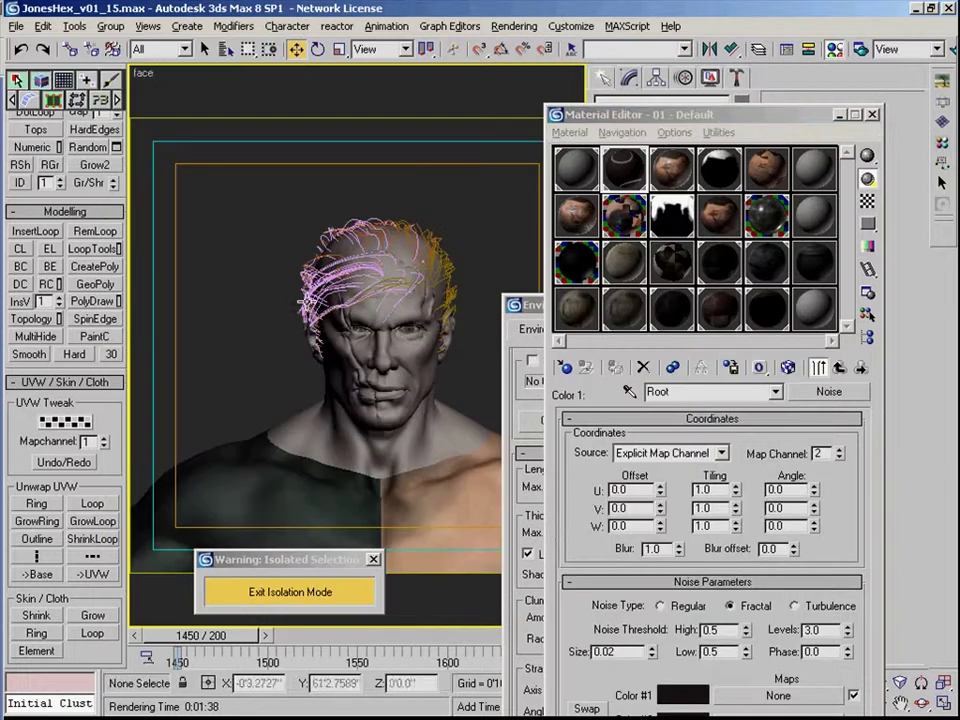
# - Restrict the viewport selection filter to Geometry
pyautogui.click(306, 301)
pyautogui.moveTo(652, 114); pyautogui.dragTo(454, 66)
pyautogui.click(185, 49)
pyautogui.click(174, 82)
pyautogui.click(305, 300)
pyautogui.click(514, 250)
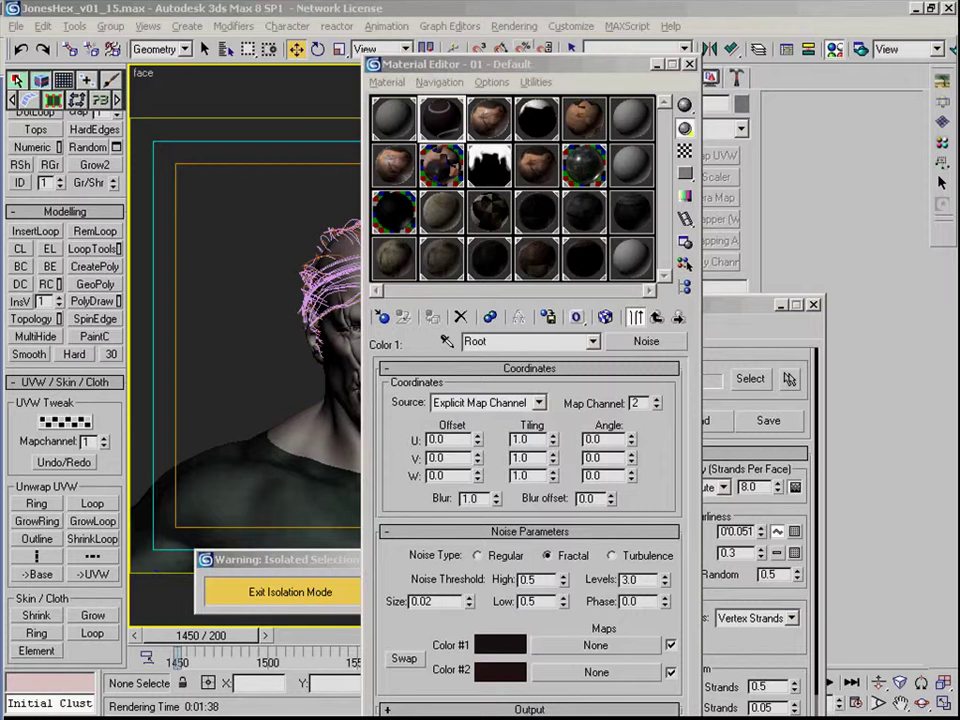
# - Set the Root and Color 2 noise maps to map channel 1 and darken the second map's Color #1 to RGB 66, 56, 47
pyautogui.moveTo(410, 60); pyautogui.dragTo(442, 67)
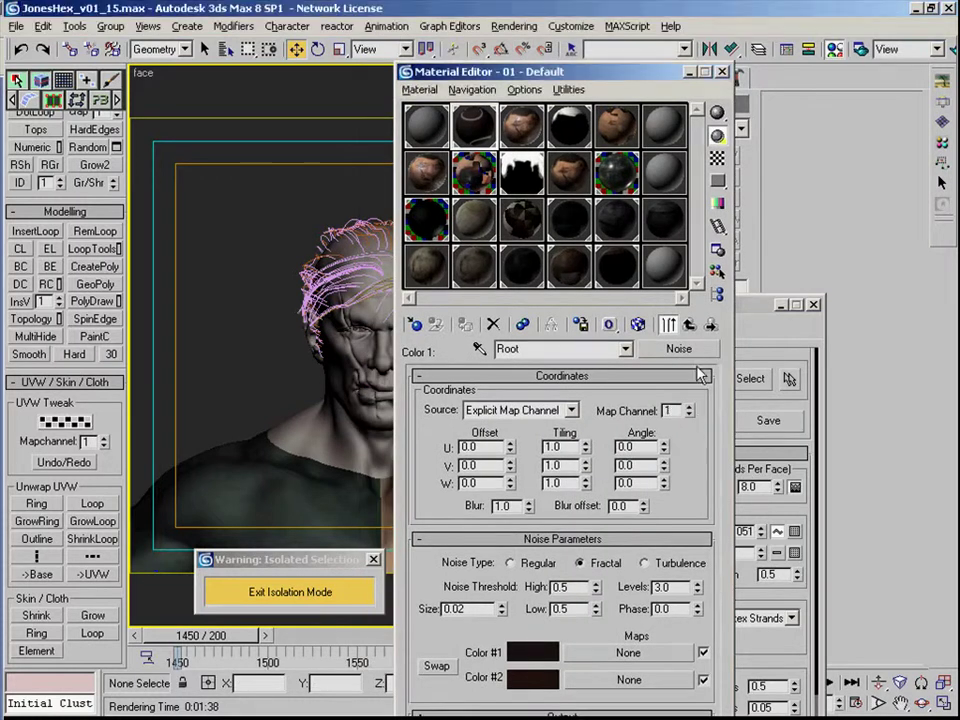
pyautogui.click(711, 327)
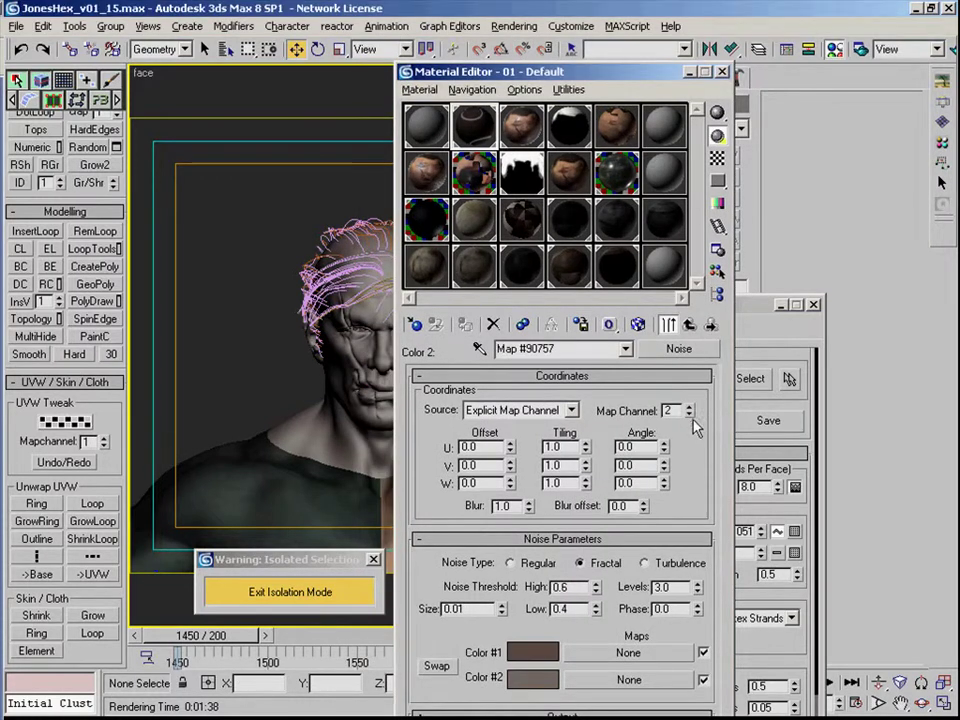
pyautogui.click(530, 653)
pyautogui.moveTo(279, 274); pyautogui.dragTo(288, 268)
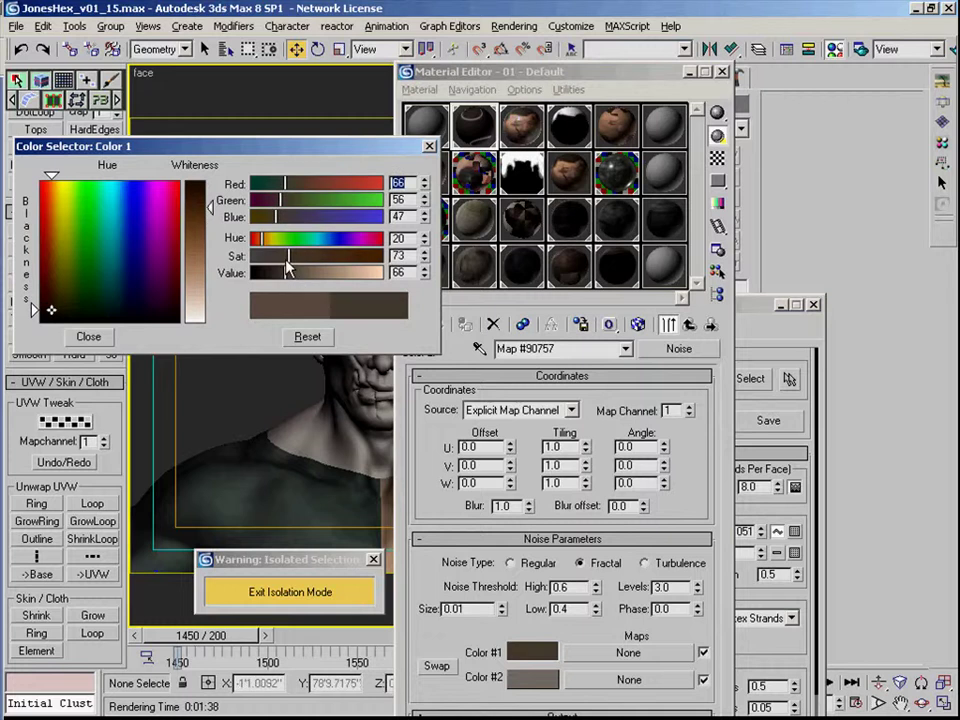
pyautogui.click(88, 336)
pyautogui.click(524, 672)
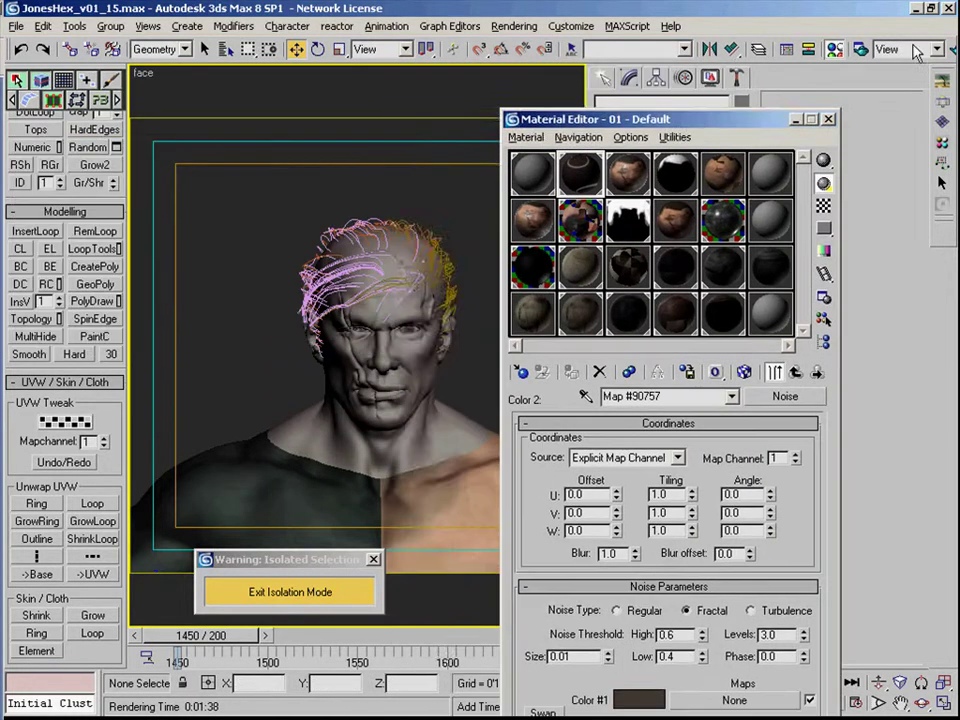
# - Render the face view, examine the recoloured hair over the scalp and forehead, and cancel the rendering
pyautogui.click(950, 48)
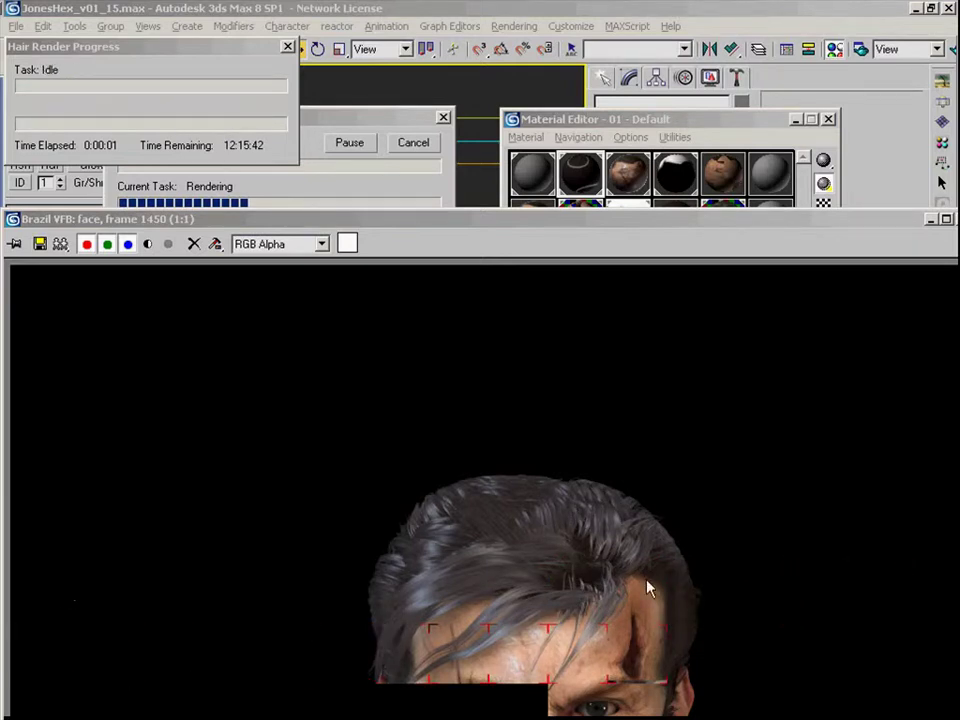
pyautogui.middleClick(620, 495)
pyautogui.scroll(1, 645, 470)
pyautogui.scroll(-1, 600, 500)
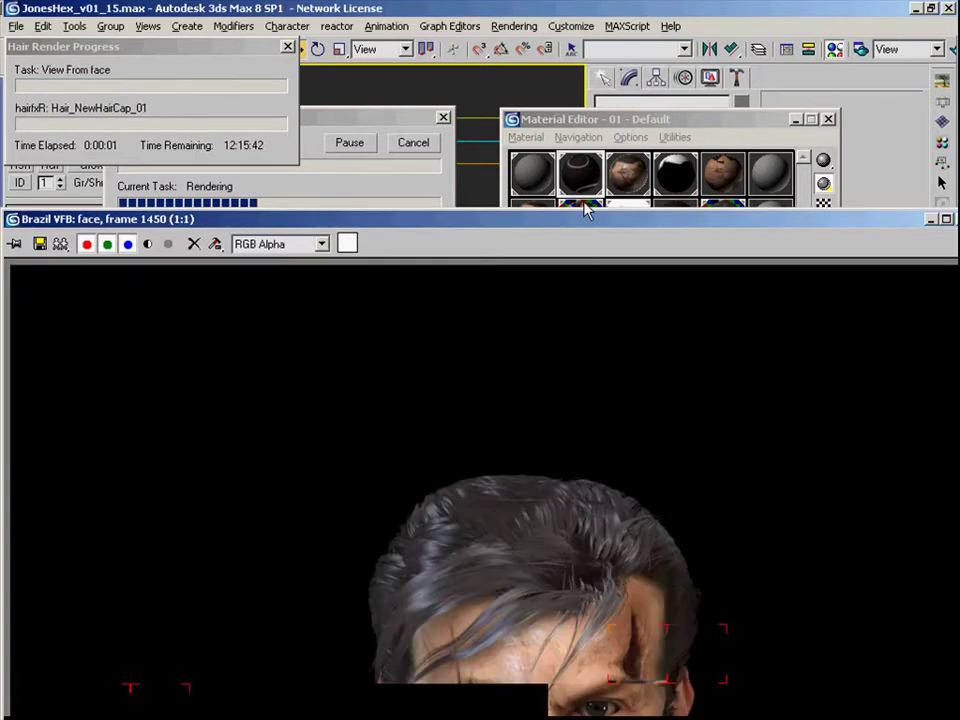
pyautogui.moveTo(585, 208); pyautogui.dragTo(579, 156)
pyautogui.scroll(1, 492, 530)
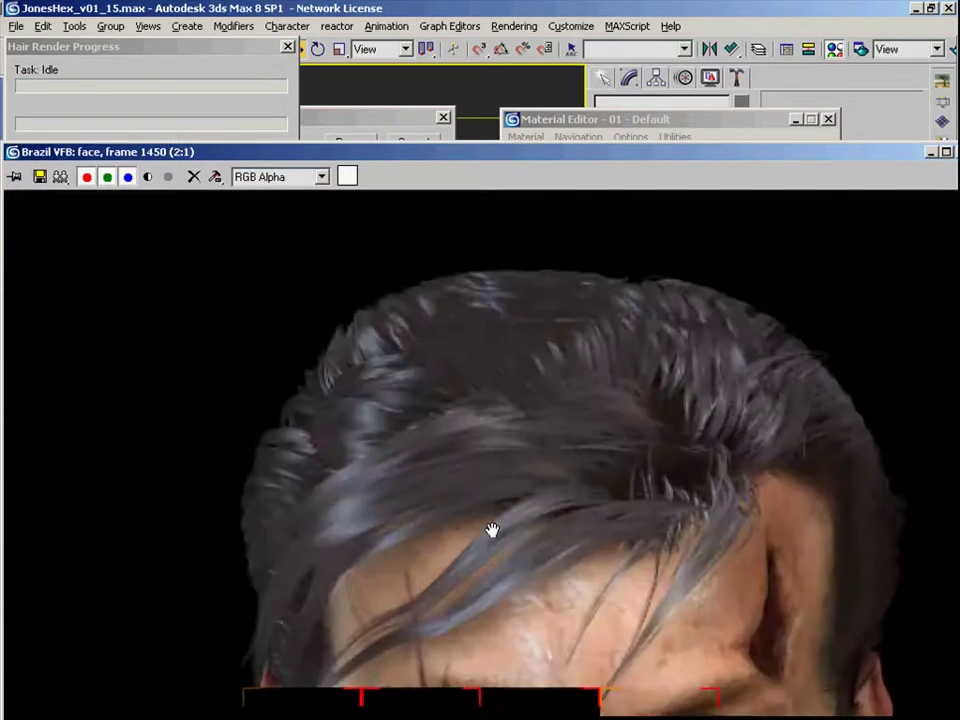
pyautogui.scroll(-1, 492, 530)
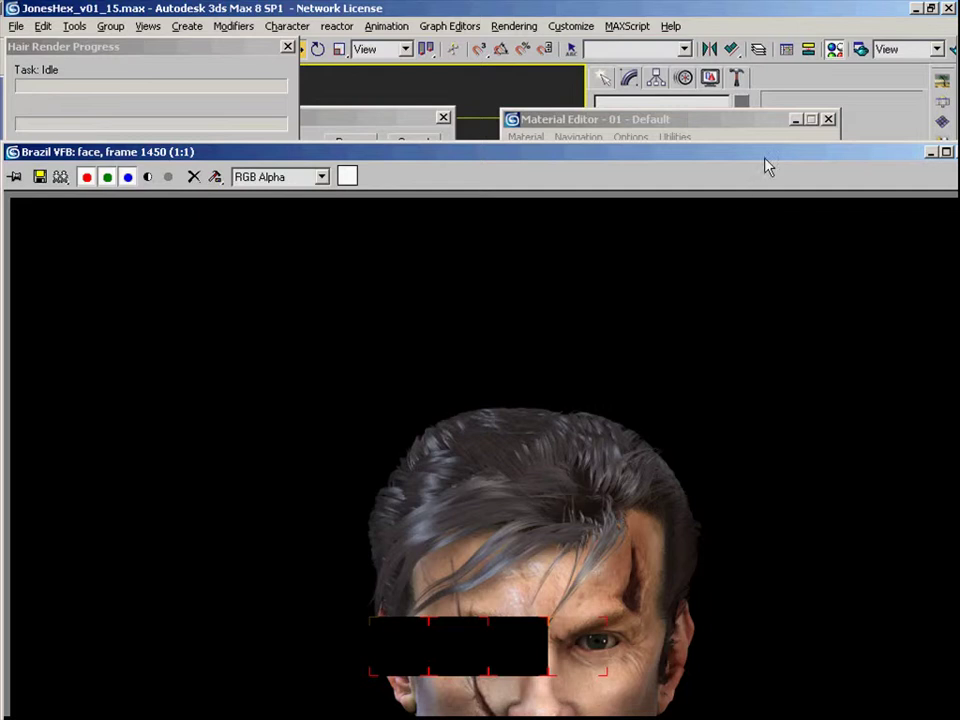
pyautogui.moveTo(766, 166); pyautogui.dragTo(714, 176)
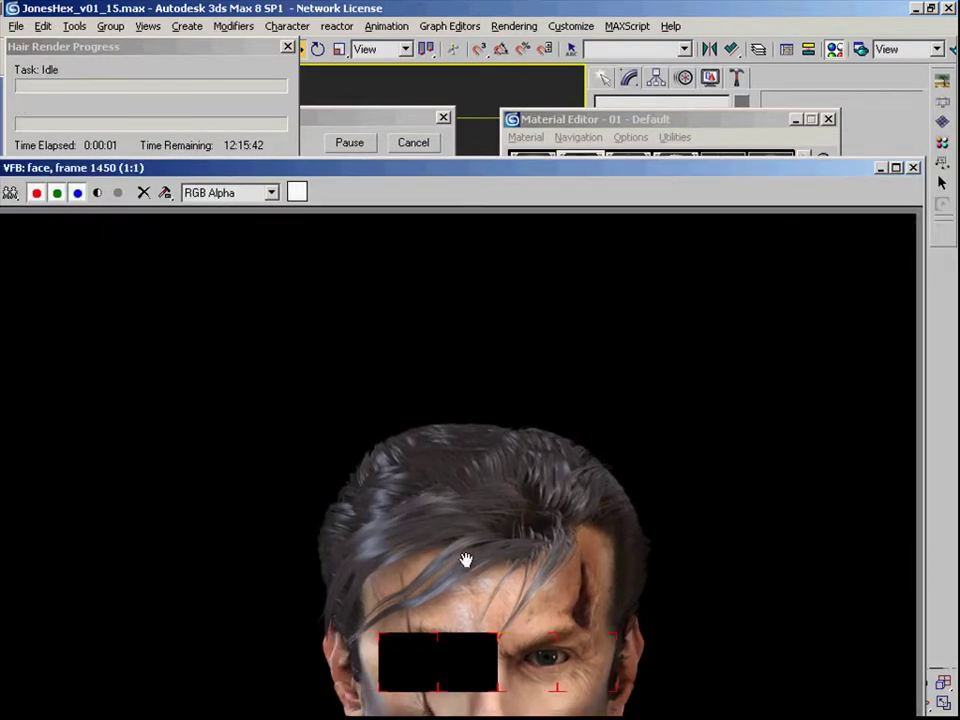
pyautogui.click(913, 167)
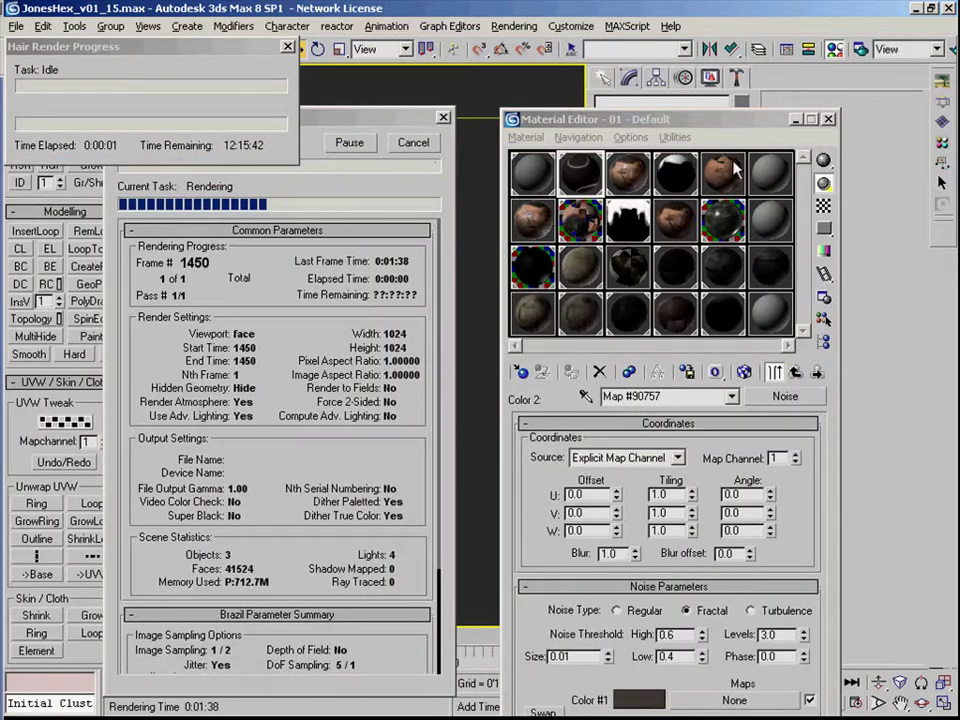
pyautogui.click(427, 148)
# - Set the maximum strand thickness of the hairfxR atmosphere effect to 0'0.02"
pyautogui.click(520, 26)
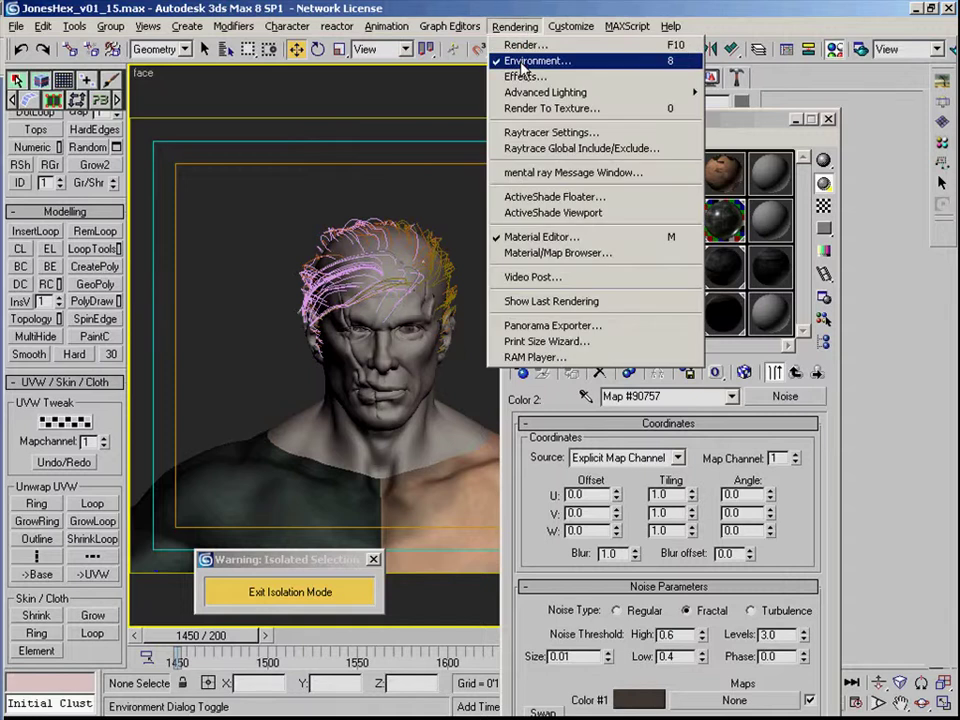
pyautogui.click(517, 28)
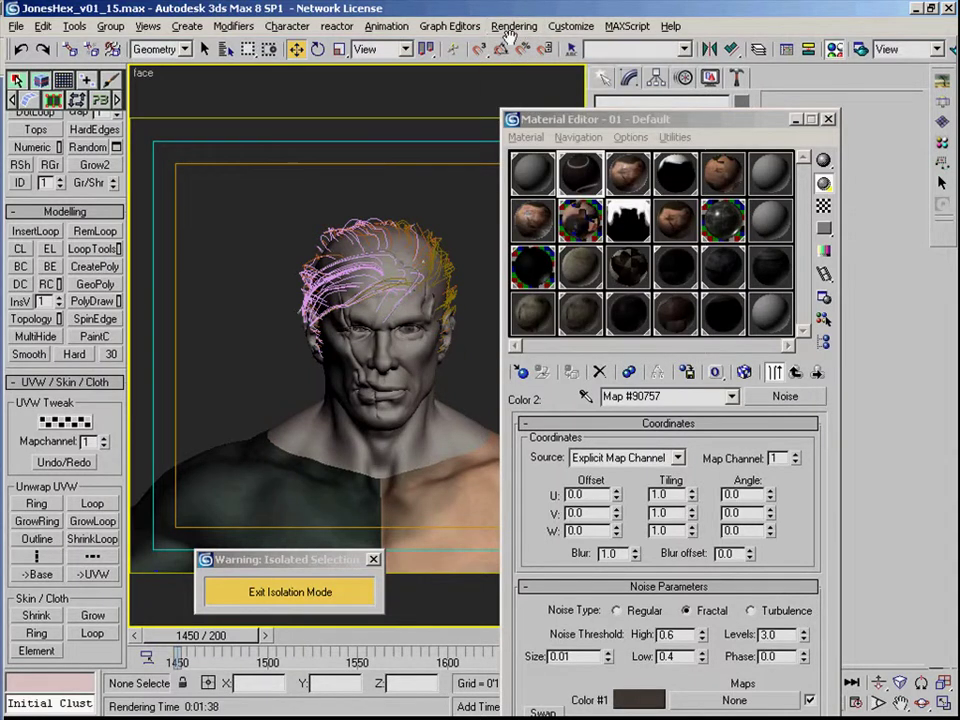
pyautogui.click(517, 27)
pyautogui.click(532, 58)
pyautogui.moveTo(607, 258); pyautogui.dragTo(604, 228)
pyautogui.click(545, 597)
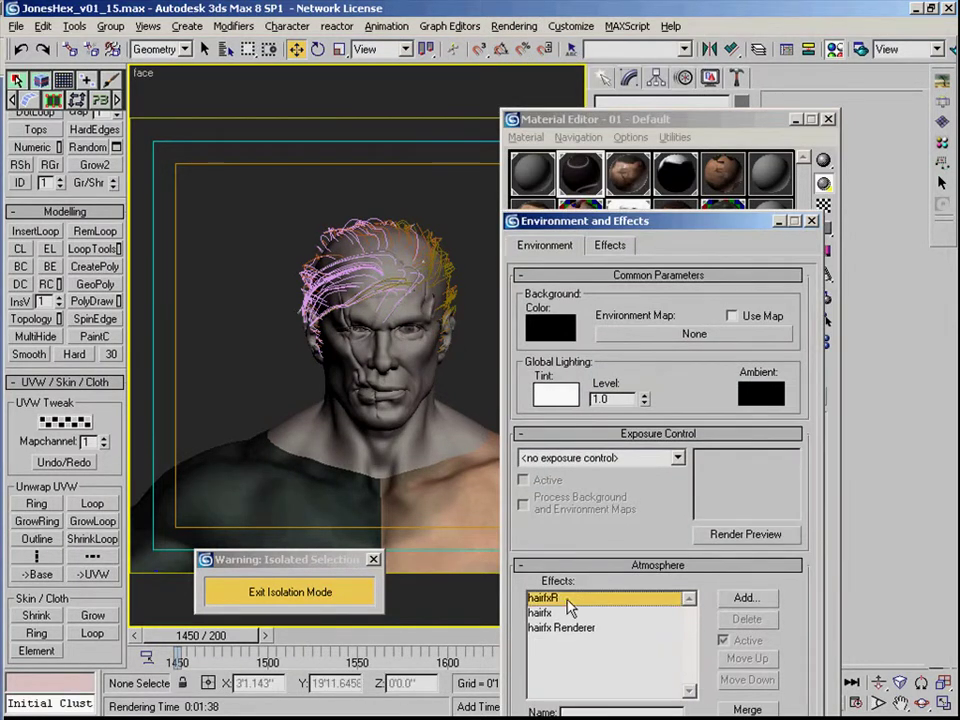
pyautogui.moveTo(807, 638); pyautogui.dragTo(770, 276)
pyautogui.moveTo(714, 587); pyautogui.dragTo(692, 337)
pyautogui.moveTo(643, 585); pyautogui.dragTo(636, 528)
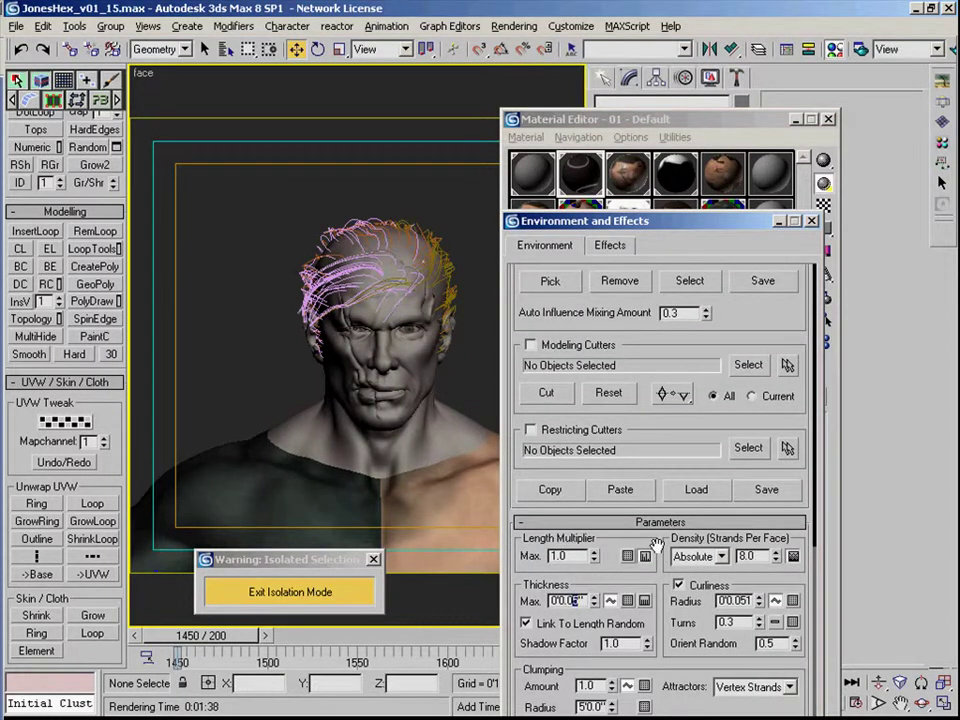
pyautogui.write('2')
pyautogui.press('Return')
# - Set the hairfxR maximum thickness to 0'0.002" and the density to 20 strands per face
pyautogui.moveTo(608, 556); pyautogui.dragTo(607, 543)
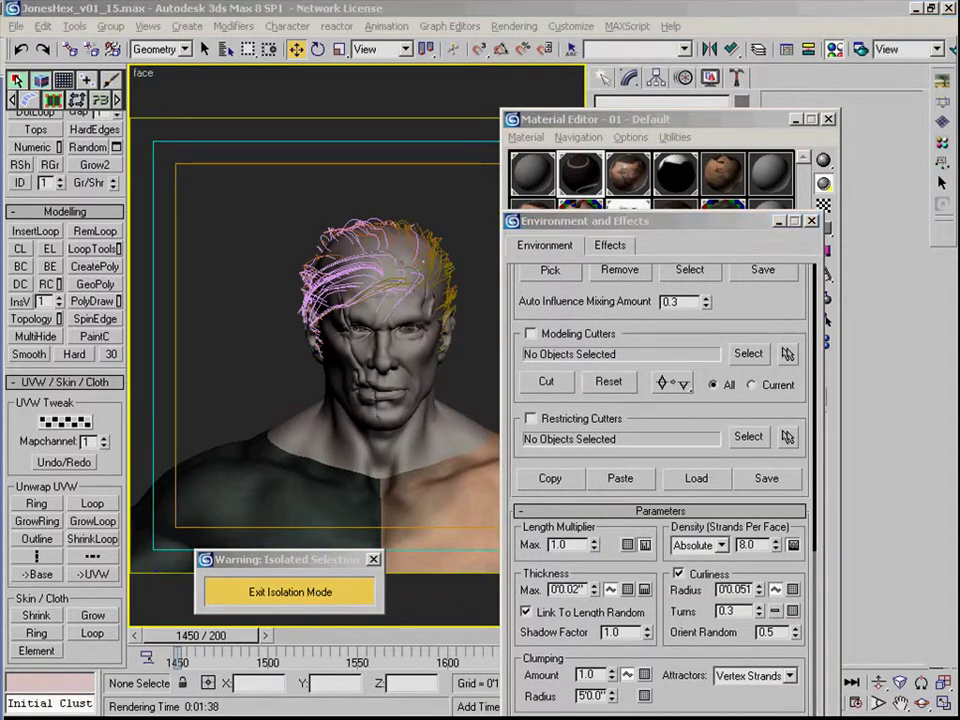
pyautogui.click(576, 590)
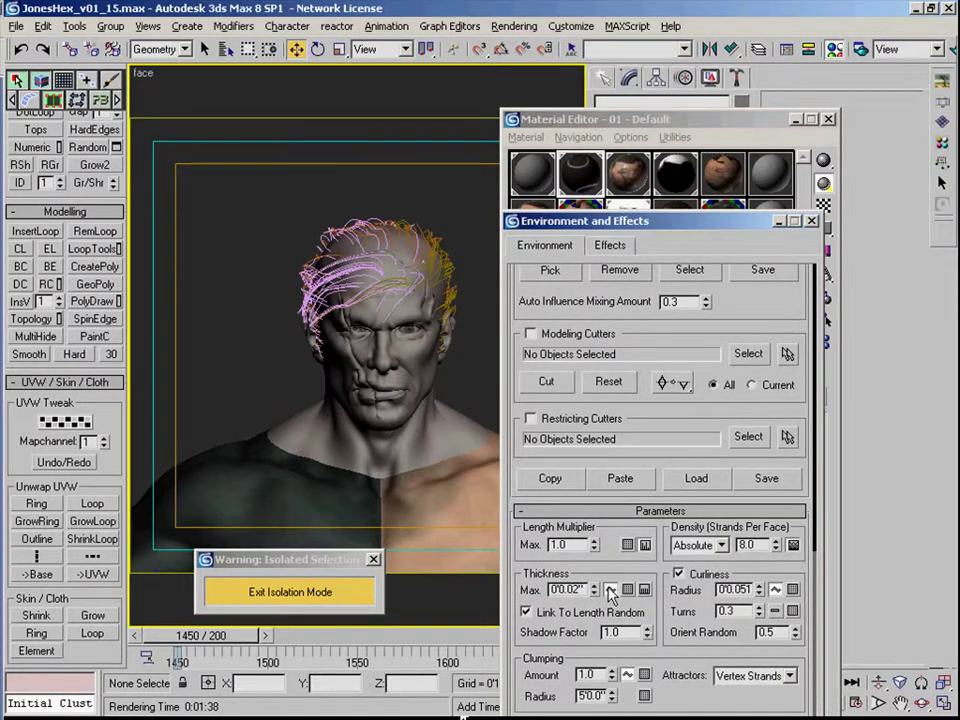
pyautogui.write('0')
pyautogui.press('Return')
pyautogui.moveTo(763, 545); pyautogui.dragTo(696, 539)
pyautogui.scroll(15, 590, 392)
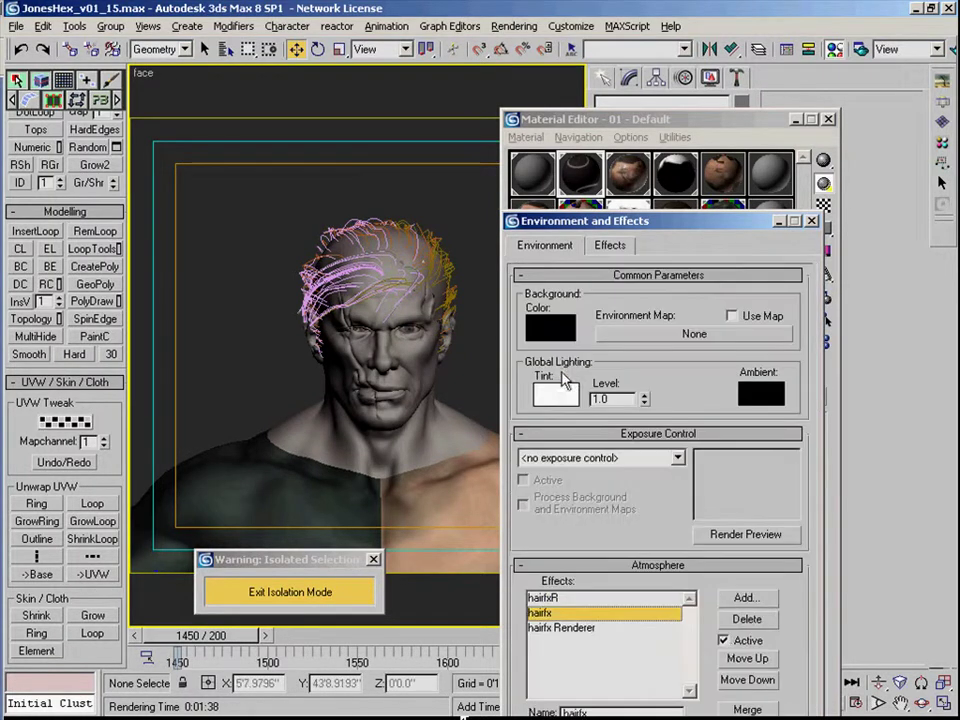
pyautogui.click(560, 598)
pyautogui.scroll(-5, 790, 640)
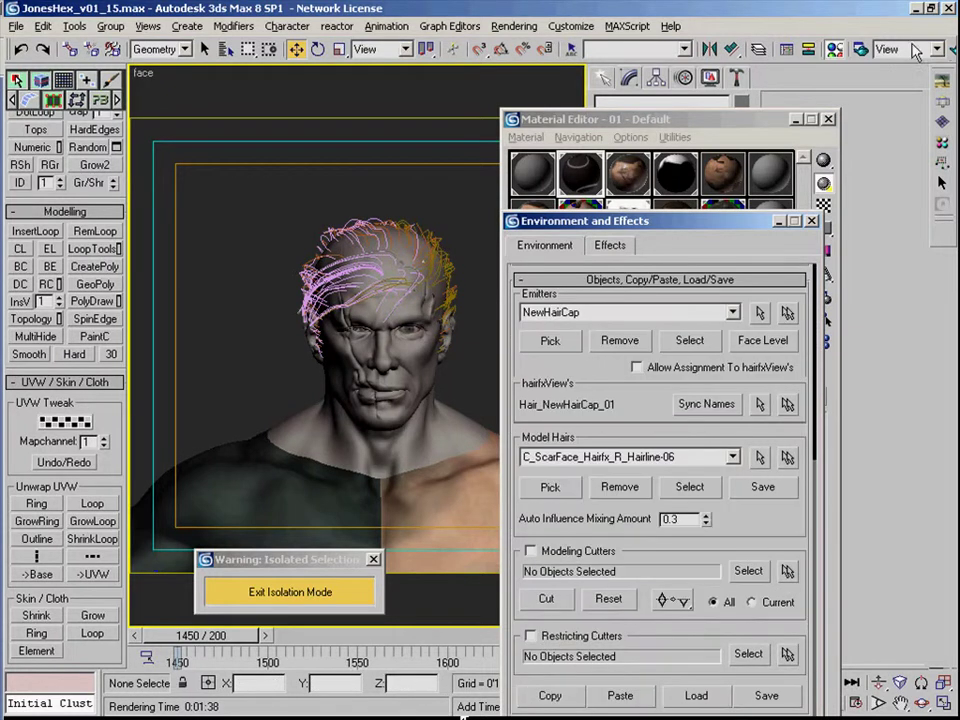
# - Render the face view to check the thinner, denser strands up close, and cancel the rendering
pyautogui.click(950, 50)
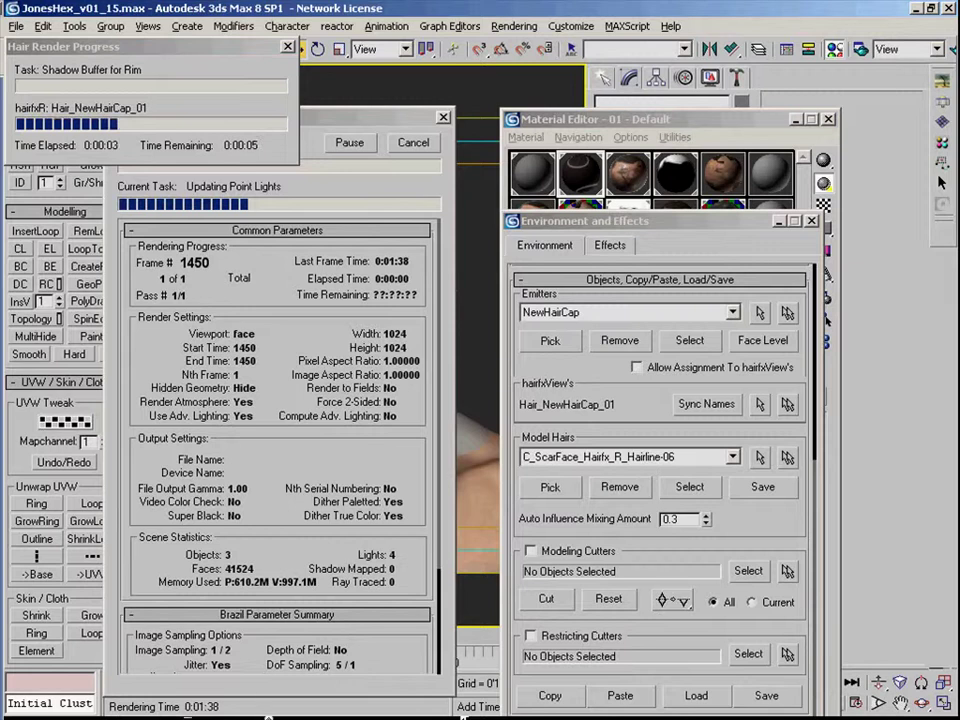
pyautogui.scroll(1, 540, 386)
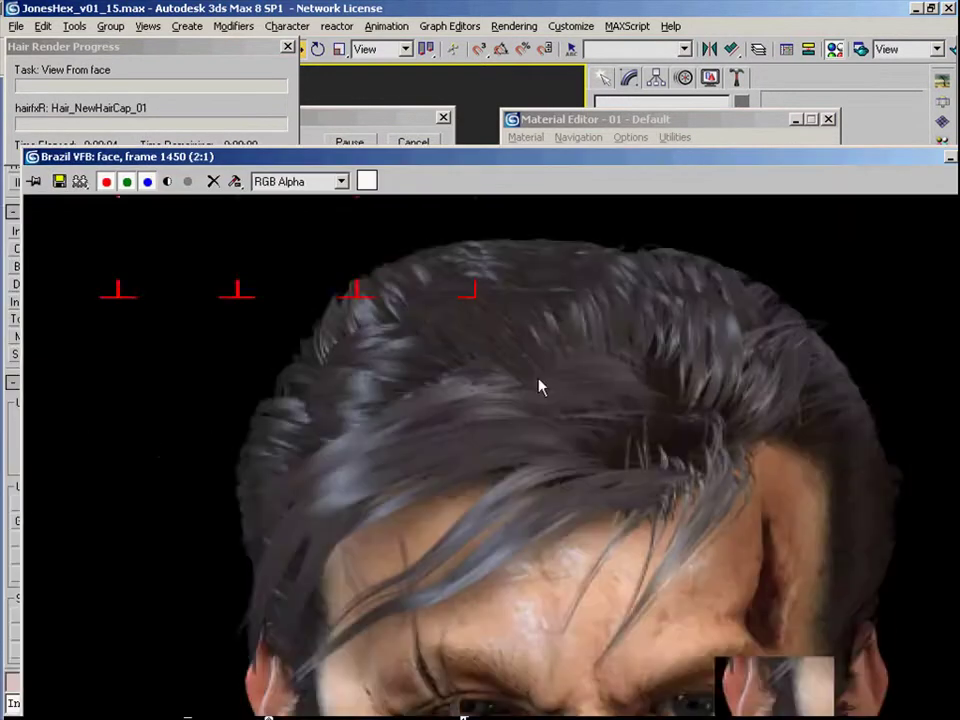
pyautogui.scroll(-1, 543, 418)
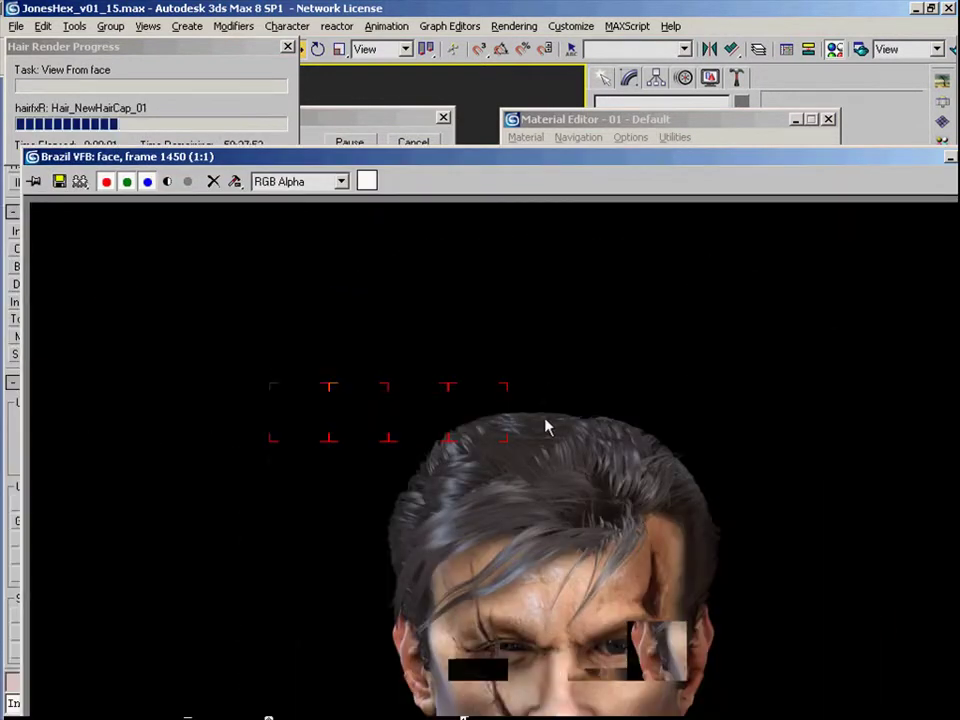
pyautogui.scroll(1, 504, 416)
pyautogui.moveTo(504, 416); pyautogui.dragTo(493, 384, button='middle')
pyautogui.scroll(-1, 465, 400)
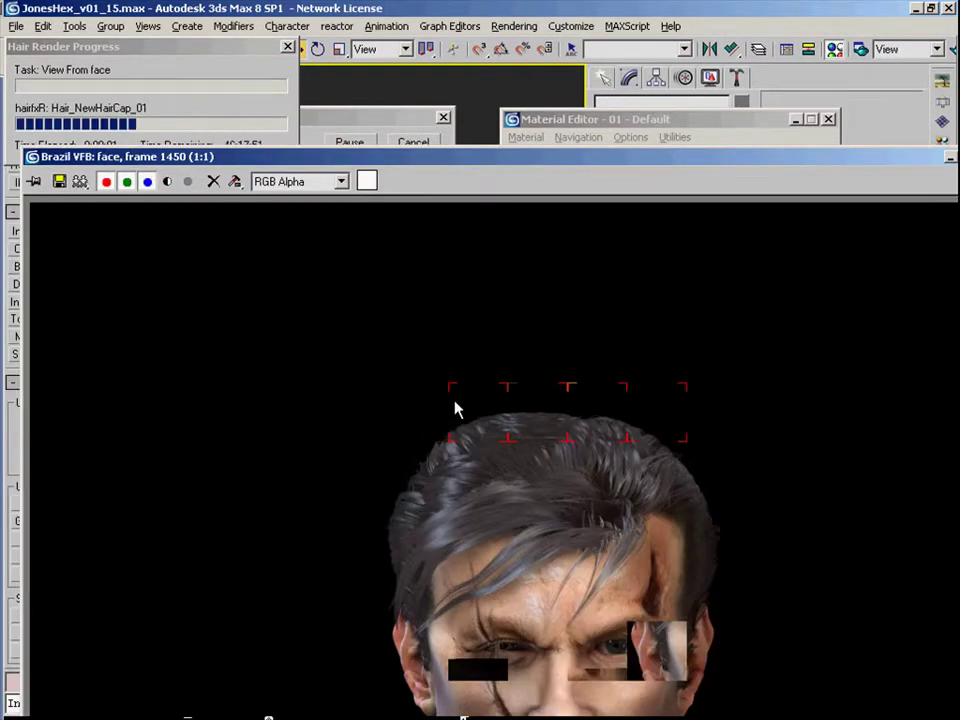
pyautogui.scroll(1, 480, 416)
pyautogui.scroll(-1, 517, 422)
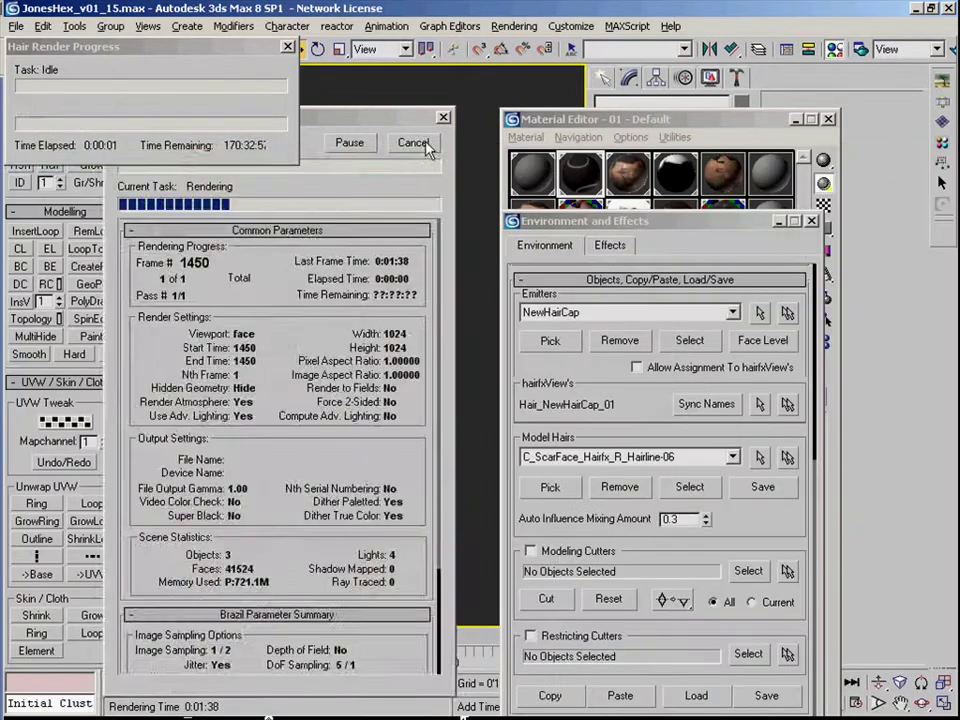
pyautogui.click(428, 148)
# - Set the Auto Influence Mixing Amount of the hairfxR model hairs to 0.5
pyautogui.doubleClick(678, 519)
pyautogui.write('.5')
pyautogui.press('Return')
# - Set the hairfxR clumping amount to 0.8 with its along-length curve off, and the clumping radius to 1'3.0"
pyautogui.moveTo(634, 395); pyautogui.dragTo(632, 128)
pyautogui.doubleClick(590, 625)
pyautogui.write('.8')
pyautogui.press('F9')
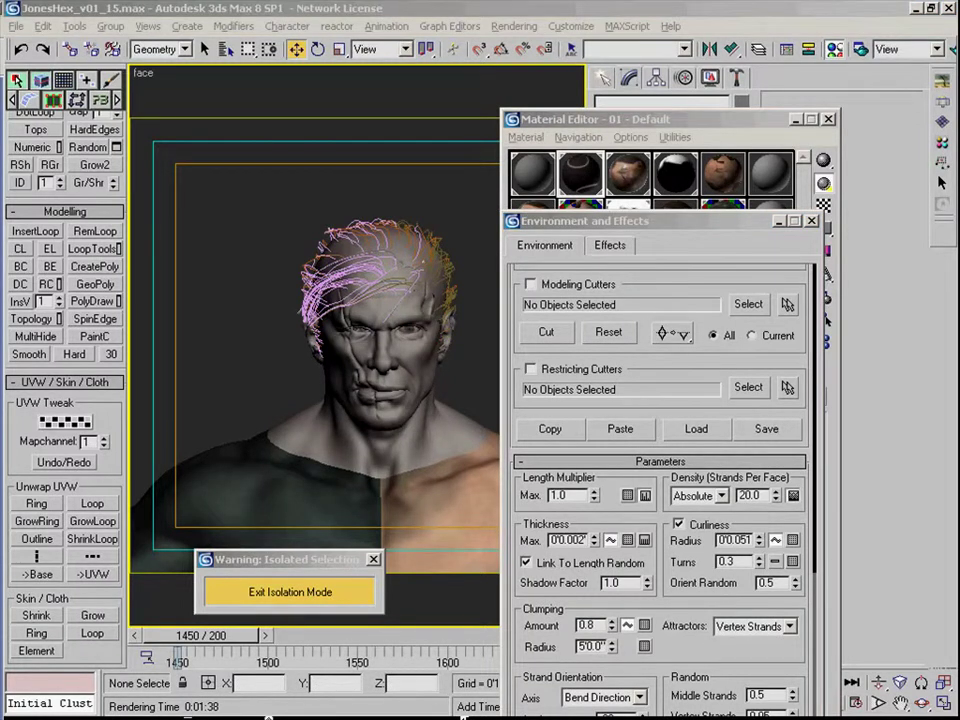
pyautogui.doubleClick(590, 646)
pyautogui.write('10')
pyautogui.click(628, 625)
# - Render the face view to check the effect of the new clumping on the scalp hair, and stop the rendering
pyautogui.press('F9')
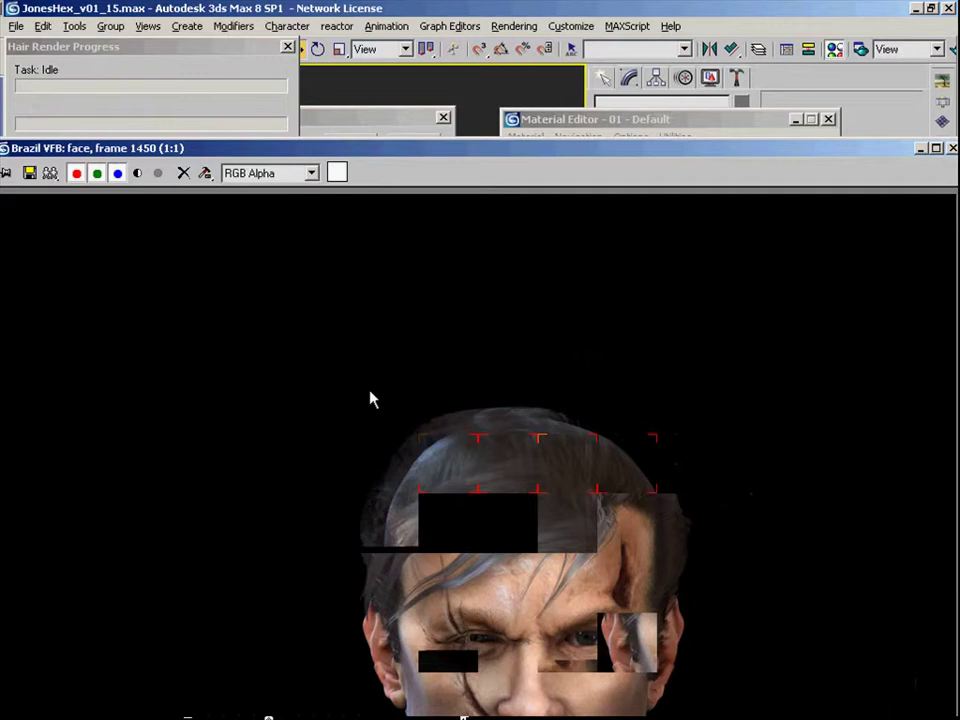
pyautogui.scroll(1, 369, 405)
pyautogui.scroll(-1, 369, 414)
pyautogui.moveTo(692, 147); pyautogui.dragTo(158, 163)
pyautogui.press('Escape')
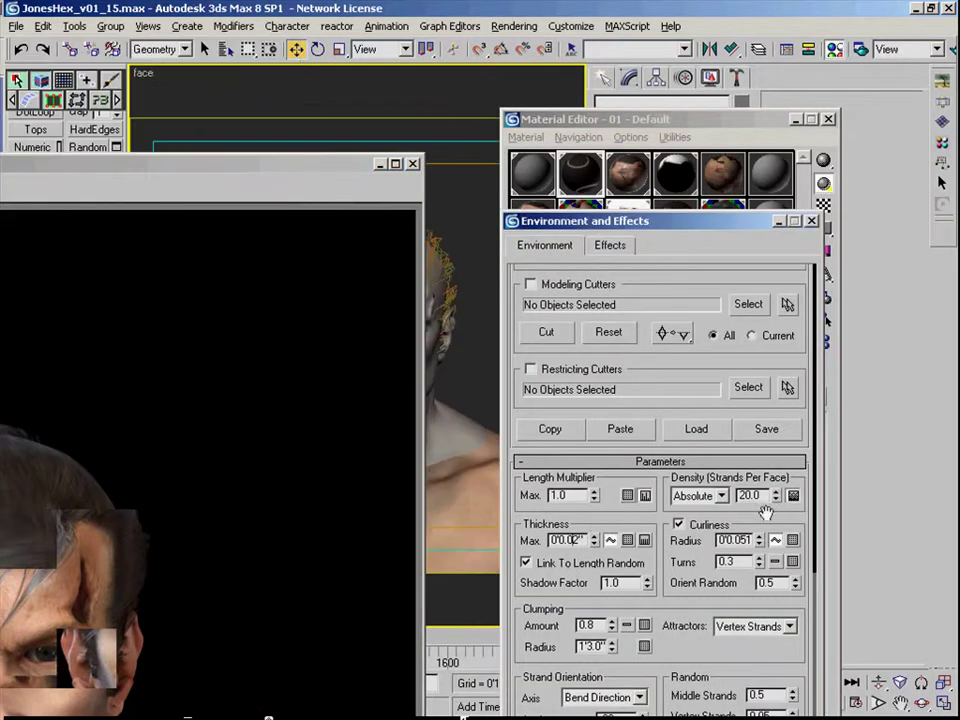
# - Set the hairfxR density to 30 strands per face
pyautogui.doubleClick(750, 496)
pyautogui.write('30')
pyautogui.press('Return')
# - Render the face view again to check the hair coverage at the higher density, and cancel the rendering
pyautogui.click(951, 51)
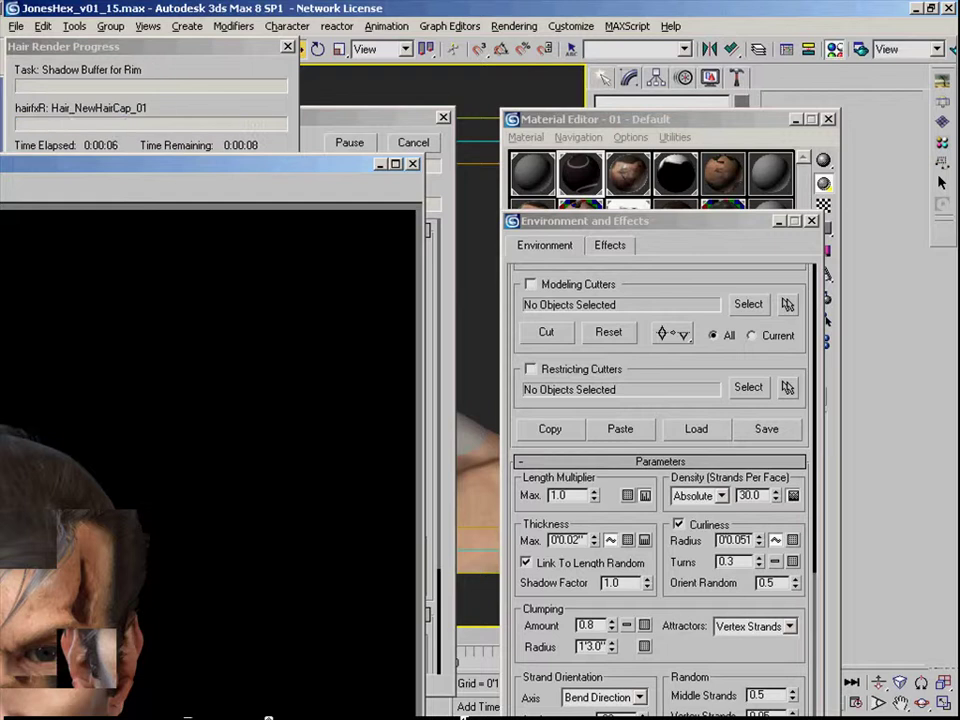
pyautogui.moveTo(200, 163); pyautogui.dragTo(630, 181)
pyautogui.scroll(1, 428, 393)
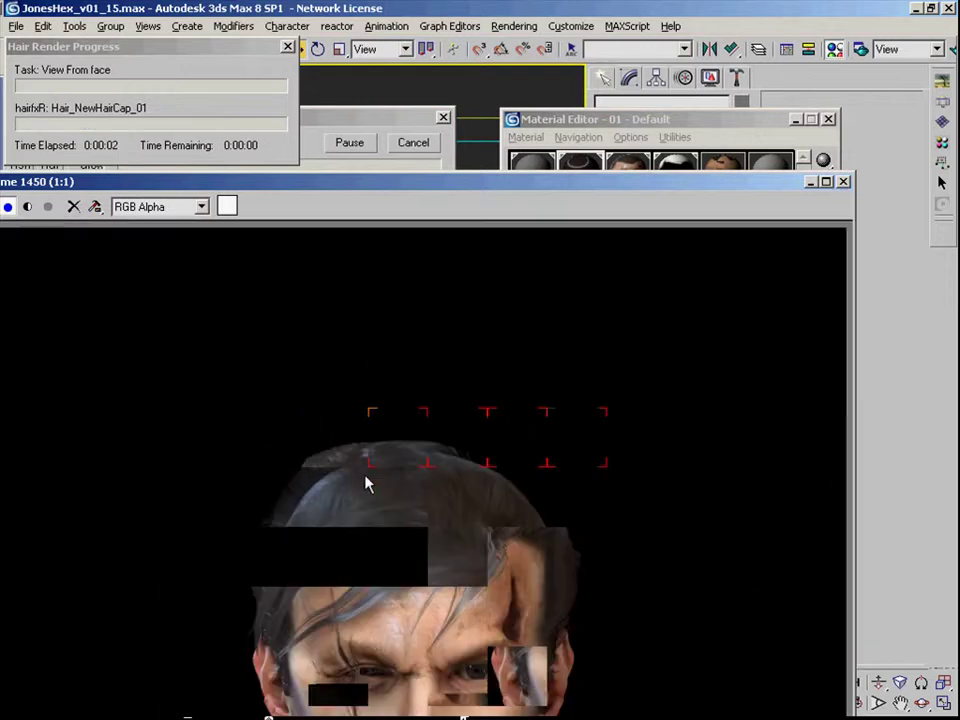
pyautogui.click(418, 143)
# - Base the applied hairfxR mapping on Emt Map Channel and set the hair's UV map channel to 2
pyautogui.click(660, 128)
pyautogui.moveTo(735, 120); pyautogui.dragTo(670, 116)
pyautogui.moveTo(794, 180); pyautogui.dragTo(630, 309)
pyautogui.click(816, 425)
pyautogui.moveTo(690, 221); pyautogui.dragTo(702, 210)
pyautogui.moveTo(826, 507); pyautogui.dragTo(825, 688)
pyautogui.moveTo(702, 211); pyautogui.dragTo(734, 1)
pyautogui.moveTo(697, 502); pyautogui.dragTo(697, 249)
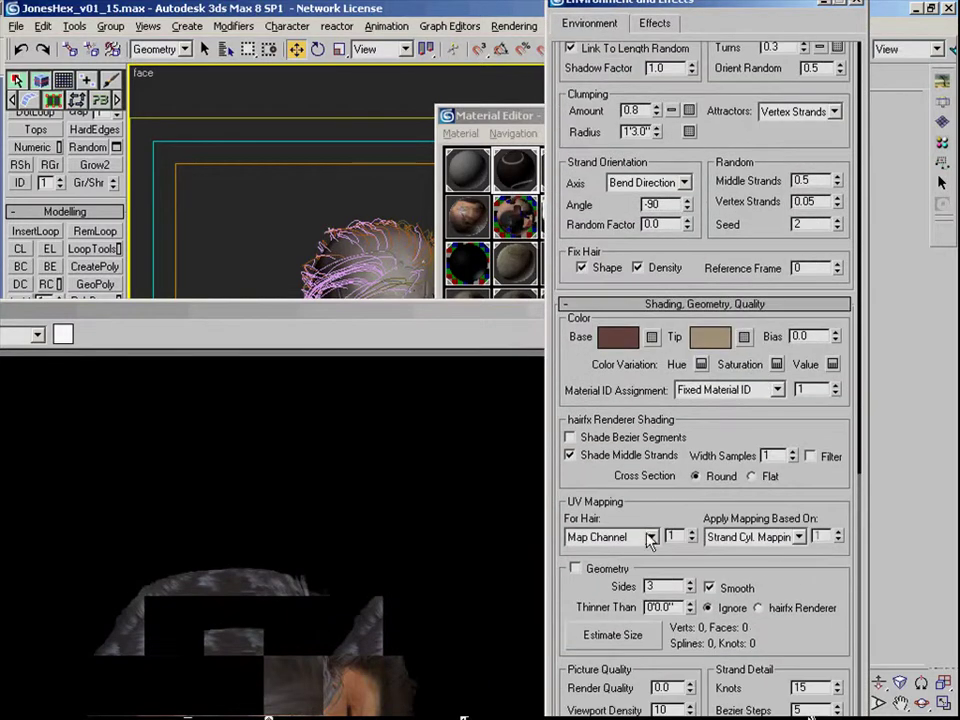
pyautogui.click(762, 538)
pyautogui.click(755, 567)
pyautogui.doubleClick(671, 536)
pyautogui.write('2')
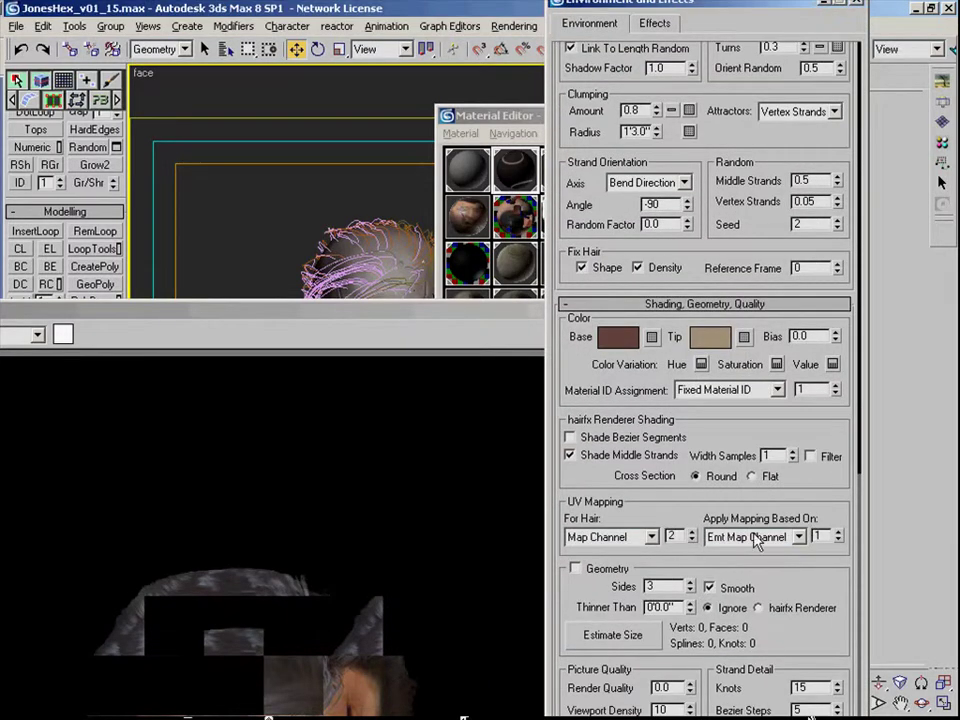
# - Replace Emt Map Channel with another basis for the applied hair mapping
pyautogui.click(755, 538)
pyautogui.click(755, 558)
pyautogui.scroll(2, 761, 497)
pyautogui.moveTo(716, 288); pyautogui.dragTo(718, 542)
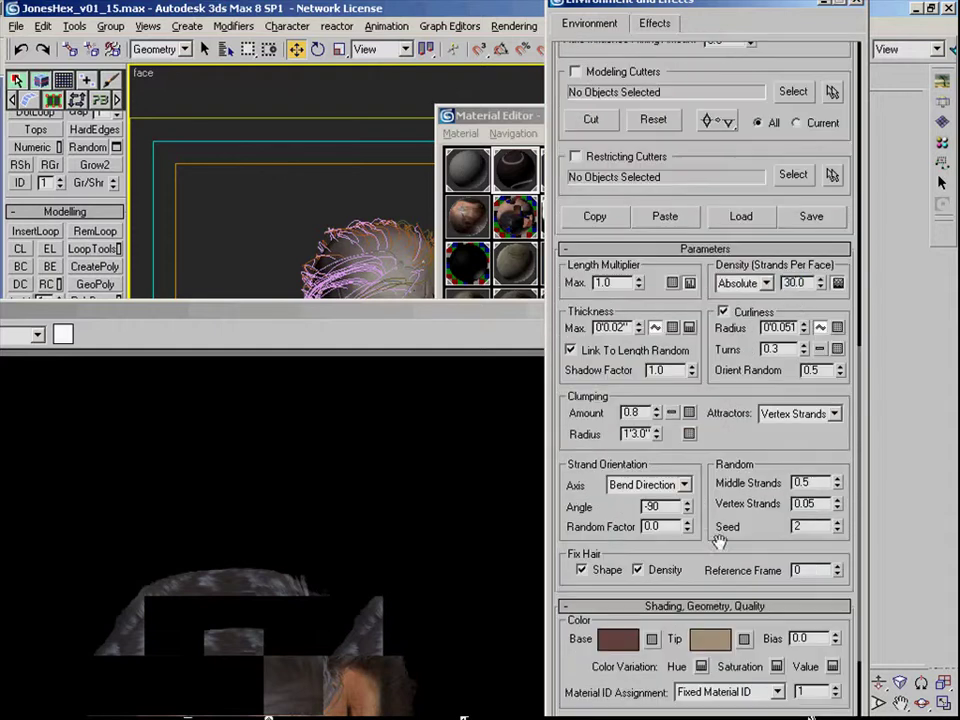
# - Set the hairfxR density to 20 strands per face
pyautogui.doubleClick(797, 283)
pyautogui.write('20')
pyautogui.press('Return')
# - Set the hair's randomness to 1.0 for middle strands and 0.2 for vertex strands, with a strand orientation random factor of 0.3
pyautogui.doubleClick(802, 483)
pyautogui.write('1')
pyautogui.press('Tab')
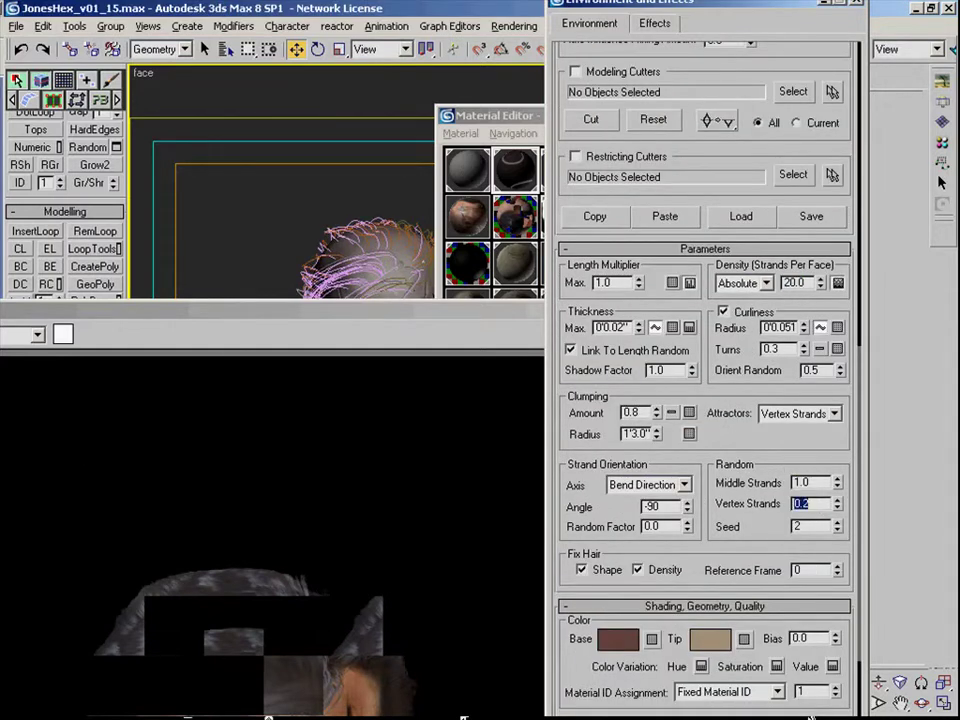
pyautogui.write('0.2')
pyautogui.moveTo(662, 527); pyautogui.dragTo(606, 511)
# - Reshape the Thickness Along Length curve: raise the root knot to full thickness, delete the two knots after it, and move the knot before the tip outward and up
pyautogui.moveTo(795, 8); pyautogui.dragTo(697, 149)
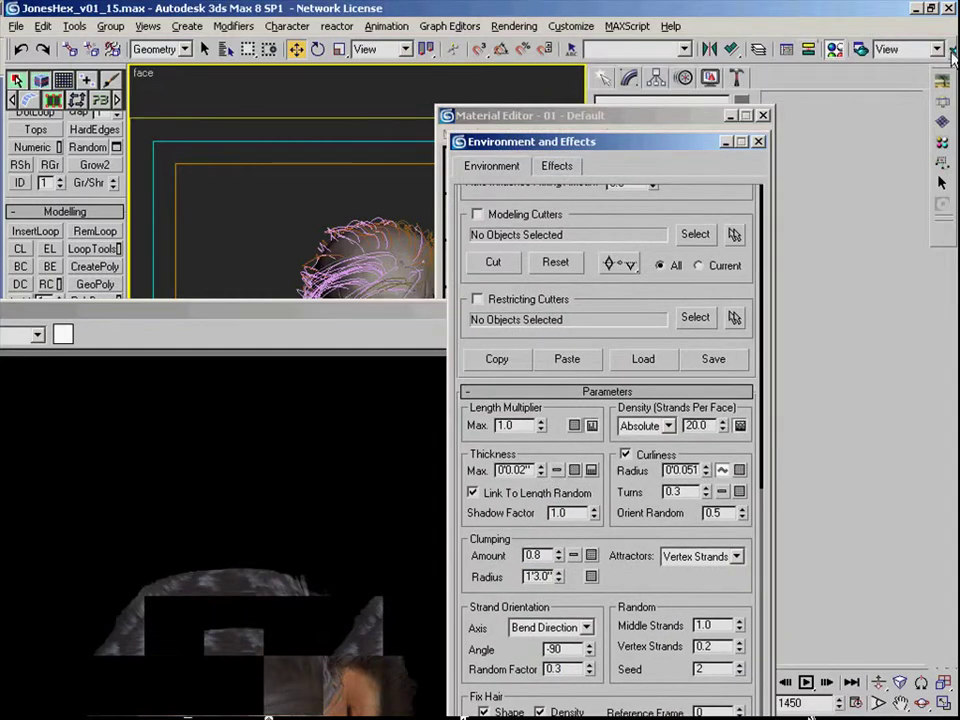
pyautogui.click(557, 470)
pyautogui.moveTo(193, 413); pyautogui.dragTo(197, 323)
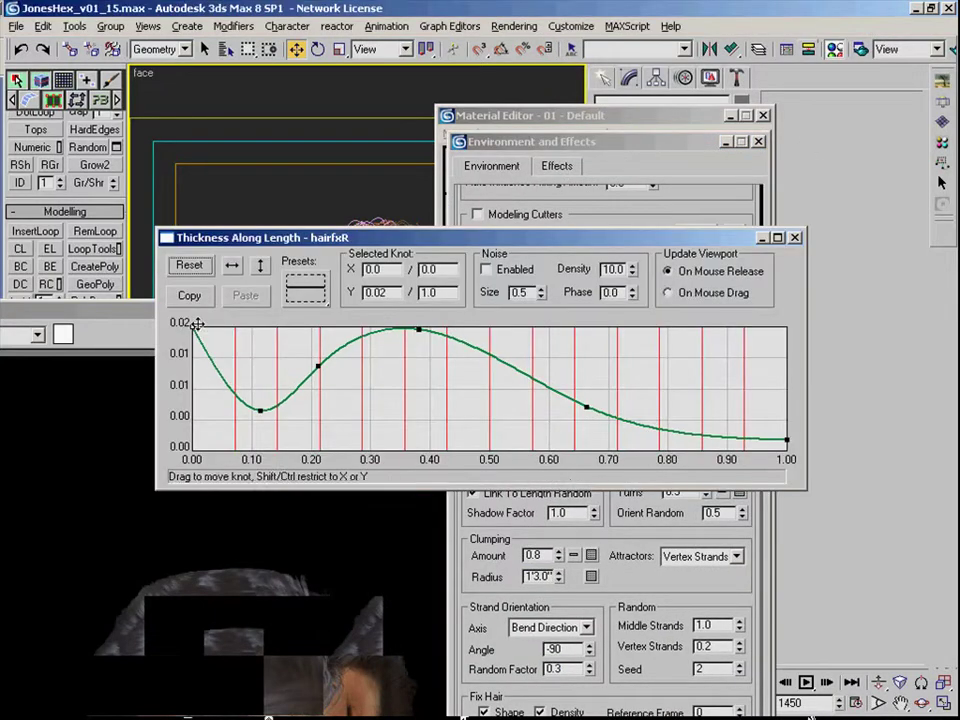
pyautogui.rightClick(261, 408)
pyautogui.click(296, 461)
pyautogui.click(317, 367)
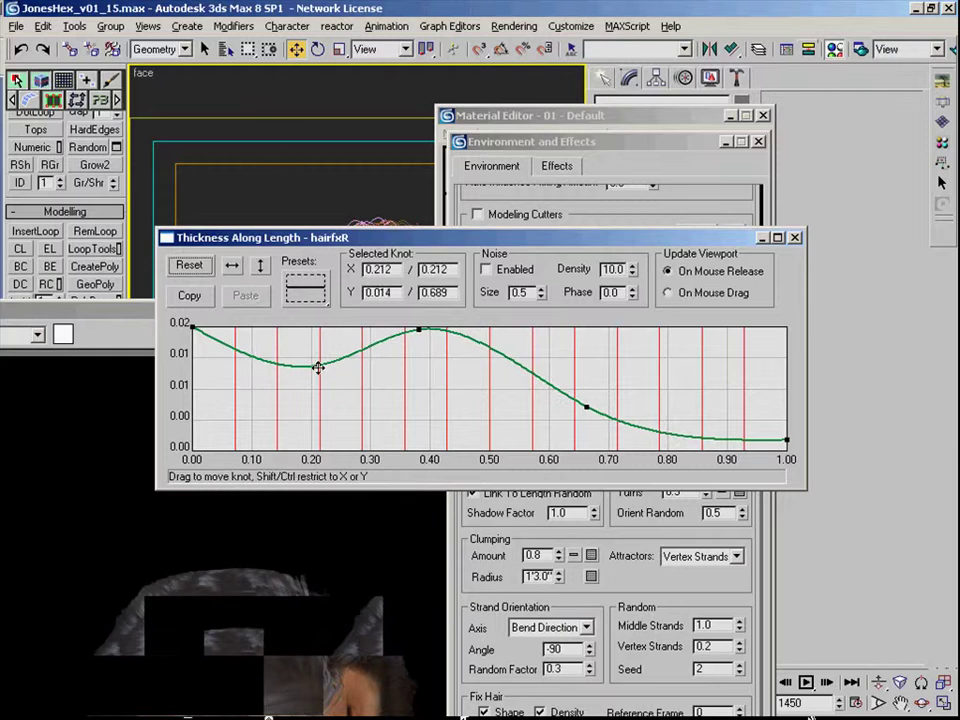
pyautogui.rightClick(318, 367)
pyautogui.click(353, 420)
pyautogui.moveTo(587, 407); pyautogui.dragTo(630, 372)
pyautogui.click(795, 238)
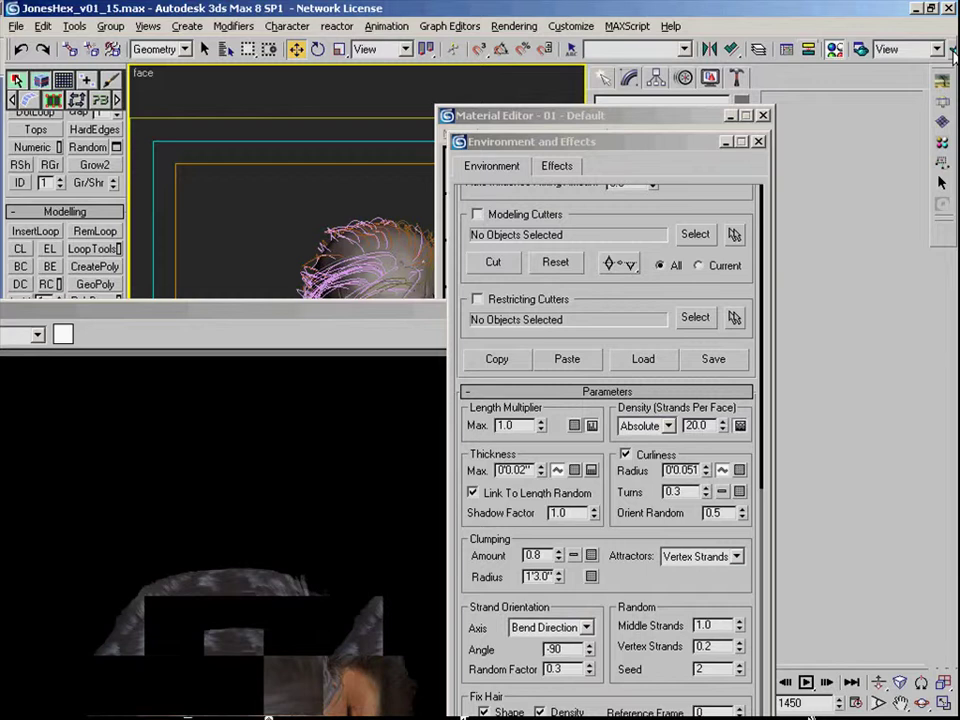
# - Render the face view with the revised density, randomness and thickness, and move the render window so the head is in sight
pyautogui.click(953, 52)
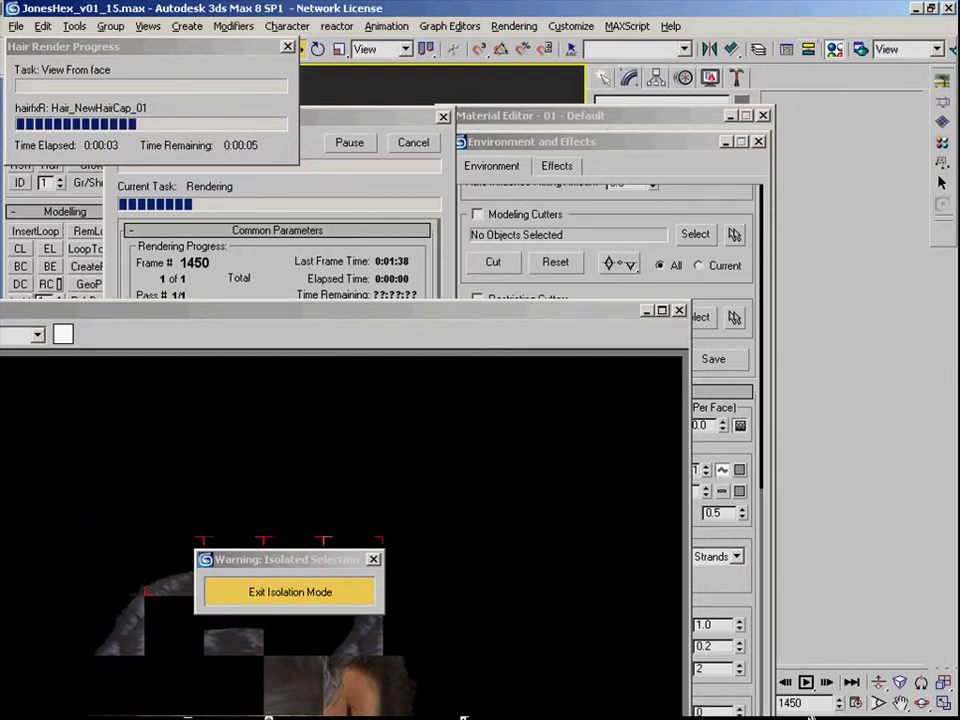
pyautogui.click(245, 502)
pyautogui.scroll(1, 376, 468)
pyautogui.moveTo(376, 468); pyautogui.dragTo(589, 374, button='middle')
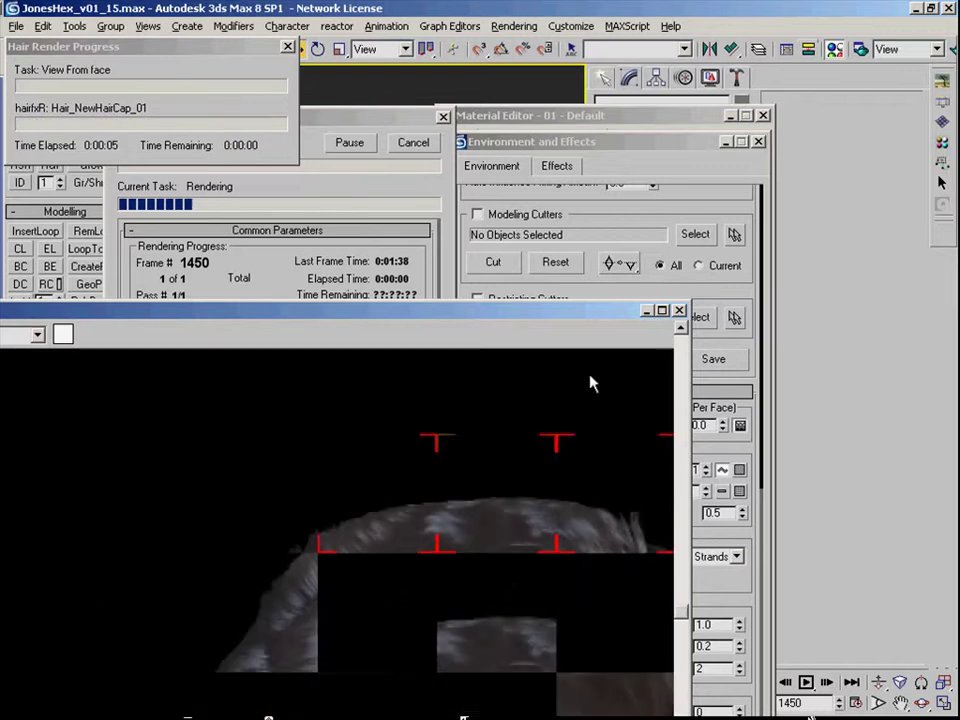
pyautogui.moveTo(430, 526); pyautogui.dragTo(276, 510, button='middle')
pyautogui.scroll(-1, 286, 510)
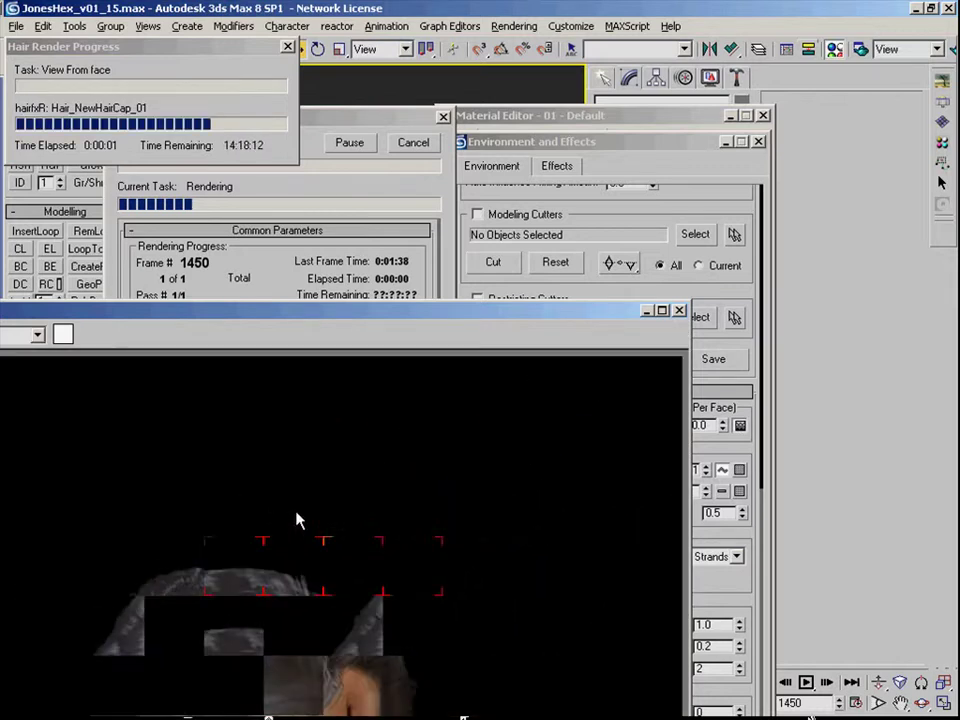
pyautogui.moveTo(388, 314); pyautogui.dragTo(637, 176)
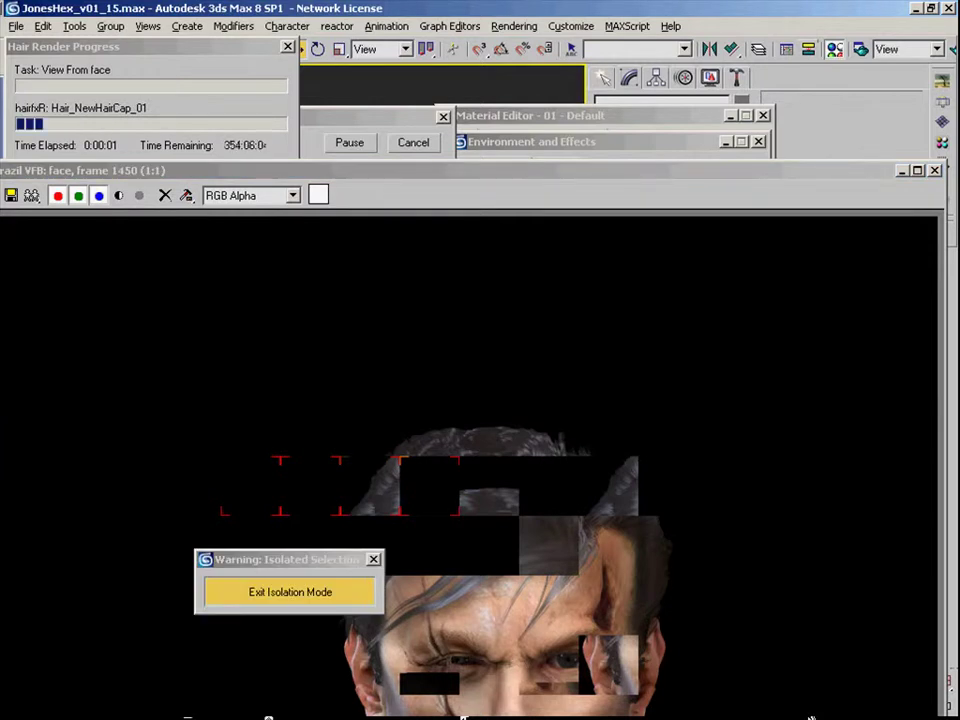
# - Examine the strands along the top of the head up close in the progressing render
pyautogui.middleClick(483, 487)
pyautogui.scroll(1, 480, 485)
pyautogui.moveTo(471, 466); pyautogui.dragTo(468, 497, button='middle')
pyautogui.scroll(-1, 468, 497)
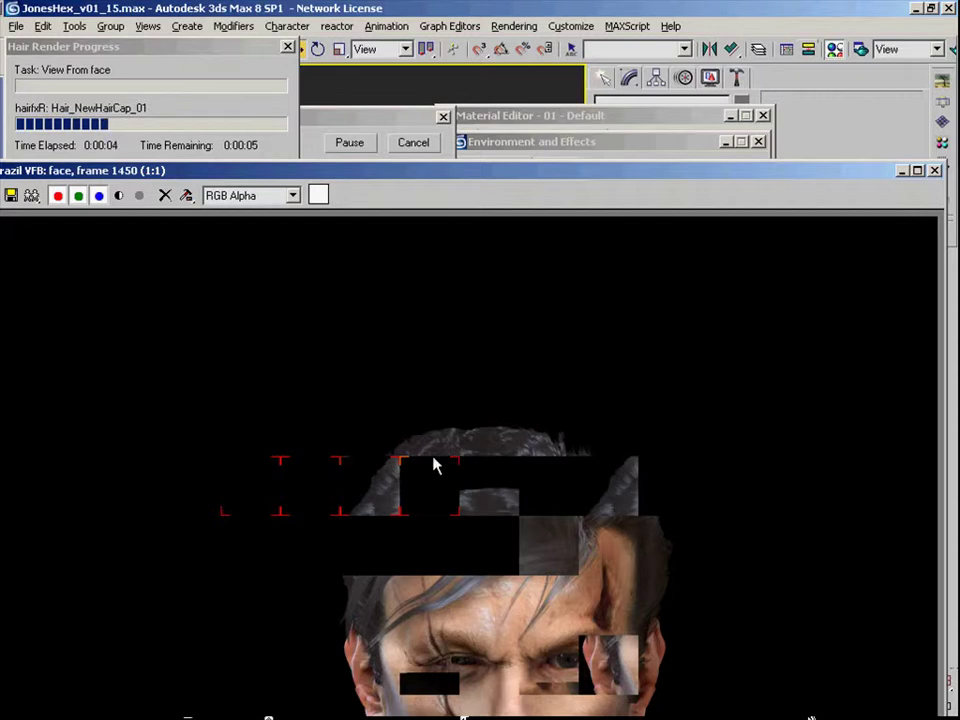
pyautogui.scroll(1, 460, 461)
pyautogui.moveTo(460, 457); pyautogui.dragTo(467, 470, button='middle')
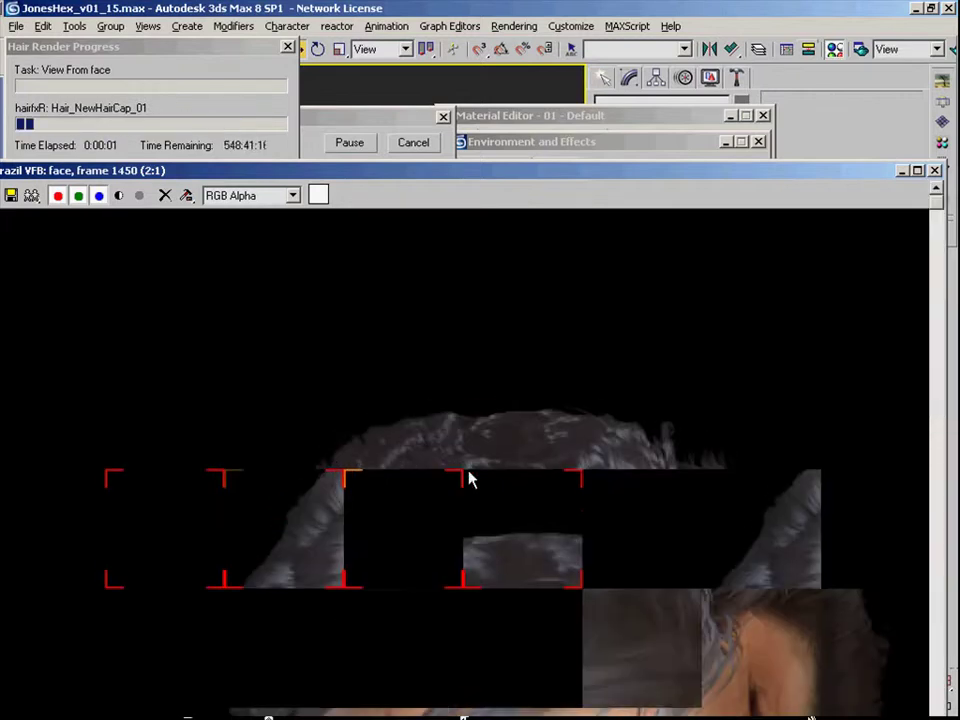
pyautogui.scroll(-2, 468, 516)
pyautogui.scroll(1, 468, 552)
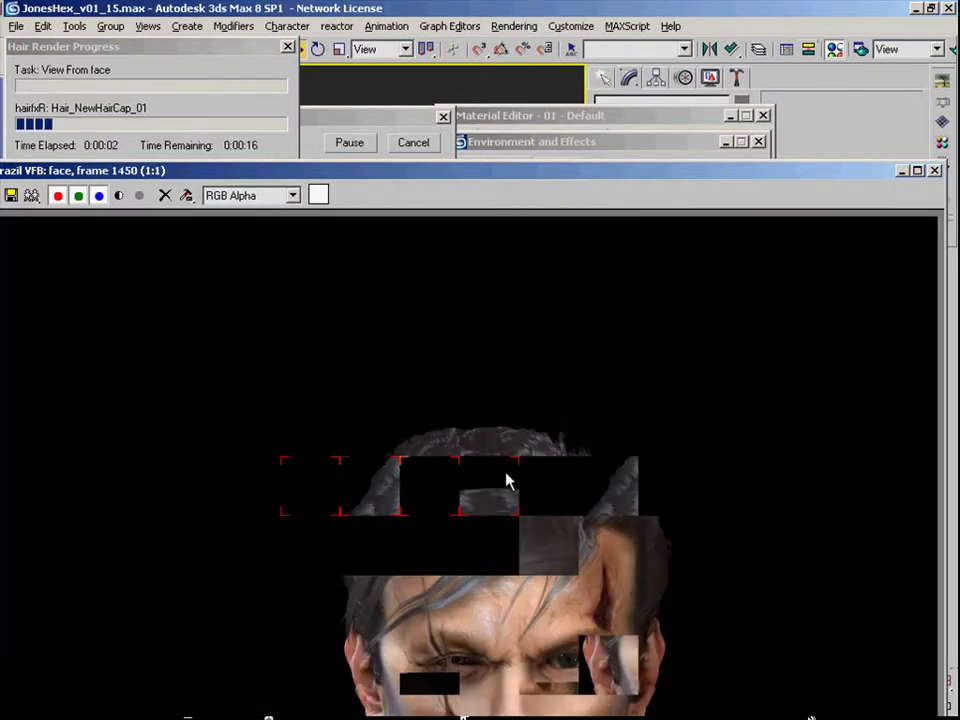
pyautogui.scroll(1, 556, 472)
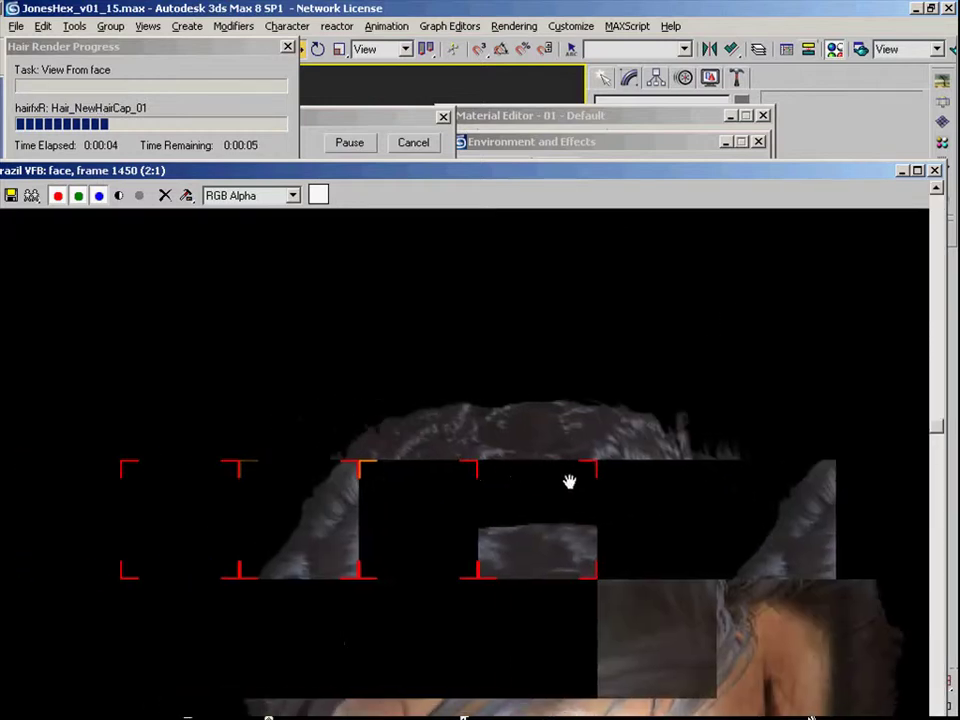
pyautogui.scroll(-1, 560, 485)
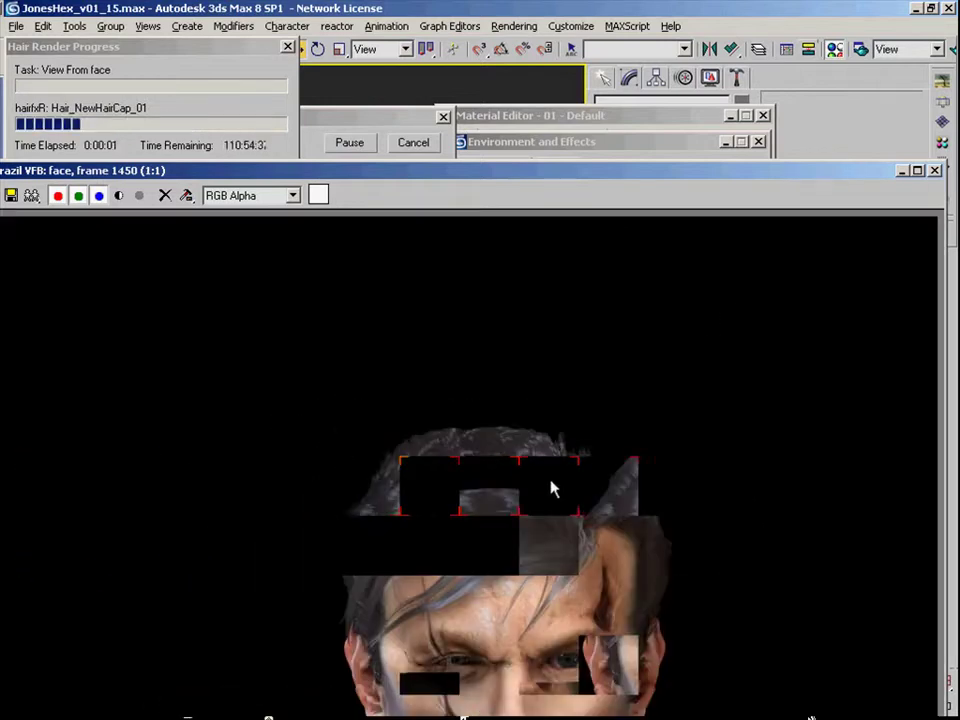
pyautogui.scroll(1, 484, 482)
pyautogui.scroll(-1, 497, 474)
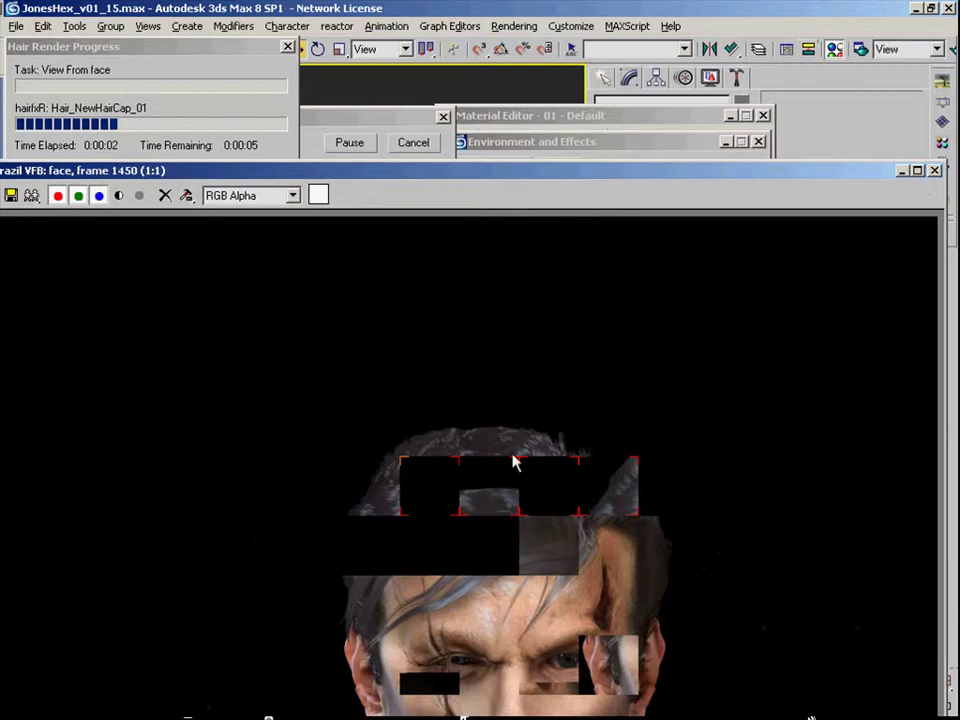
# - Change the 01 - Default hair material's specular colour to a muted brown of about RGB 135, 102, 82
pyautogui.click(503, 146)
pyautogui.click(505, 116)
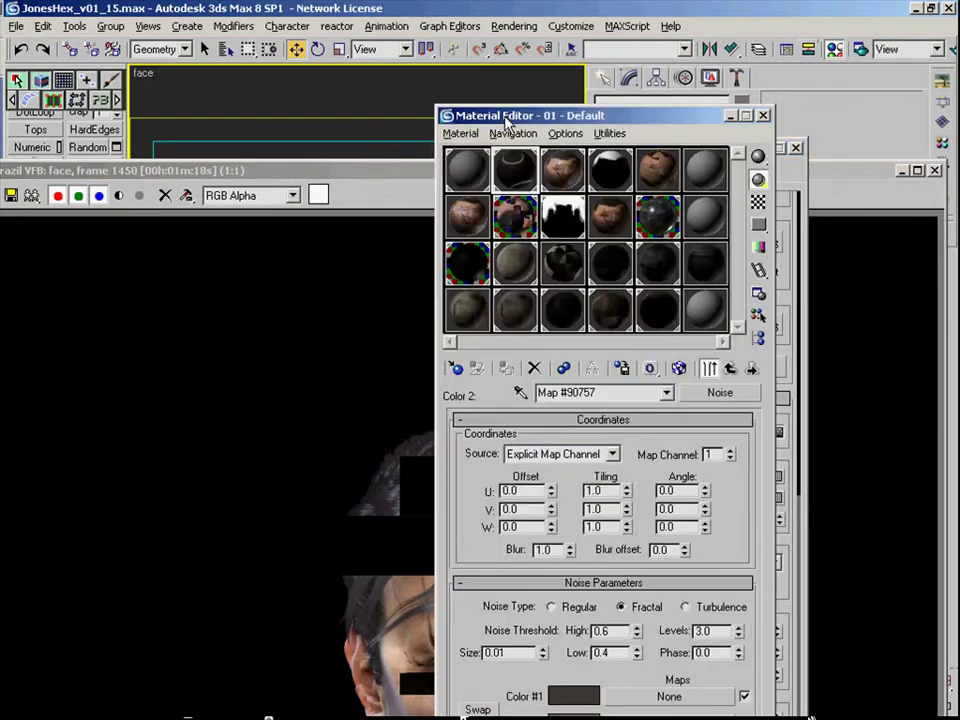
pyautogui.moveTo(517, 120); pyautogui.dragTo(471, 117)
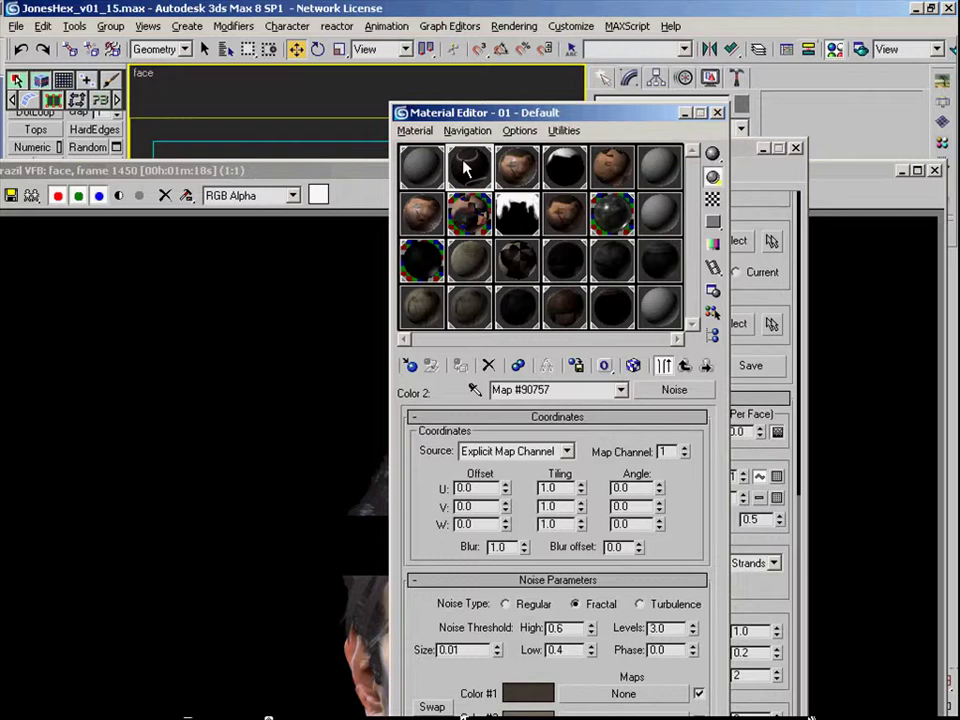
pyautogui.click(684, 366)
pyautogui.click(684, 366)
pyautogui.moveTo(590, 380); pyautogui.dragTo(546, 615)
pyautogui.click(503, 550)
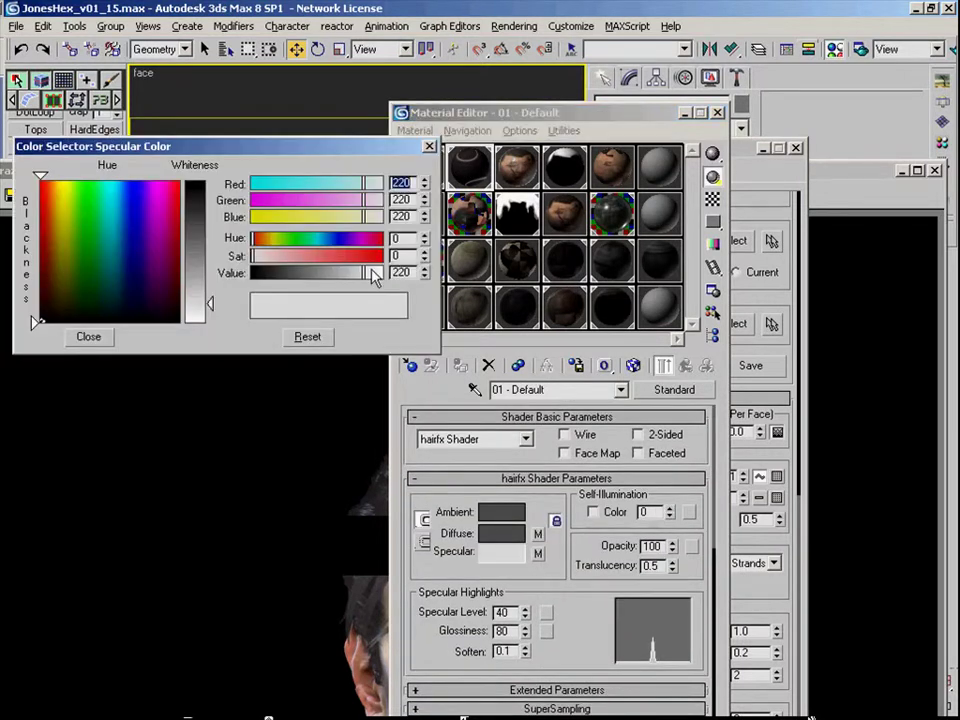
pyautogui.moveTo(262, 239); pyautogui.dragTo(278, 256)
pyautogui.moveTo(267, 239); pyautogui.dragTo(292, 262)
pyautogui.moveTo(369, 274); pyautogui.dragTo(260, 243)
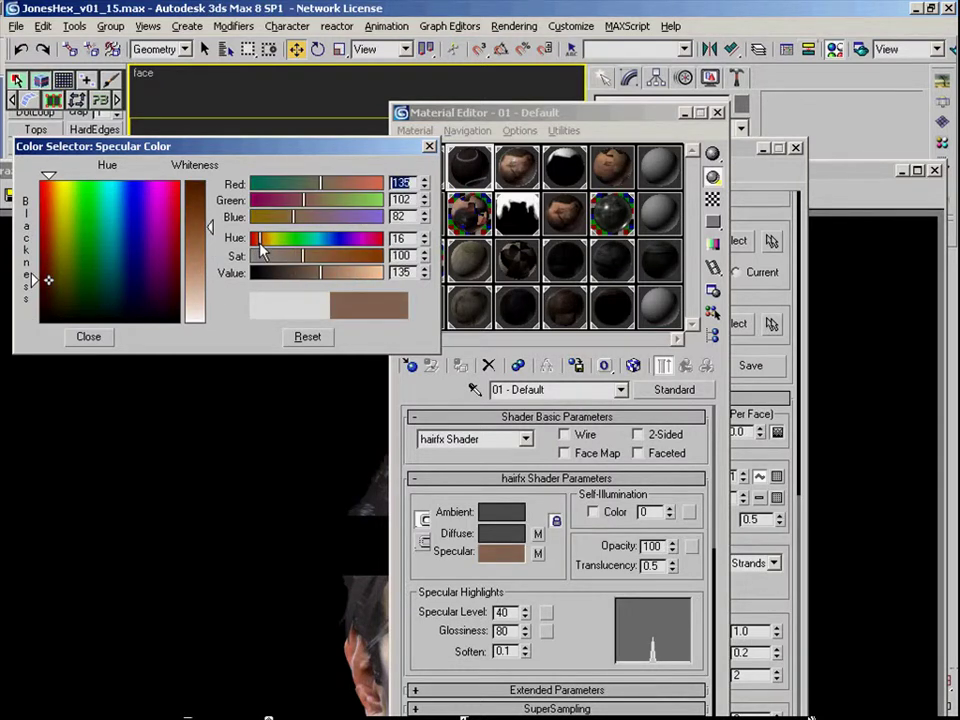
pyautogui.click(89, 337)
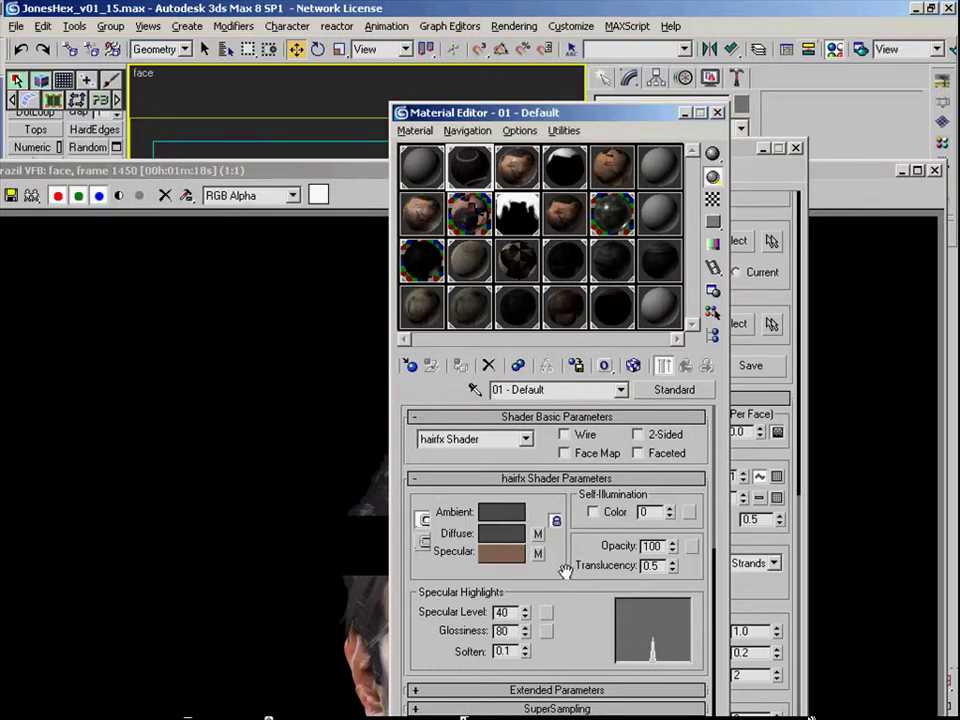
# - Check the Falloff map on the hair material's specular colour, set that map's amount to 15 and render the face view
pyautogui.scroll(-5, 565, 571)
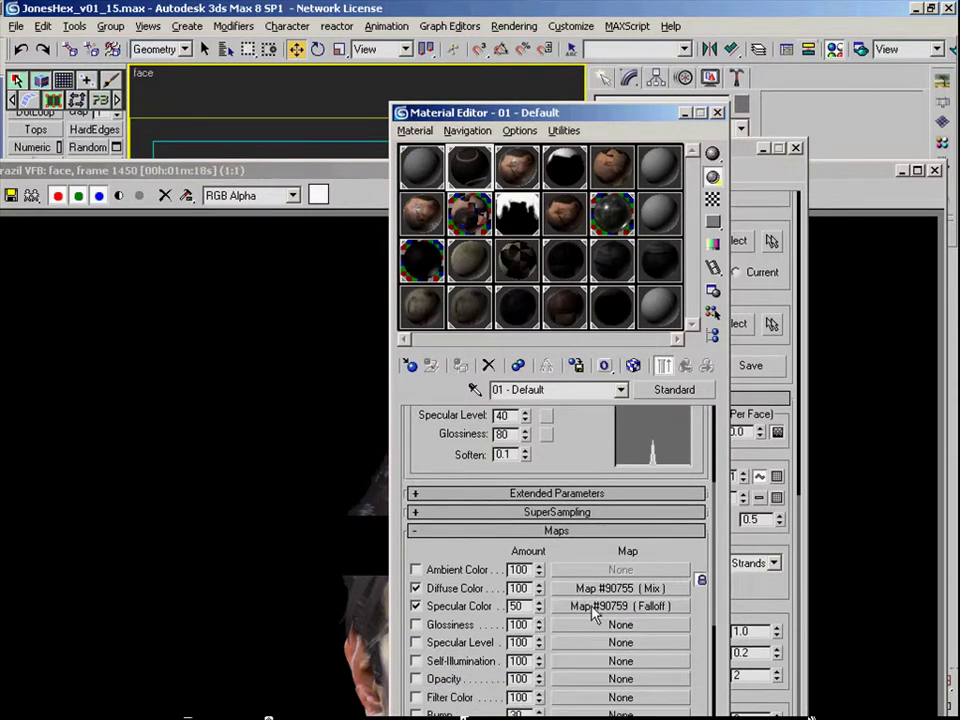
pyautogui.click(595, 607)
pyautogui.click(686, 367)
pyautogui.click(953, 50)
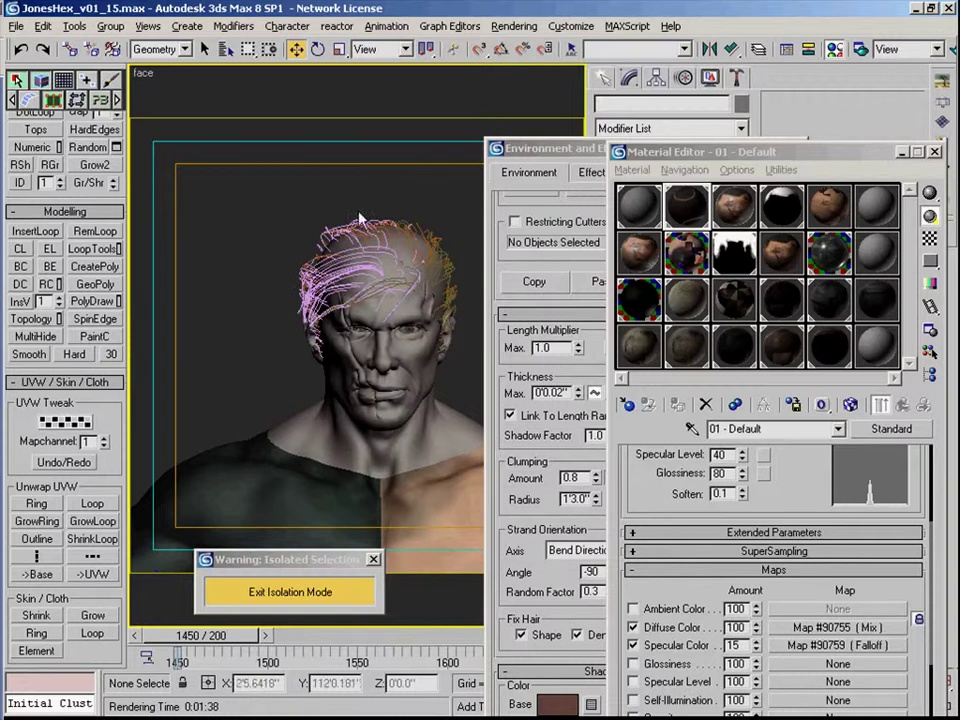
# - Frame the hair from the front, restrict selection to shapes, and consult the frontImage.jpg reference of the hairstyle
pyautogui.press('f')
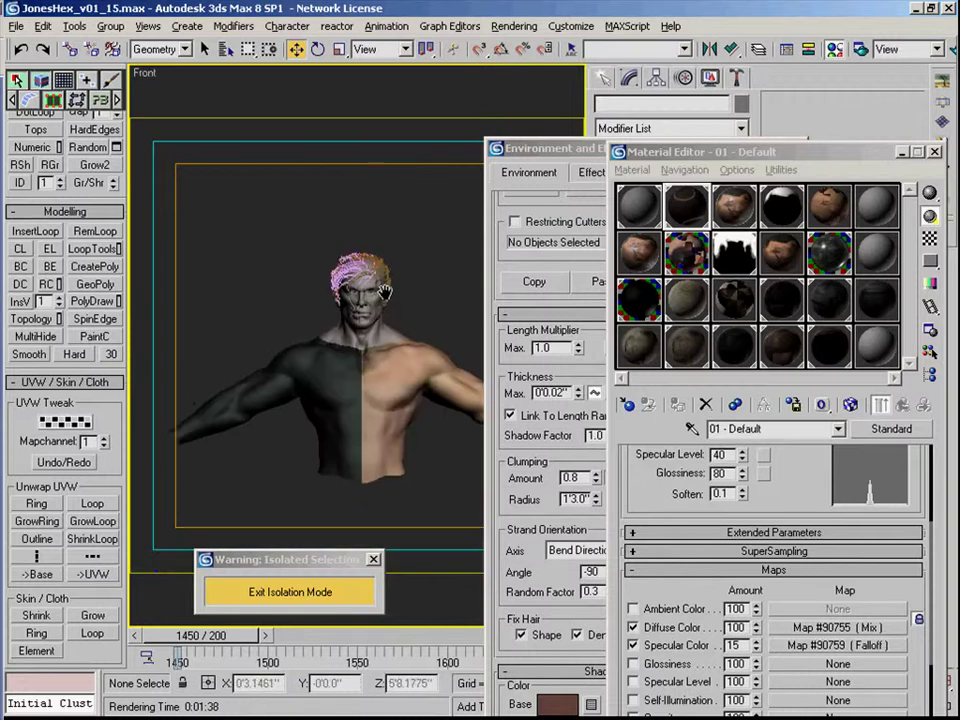
pyautogui.scroll(4, 408, 275)
pyautogui.moveTo(412, 274); pyautogui.dragTo(354, 430, button='middle')
pyautogui.scroll(4, 354, 430)
pyautogui.click(178, 50)
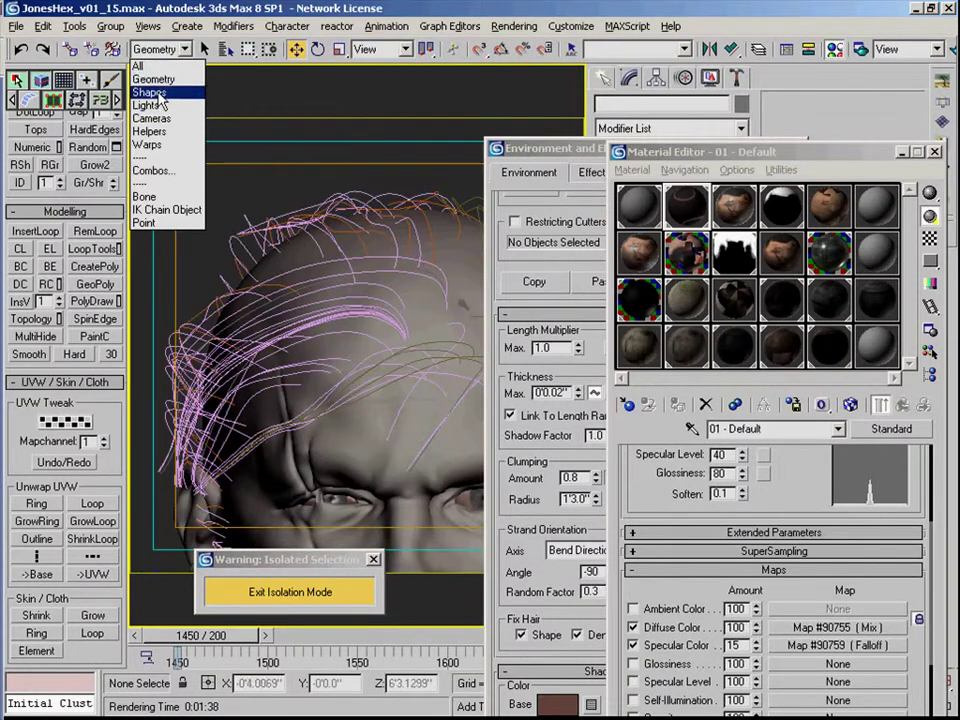
pyautogui.click(150, 92)
pyautogui.hotkey('alt', 'Tab')
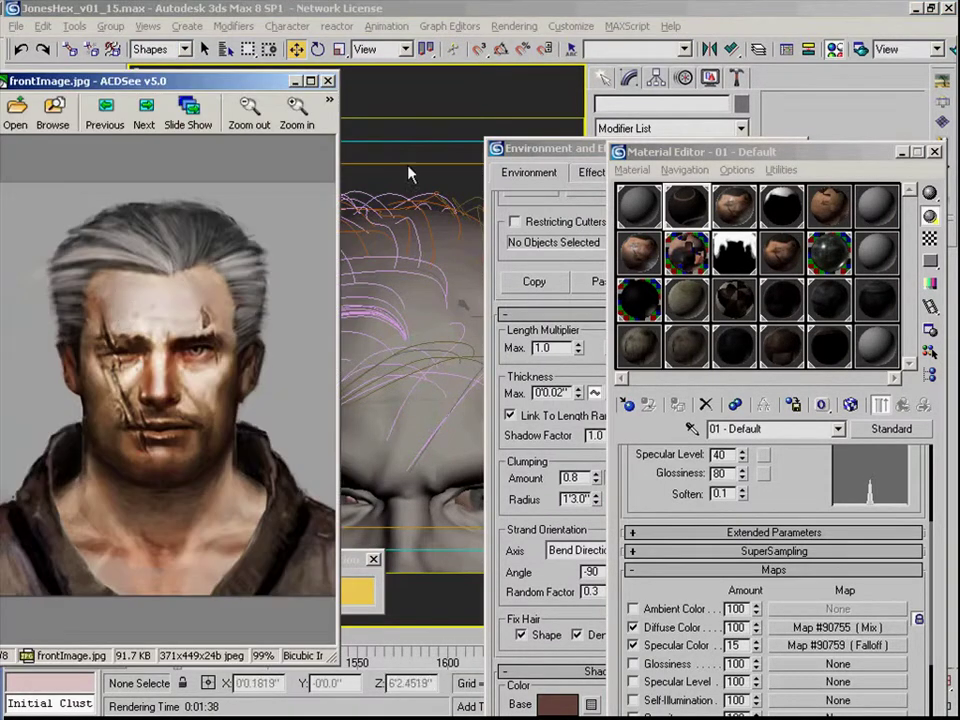
pyautogui.hotkey('alt', 'Tab')
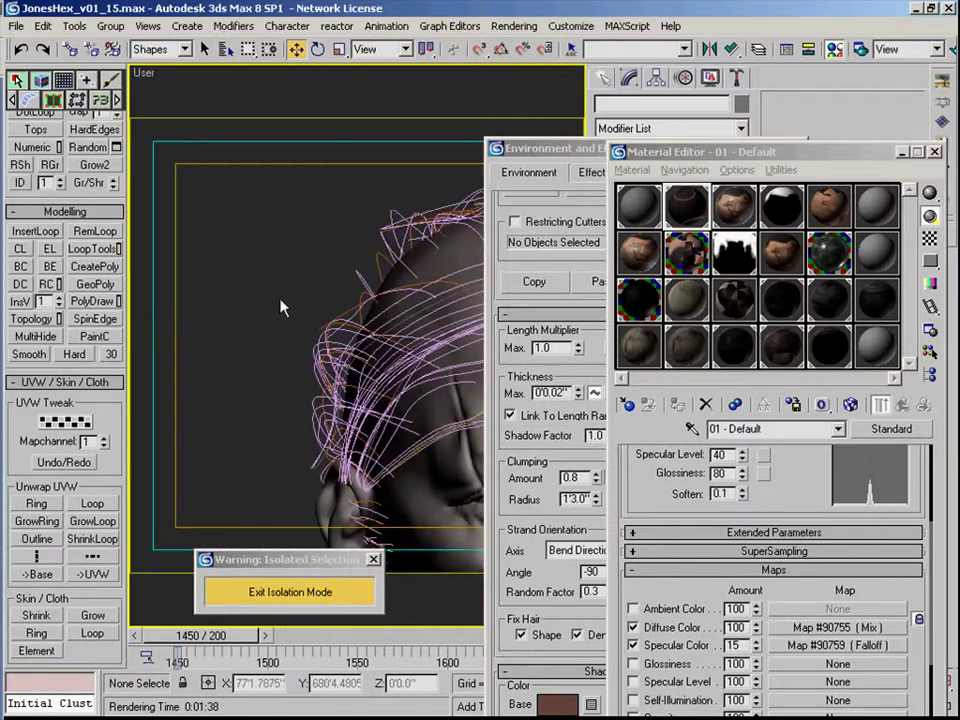
# - Pick out the hairline guide-hair shape that sweeps across the forehead, using a wireframe display to find it
pyautogui.click(338, 345)
pyautogui.press('F3')
pyautogui.scroll(-2, 342, 333)
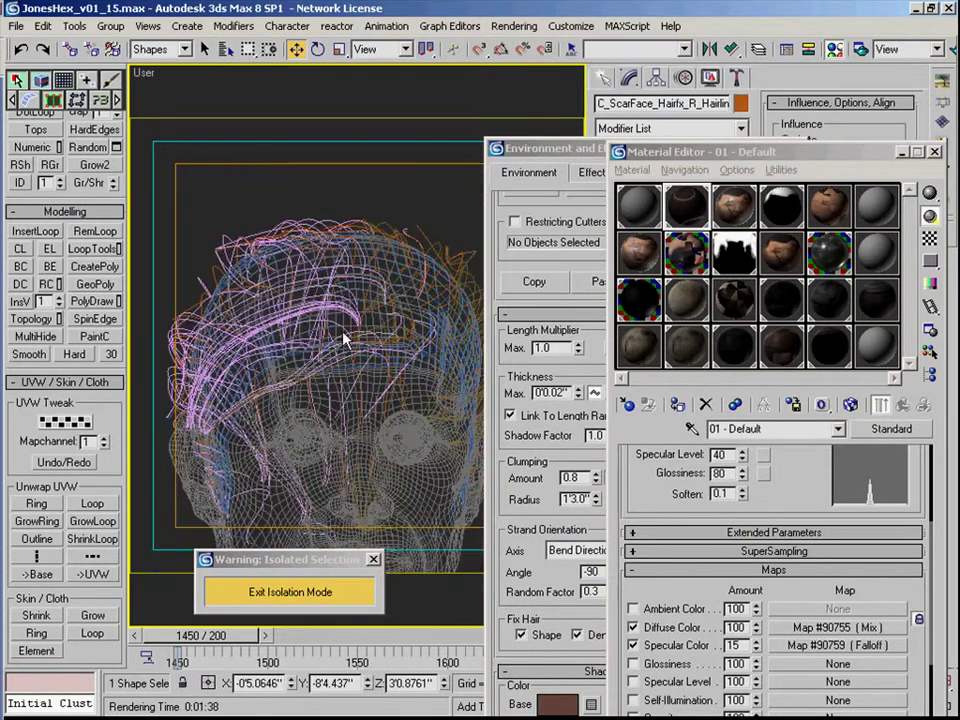
pyautogui.keyDown('alt'); pyautogui.moveTo(342, 333); pyautogui.dragTo(423, 440, button='middle'); pyautogui.keyUp('alt')
pyautogui.moveTo(424, 440)
pyautogui.mouseDown()
pyautogui.moveTo(386, 389)
pyautogui.moveTo(351, 364)
pyautogui.mouseUp()
pyautogui.keyDown('alt'); pyautogui.moveTo(371, 371); pyautogui.dragTo(373, 302, button='middle'); pyautogui.keyUp('alt')
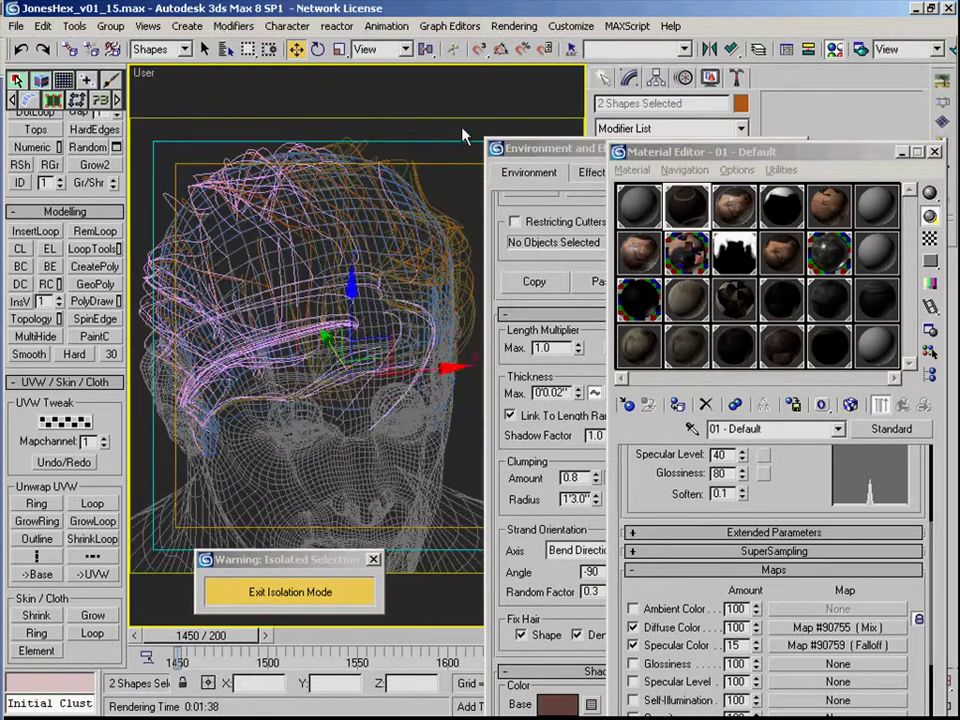
pyautogui.click(463, 130)
pyautogui.press('F3')
pyautogui.click(352, 369)
# - Clear the floating editors away and select the vertices at the temple end of the hairline strands in the Editable Spline
pyautogui.moveTo(787, 153); pyautogui.dragTo(860, 270)
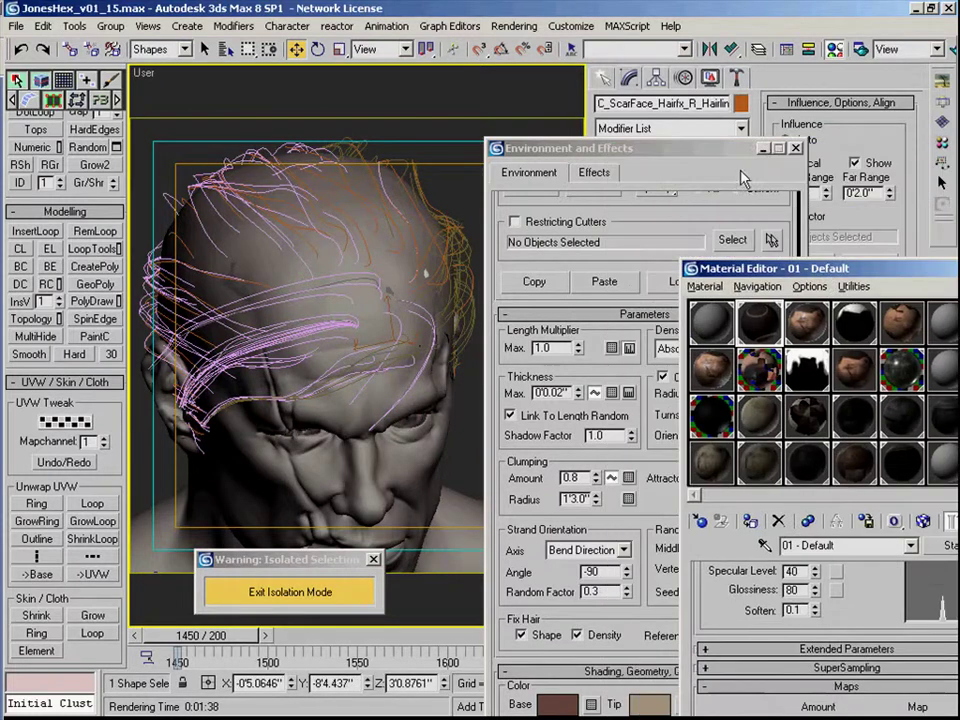
pyautogui.click(765, 149)
pyautogui.click(637, 307)
pyautogui.press('1')
pyautogui.moveTo(196, 451); pyautogui.dragTo(213, 418)
pyautogui.moveTo(902, 267); pyautogui.dragTo(552, 286)
pyautogui.click(627, 286)
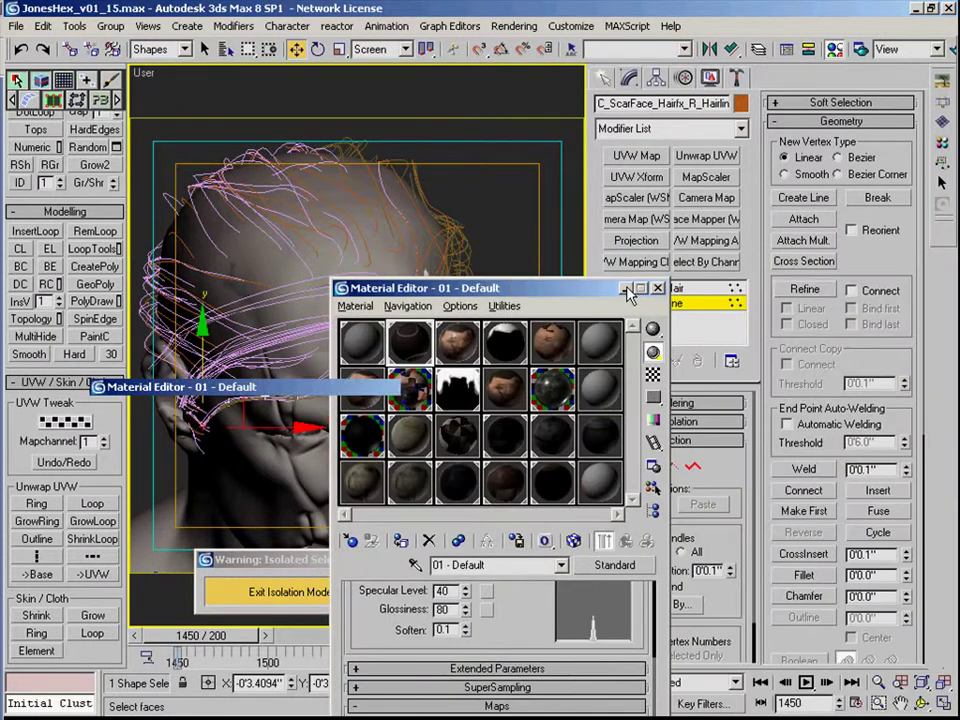
# - Turn on soft selection for the hairline vertices with an edge distance of 63 and a falloff of 0'7.4"
pyautogui.click(857, 104)
pyautogui.click(779, 123)
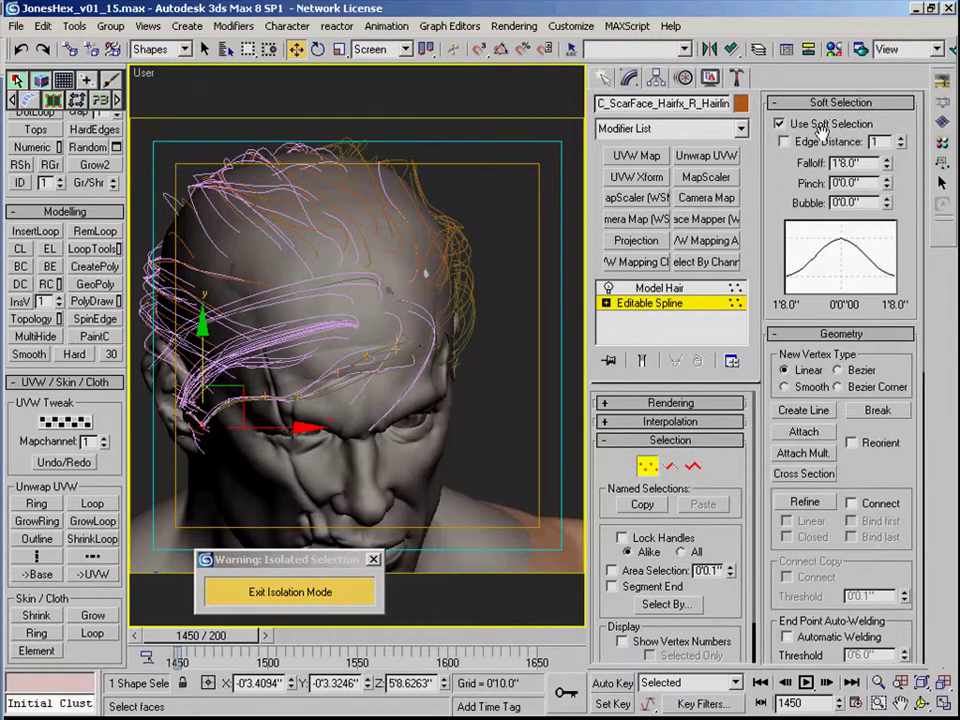
pyautogui.click(784, 142)
pyautogui.moveTo(900, 141); pyautogui.dragTo(896, 88)
pyautogui.rightClick(887, 166)
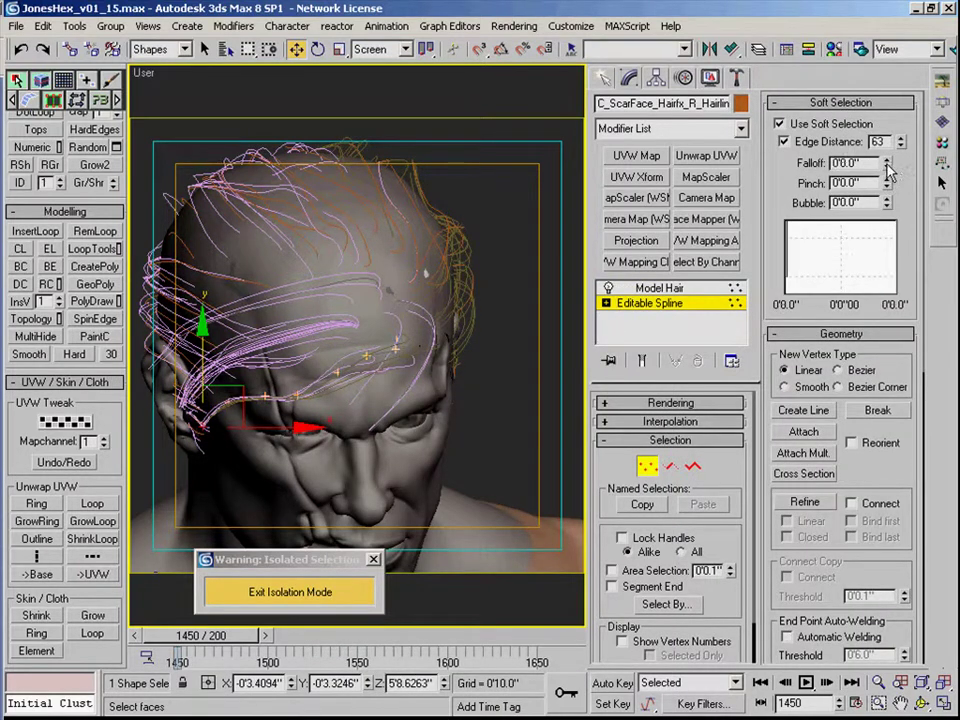
pyautogui.moveTo(887, 165); pyautogui.dragTo(810, 39)
pyautogui.rightClick(887, 164)
pyautogui.moveTo(887, 165); pyautogui.dragTo(868, 143)
# - Move the softly selected temple-end vertices of the hairline strand back along the side of the head, adjusting them from side and top views
pyautogui.keyDown('alt'); pyautogui.moveTo(337, 405); pyautogui.dragTo(366, 357, button='middle'); pyautogui.keyUp('alt')
pyautogui.keyDown('alt'); pyautogui.rightClick(328, 344); pyautogui.keyUp('alt')
pyautogui.click(363, 293)
pyautogui.moveTo(320, 352); pyautogui.dragTo(291, 323)
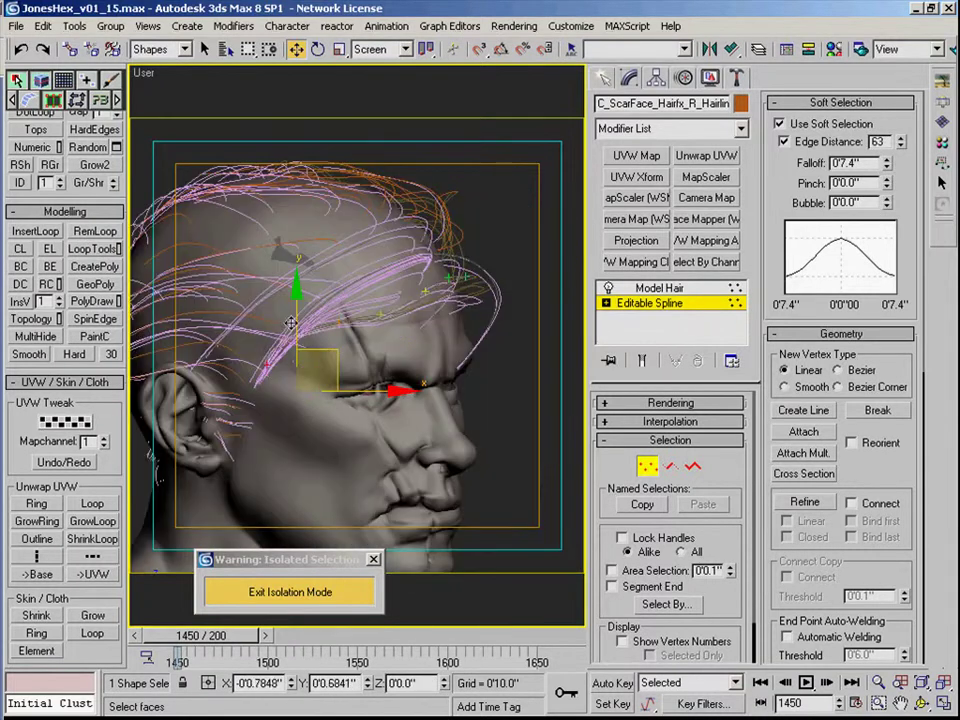
pyautogui.moveTo(290, 323)
pyautogui.keyDown('alt'); pyautogui.mouseDown(button='middle')
pyautogui.moveTo(305, 315)
pyautogui.moveTo(289, 268)
pyautogui.moveTo(465, 317)
pyautogui.moveTo(358, 420)
pyautogui.moveTo(296, 315)
pyautogui.mouseUp(button='middle'); pyautogui.keyUp('alt')
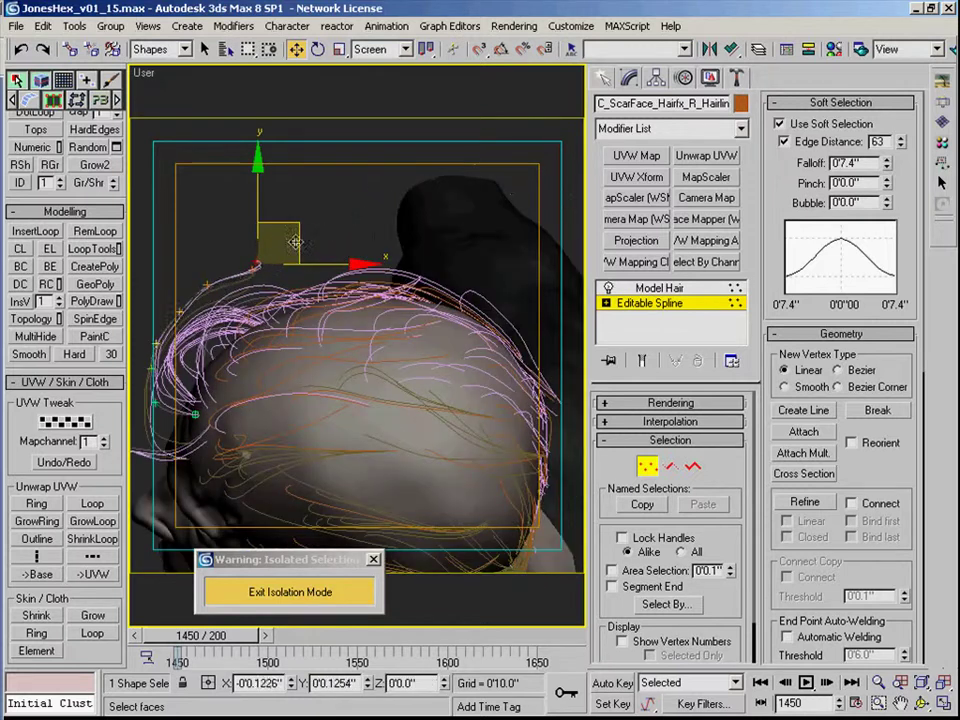
pyautogui.keyDown('alt'); pyautogui.moveTo(295, 242); pyautogui.dragTo(293, 268, button='middle'); pyautogui.keyUp('alt')
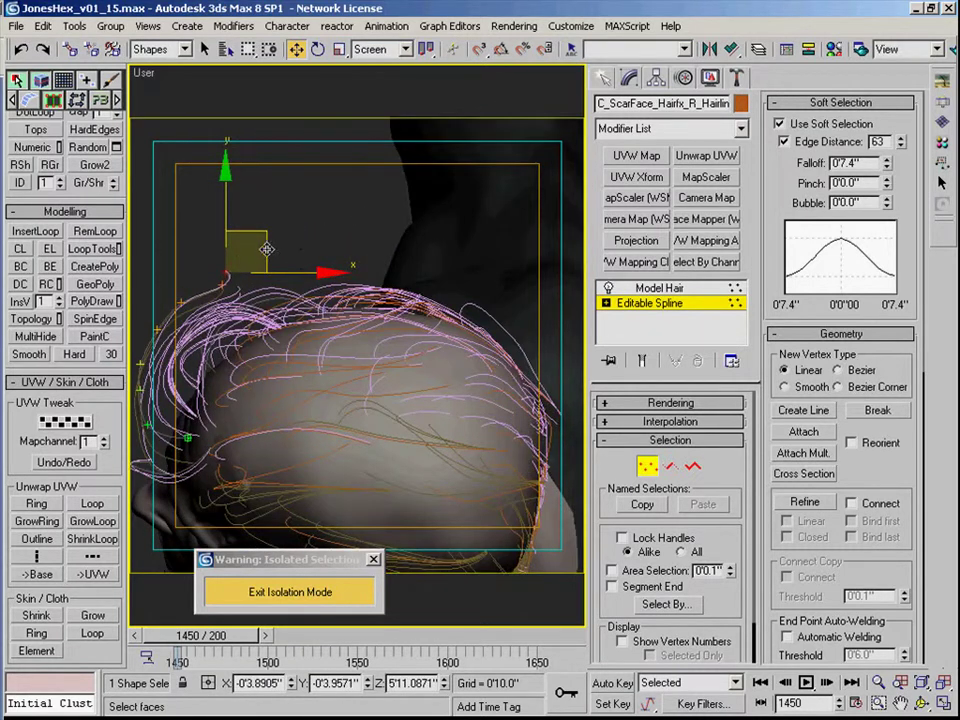
pyautogui.moveTo(267, 249); pyautogui.dragTo(275, 245)
# - Turn off soft selection and reshape the strand's outer curve by moving its tip and middle vertices closer to the surrounding hair
pyautogui.click(794, 126)
pyautogui.moveTo(302, 254); pyautogui.dragTo(409, 287, button='middle')
pyautogui.moveTo(378, 280); pyautogui.dragTo(388, 271)
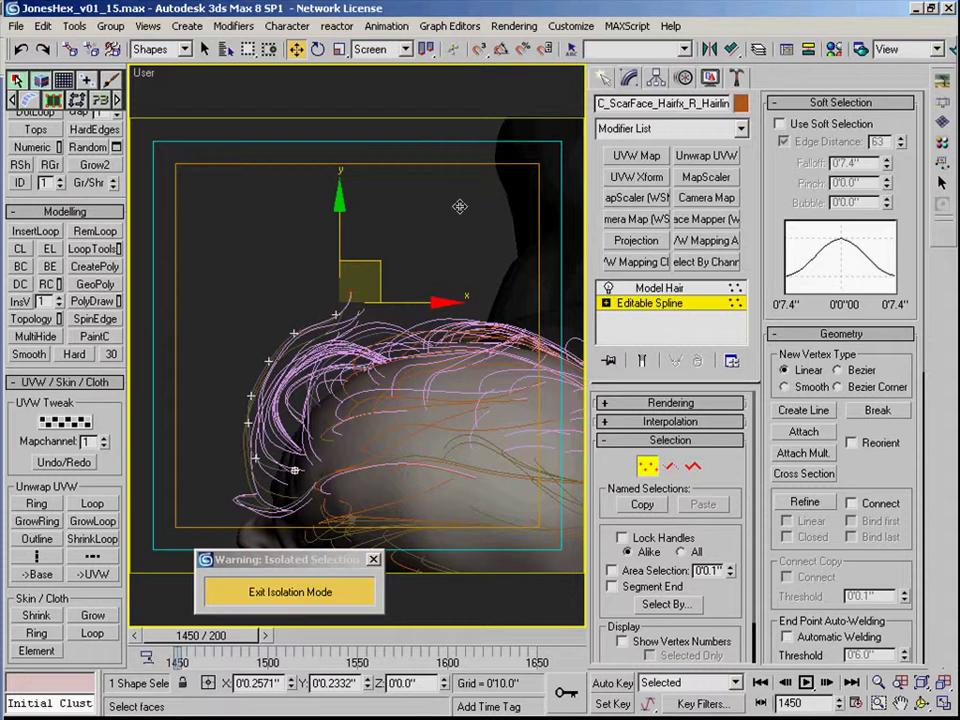
pyautogui.moveTo(469, 201); pyautogui.dragTo(253, 381)
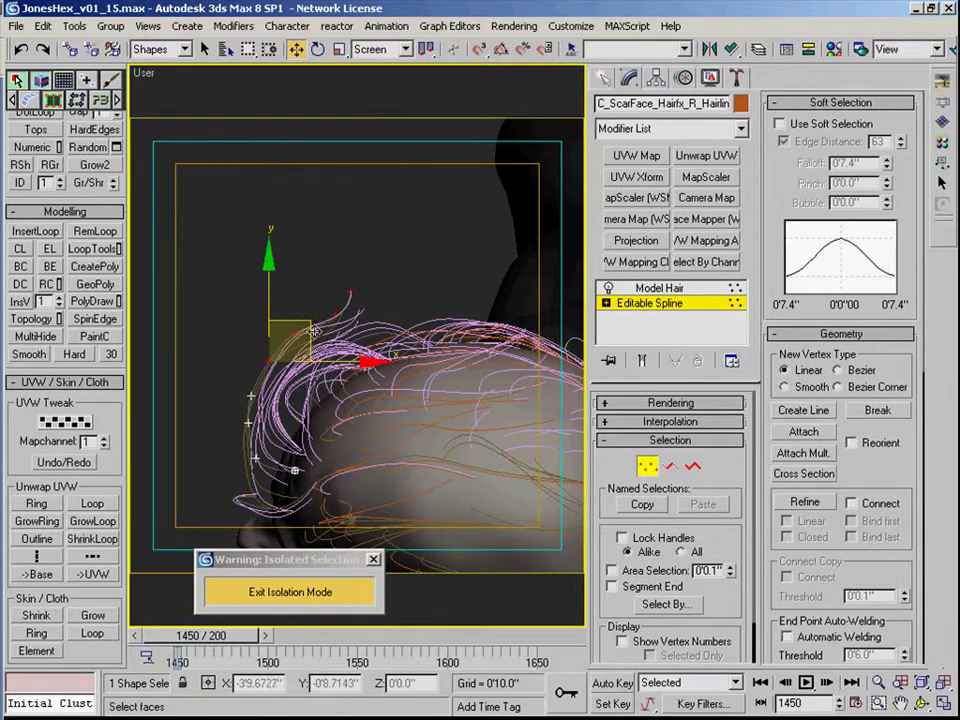
pyautogui.click(250, 420)
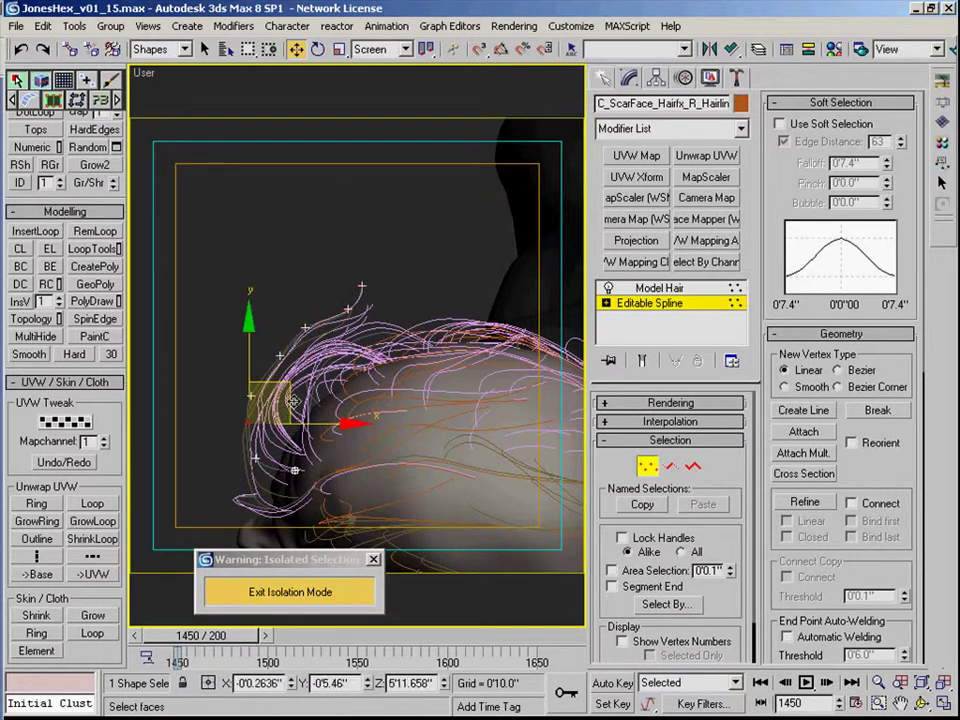
pyautogui.moveTo(311, 253); pyautogui.dragTo(430, 263)
# - Re-enable soft selection with a falloff of 0'6.8" and a pinch of 0'1.7", and pull the strand's tip back against the hair
pyautogui.click(815, 127)
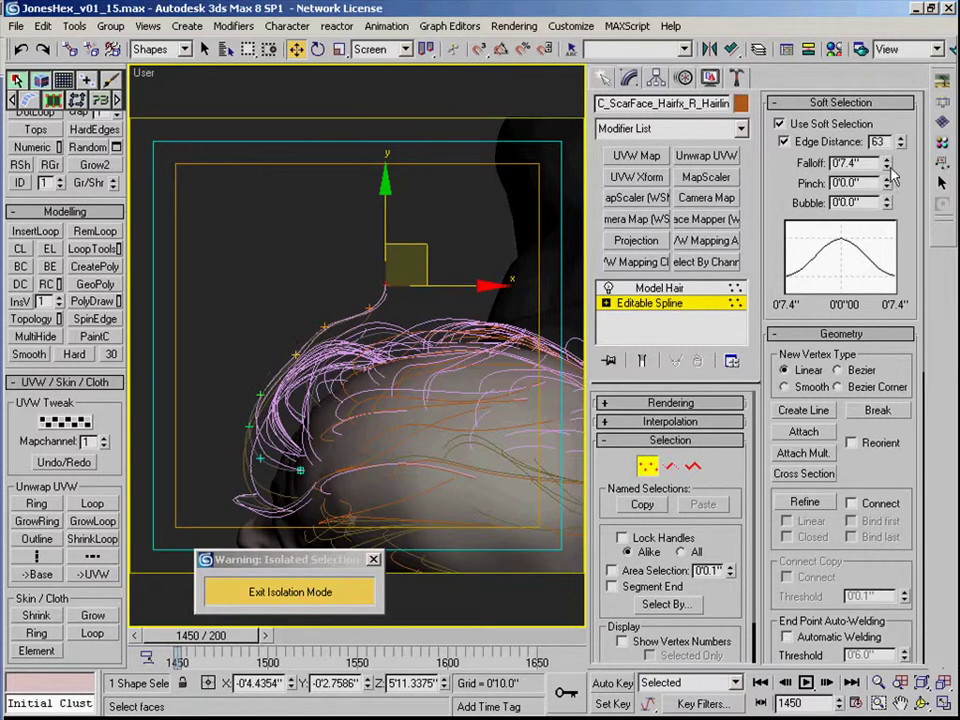
pyautogui.moveTo(890, 168)
pyautogui.mouseDown()
pyautogui.moveTo(881, 174)
pyautogui.moveTo(880, 161)
pyautogui.moveTo(881, 170)
pyautogui.mouseUp()
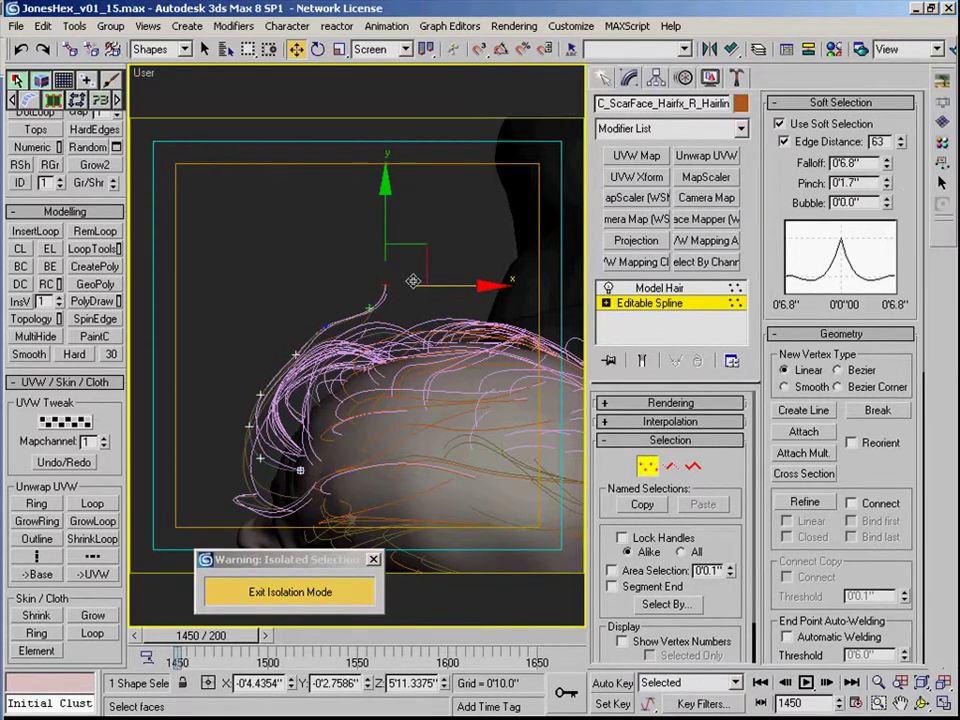
pyautogui.moveTo(424, 255); pyautogui.dragTo(496, 281)
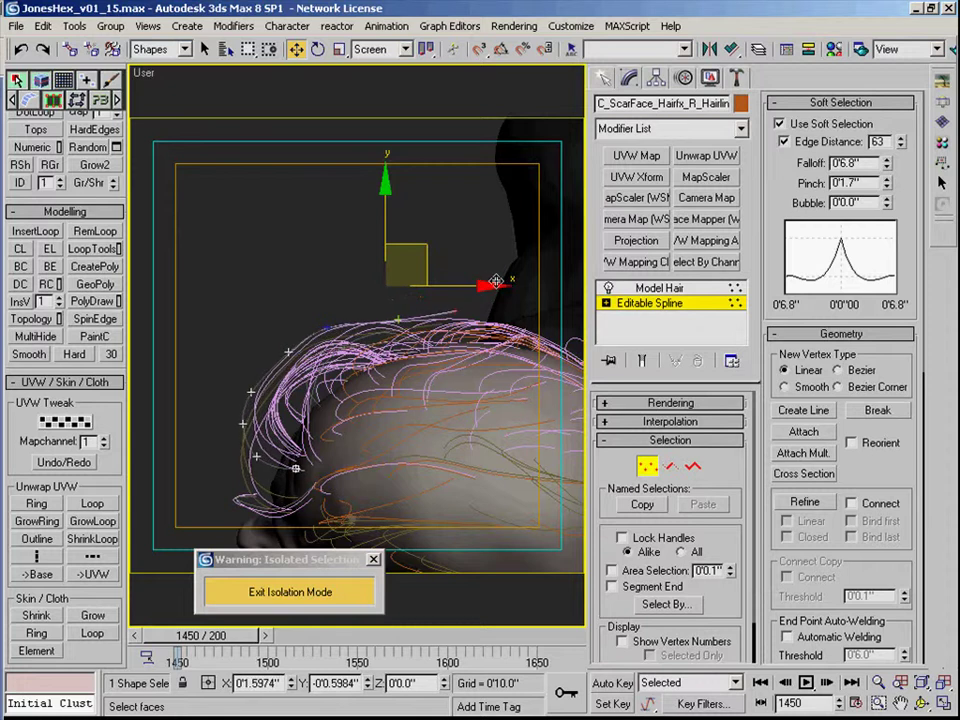
# - Rotate the strand's temple end slightly, then reset the soft selection pinch to 0'0.0" and select a mid-strand vertex
pyautogui.scroll(-4, 358, 369)
pyautogui.keyDown('alt'); pyautogui.moveTo(358, 369); pyautogui.dragTo(408, 296, button='middle'); pyautogui.keyUp('alt')
pyautogui.press('e')
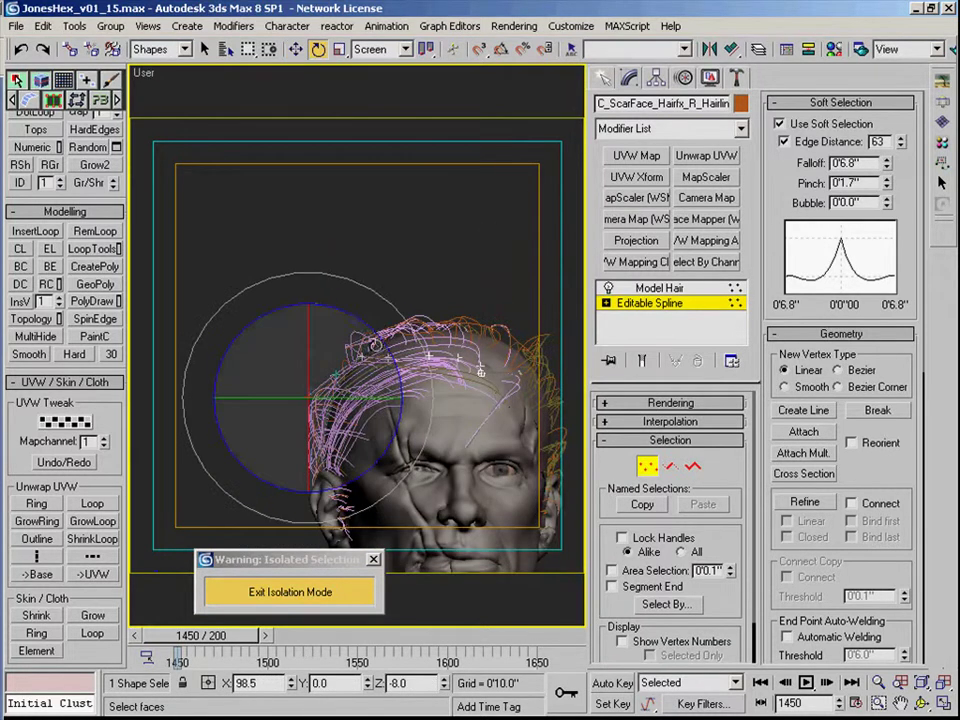
pyautogui.moveTo(309, 362); pyautogui.dragTo(318, 343)
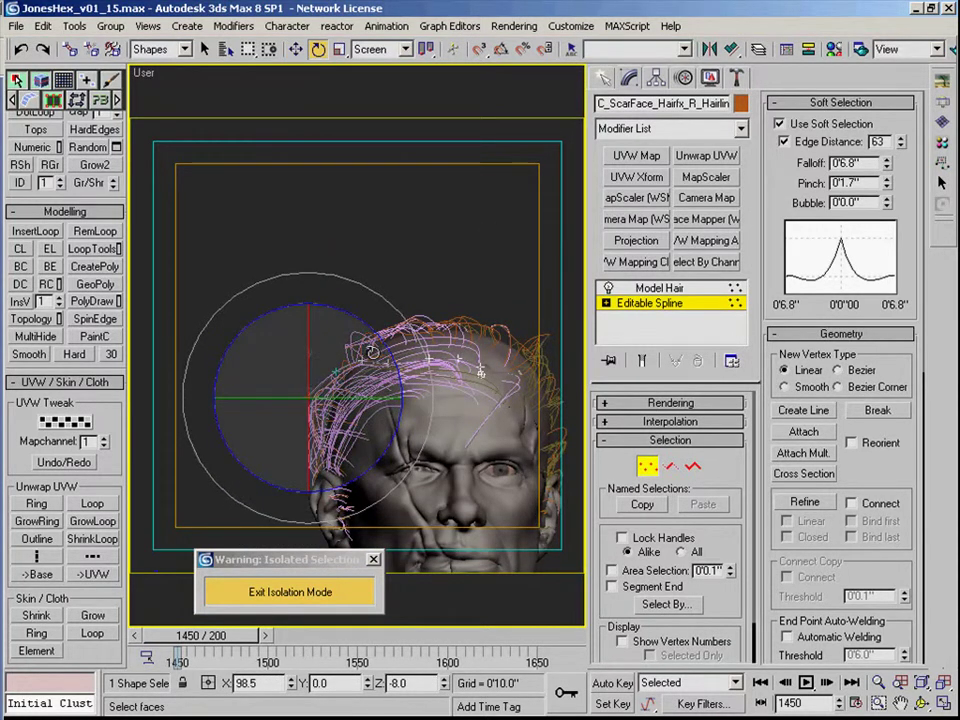
pyautogui.moveTo(387, 346)
pyautogui.mouseDown()
pyautogui.moveTo(374, 325)
pyautogui.moveTo(393, 350)
pyautogui.mouseUp()
pyautogui.rightClick(886, 184)
pyautogui.click(385, 360)
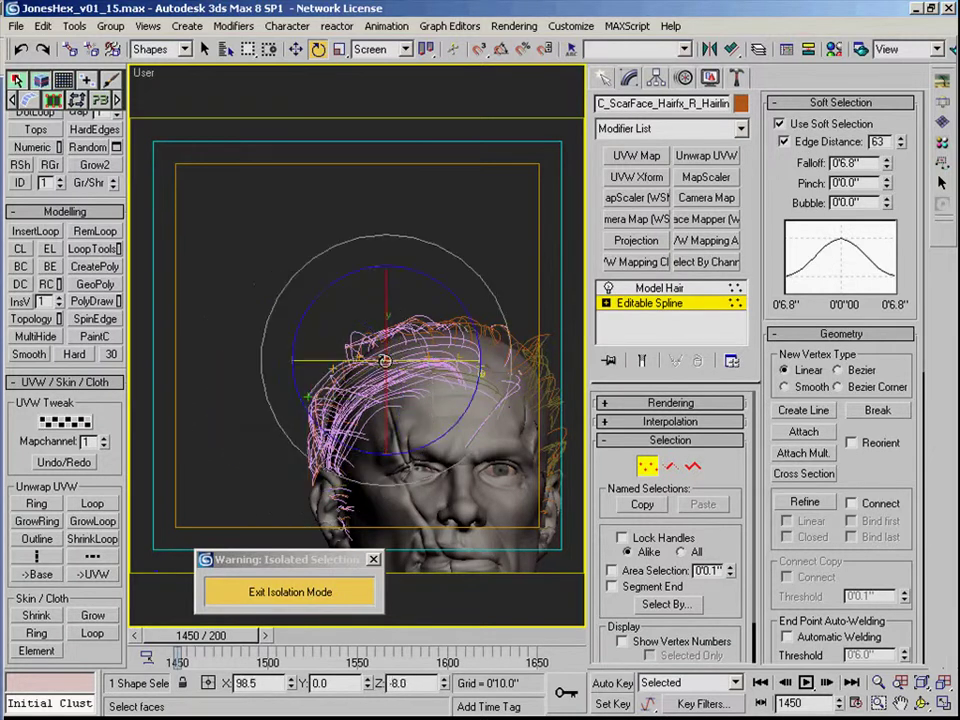
# - Turn off soft selection and reposition individual vertices along the strand to smooth its sweep over the forehead
pyautogui.press('w')
pyautogui.click(803, 125)
pyautogui.moveTo(388, 272); pyautogui.dragTo(388, 266)
pyautogui.keyDown('alt'); pyautogui.moveTo(388, 266); pyautogui.dragTo(320, 345, button='middle'); pyautogui.keyUp('alt')
pyautogui.click(376, 402)
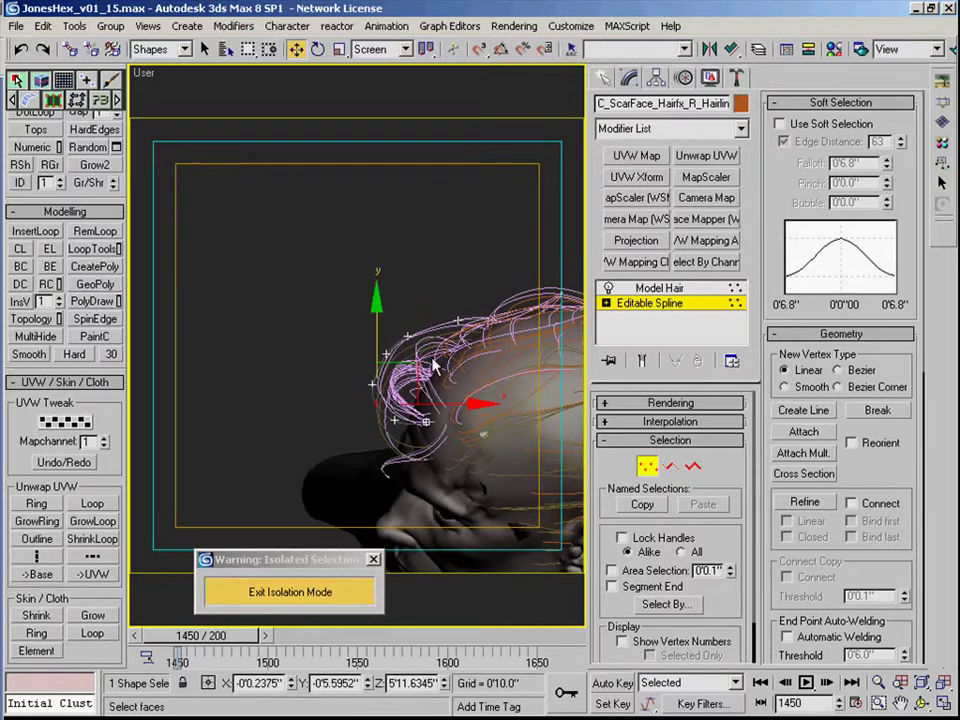
pyautogui.moveTo(332, 364); pyautogui.dragTo(389, 405)
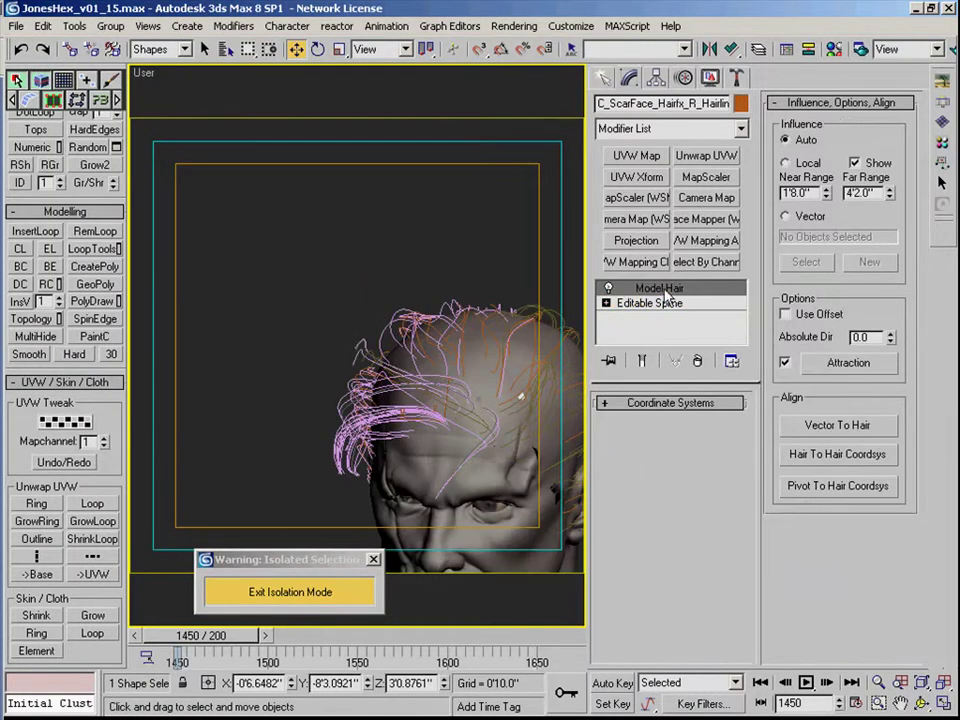
# - Select the temple-end vertices of another hairline shape and enable soft selection with an edge distance of 31 and a falloff of 0'6.1"
pyautogui.click(642, 304)
pyautogui.press('1')
pyautogui.moveTo(317, 493); pyautogui.dragTo(356, 470)
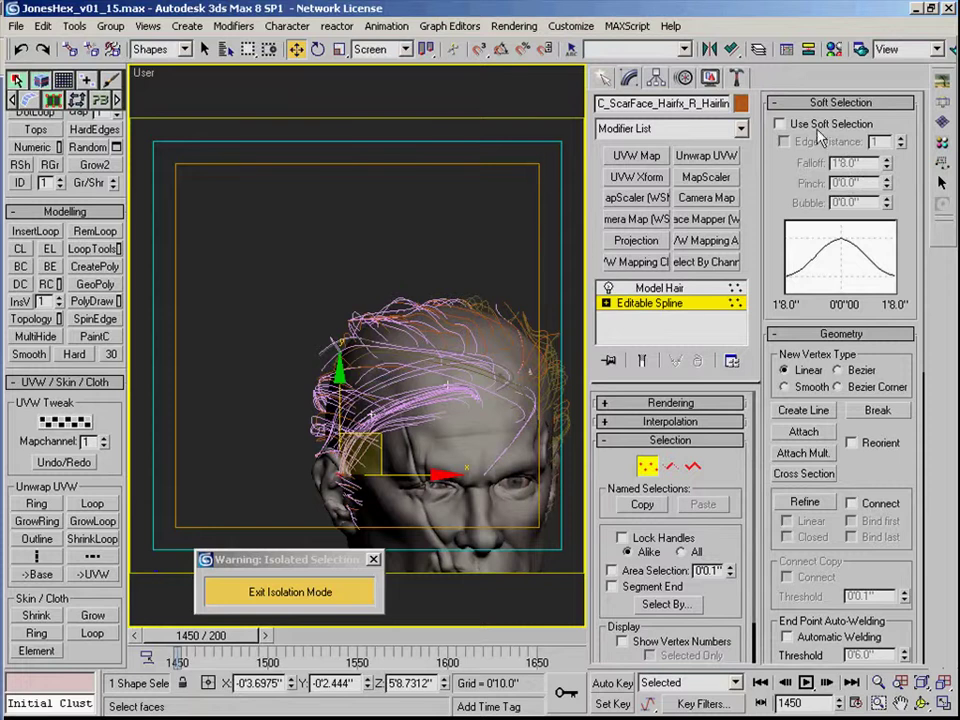
pyautogui.click(818, 126)
pyautogui.click(822, 141)
pyautogui.moveTo(899, 141); pyautogui.dragTo(900, 113)
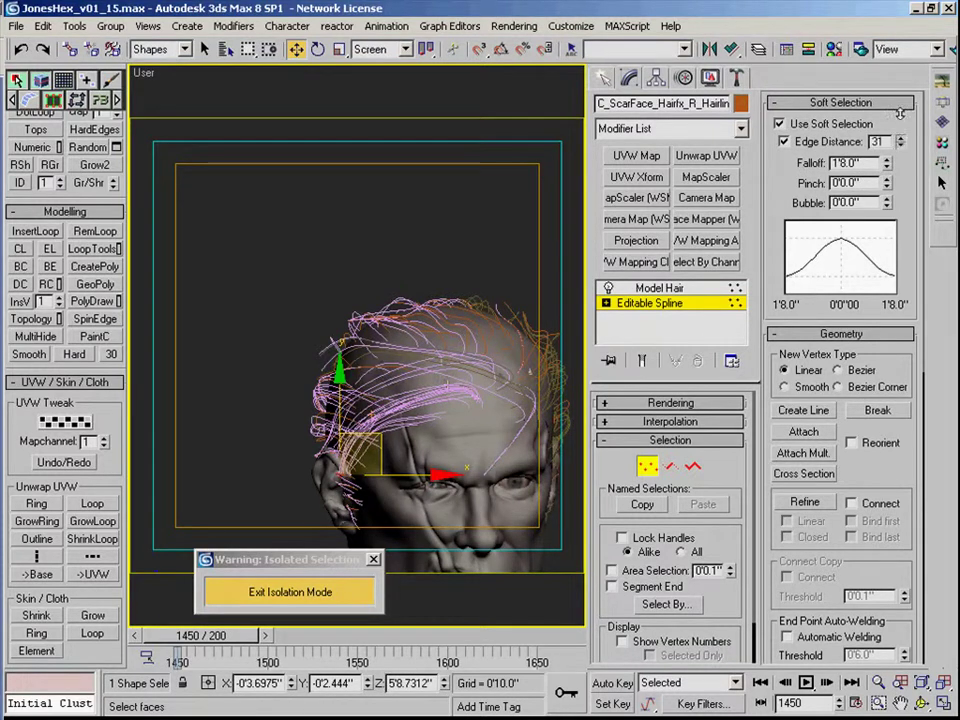
pyautogui.rightClick(887, 165)
pyautogui.moveTo(887, 162); pyautogui.dragTo(872, 86)
pyautogui.keyDown('alt'); pyautogui.moveTo(460, 354); pyautogui.dragTo(495, 366, button='middle'); pyautogui.keyUp('alt')
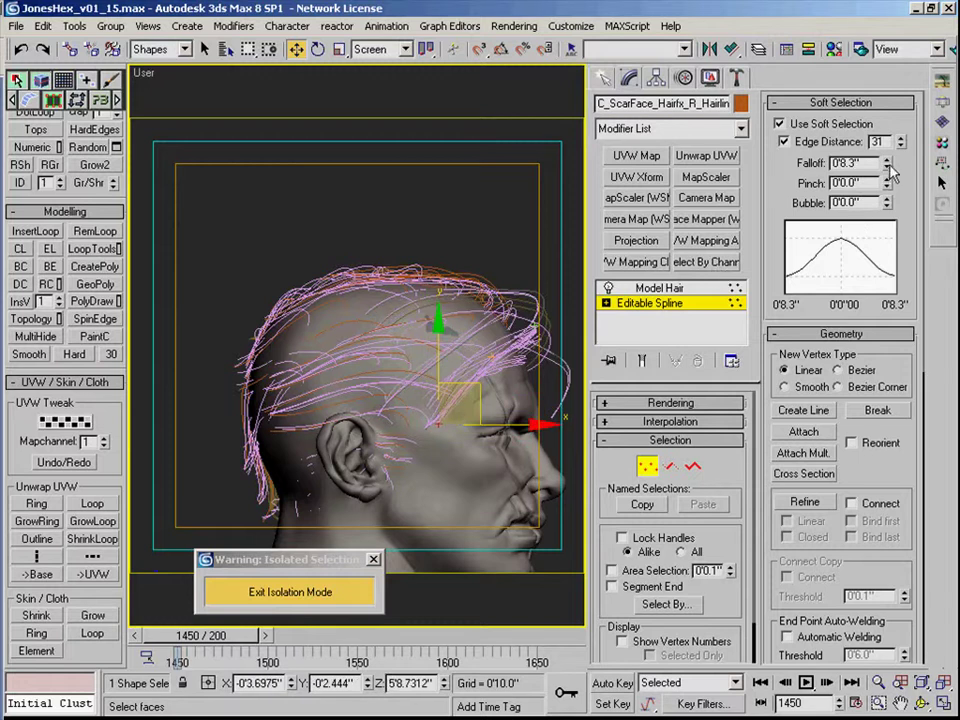
pyautogui.moveTo(889, 165); pyautogui.dragTo(885, 187)
# - Nudge the softly selected temple end of the strand, then turn off soft selection and adjust a vertex farther along it
pyautogui.keyDown('alt'); pyautogui.moveTo(410, 430); pyautogui.dragTo(482, 415, button='middle'); pyautogui.keyUp('alt')
pyautogui.moveTo(480, 409); pyautogui.dragTo(478, 407)
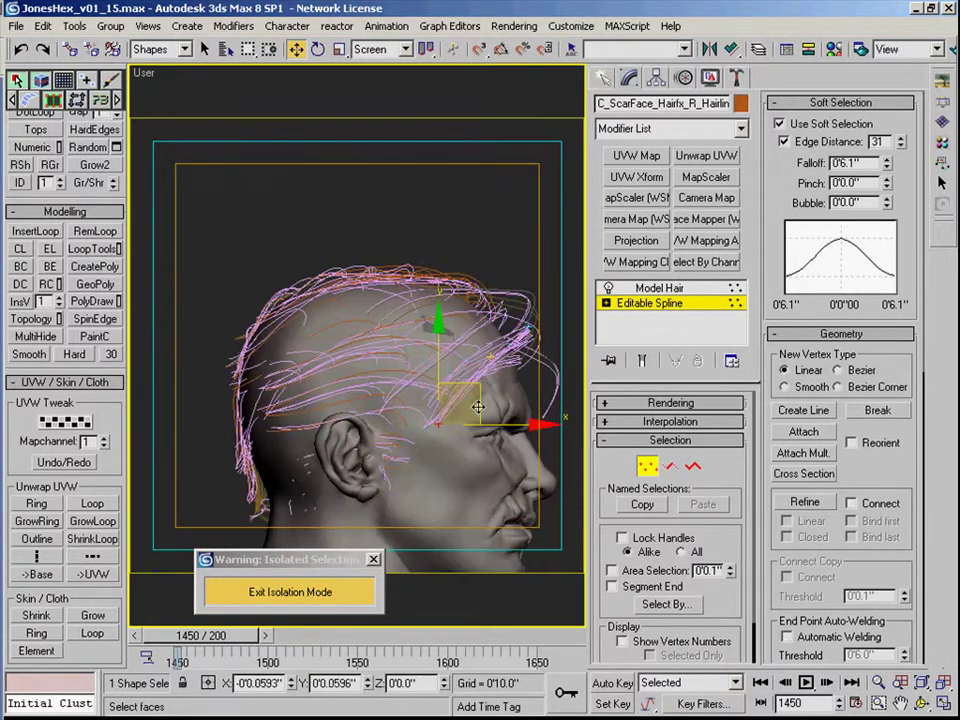
pyautogui.keyDown('alt'); pyautogui.moveTo(478, 407); pyautogui.dragTo(416, 402, button='middle'); pyautogui.keyUp('alt')
pyautogui.click(779, 123)
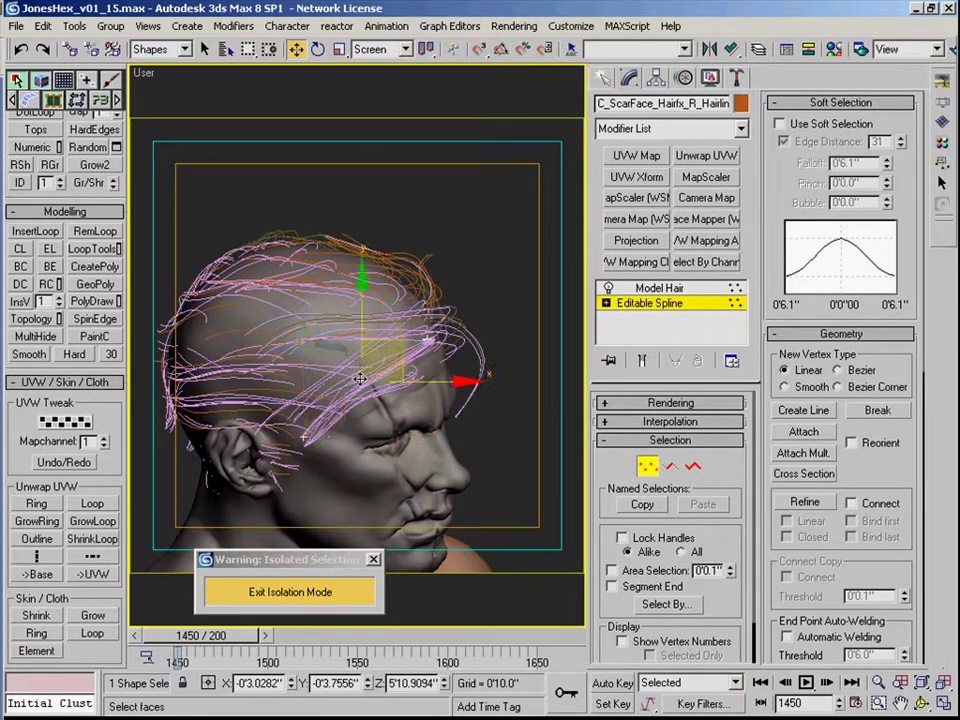
pyautogui.keyDown('alt'); pyautogui.moveTo(360, 379); pyautogui.dragTo(369, 328, button='middle'); pyautogui.keyUp('alt')
pyautogui.moveTo(363, 328); pyautogui.dragTo(363, 342)
pyautogui.keyDown('alt'); pyautogui.moveTo(363, 342); pyautogui.dragTo(330, 450, button='middle'); pyautogui.keyUp('alt')
# - Switch to the neighbouring hairline shape and move its temple-end vertices back toward the ear
pyautogui.press('1')
pyautogui.press('Up')
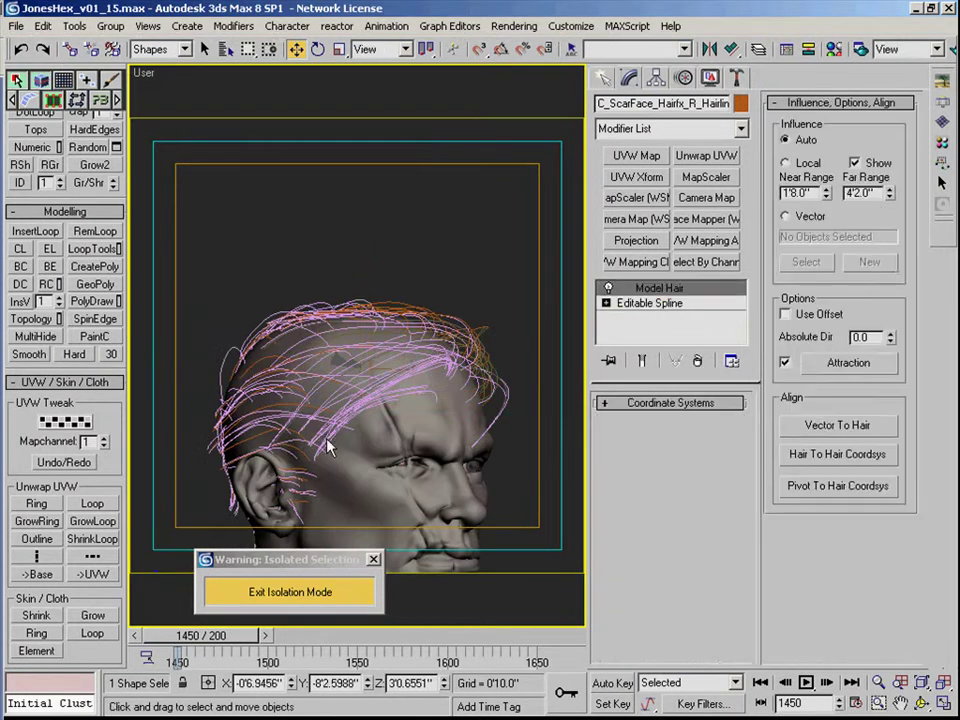
pyautogui.click(678, 305)
pyautogui.press('1')
pyautogui.moveTo(294, 497); pyautogui.dragTo(334, 454)
pyautogui.keyDown('alt'); pyautogui.moveTo(335, 455); pyautogui.dragTo(404, 458, button='middle'); pyautogui.keyUp('alt')
pyautogui.moveTo(354, 451); pyautogui.dragTo(344, 448)
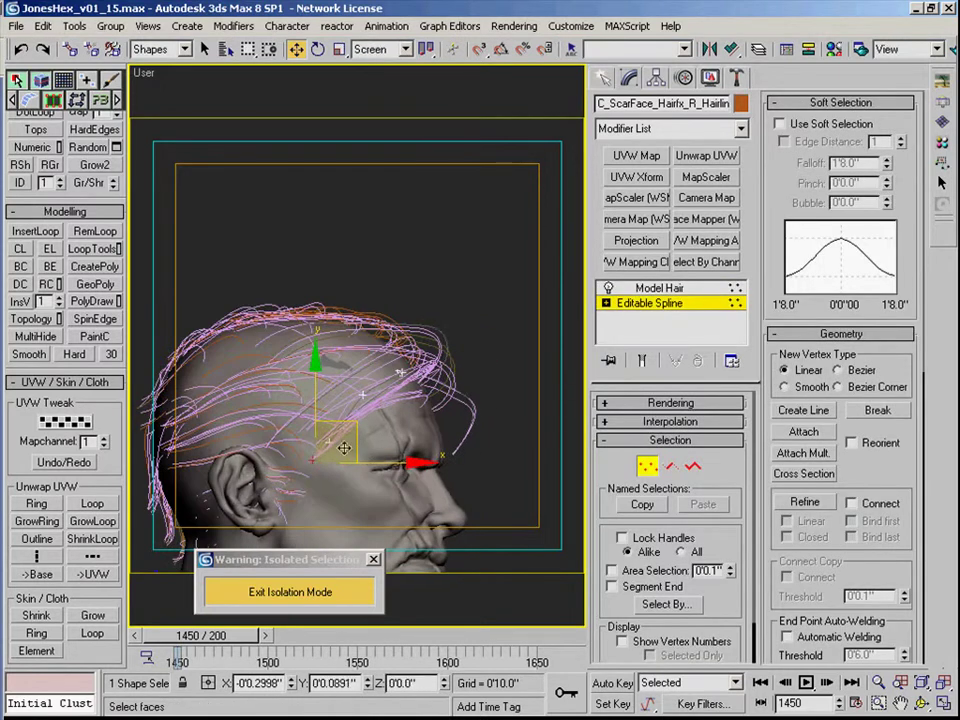
pyautogui.keyDown('alt'); pyautogui.moveTo(343, 449); pyautogui.dragTo(352, 407, button='middle'); pyautogui.keyUp('alt')
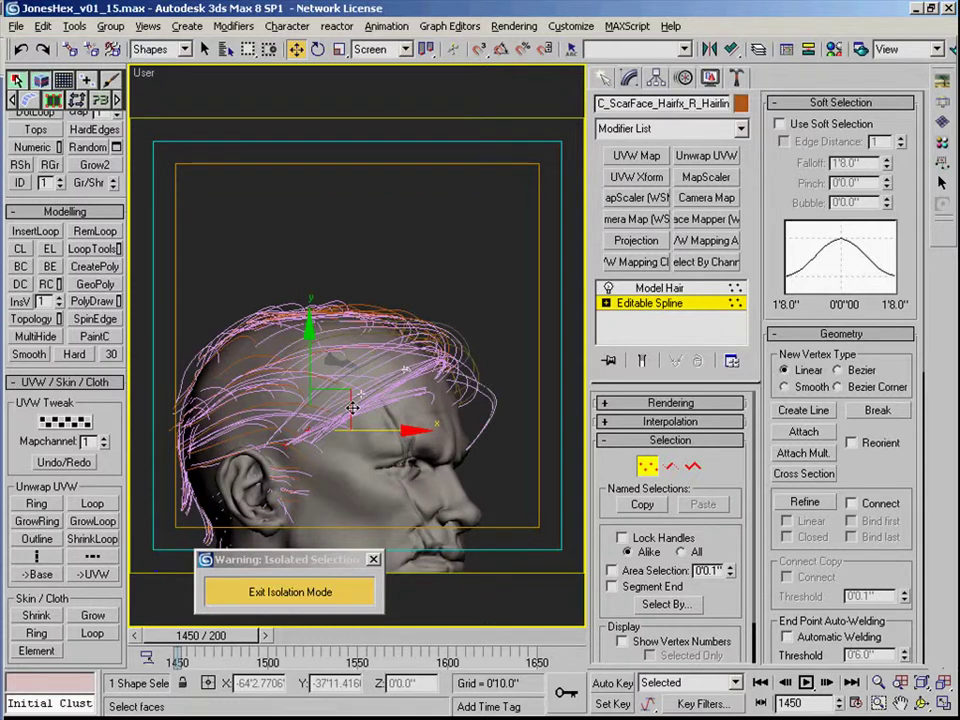
# - Leave vertex editing, switch the viewport to the face camera and render the restyled hair
pyautogui.keyDown('alt'); pyautogui.moveTo(354, 404); pyautogui.dragTo(401, 366, button='middle'); pyautogui.keyUp('alt')
pyautogui.click(648, 466)
pyautogui.press('c')
pyautogui.click(400, 245)
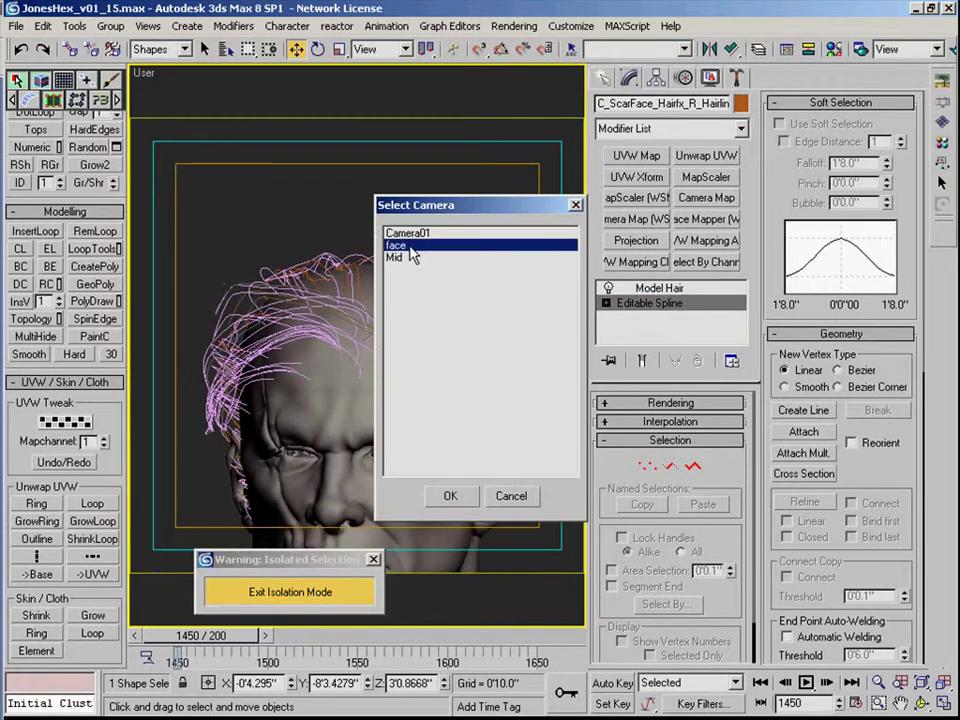
pyautogui.click(463, 500)
pyautogui.hotkey('shift', 'q')
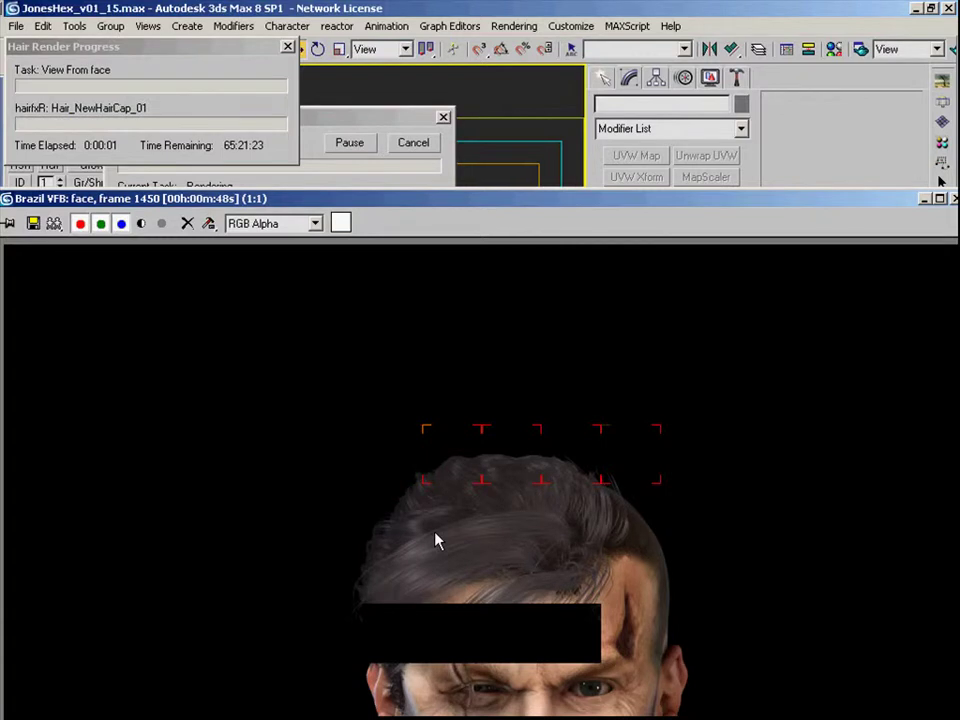
# - Examine the rendered hairline and fringe up close as the render progresses, then move the frame buffer aside
pyautogui.scroll(1, 452, 527)
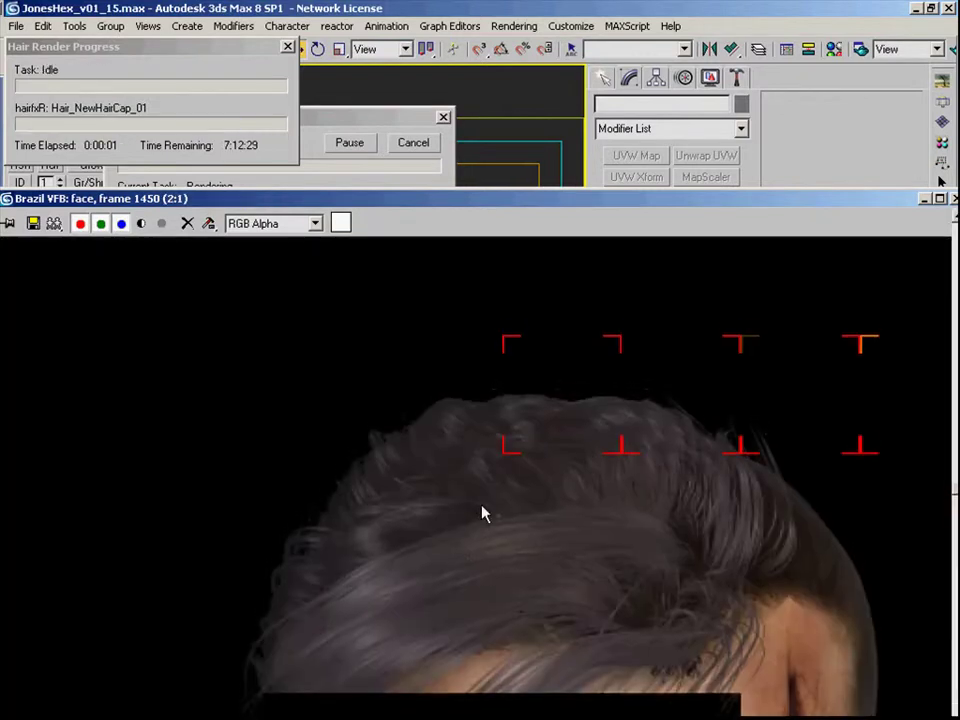
pyautogui.scroll(-1, 482, 514)
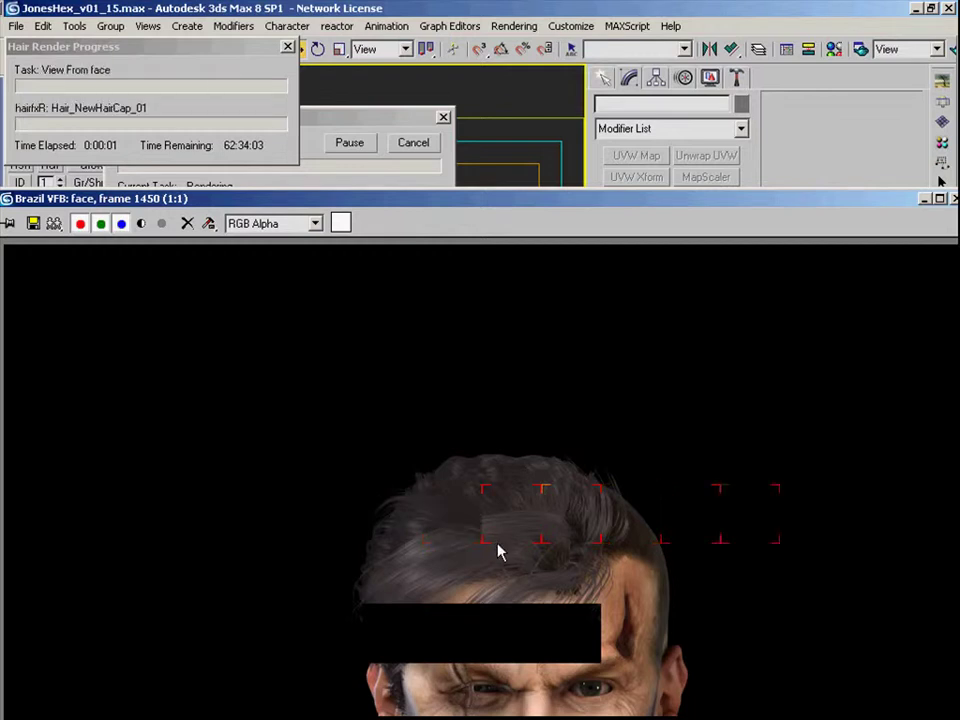
pyautogui.scroll(1, 504, 534)
pyautogui.moveTo(507, 527); pyautogui.dragTo(507, 553, button='middle')
pyautogui.scroll(-1, 507, 553)
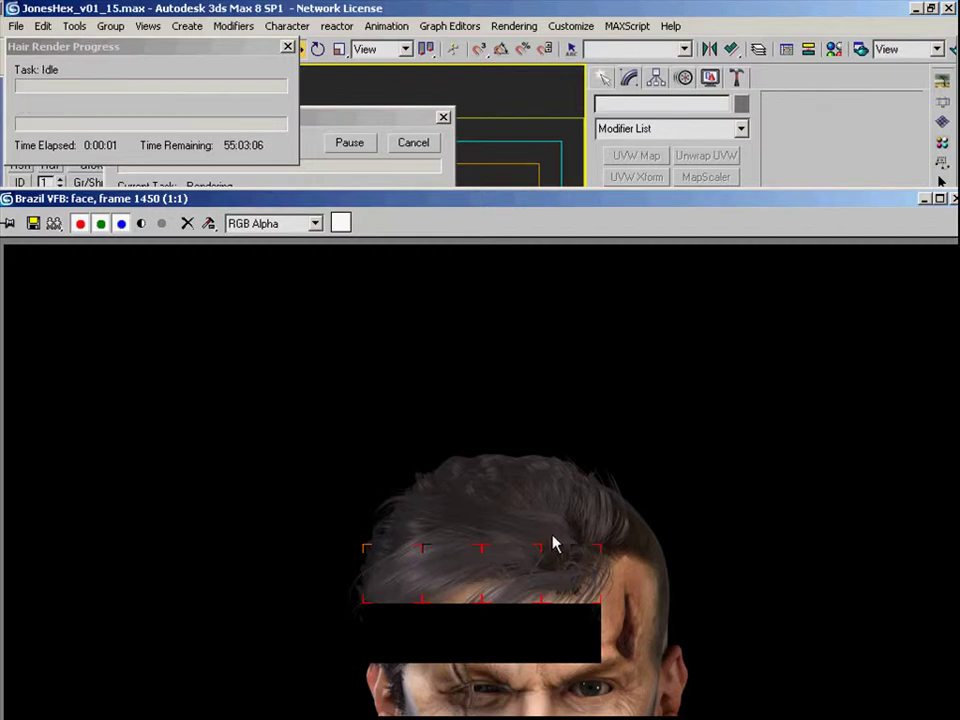
pyautogui.scroll(1, 553, 543)
pyautogui.moveTo(551, 542); pyautogui.dragTo(555, 446, button='middle')
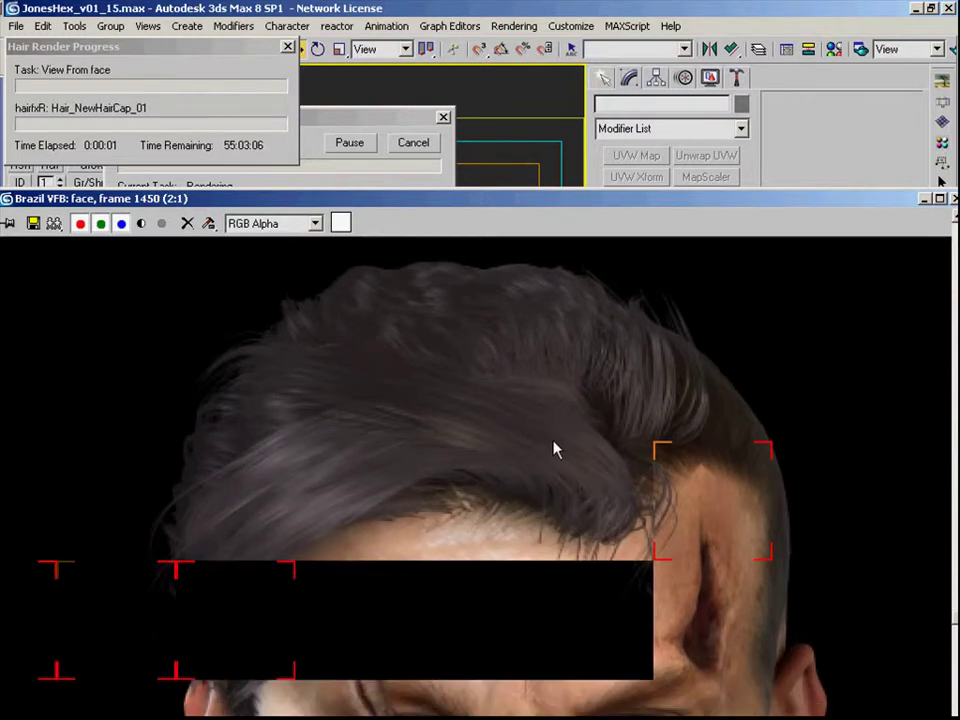
pyautogui.scroll(-1, 555, 460)
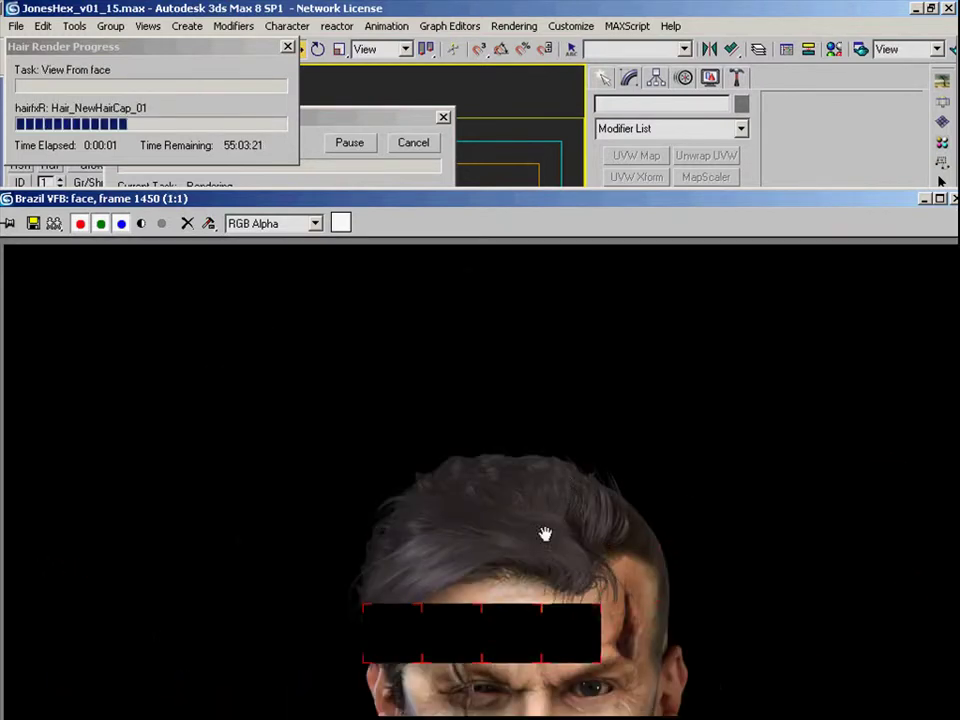
pyautogui.scroll(1, 550, 500)
pyautogui.scroll(-1, 545, 465)
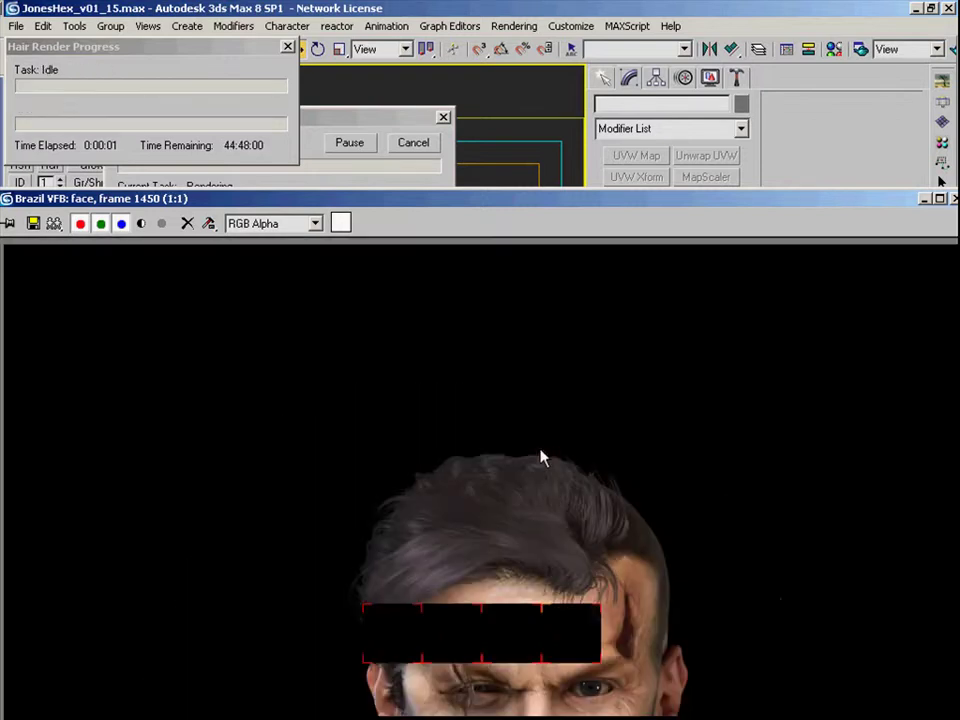
pyautogui.moveTo(745, 201); pyautogui.dragTo(379, 161)
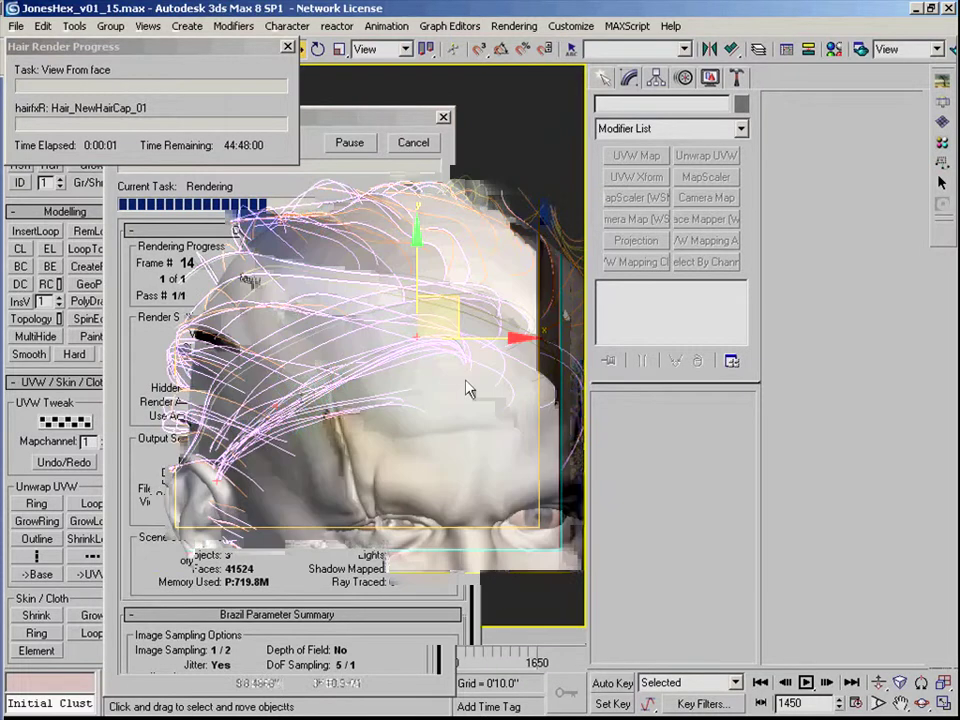
# - Undo the last two edits, then turn on snapping and snap the hairline shape's forehead vertex onto the head mesh
pyautogui.moveTo(460, 380)
pyautogui.mouseDown(button='middle')
pyautogui.moveTo(441, 360)
pyautogui.moveTo(366, 386)
pyautogui.moveTo(450, 365)
pyautogui.mouseUp(button='middle')
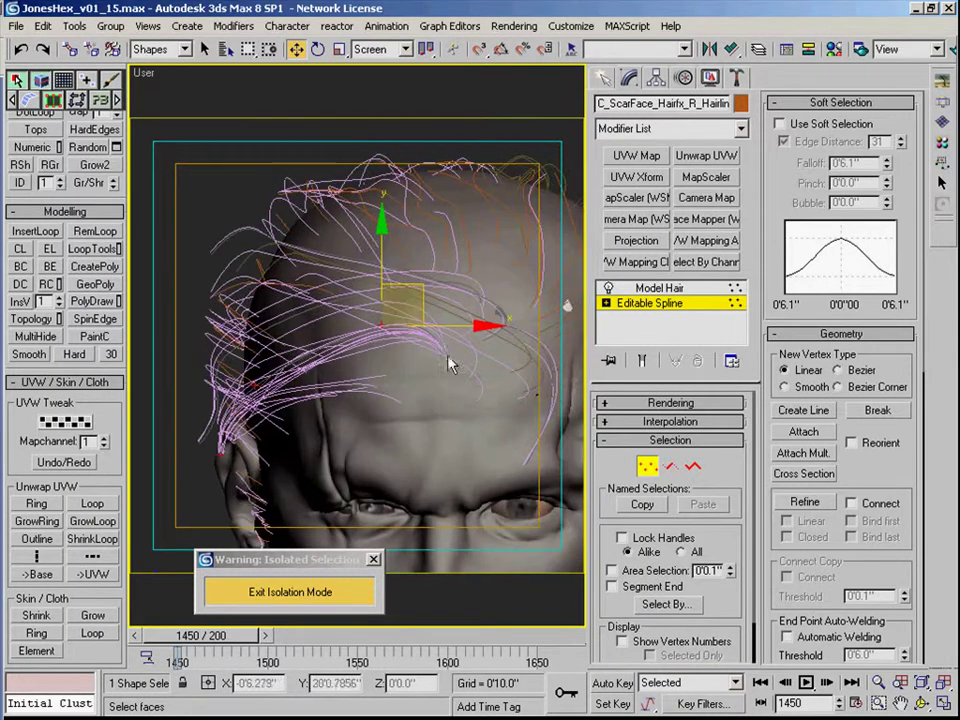
pyautogui.hotkey('ctrl', 'z')
pyautogui.hotkey('ctrl', 'z')
pyautogui.click(385, 324)
pyautogui.keyDown('alt'); pyautogui.moveTo(385, 324); pyautogui.dragTo(373, 364, button='middle'); pyautogui.keyUp('alt')
pyautogui.press('s')
pyautogui.moveTo(383, 322); pyautogui.dragTo(363, 347)
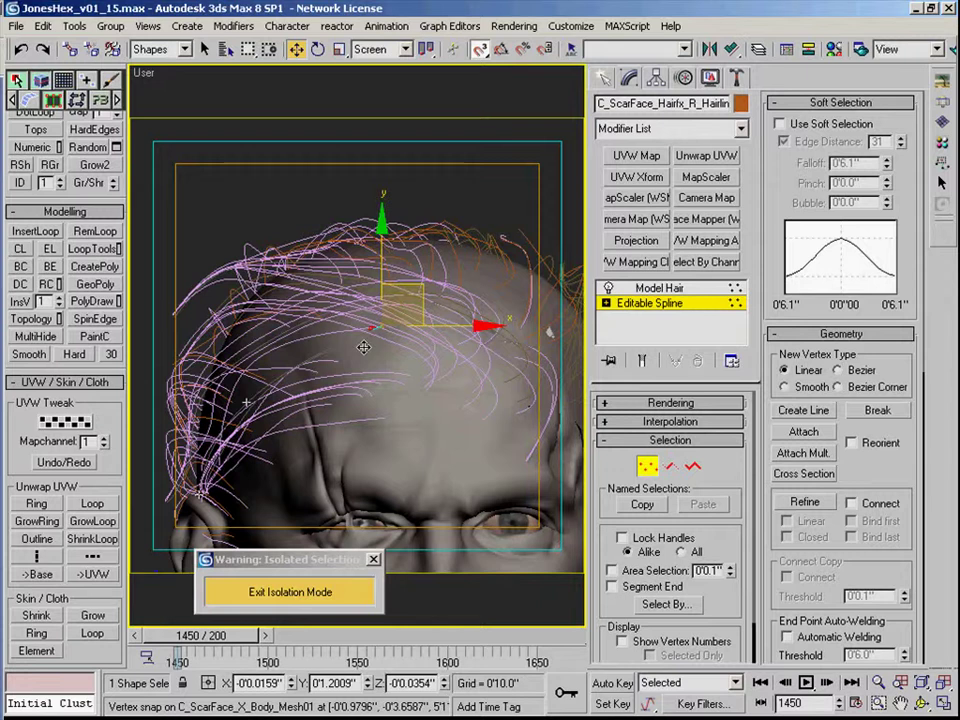
# - Limit the vertex selection on the forehead hairline shape to its rear vertices, adjust them, then leave vertex editing and deselect the shape
pyautogui.keyDown('alt'); pyautogui.moveTo(364, 345); pyautogui.dragTo(462, 160, button='middle'); pyautogui.keyUp('alt')
pyautogui.moveTo(497, 174); pyautogui.dragTo(507, 177)
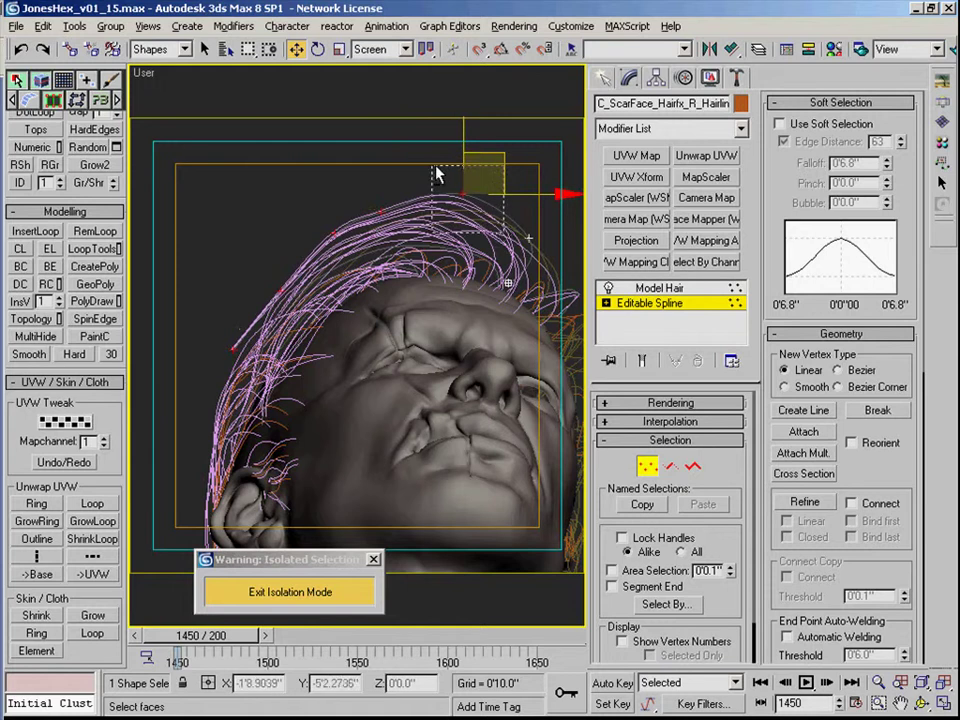
pyautogui.keyDown('alt'); pyautogui.moveTo(437, 174); pyautogui.dragTo(481, 208); pyautogui.keyUp('alt')
pyautogui.keyDown('alt'); pyautogui.moveTo(481, 208); pyautogui.dragTo(455, 255, button='middle'); pyautogui.keyUp('alt')
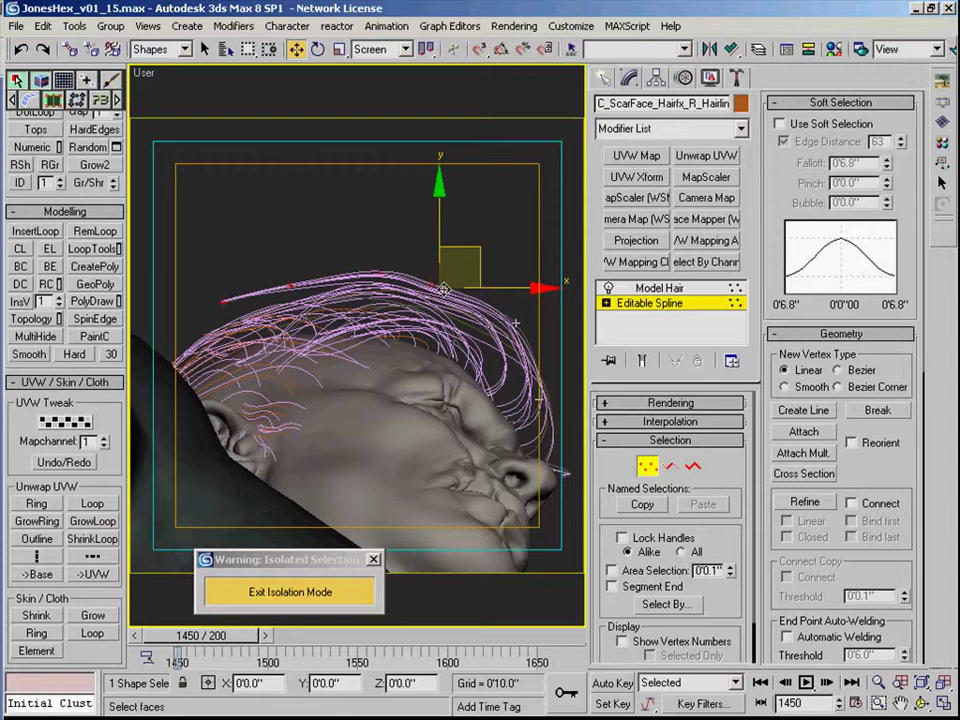
pyautogui.press('1')
pyautogui.click(488, 162)
# - Switch the viewport to the face camera and render the adjusted hair
pyautogui.press('c')
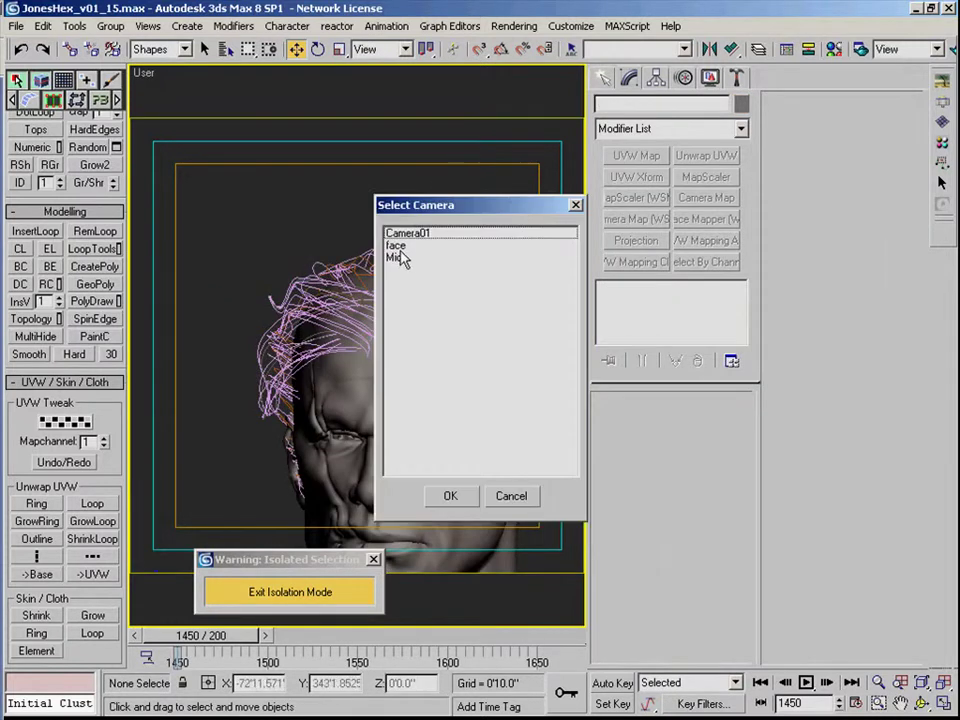
pyautogui.click(398, 257)
pyautogui.click(462, 497)
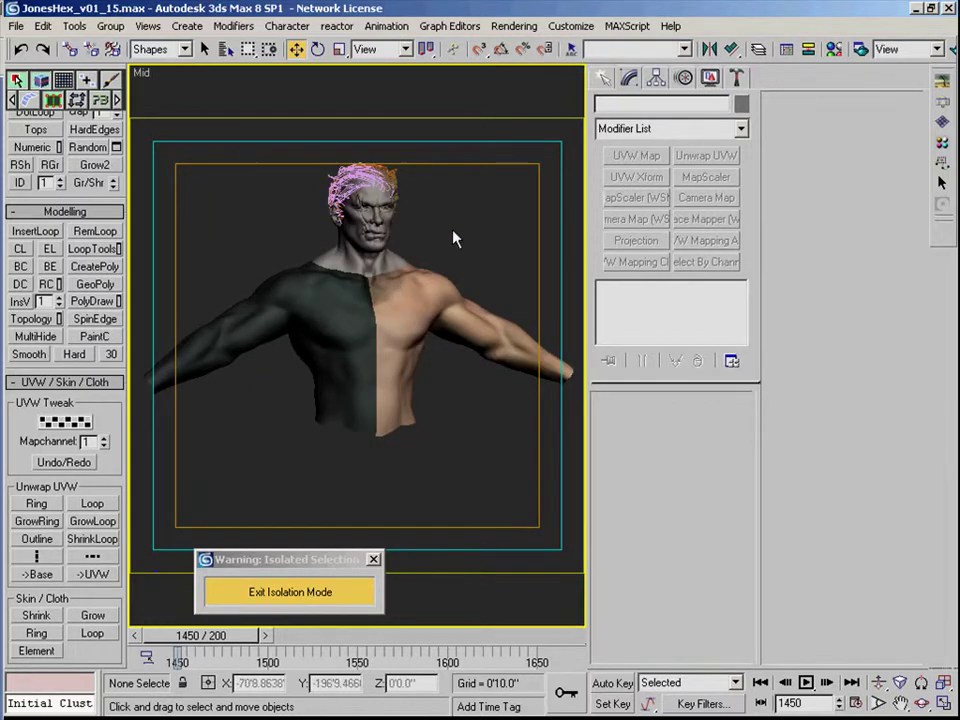
pyautogui.press('c')
pyautogui.click(396, 245)
pyautogui.click(451, 499)
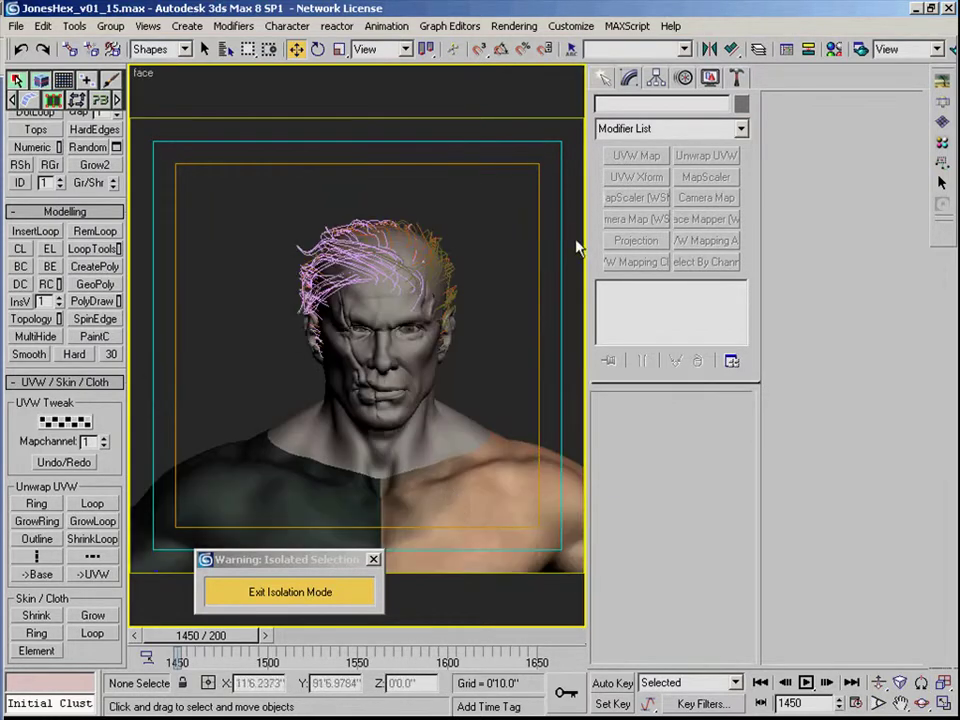
pyautogui.click(954, 49)
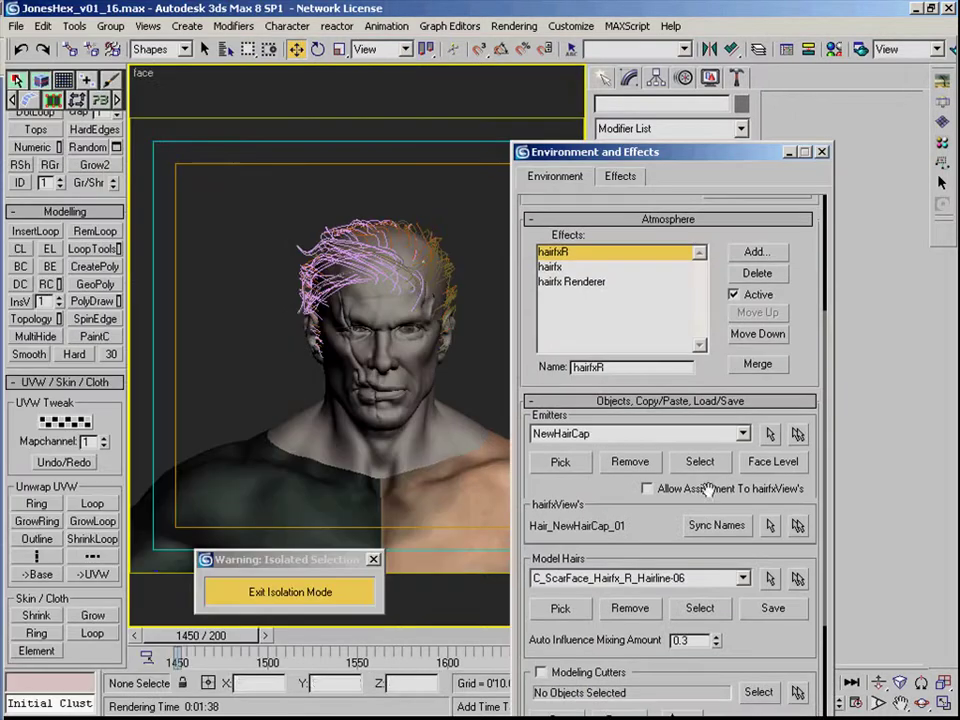
# - Paste the copied hairfxR settings onto the hairfx atmosphere effect and look through its parameters
pyautogui.scroll(5, 728, 370)
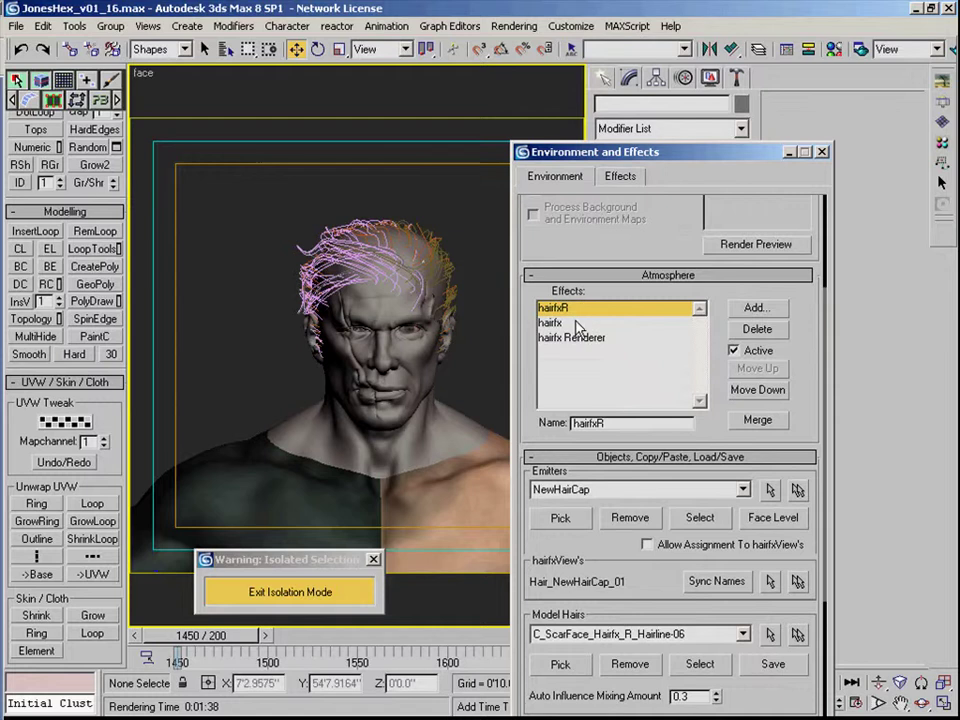
pyautogui.click(560, 544)
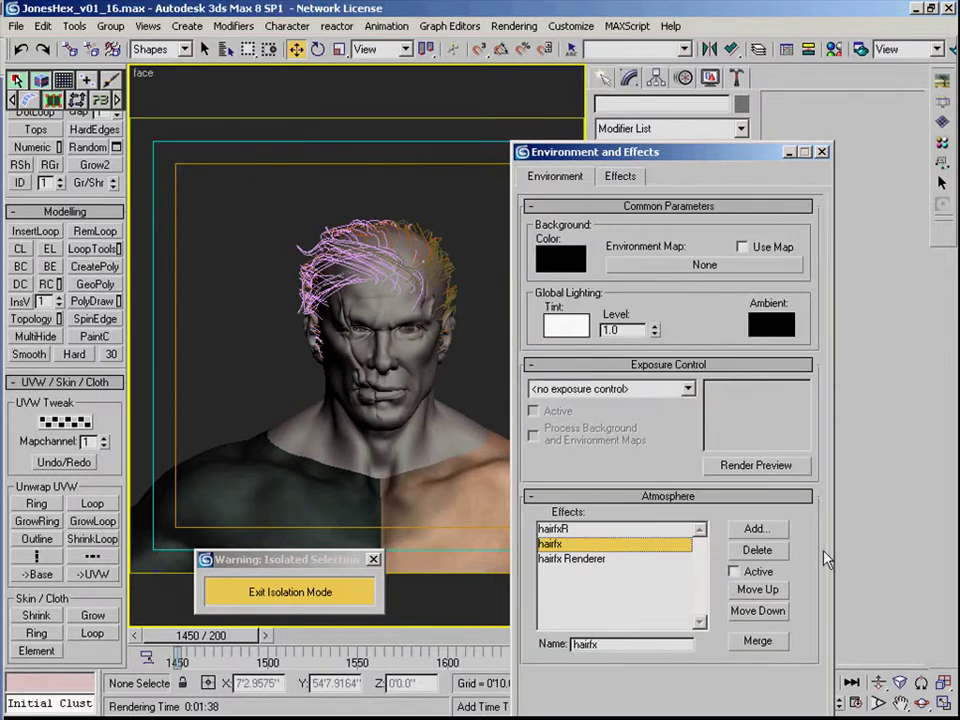
pyautogui.scroll(-5, 814, 549)
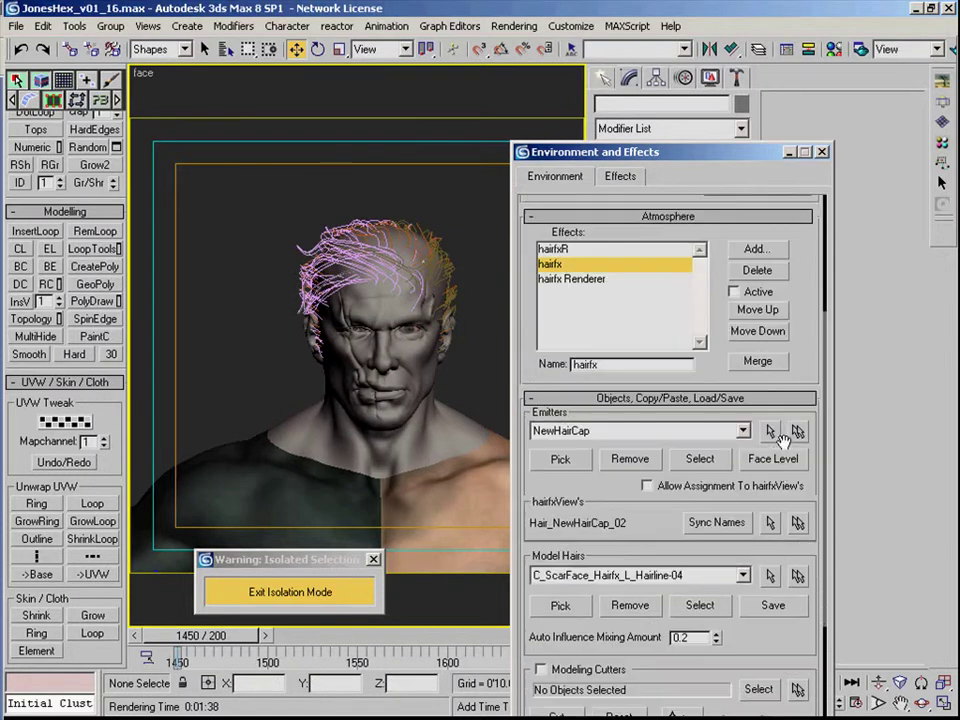
pyautogui.scroll(-3, 707, 536)
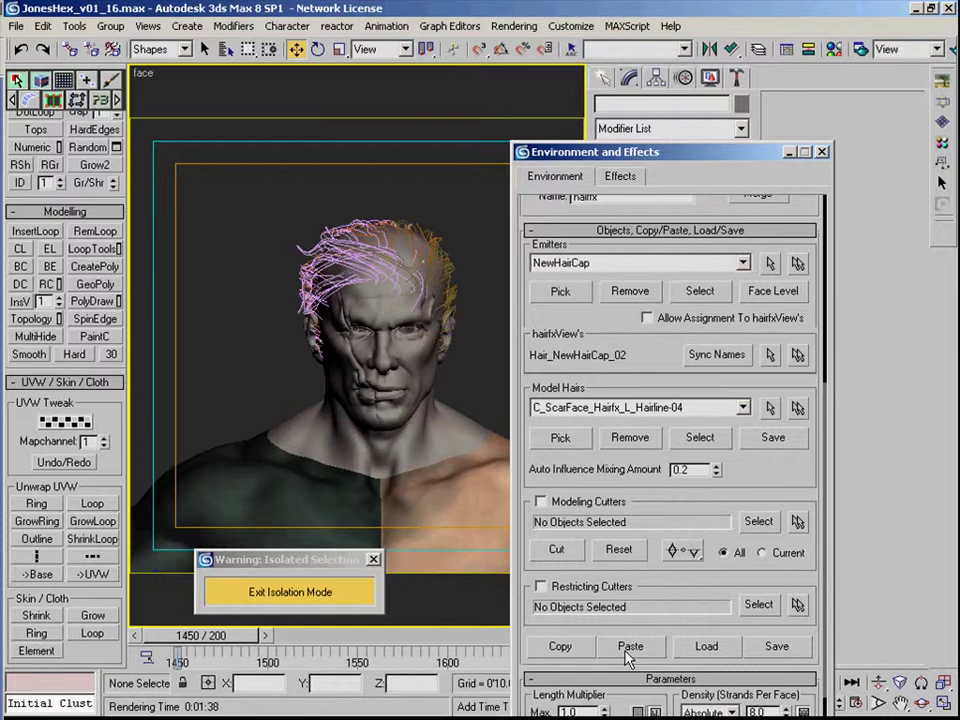
pyautogui.click(630, 646)
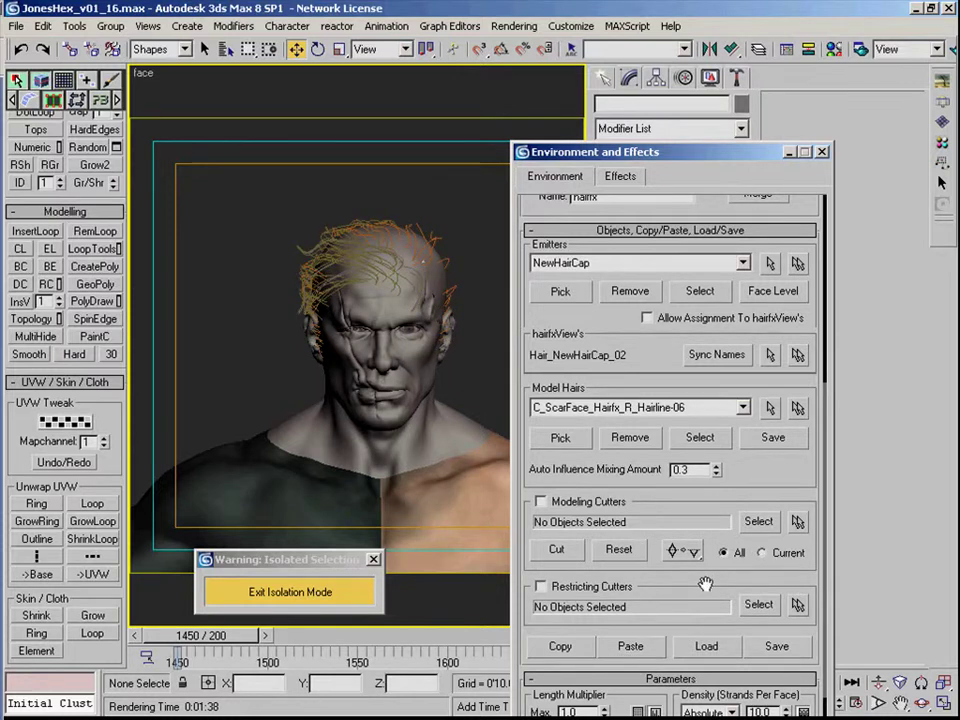
pyautogui.moveTo(706, 584); pyautogui.dragTo(688, 407)
pyautogui.moveTo(680, 498); pyautogui.dragTo(678, 470)
pyautogui.moveTo(690, 312); pyautogui.dragTo(692, 396)
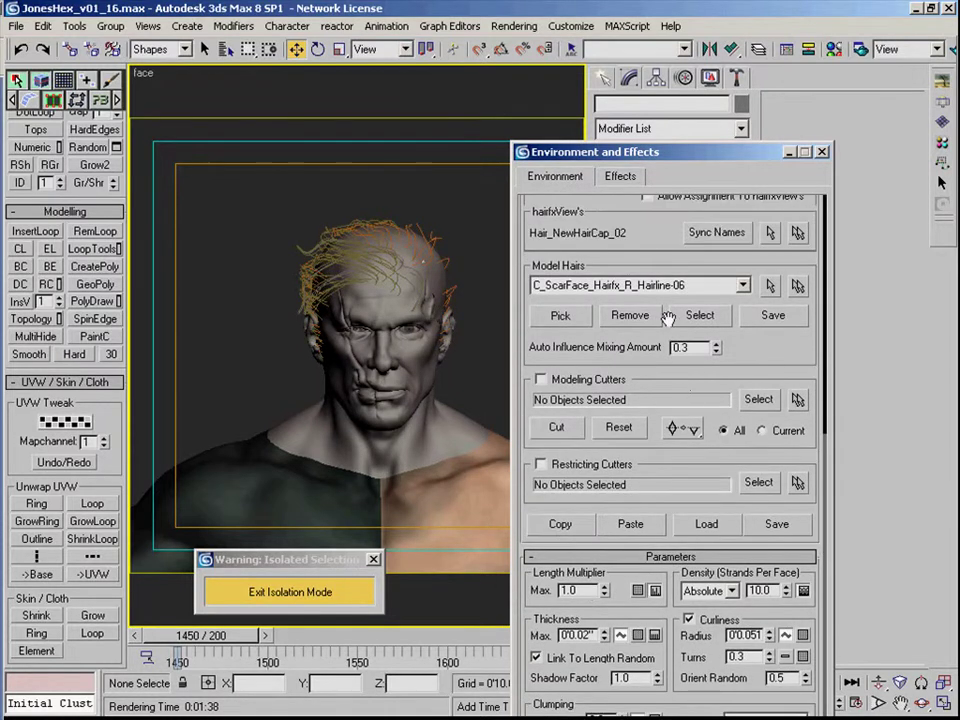
# - Replace the pasted model hairs of hairfx with the C_ScarFace_Hairfx_L_Hairline shapes from 04 to 62
pyautogui.click(700, 316)
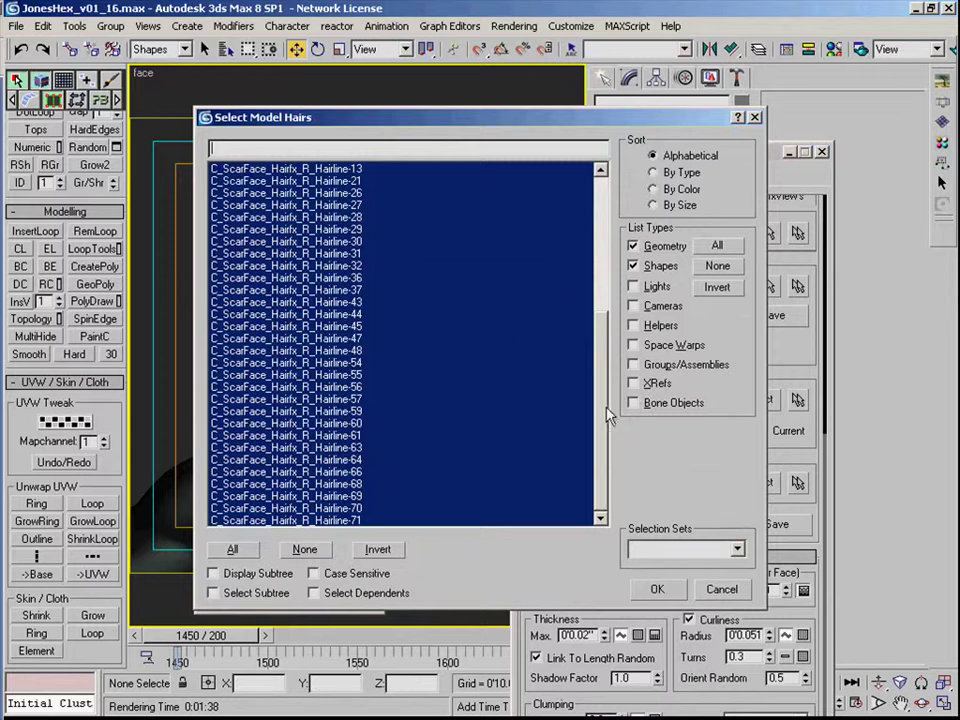
pyautogui.scroll(7, 610, 418)
pyautogui.click(300, 338)
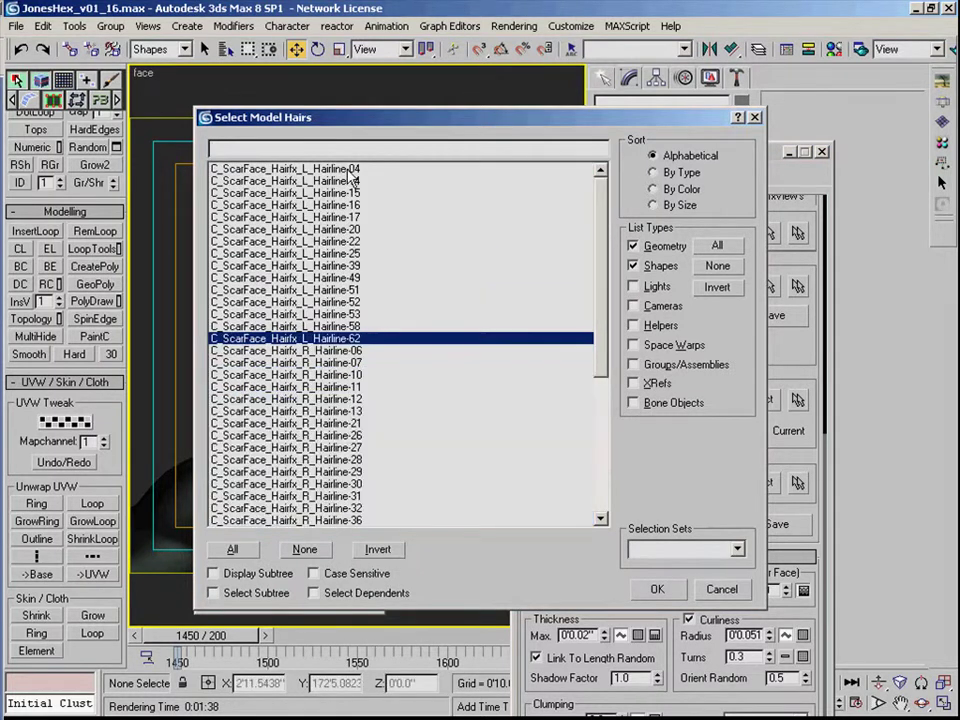
pyautogui.keyDown('shift'); pyautogui.click(352, 169); pyautogui.keyUp('shift')
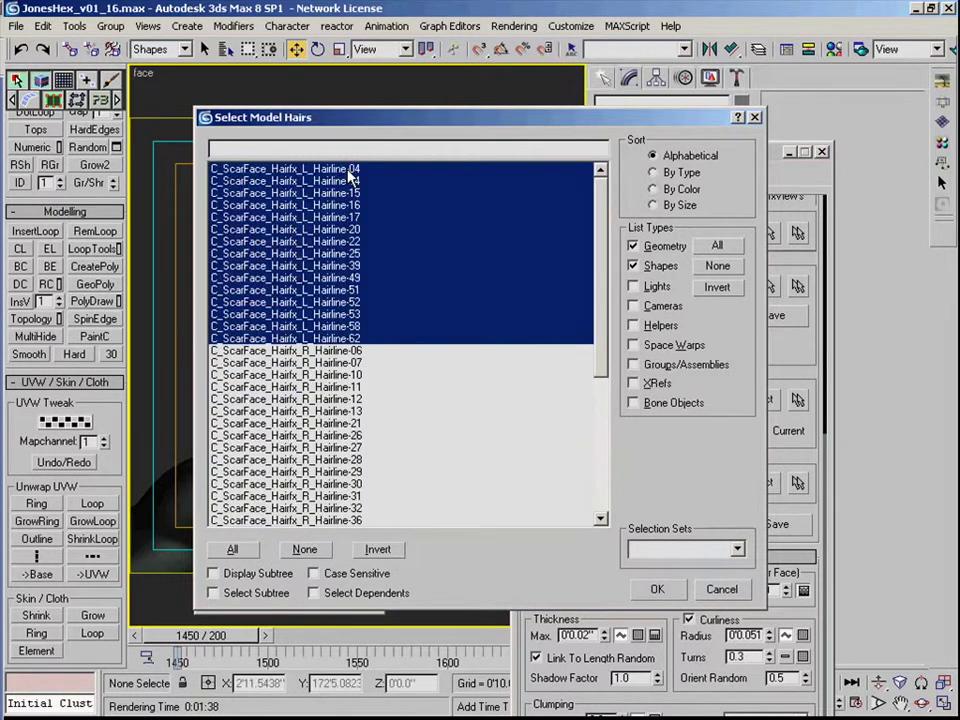
pyautogui.click(658, 591)
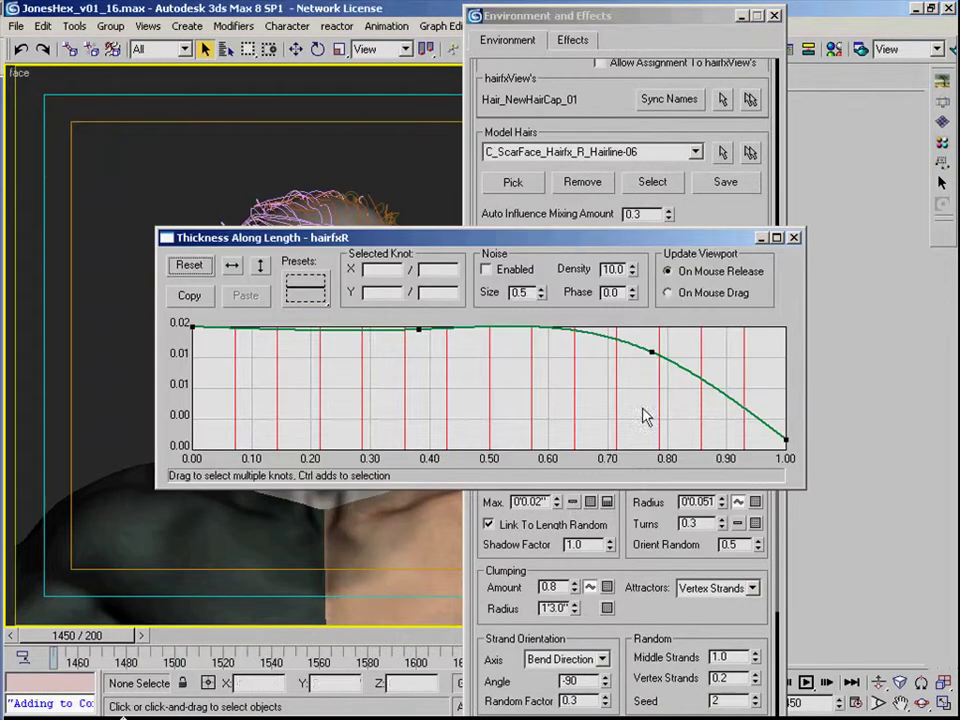
# - Copy the Thickness Along Length curve of hairfxR, then review the object assignments and parameters of the hairfx effect
pyautogui.click(189, 295)
pyautogui.click(794, 237)
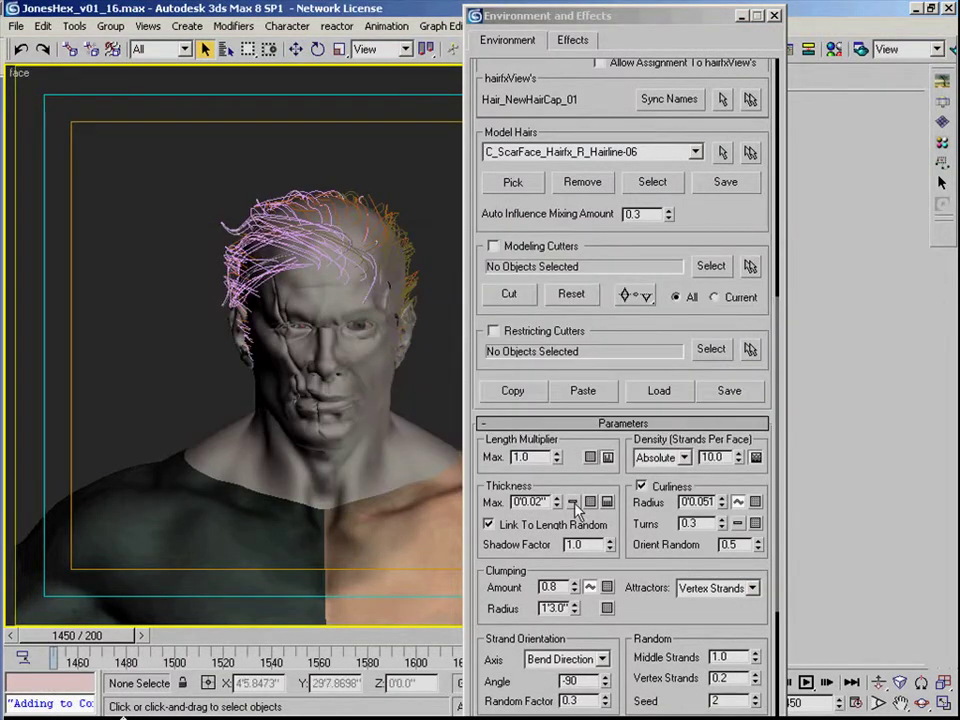
pyautogui.scroll(10, 634, 356)
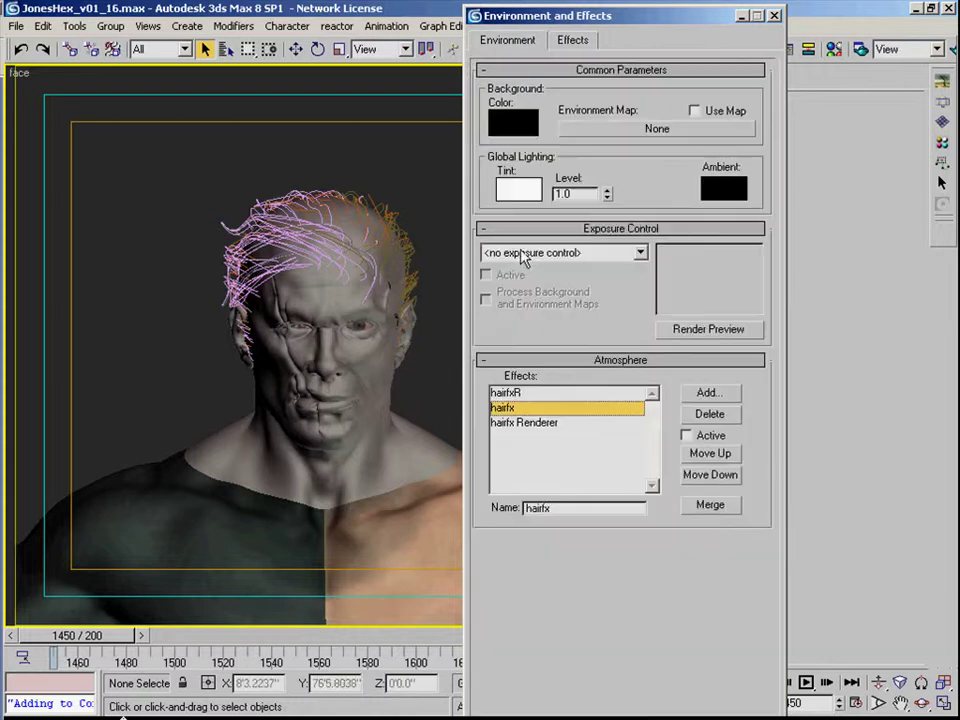
pyautogui.scroll(-8, 742, 440)
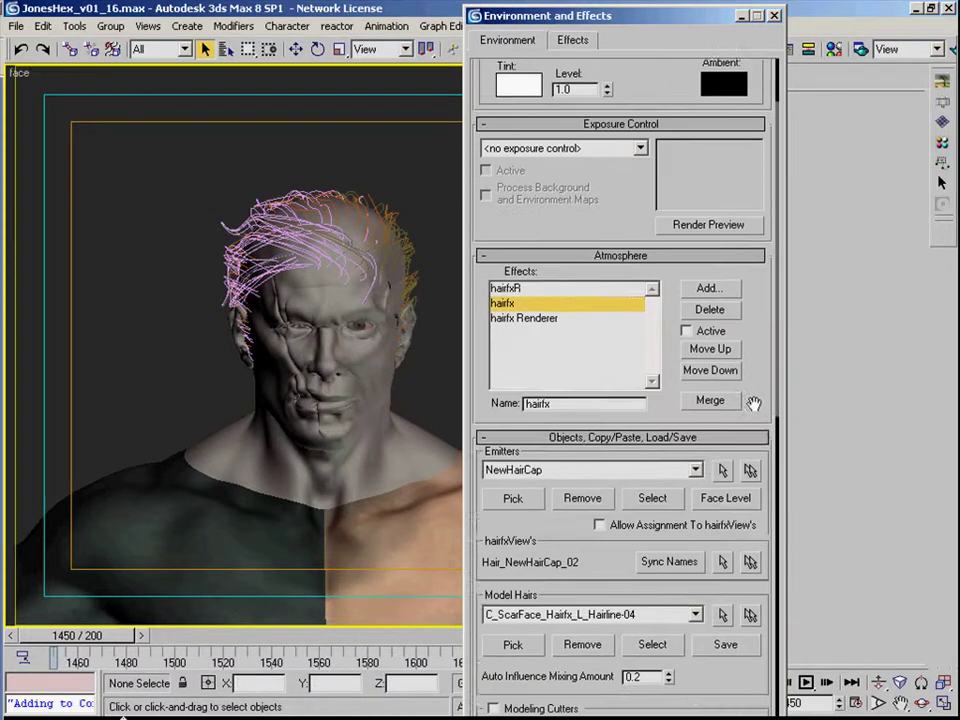
pyautogui.scroll(-4, 720, 410)
pyautogui.scroll(4, 718, 411)
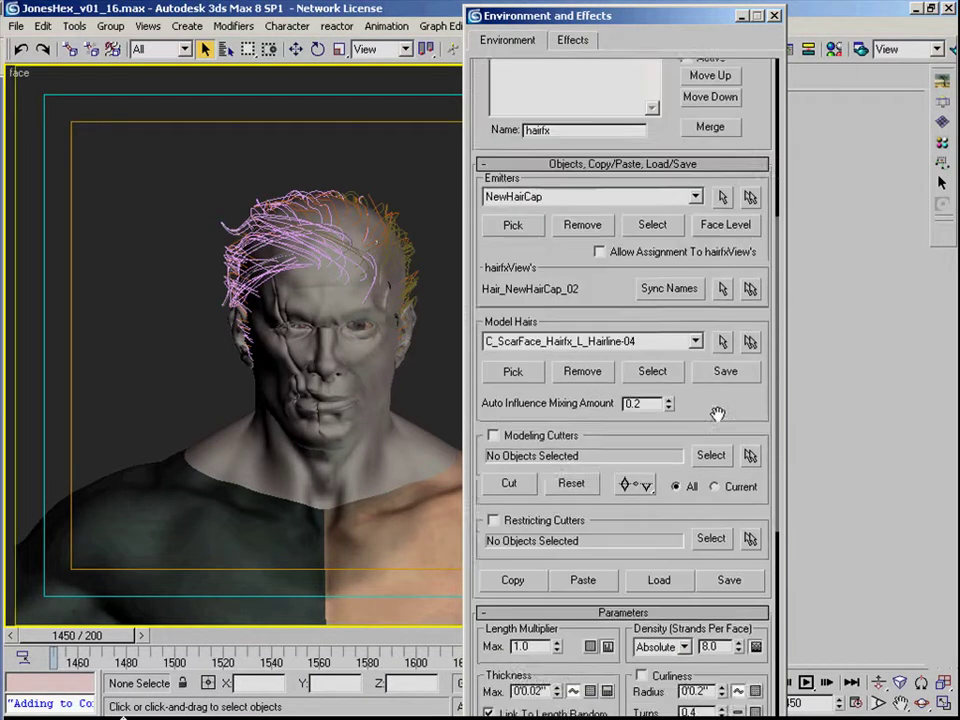
pyautogui.scroll(2, 692, 418)
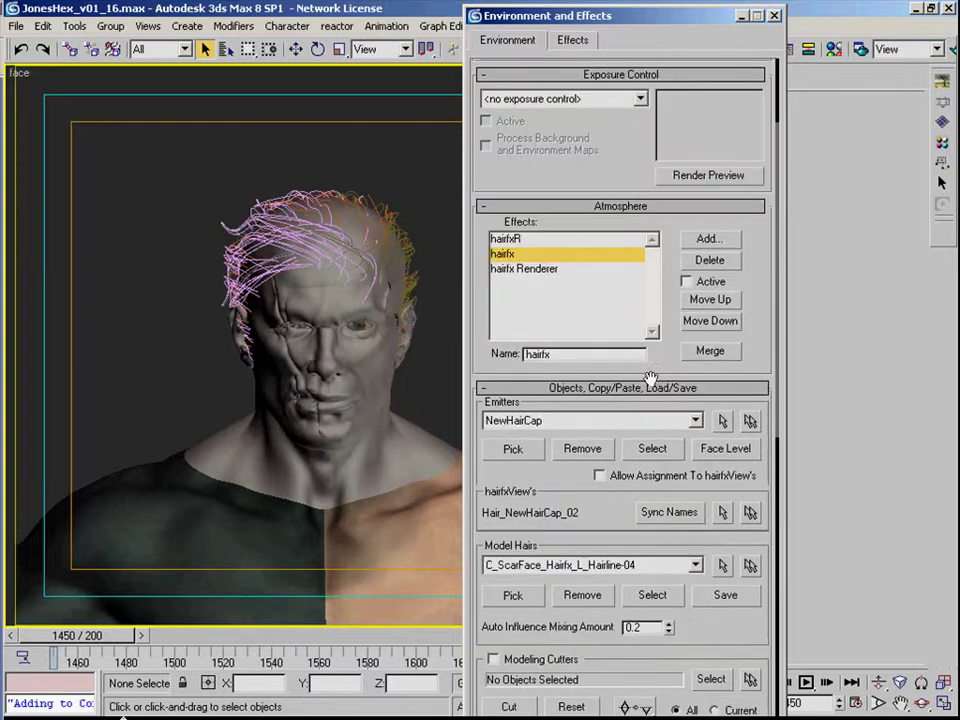
# - Remove the NewHairCap emitter from the hairfxR effect and copy the effect's settings
pyautogui.click(521, 240)
pyautogui.scroll(3, 525, 255)
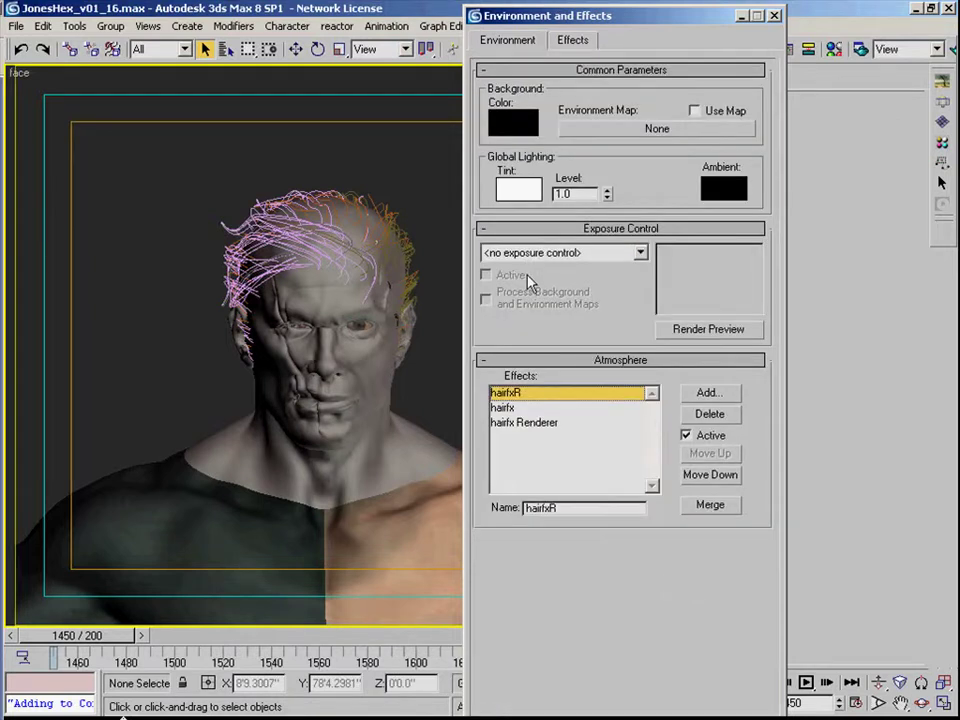
pyautogui.moveTo(750, 467); pyautogui.dragTo(738, 372)
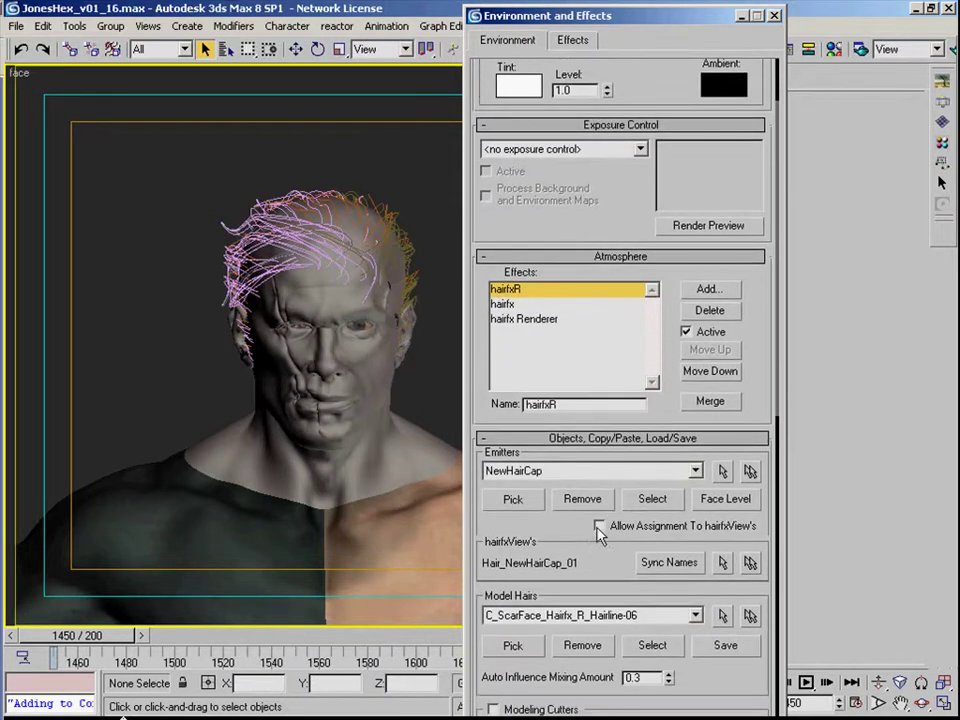
pyautogui.click(585, 498)
pyautogui.moveTo(564, 539); pyautogui.dragTo(560, 398)
pyautogui.click(514, 660)
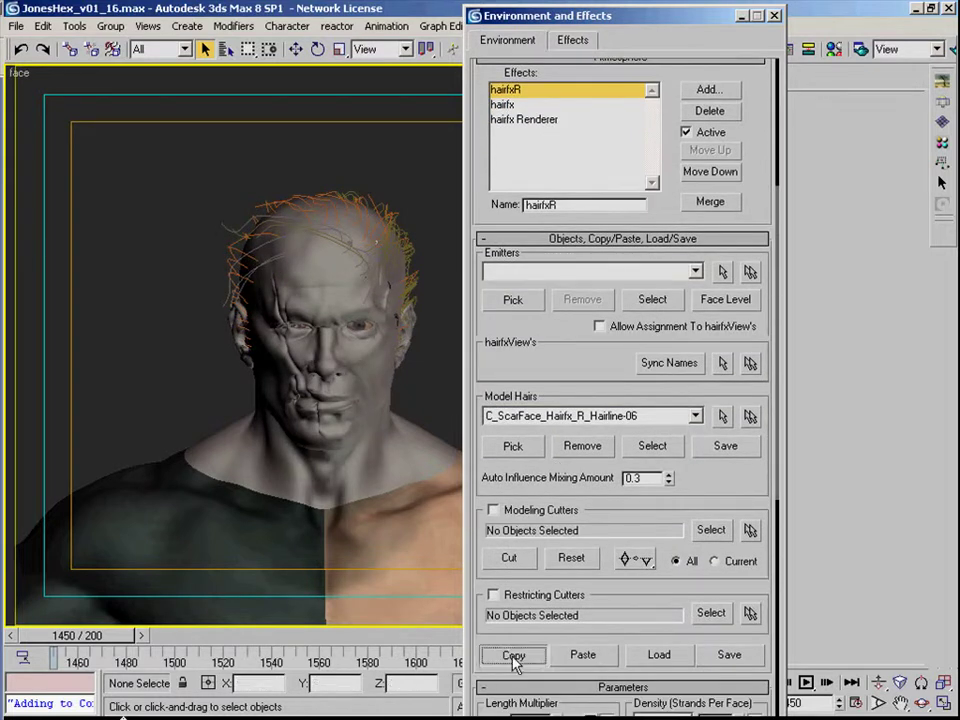
# - Paste the copied settings onto the hairfx effect and check its Thickness Along Length curve
pyautogui.click(503, 104)
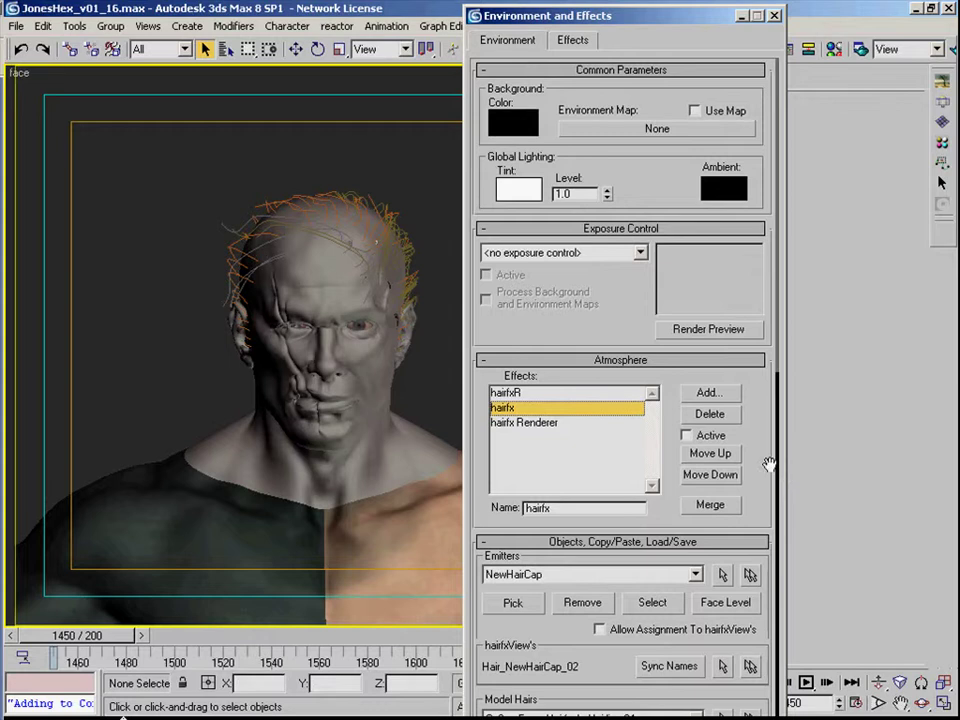
pyautogui.scroll(-5, 690, 422)
pyautogui.scroll(-1, 560, 625)
pyautogui.click(590, 655)
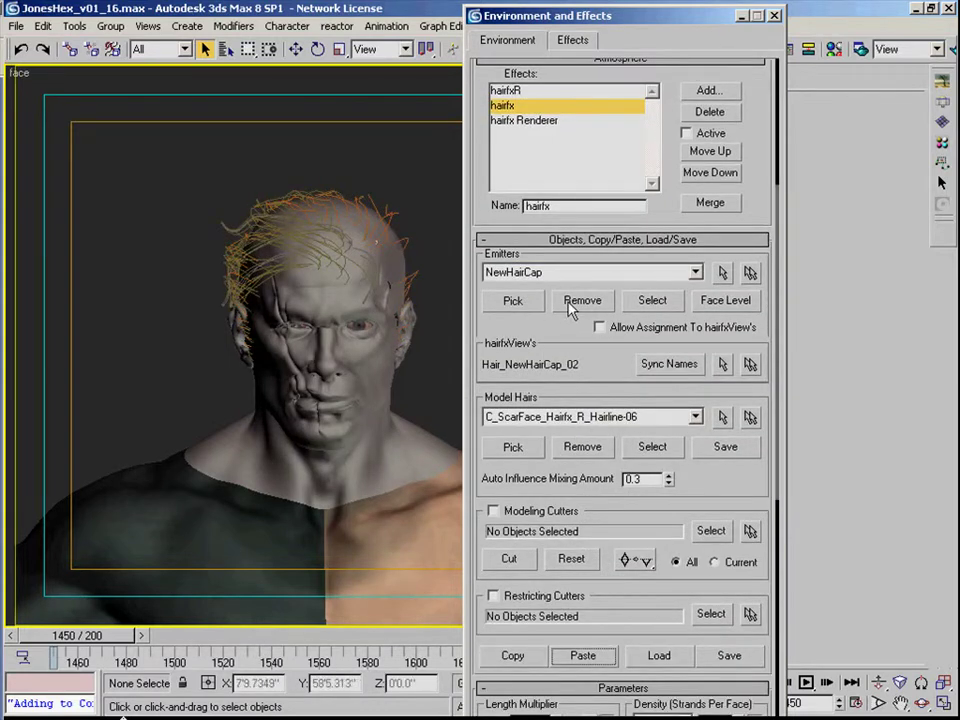
pyautogui.moveTo(729, 499); pyautogui.dragTo(701, 291)
pyautogui.click(573, 554)
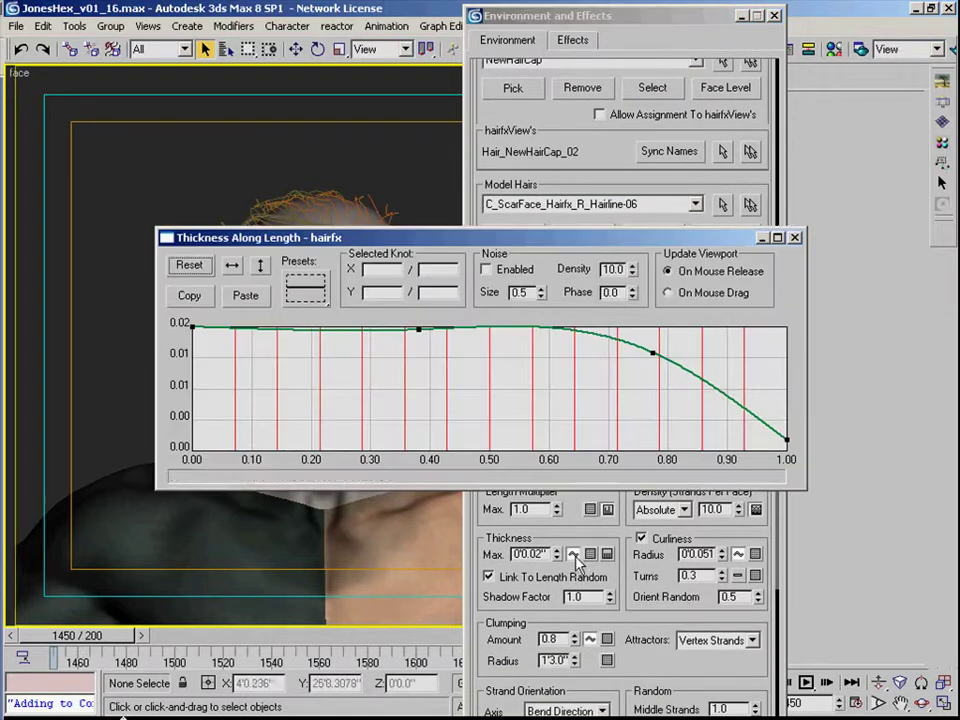
pyautogui.click(795, 237)
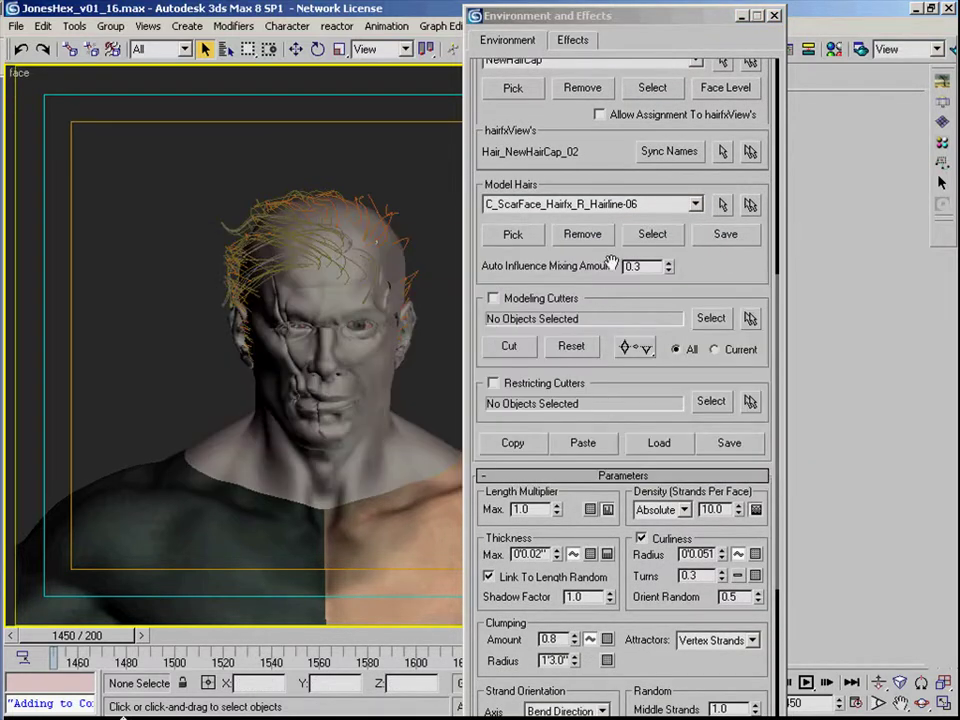
# - Clear the model hairs of hairfx and assign the C_ScarFace_Hairfx_L_Hairline shapes from 04 to 62
pyautogui.click(641, 235)
pyautogui.click(330, 551)
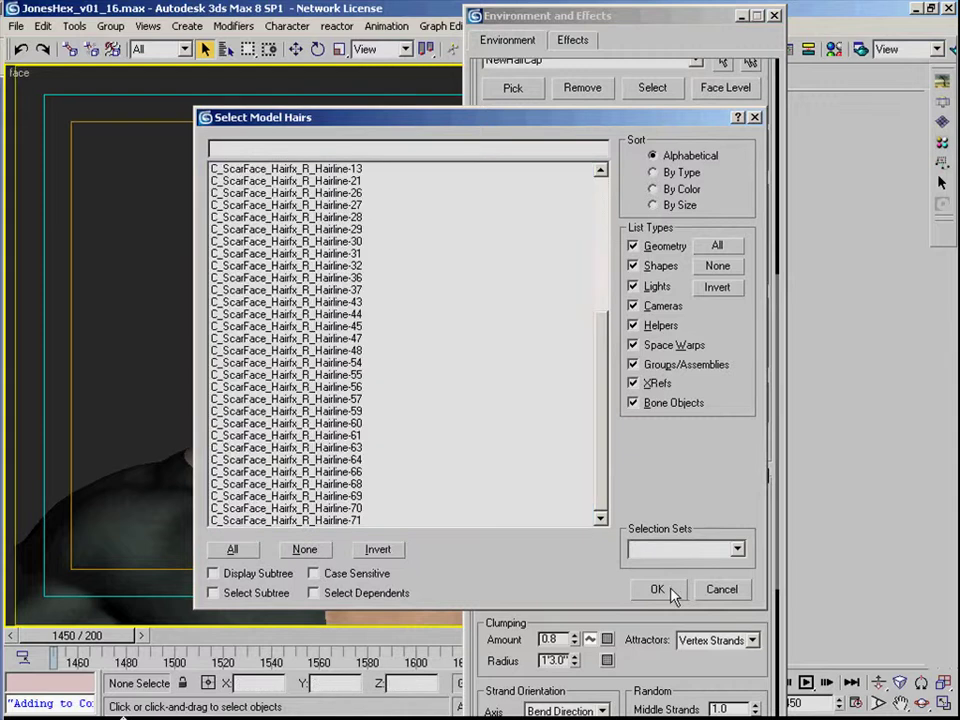
pyautogui.click(671, 591)
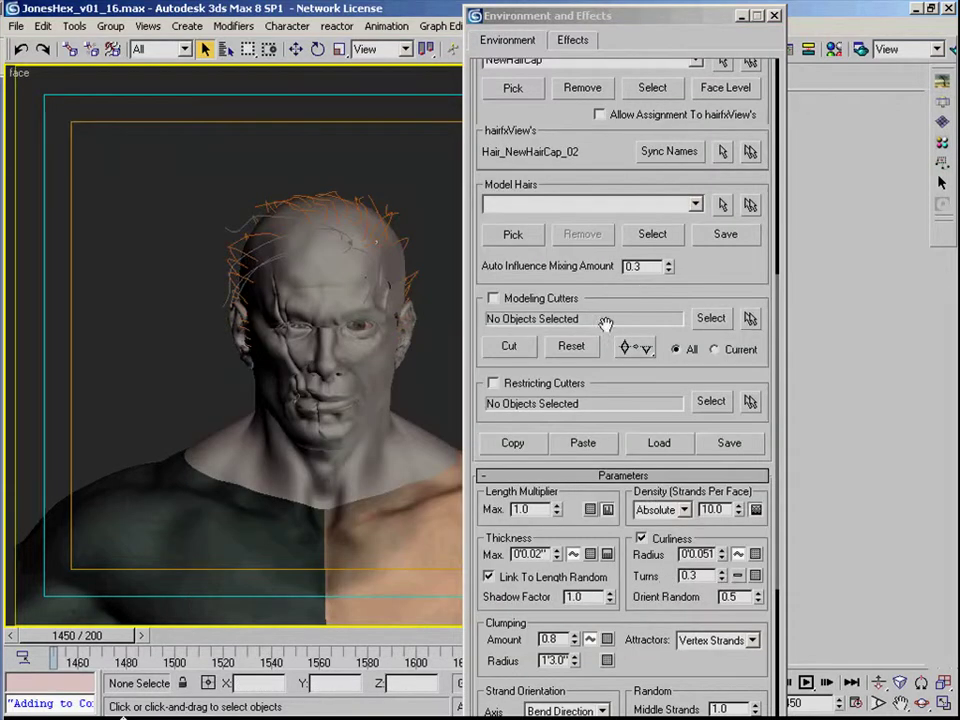
pyautogui.click(650, 235)
pyautogui.click(318, 339)
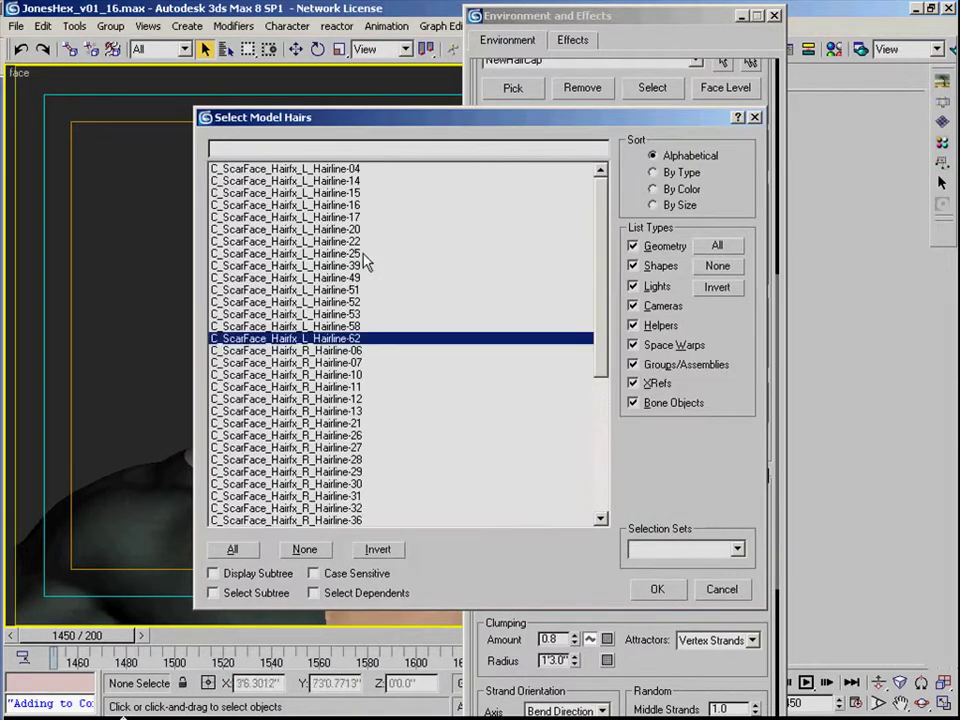
pyautogui.keyDown('shift'); pyautogui.click(352, 180); pyautogui.keyUp('shift')
pyautogui.keyDown('shift'); pyautogui.click(350, 170); pyautogui.keyUp('shift')
pyautogui.click(654, 590)
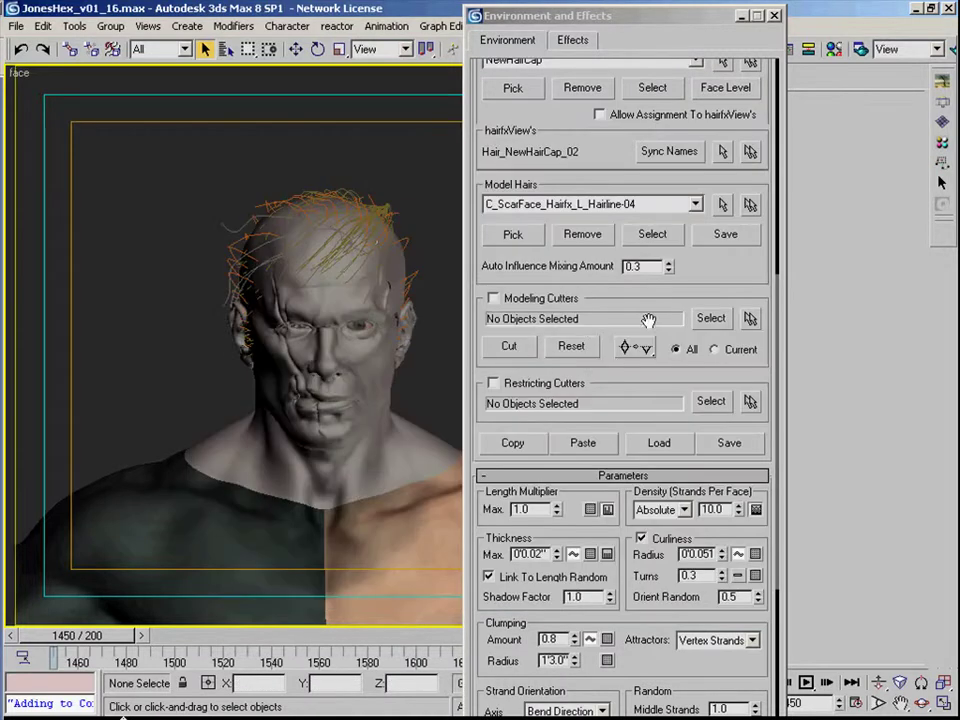
# - Assign NewHairCap as the emitter of the hairfxR effect again
pyautogui.moveTo(694, 291); pyautogui.dragTo(692, 650)
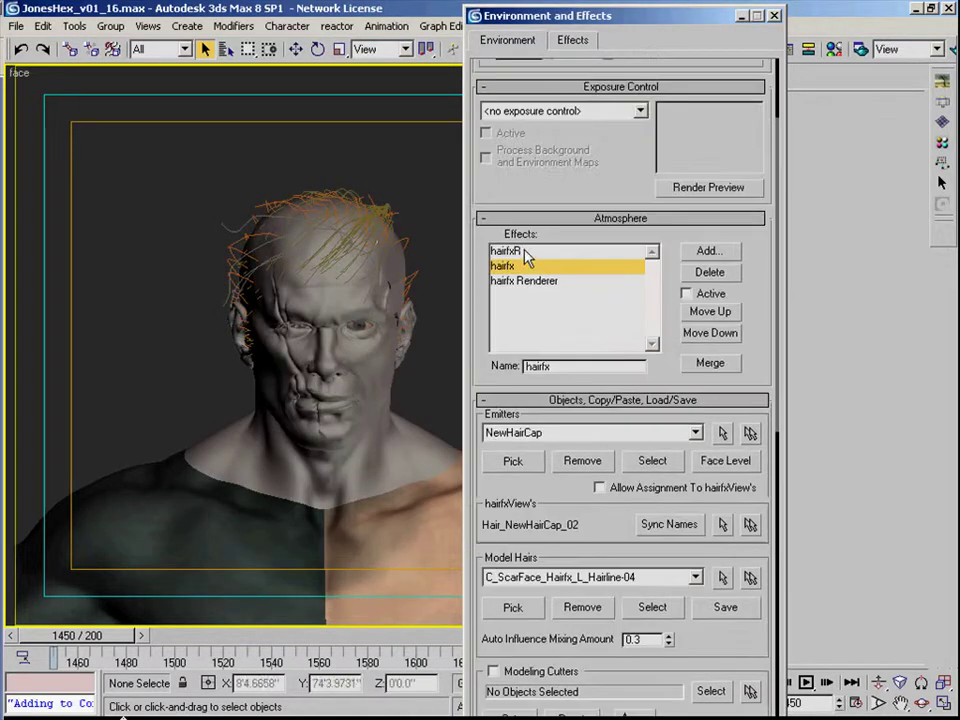
pyautogui.click(525, 256)
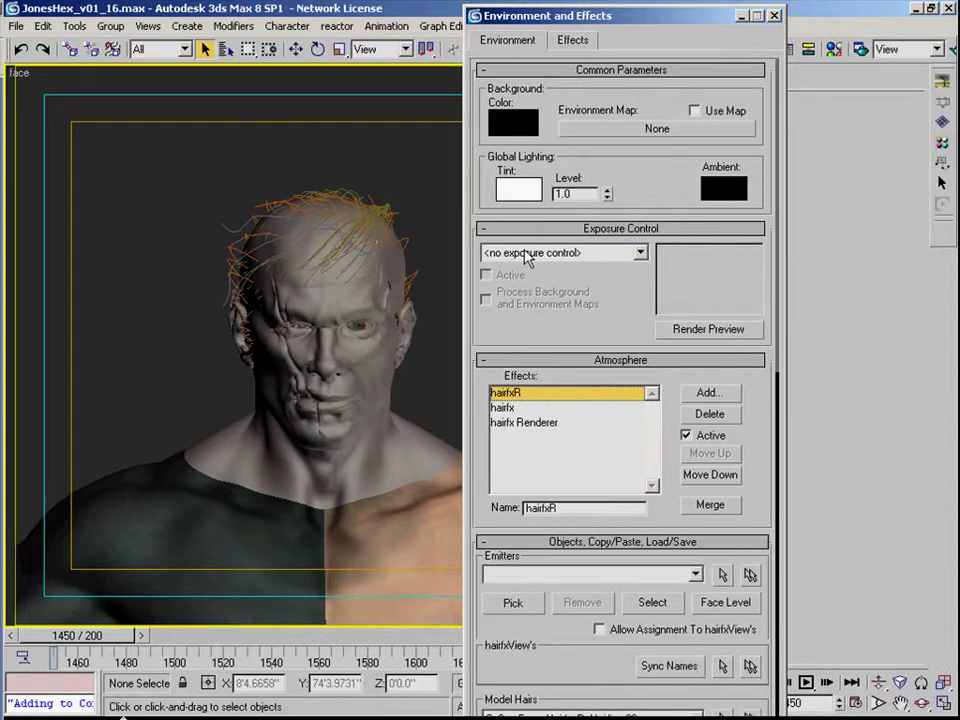
pyautogui.click(697, 577)
pyautogui.click(696, 576)
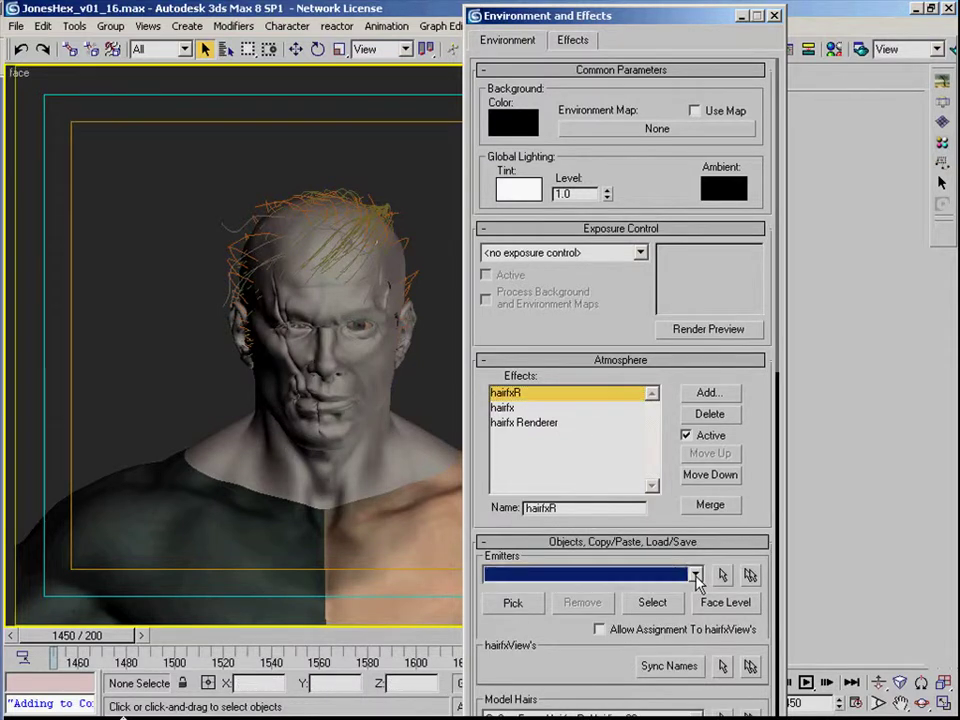
pyautogui.click(669, 602)
pyautogui.click(250, 242)
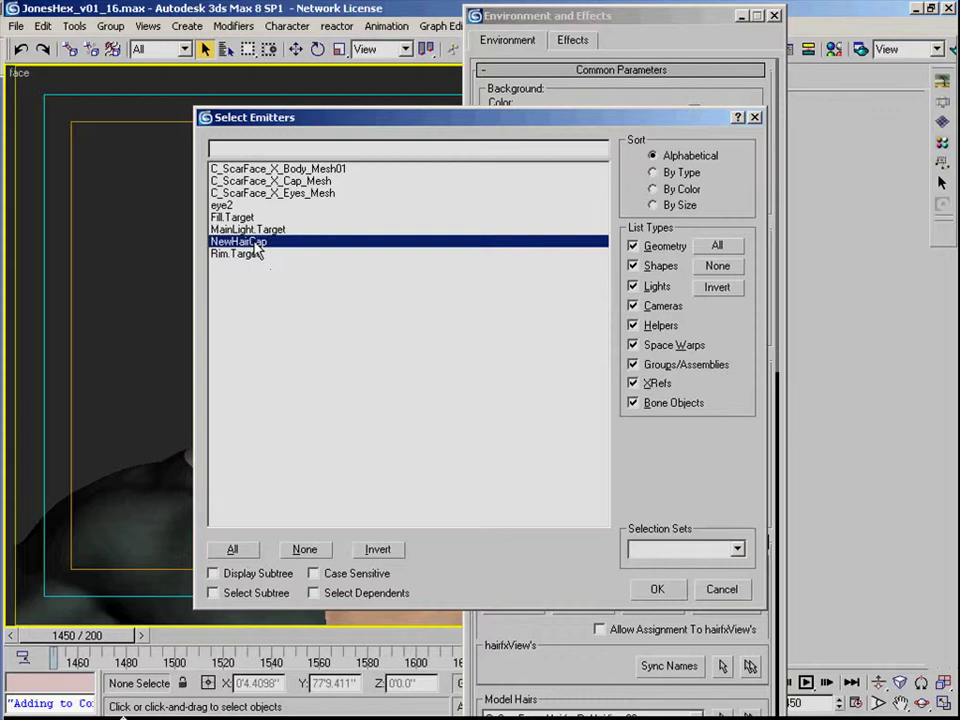
pyautogui.click(657, 589)
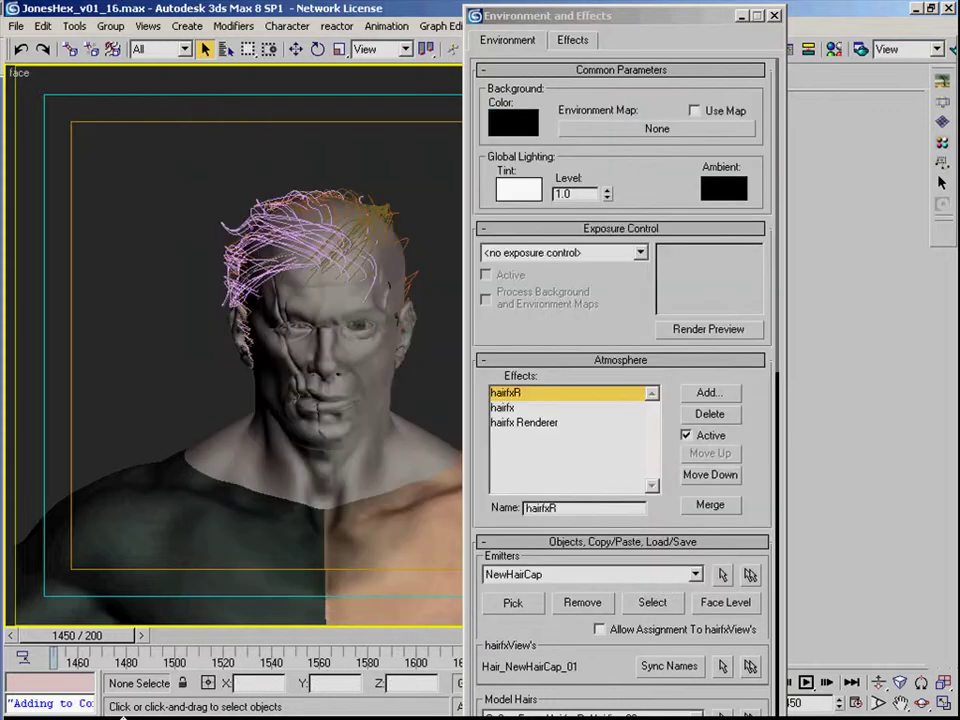
# - Save the scene as a new incremental version named JonesHex_v01_17.max
pyautogui.click(17, 26)
pyautogui.click(50, 132)
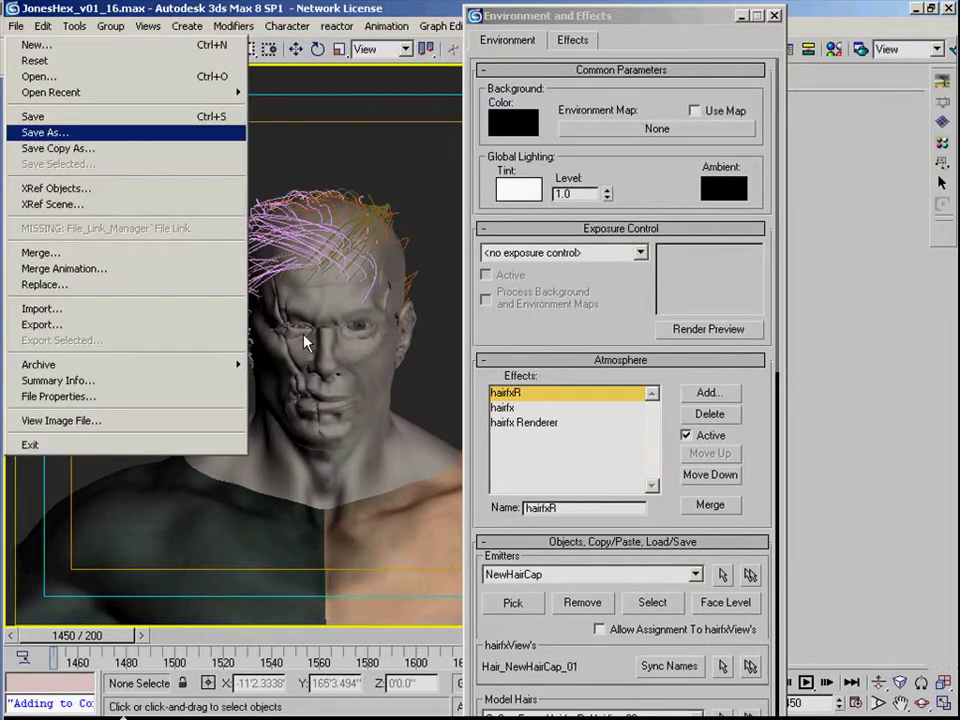
pyautogui.click(428, 266)
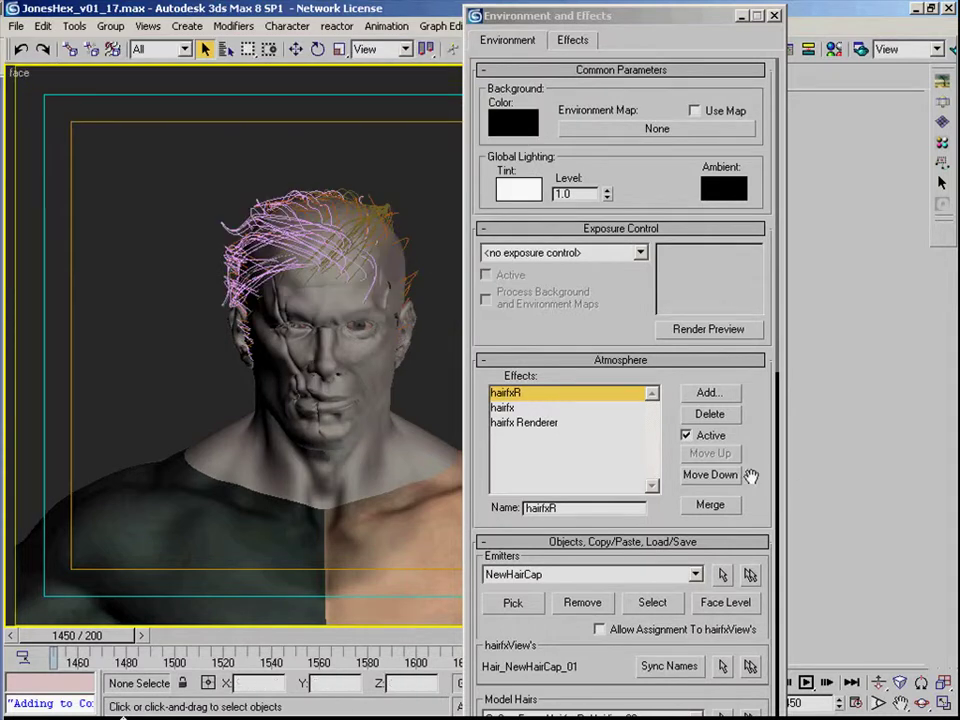
# - Check the face-level selection of hairfxR, then set the emitter faces of the hairfx effect by Sub-Material ID
pyautogui.scroll(-3, 680, 410)
pyautogui.scroll(-3, 680, 410)
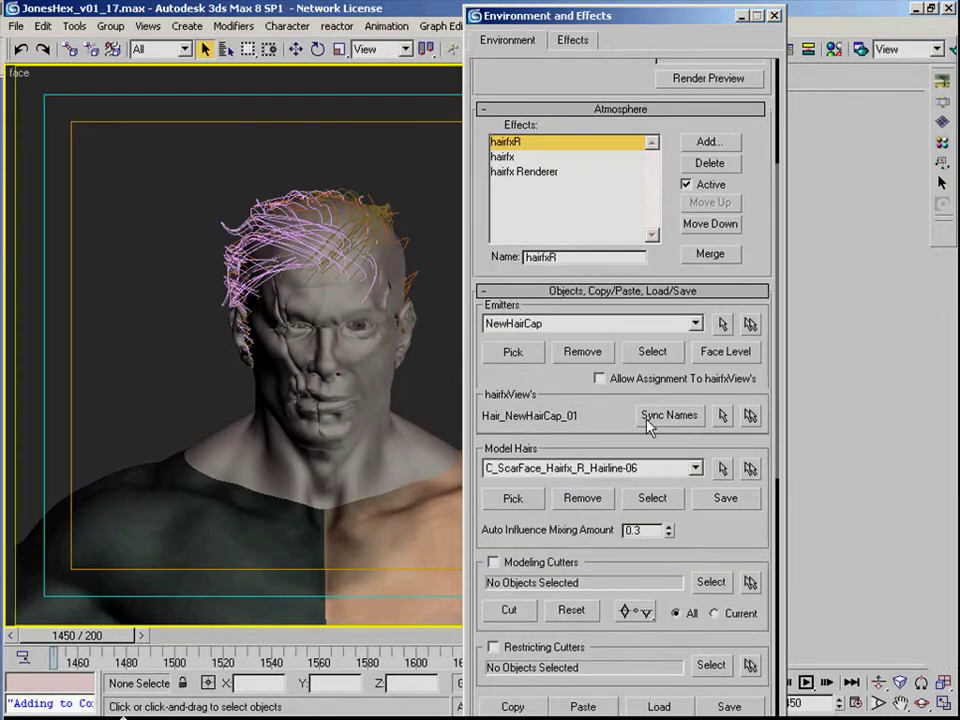
pyautogui.click(730, 353)
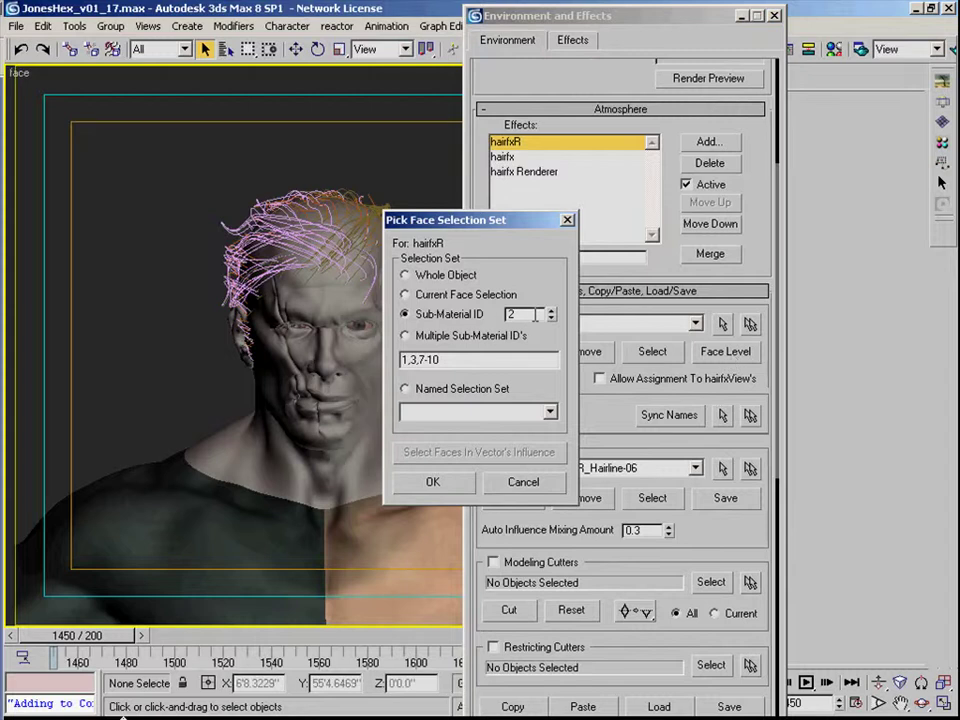
pyautogui.click(505, 482)
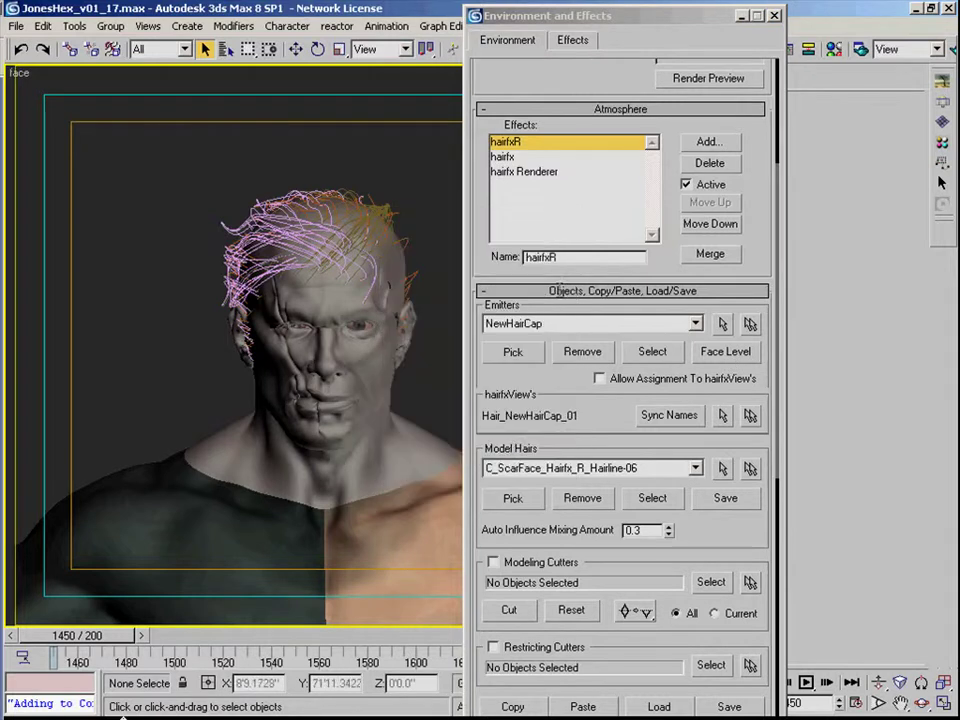
pyautogui.click(505, 158)
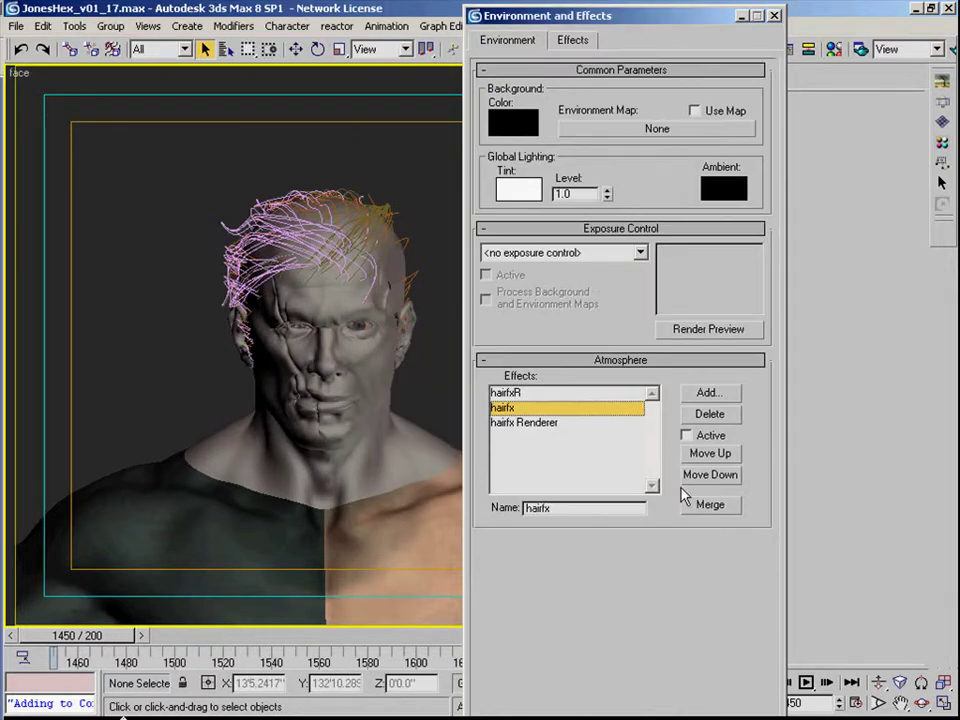
pyautogui.click(742, 604)
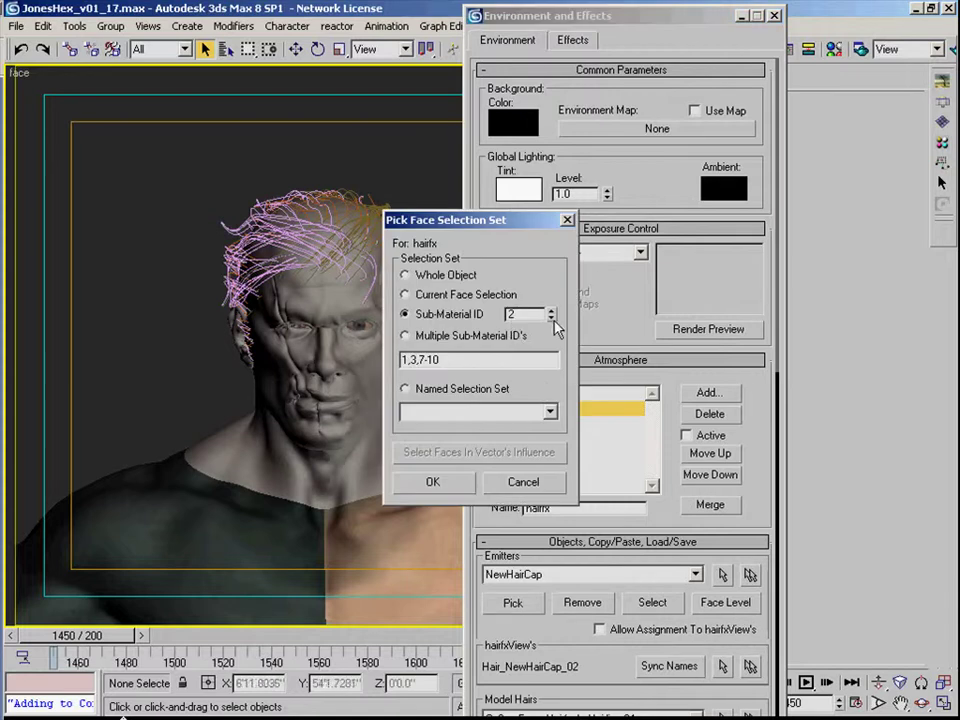
pyautogui.click(431, 481)
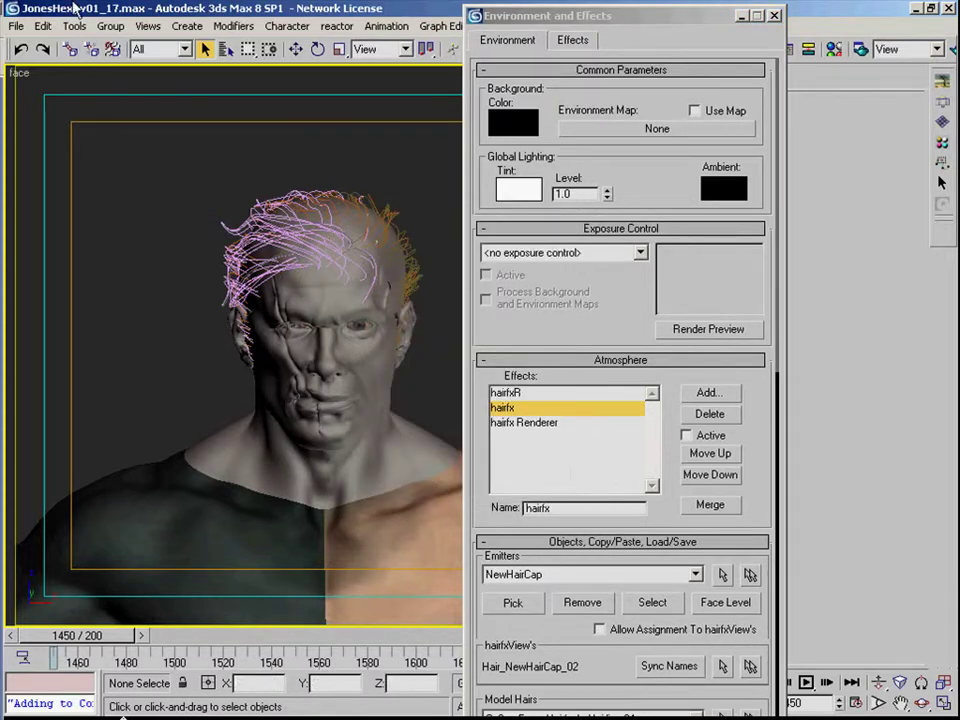
# - Save the scene and render frame 1450 of the face view, moving the effects window out of the way
pyautogui.click(16, 25)
pyautogui.click(34, 117)
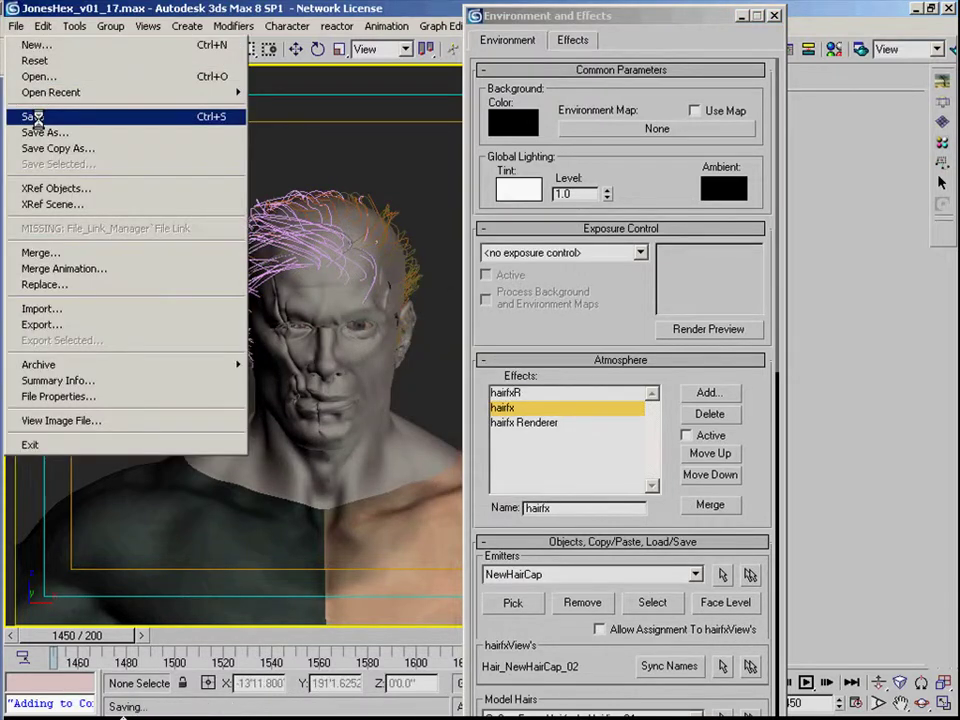
pyautogui.moveTo(695, 15); pyautogui.dragTo(712, 213)
pyautogui.click(952, 50)
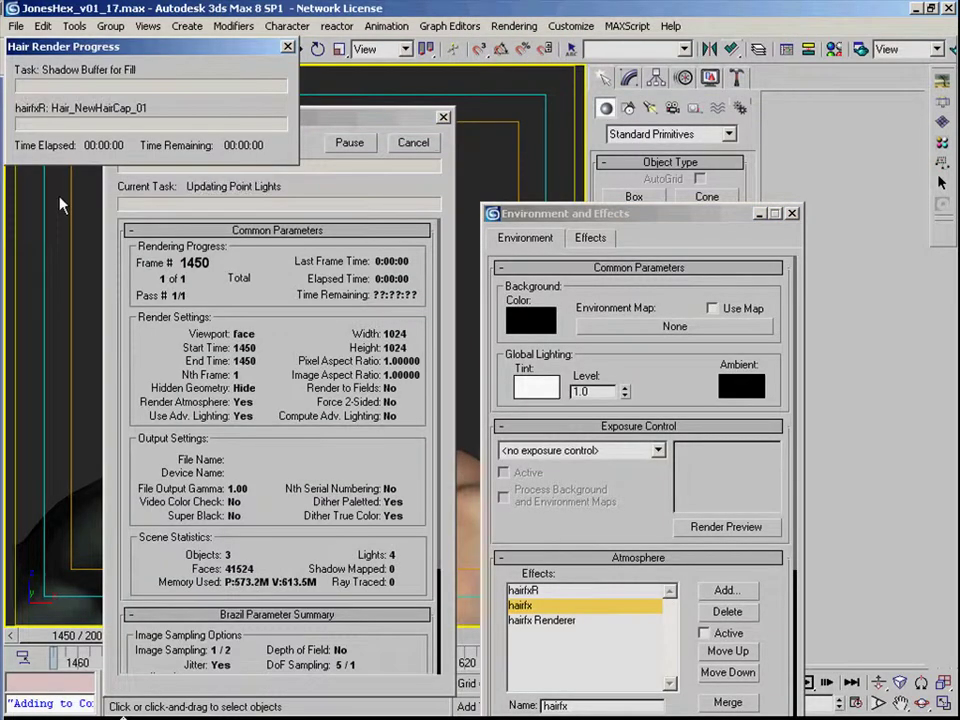